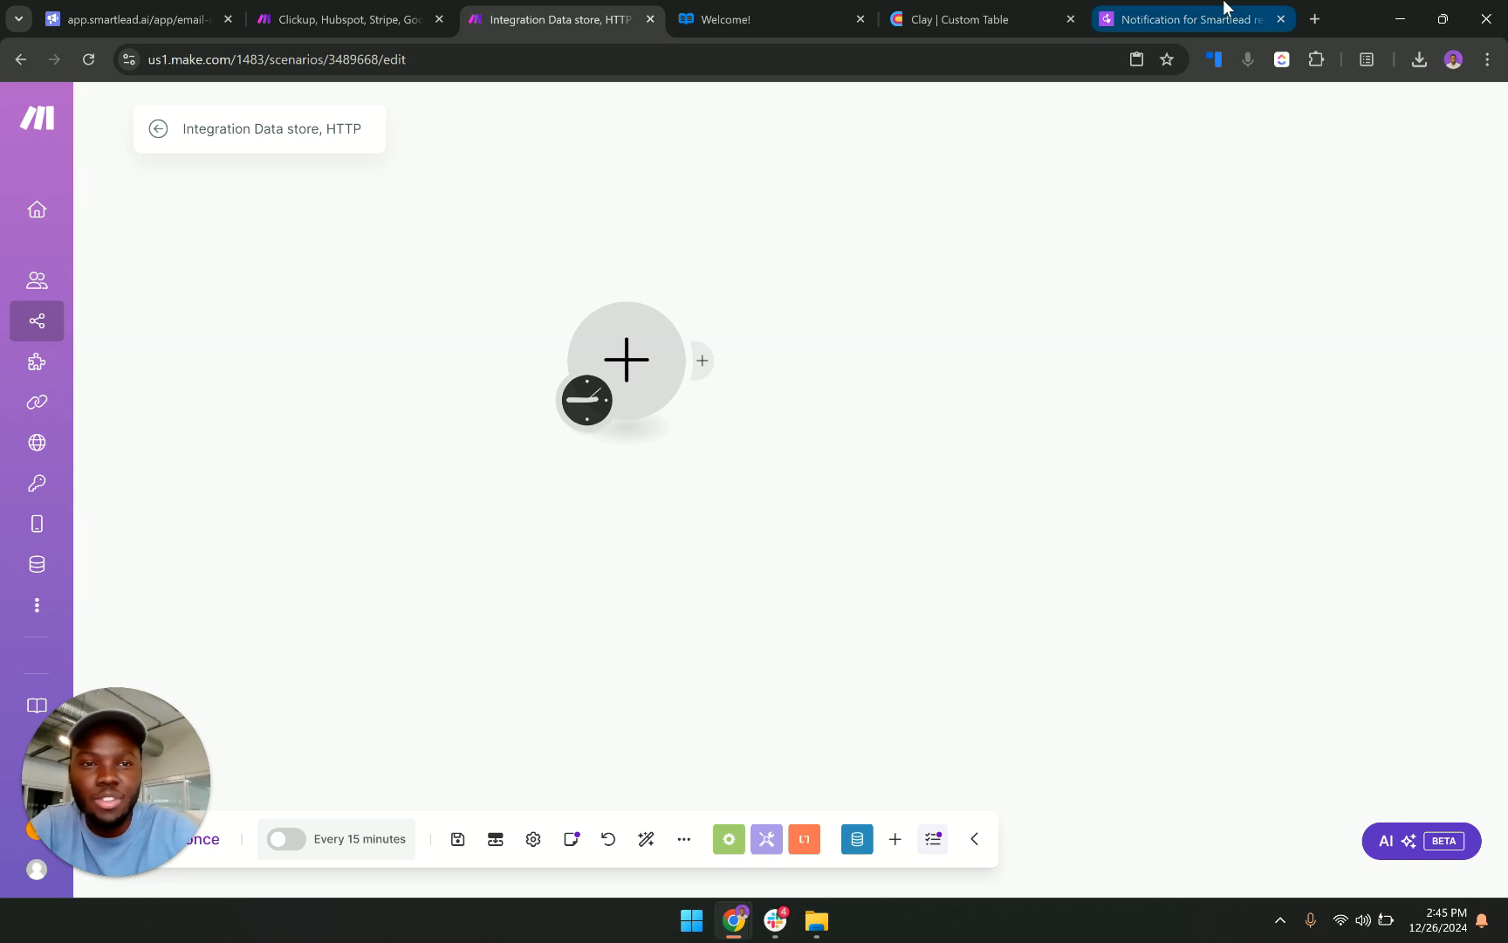
Browse the 100 Free Automations library on the Afonto site, looking through the Smartlead, Make and Clay automation cards.
click(1222, 12)
scroll(870, 308, up, 5)
scroll(870, 308, up, 10)
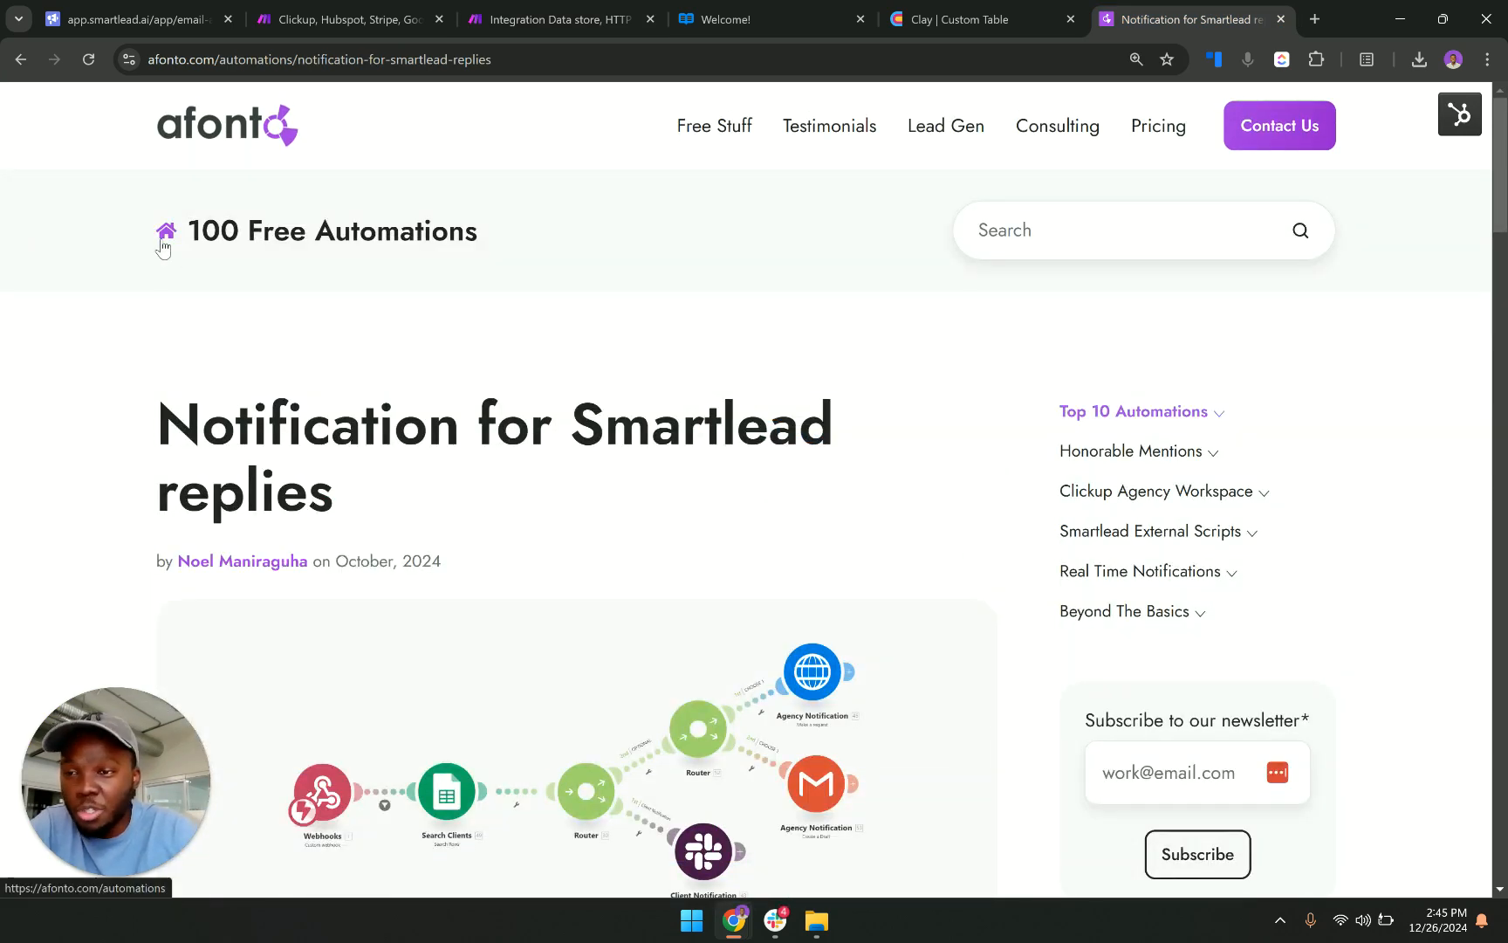
click(170, 232)
scroll(582, 389, down, 6)
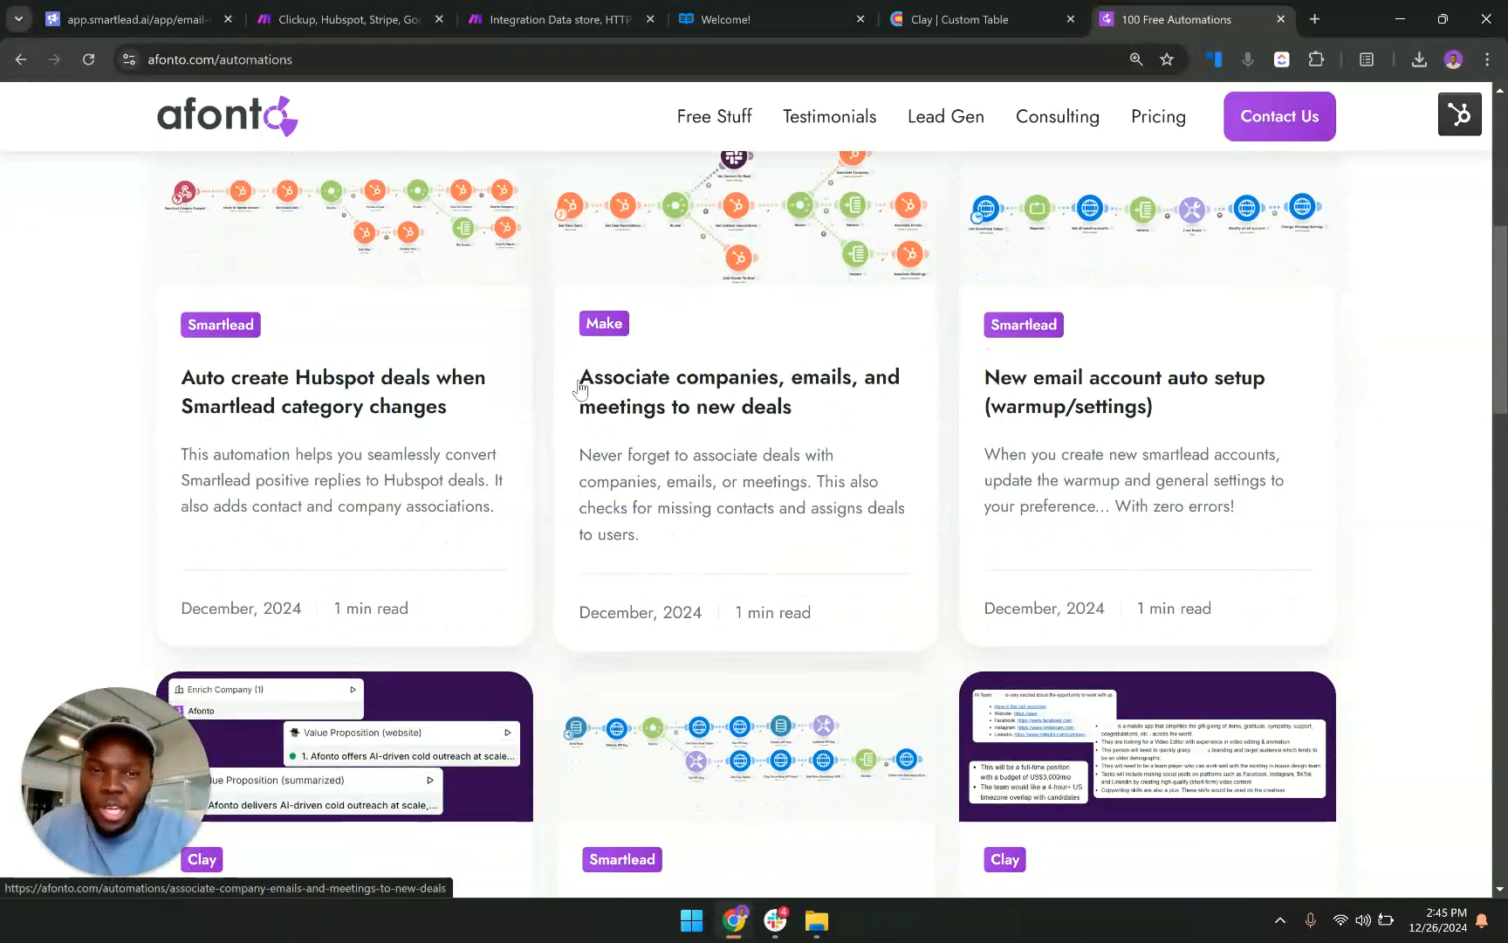
scroll(581, 389, down, 8)
scroll(580, 388, down, 4)
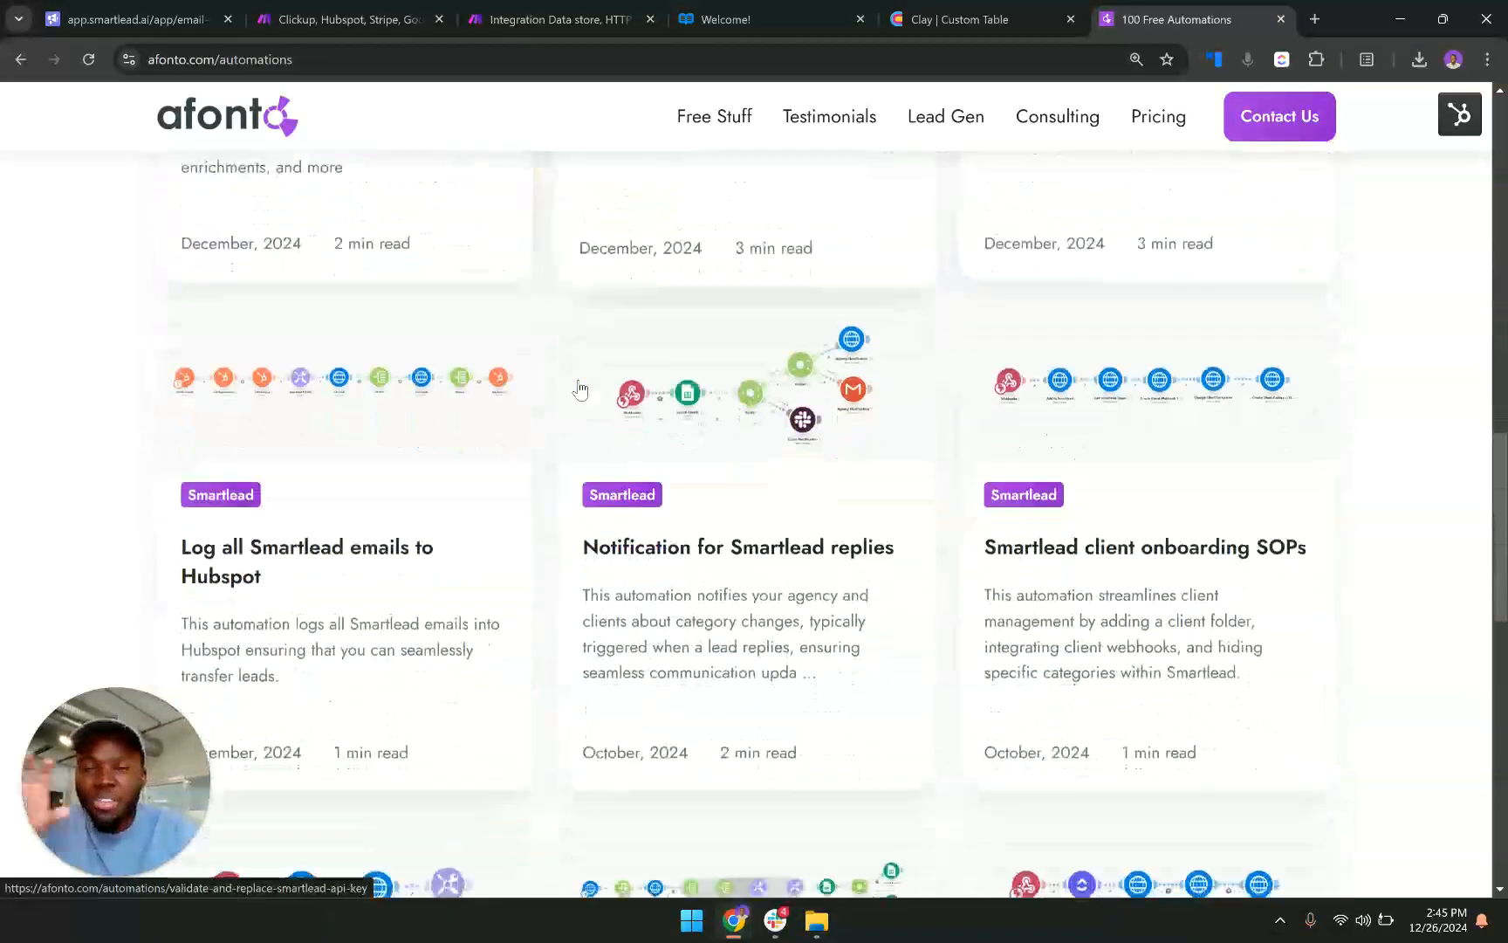
scroll(581, 388, down, 1)
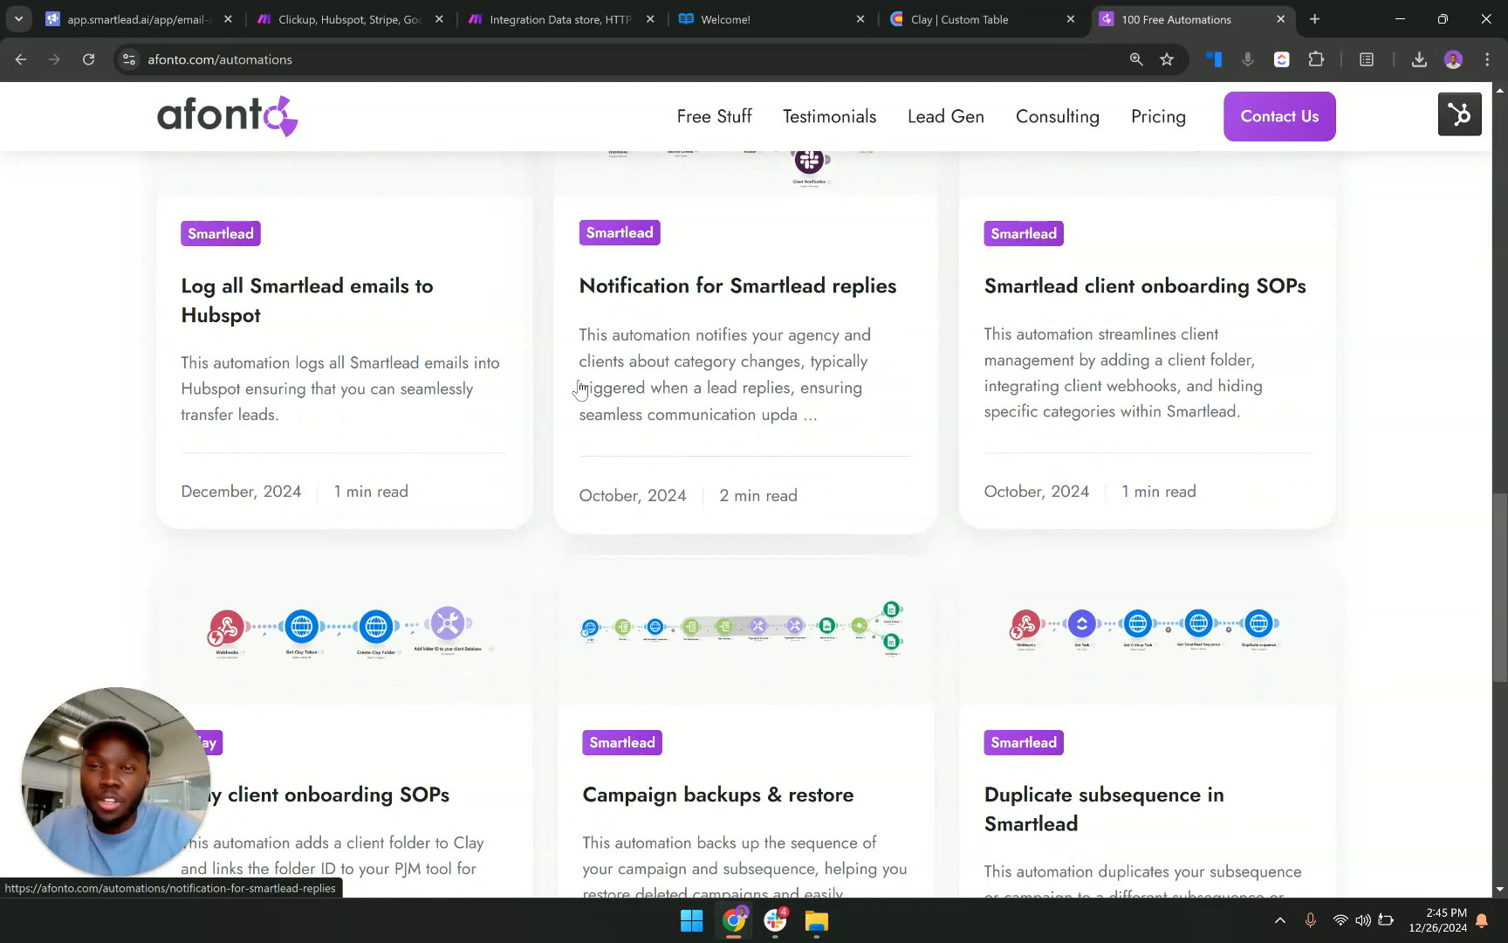
scroll(580, 388, down, 3)
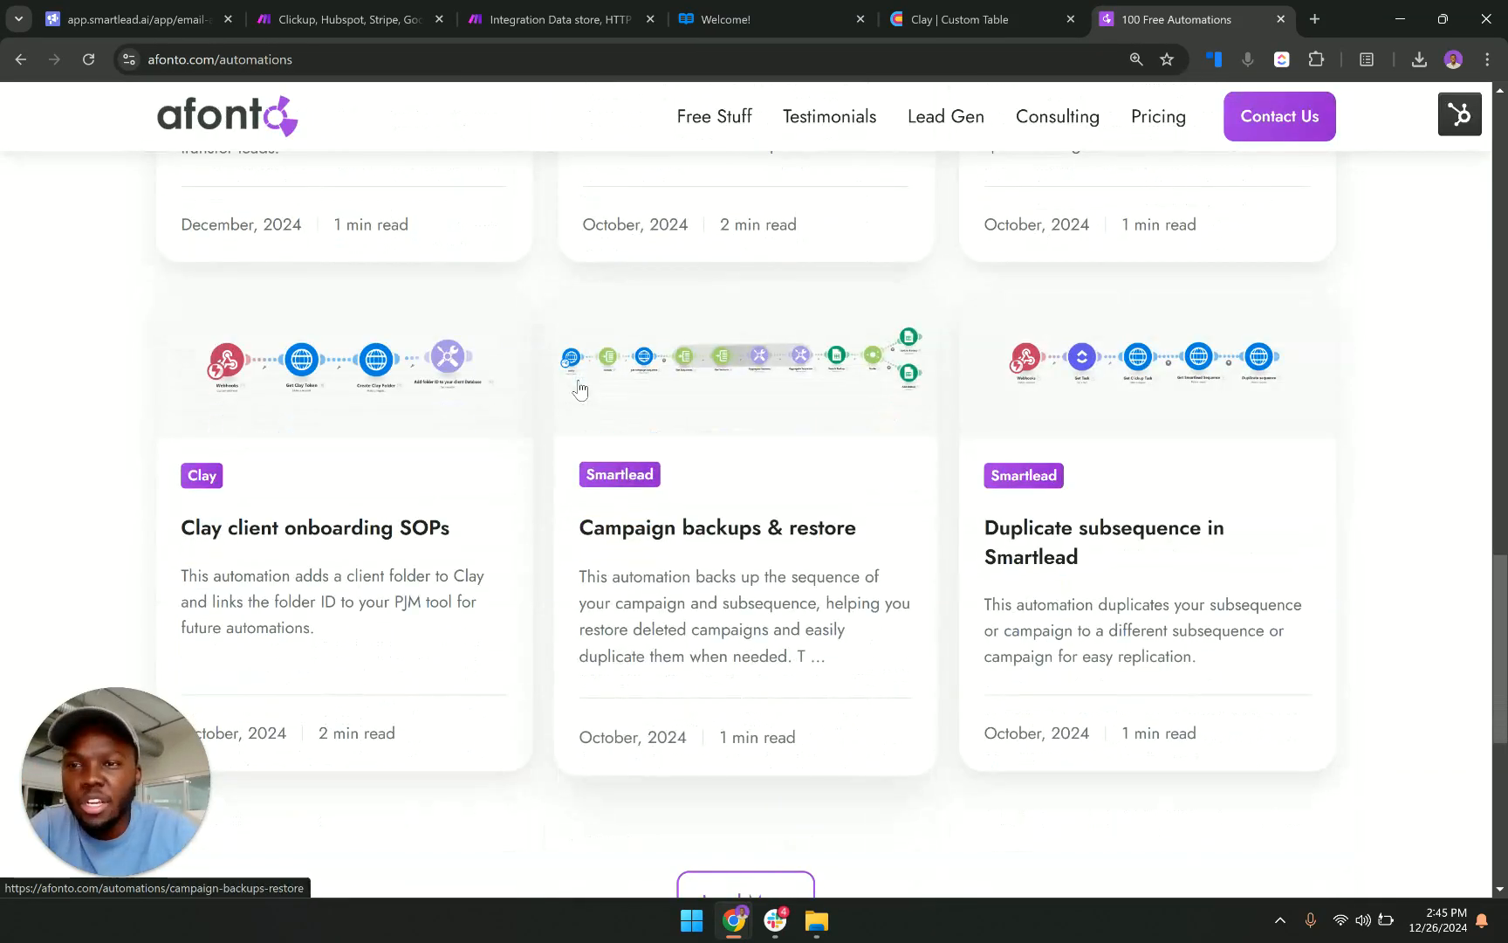
Search the Smartlead API reference for "Domain" to look for a domain search endpoint.
click(199, 13)
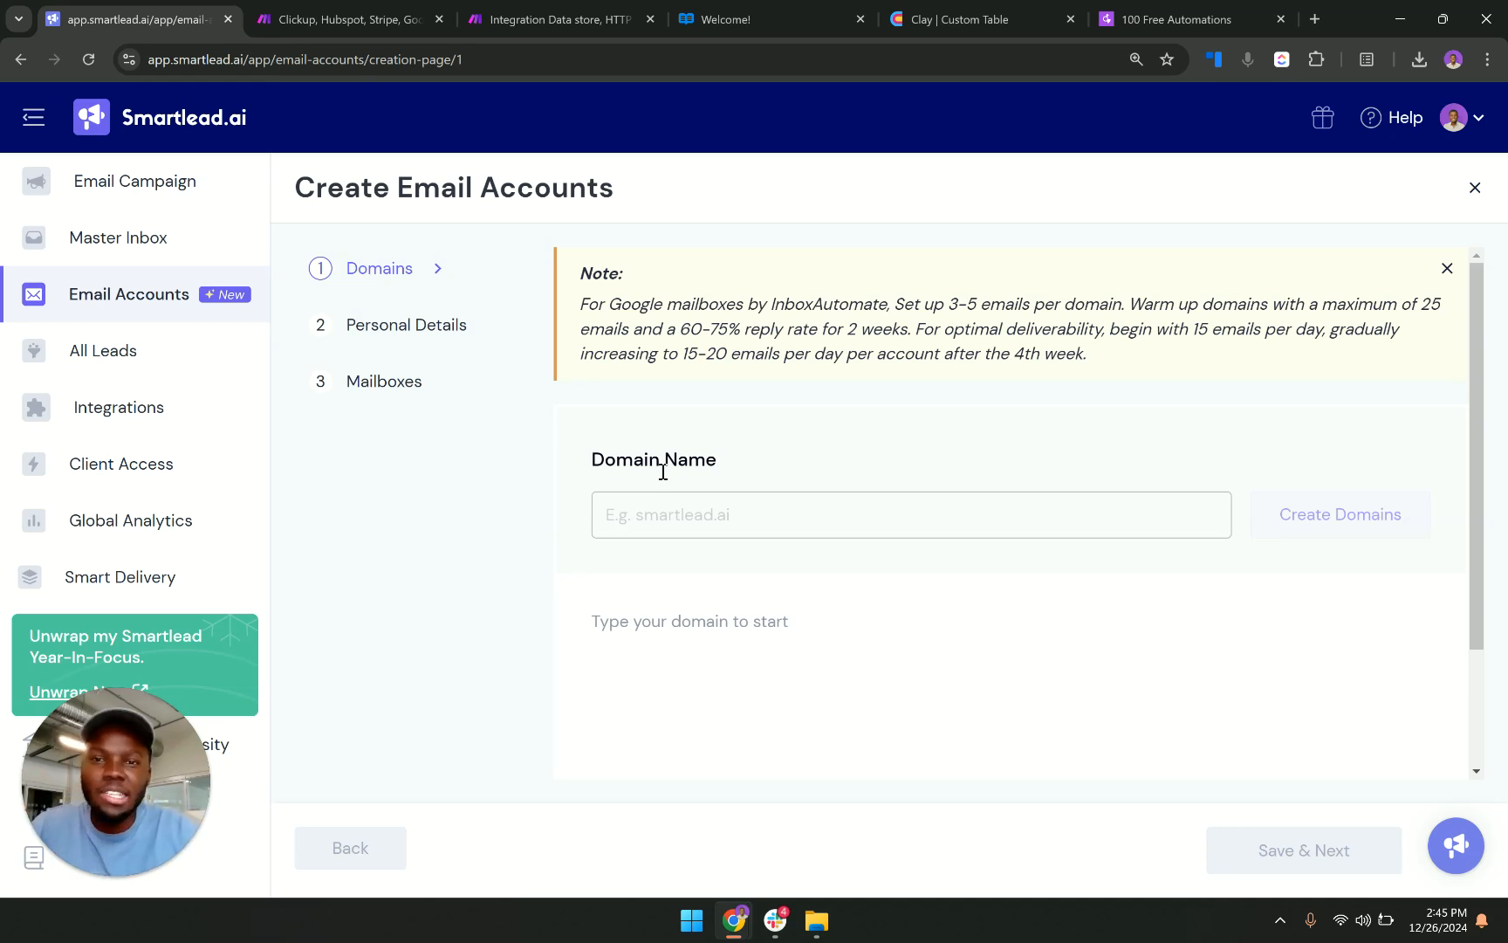
click(725, 14)
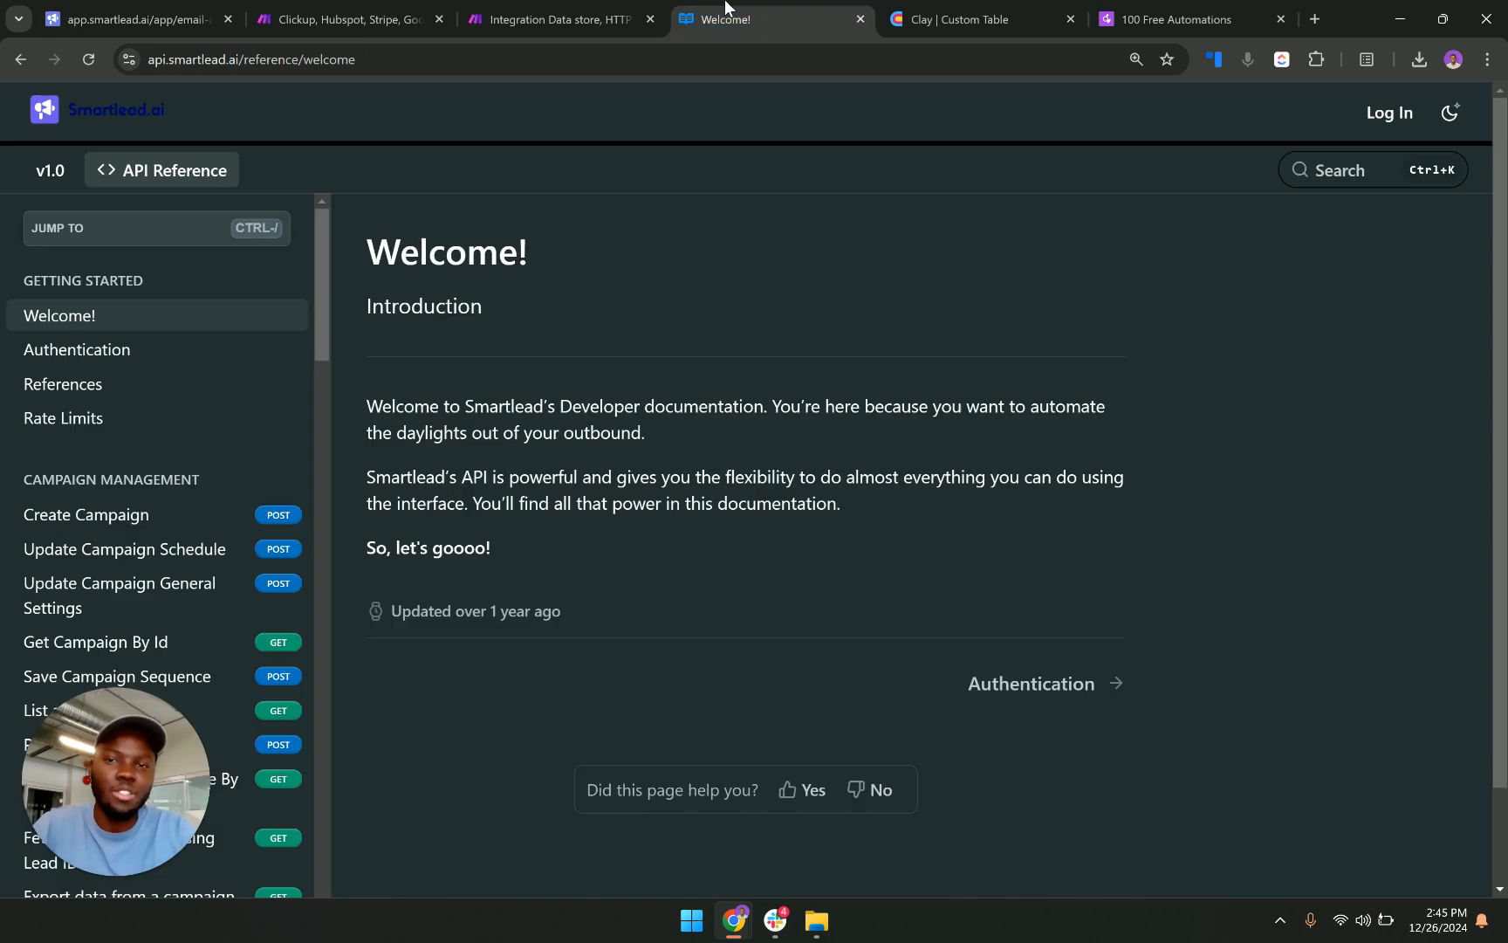
click(232, 225)
key(Caps_Lock)
key(Caps_Lock)
text(Domain)
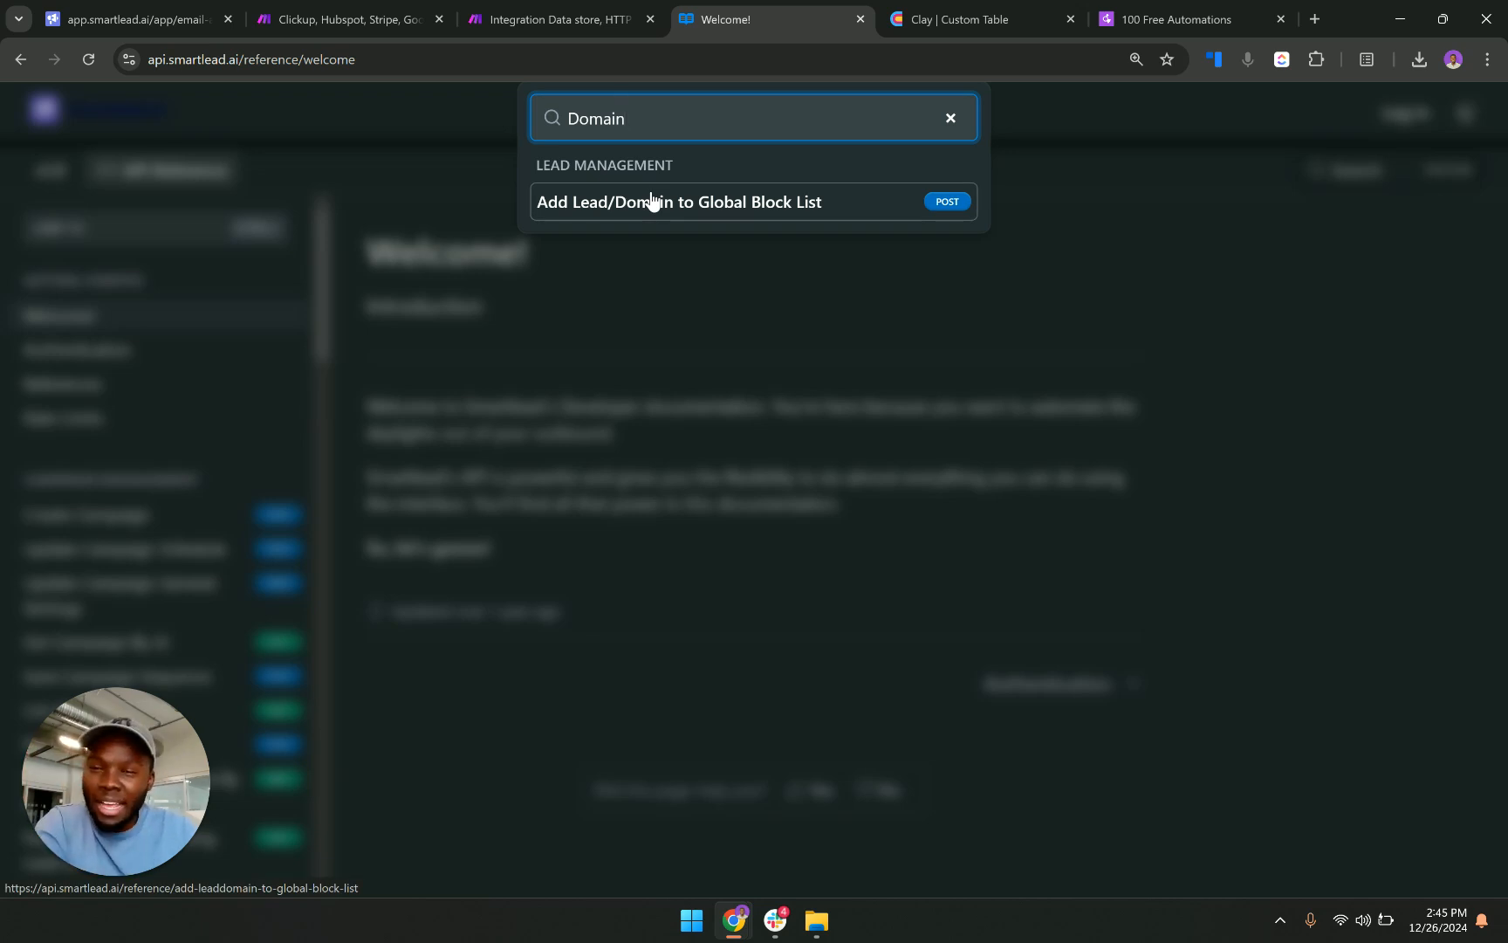
Open the browser's network request monitor on Smartlead's Create Email Accounts page.
click(192, 18)
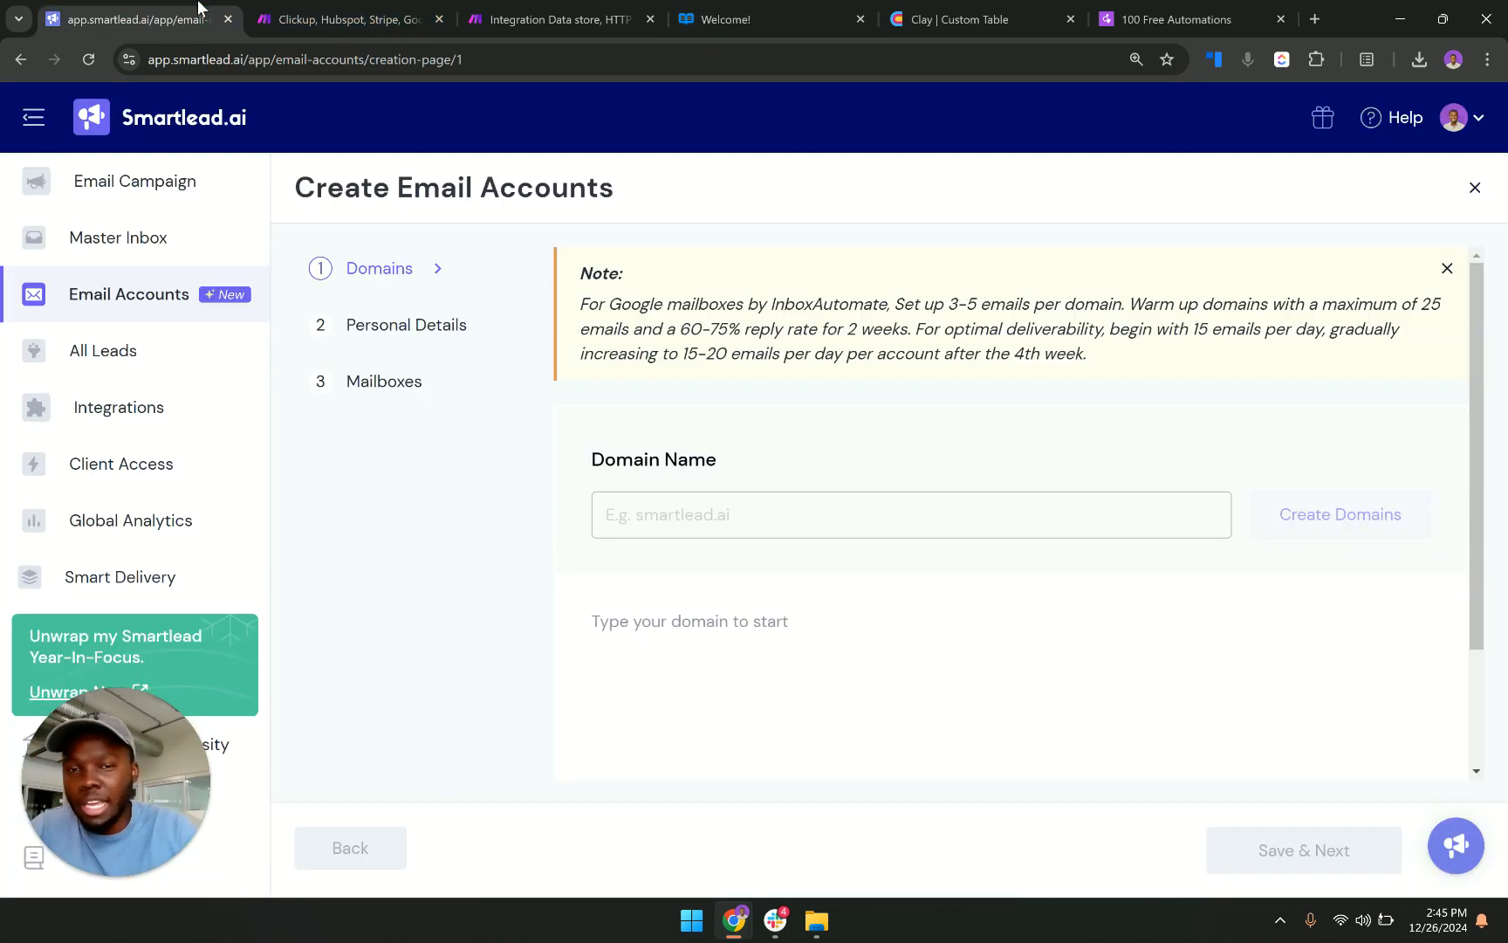
right_click(846, 288)
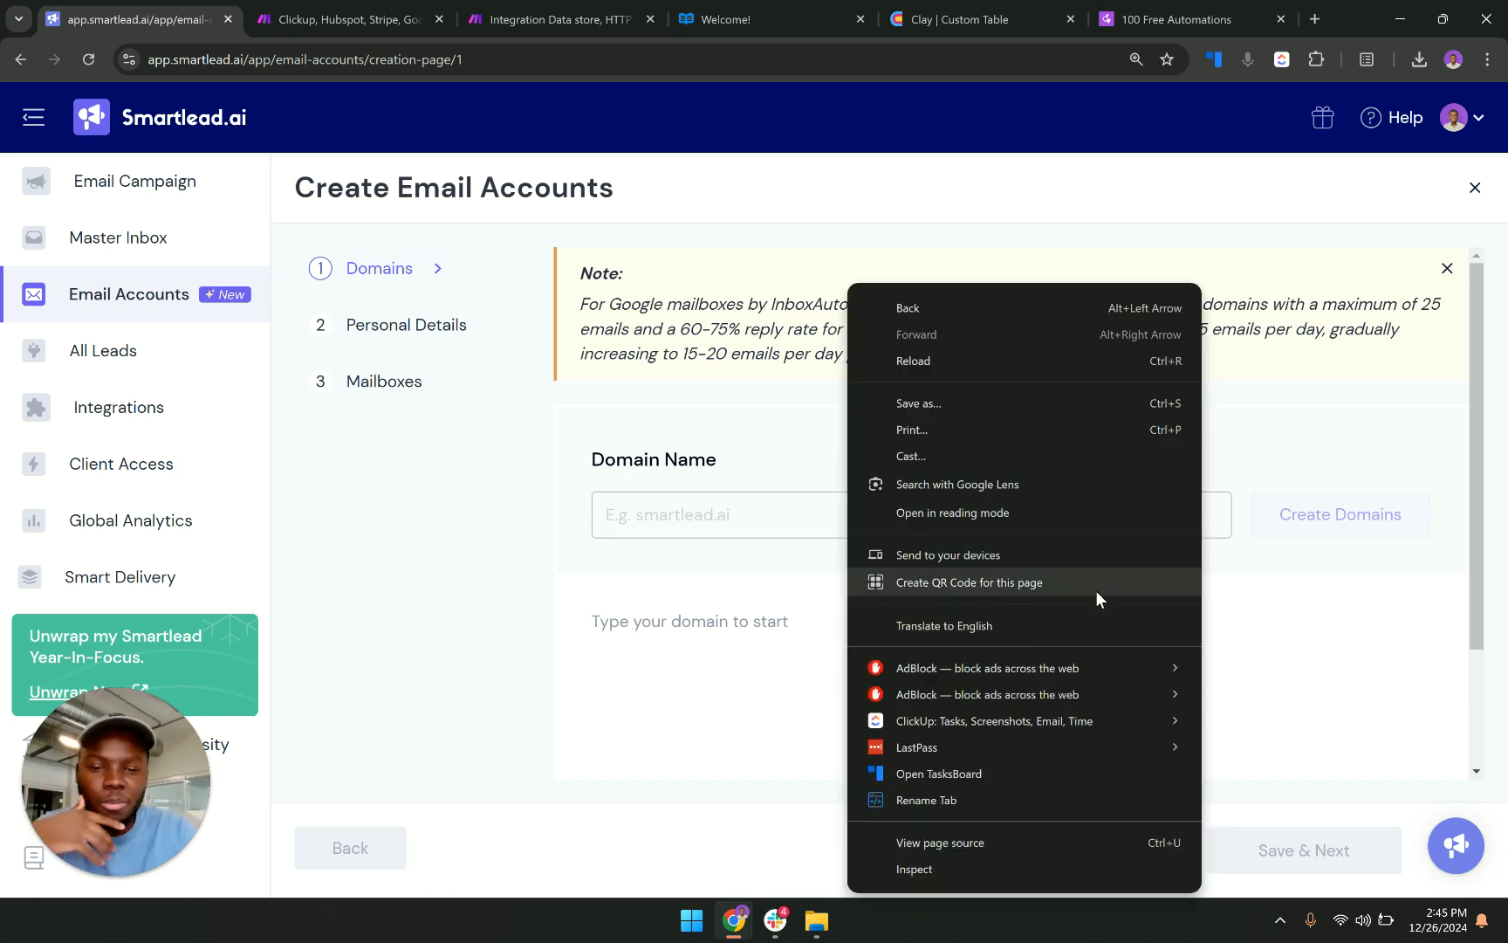
click(1005, 867)
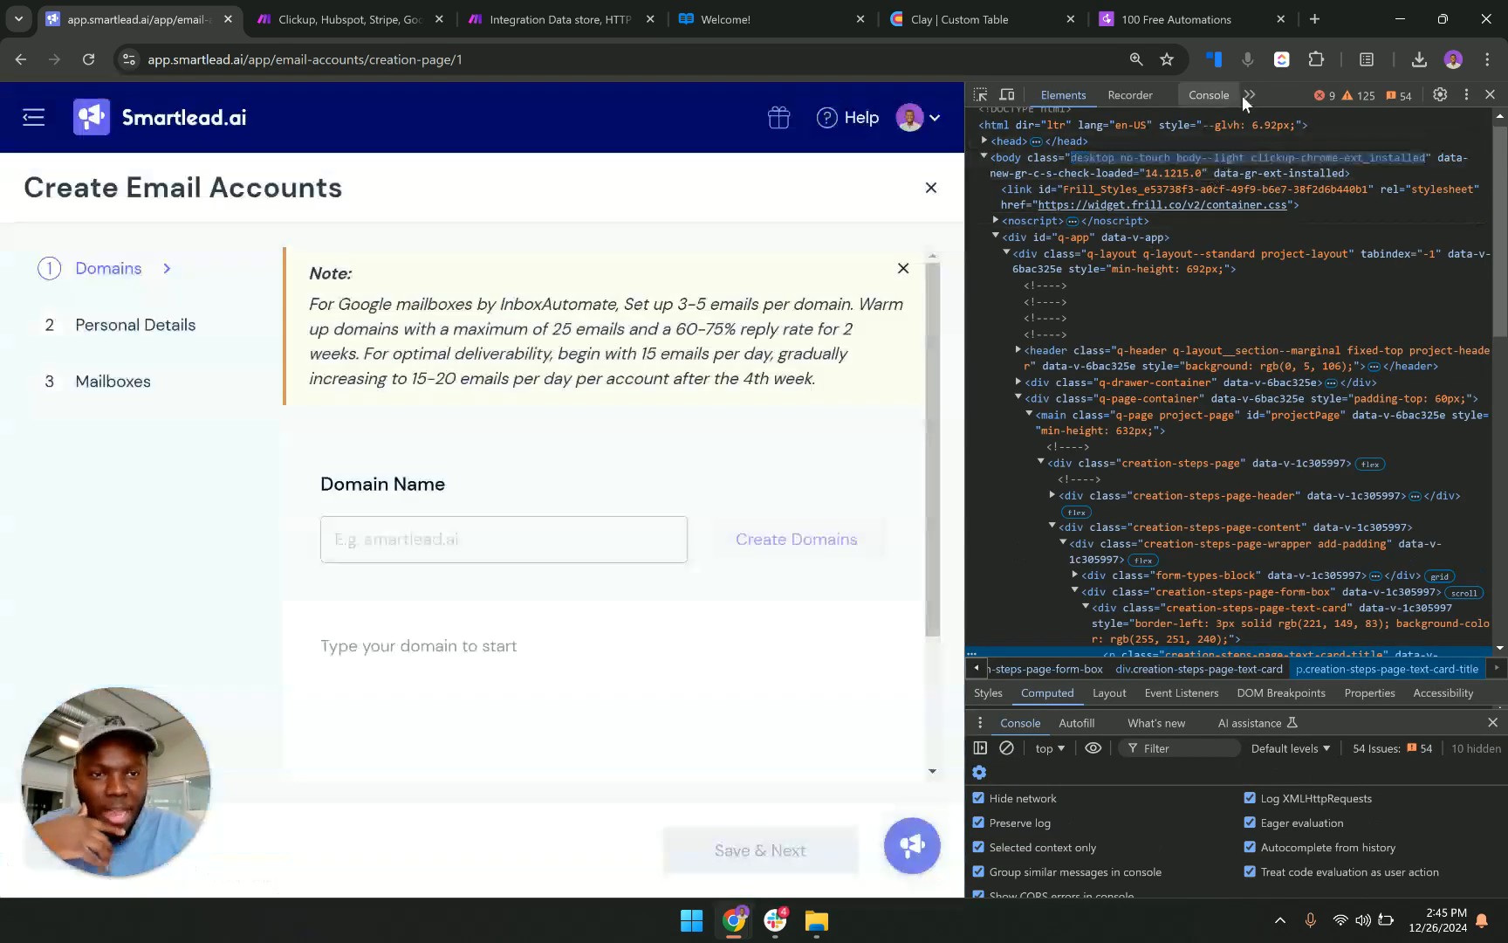
click(1250, 94)
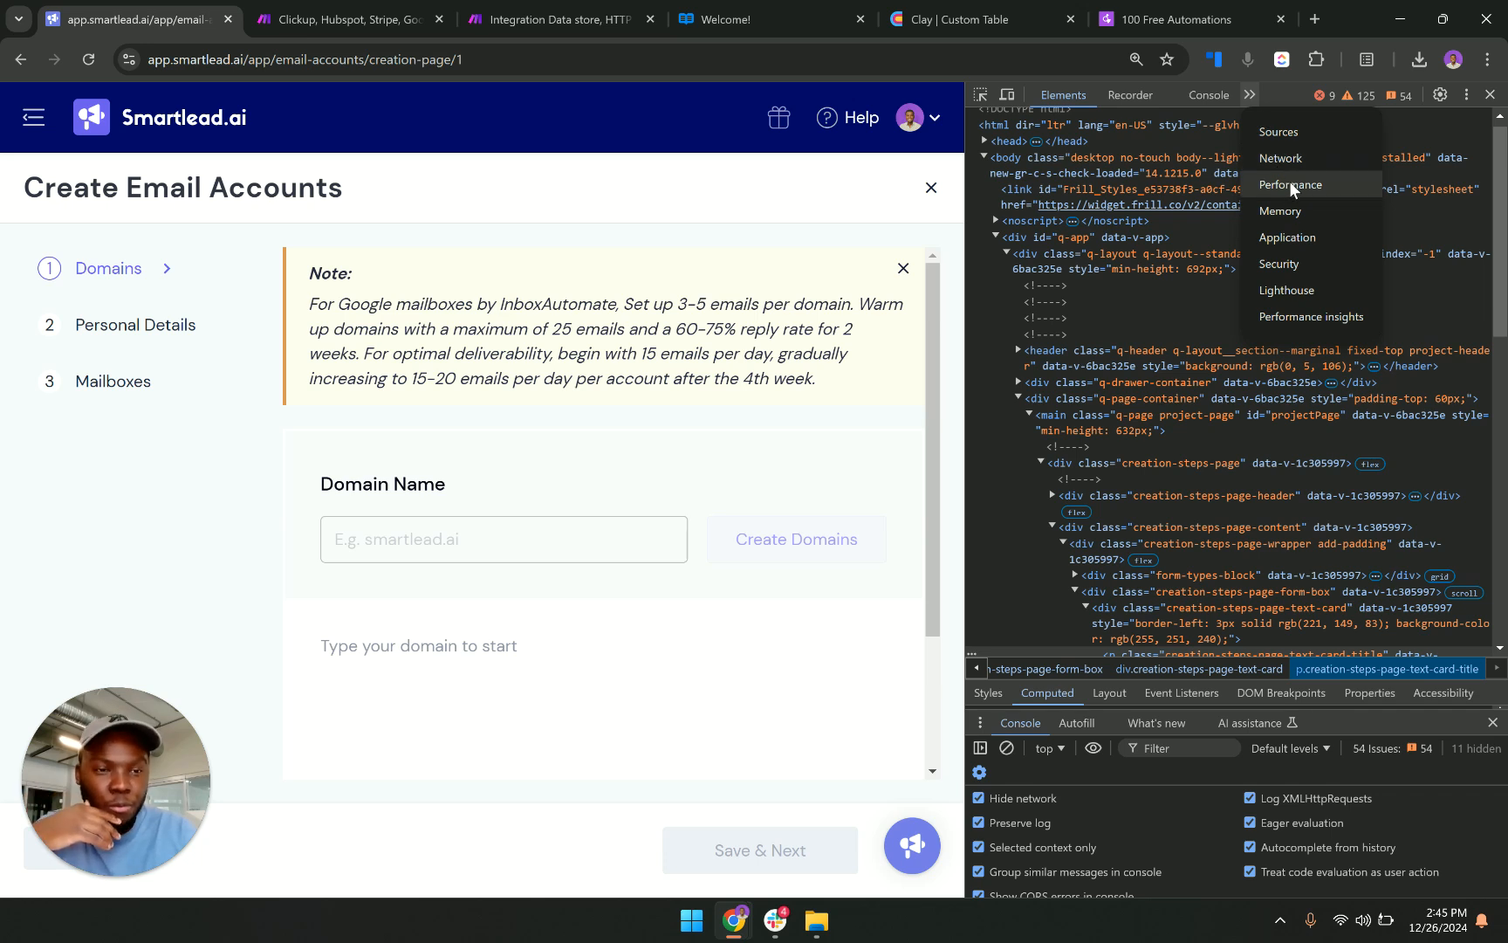
click(1301, 162)
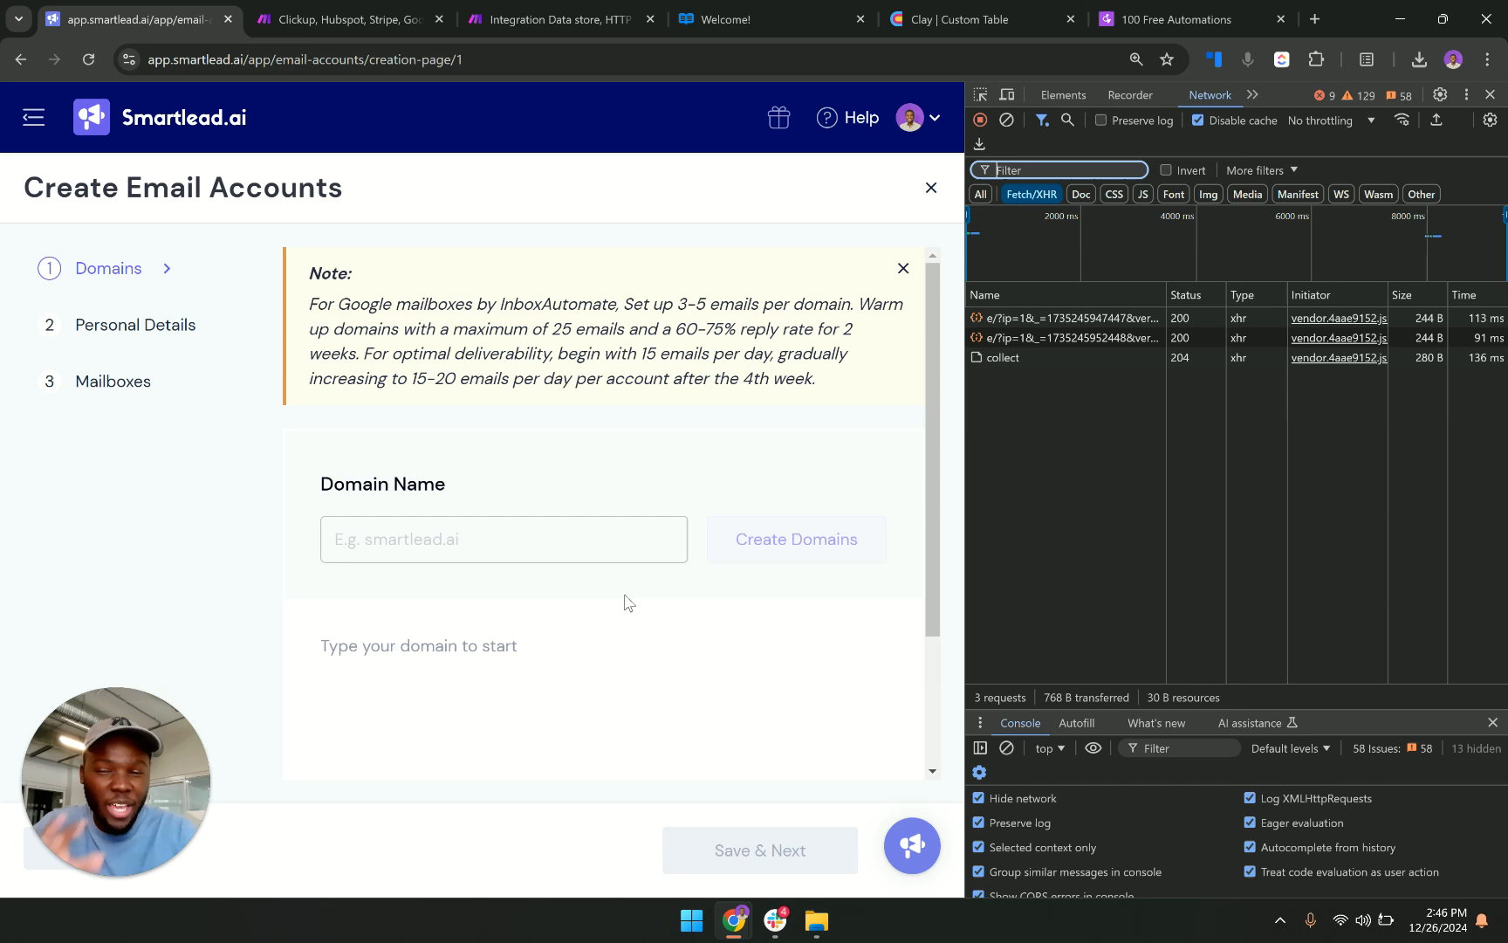
Look up the domain gooooafonto.com in the Create Email Accounts form and review the suggested domains.
click(530, 562)
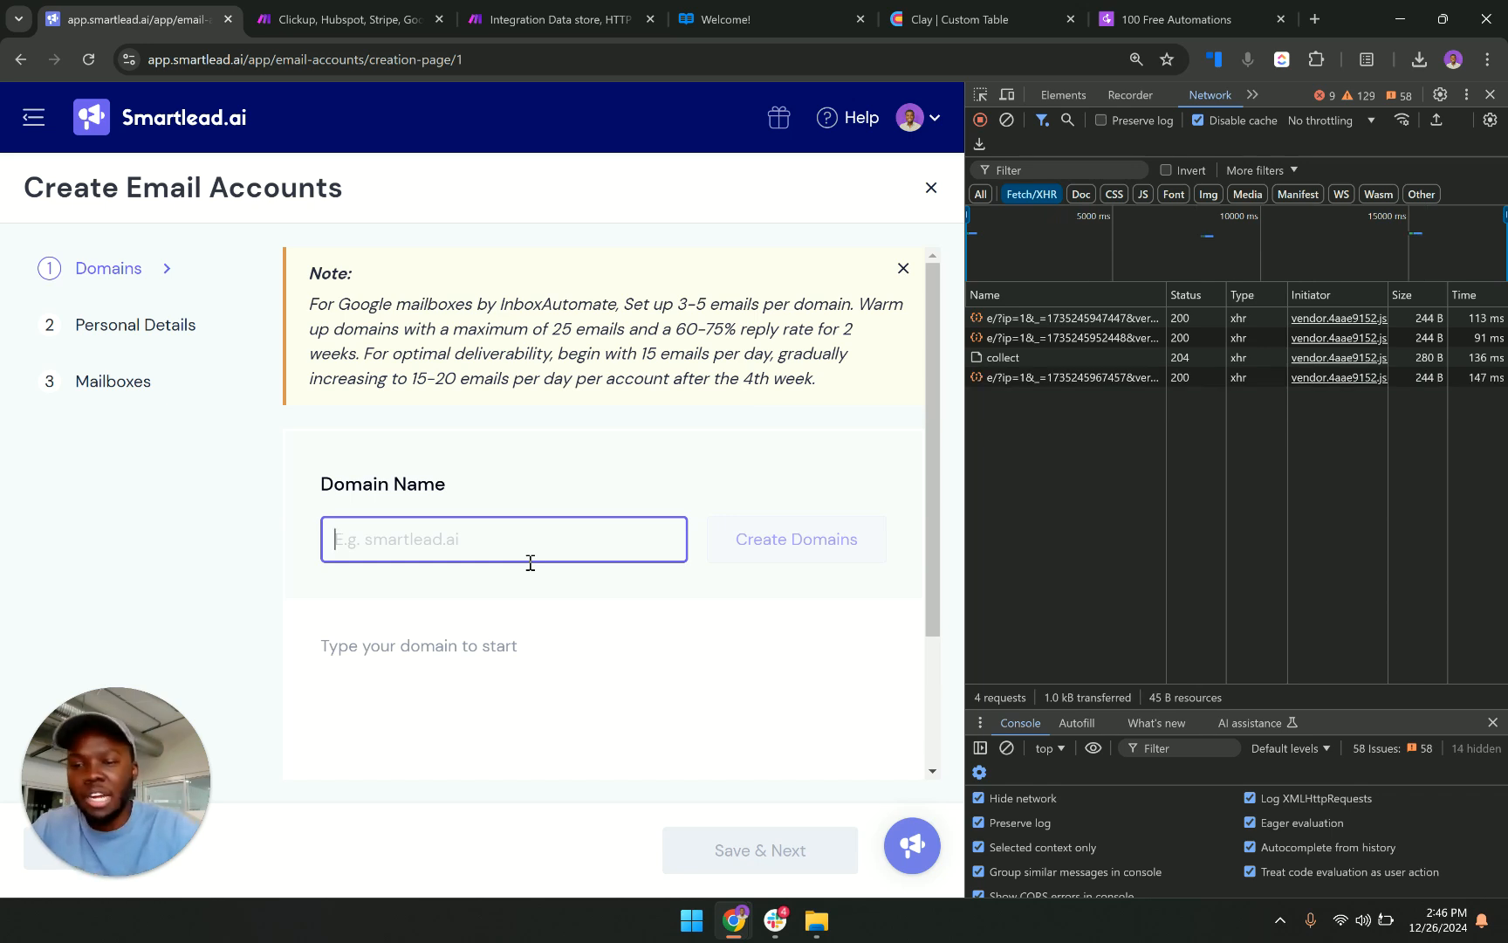
text(goooo)
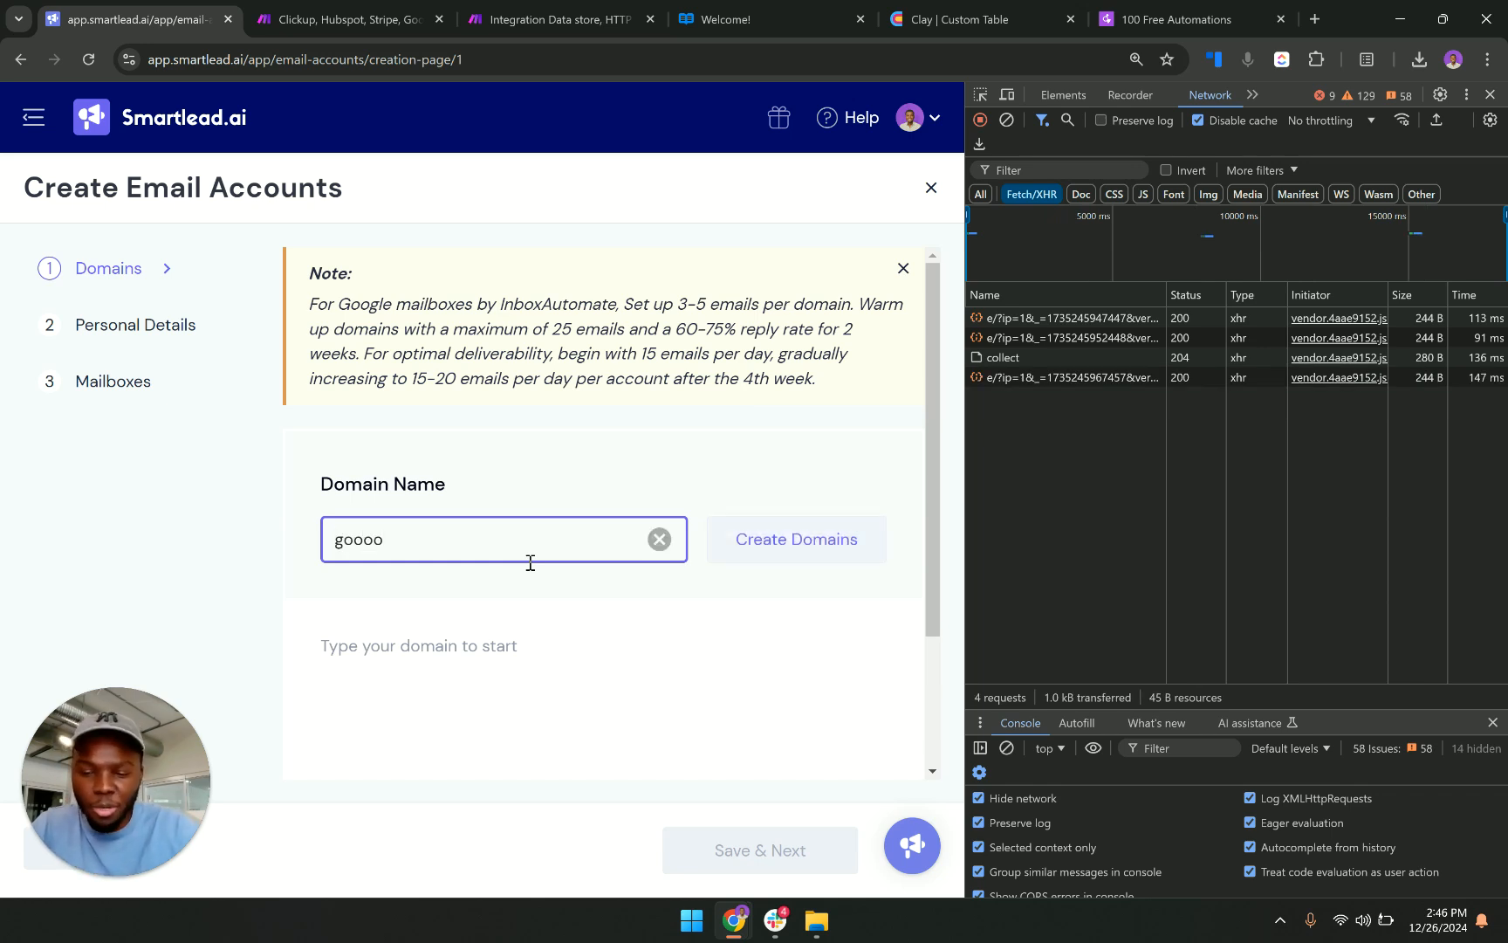
text(afonto.com)
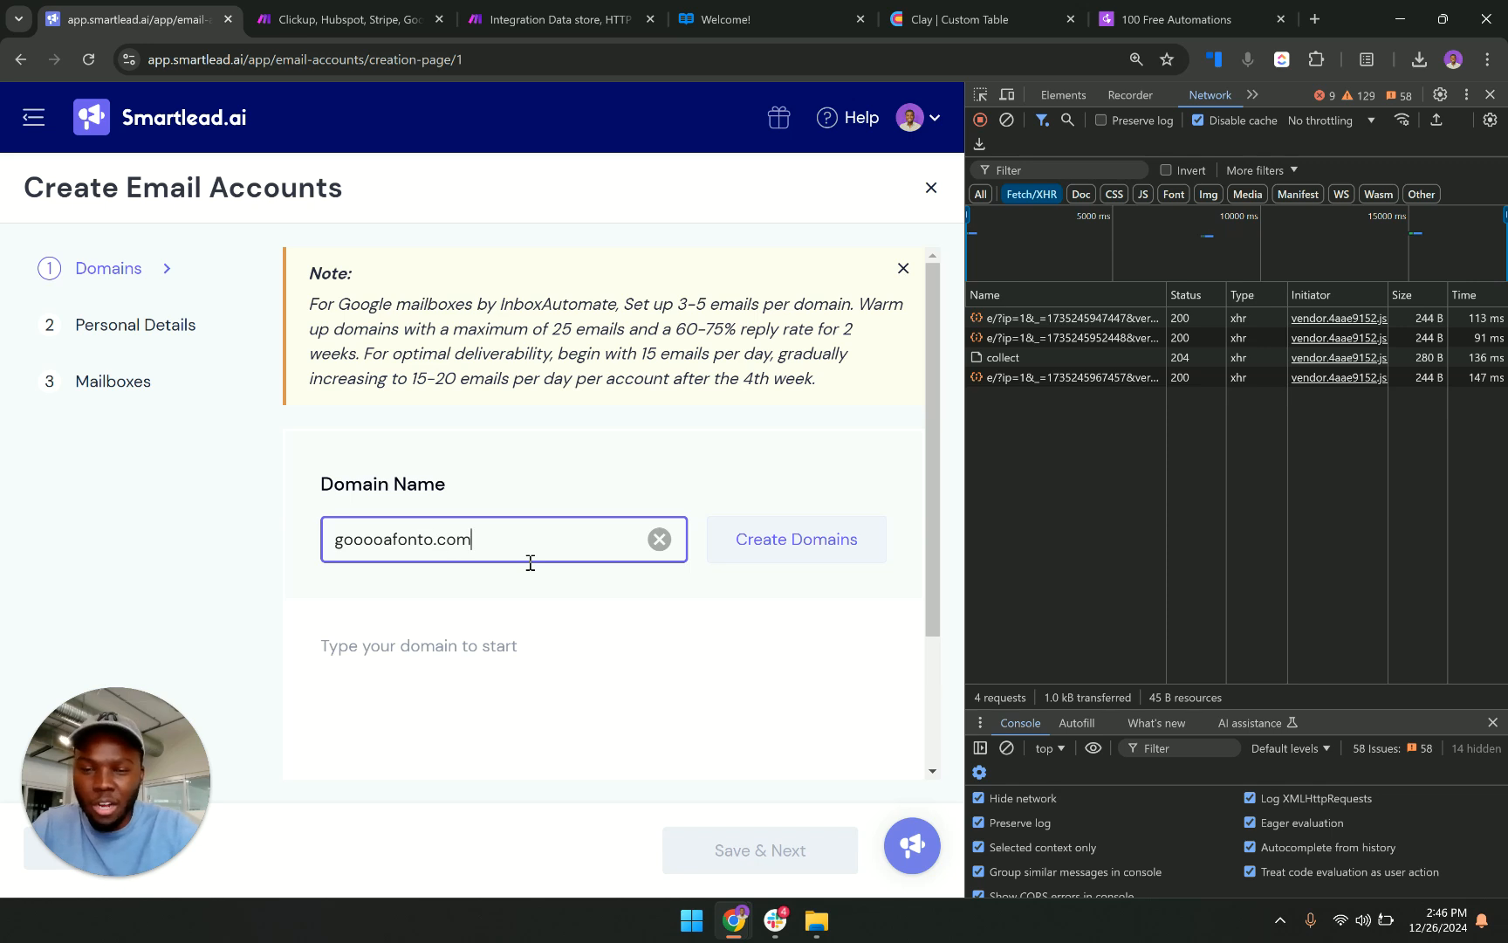
click(859, 537)
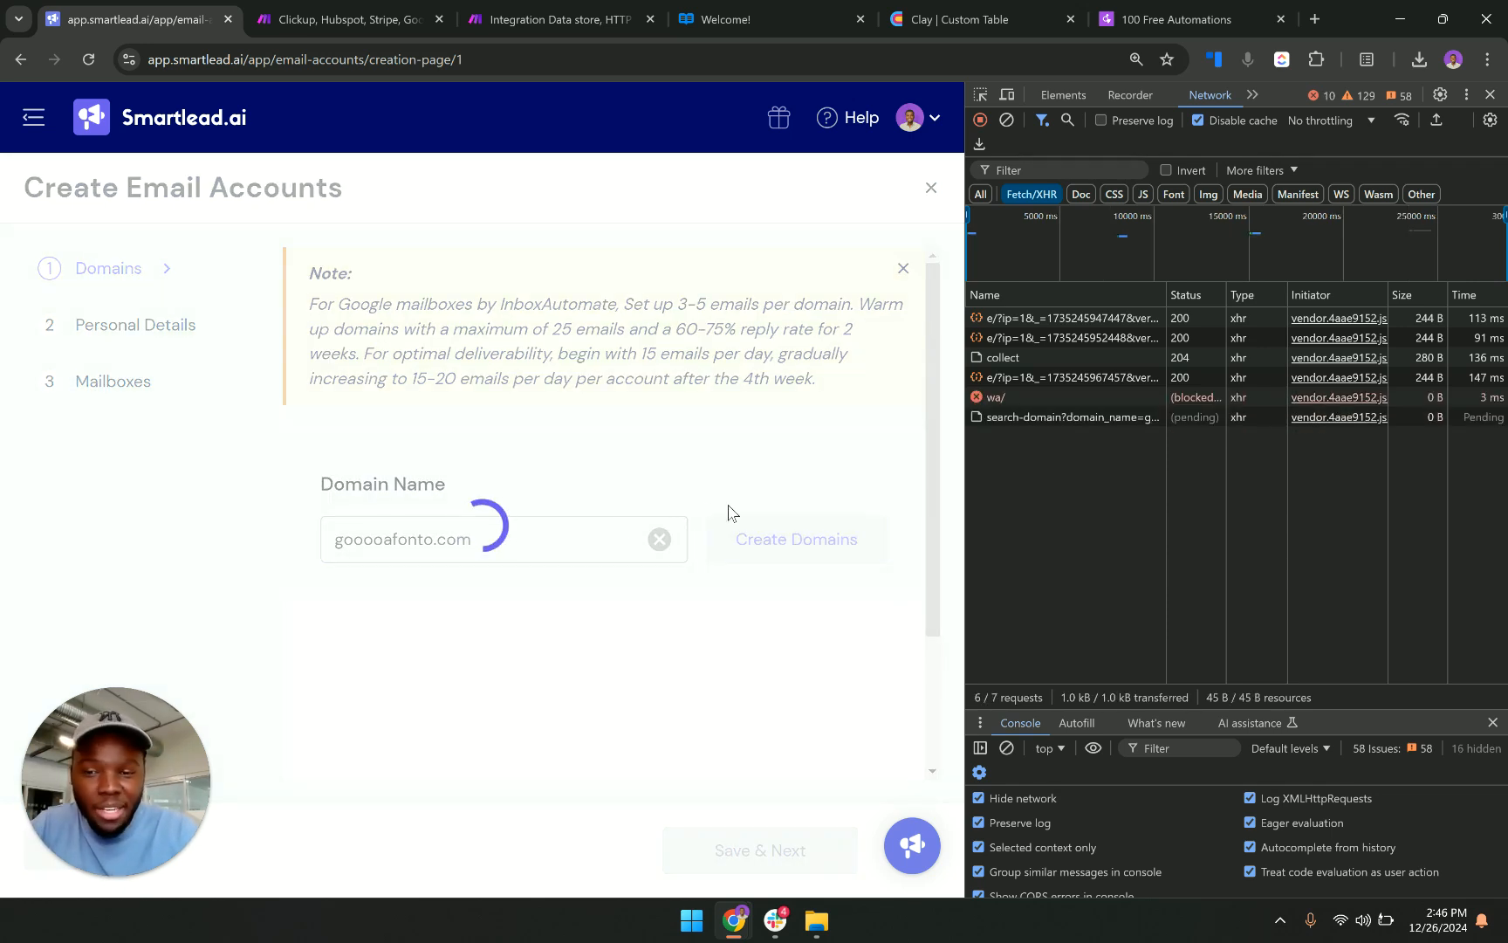
scroll(516, 608, down, 6)
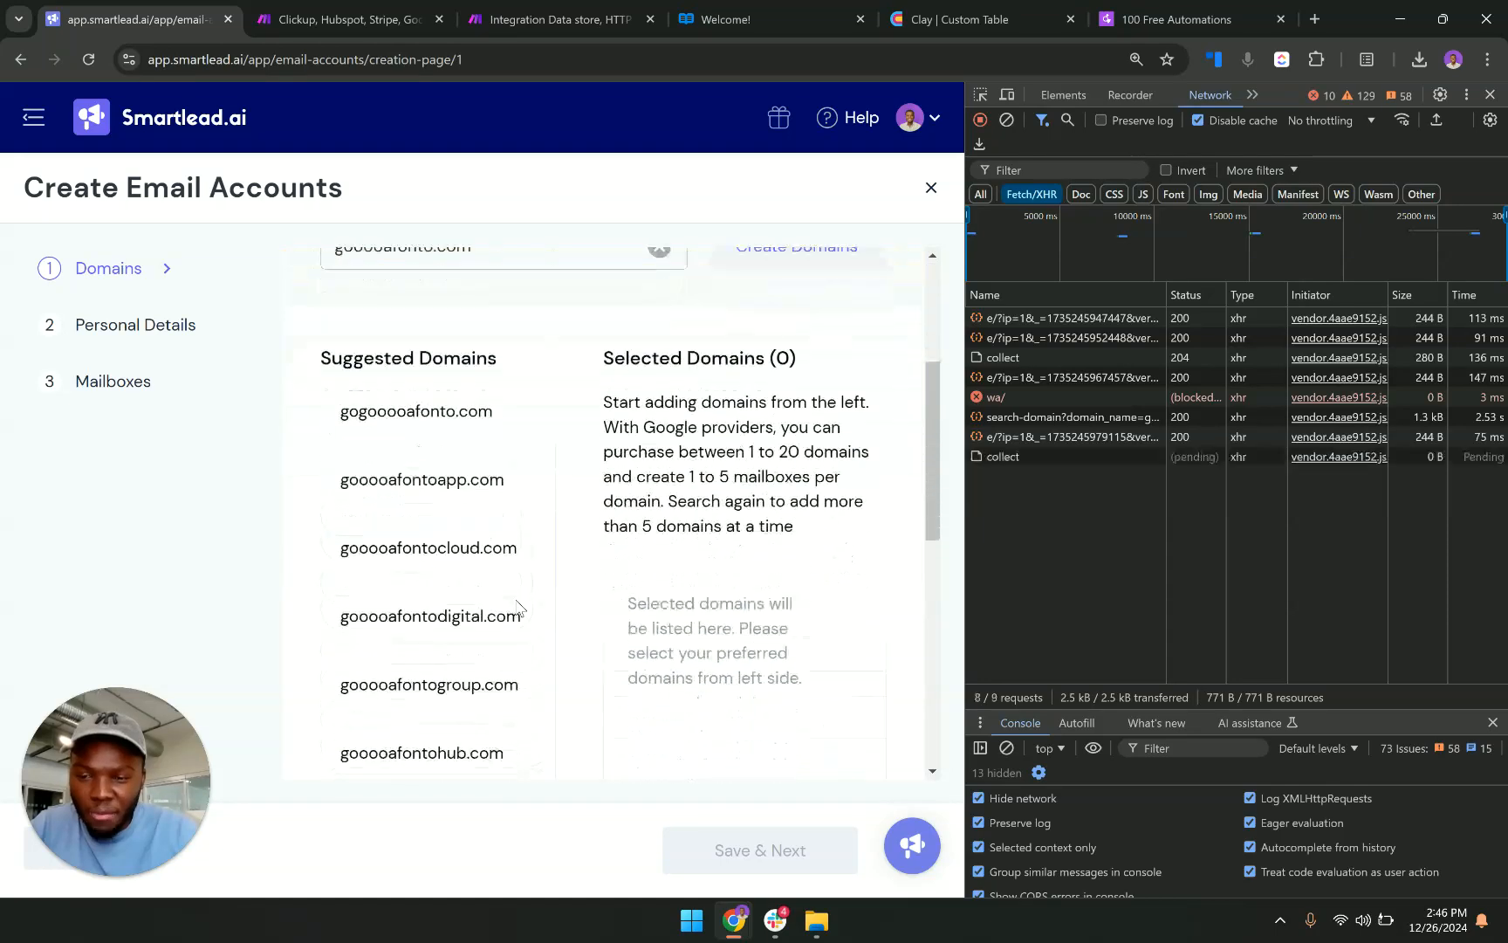
scroll(433, 389, up, 4)
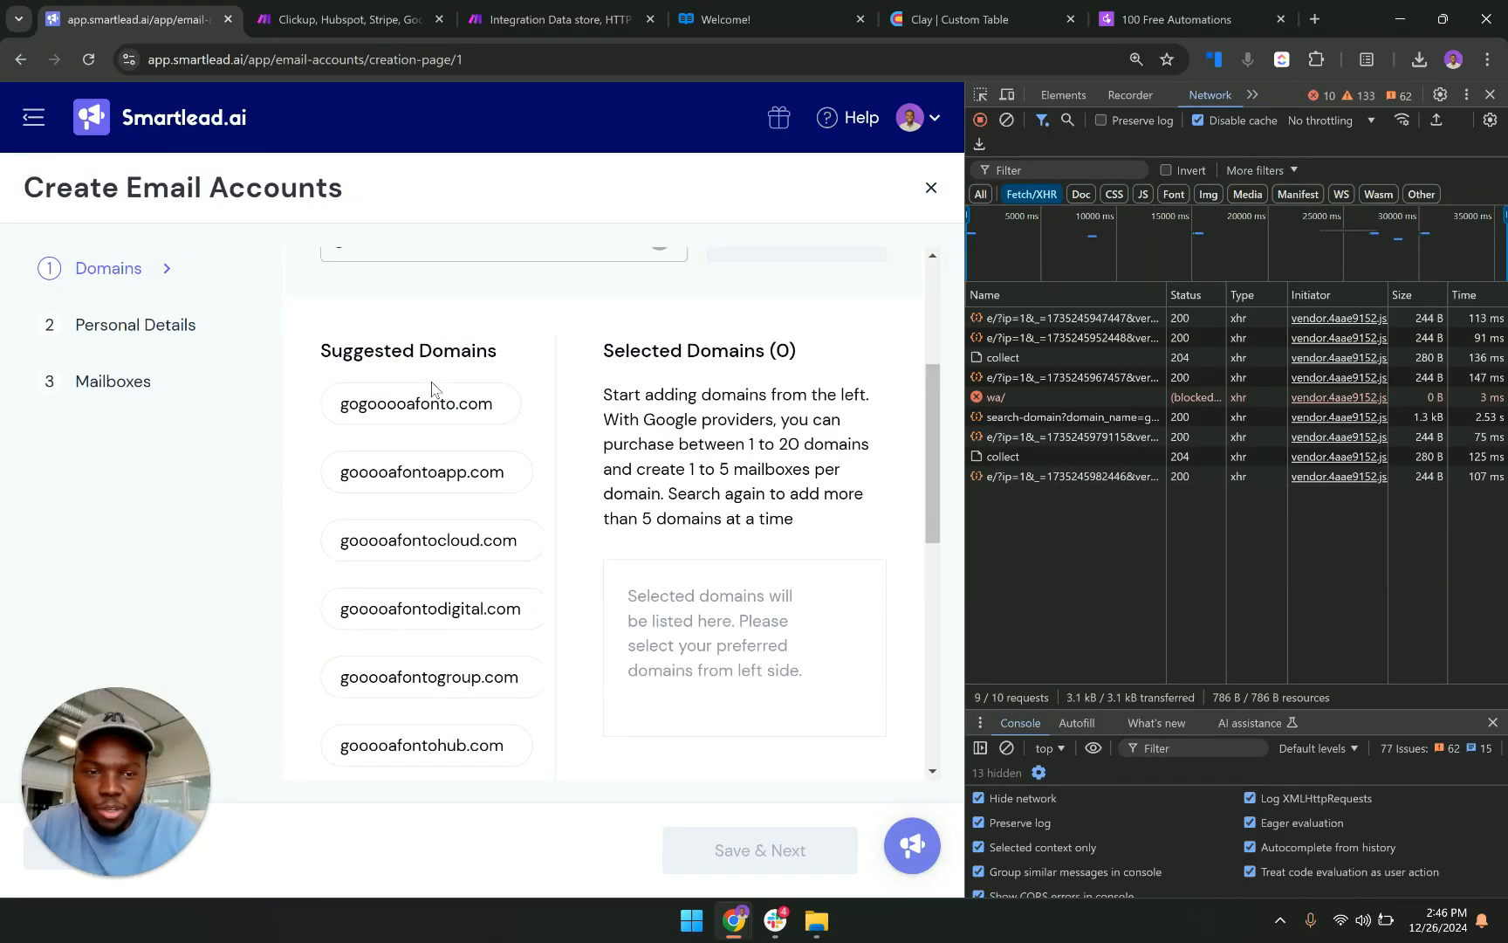
Inspect the captured search-domain request, widening the developer tools and checking its response and its request URL and method.
click(1033, 413)
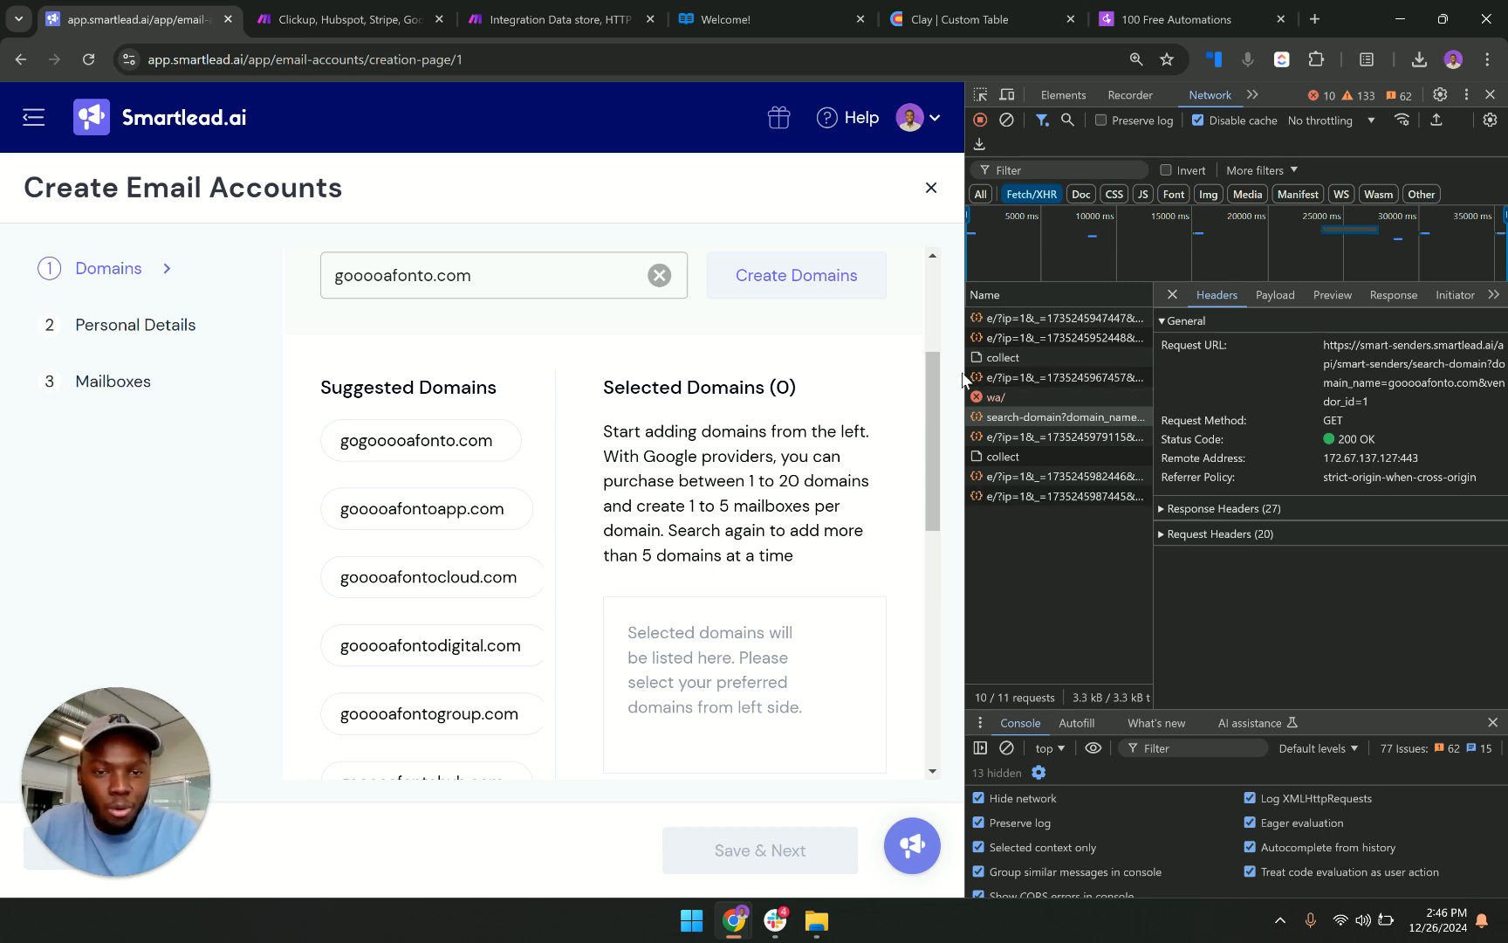
drag(964, 371, 742, 371)
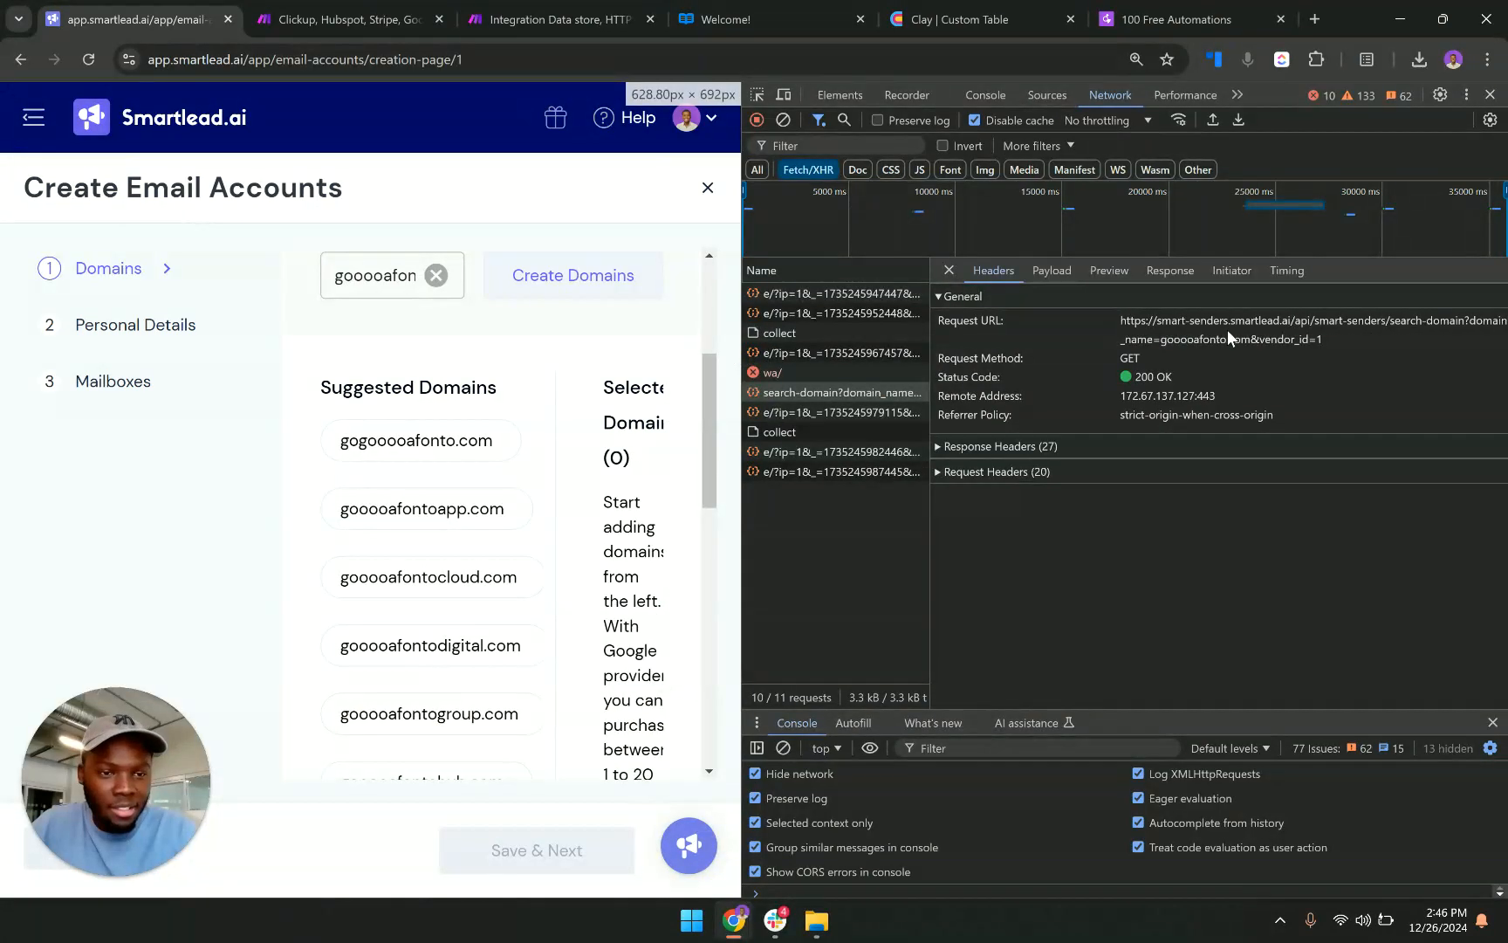
click(1068, 278)
click(1169, 272)
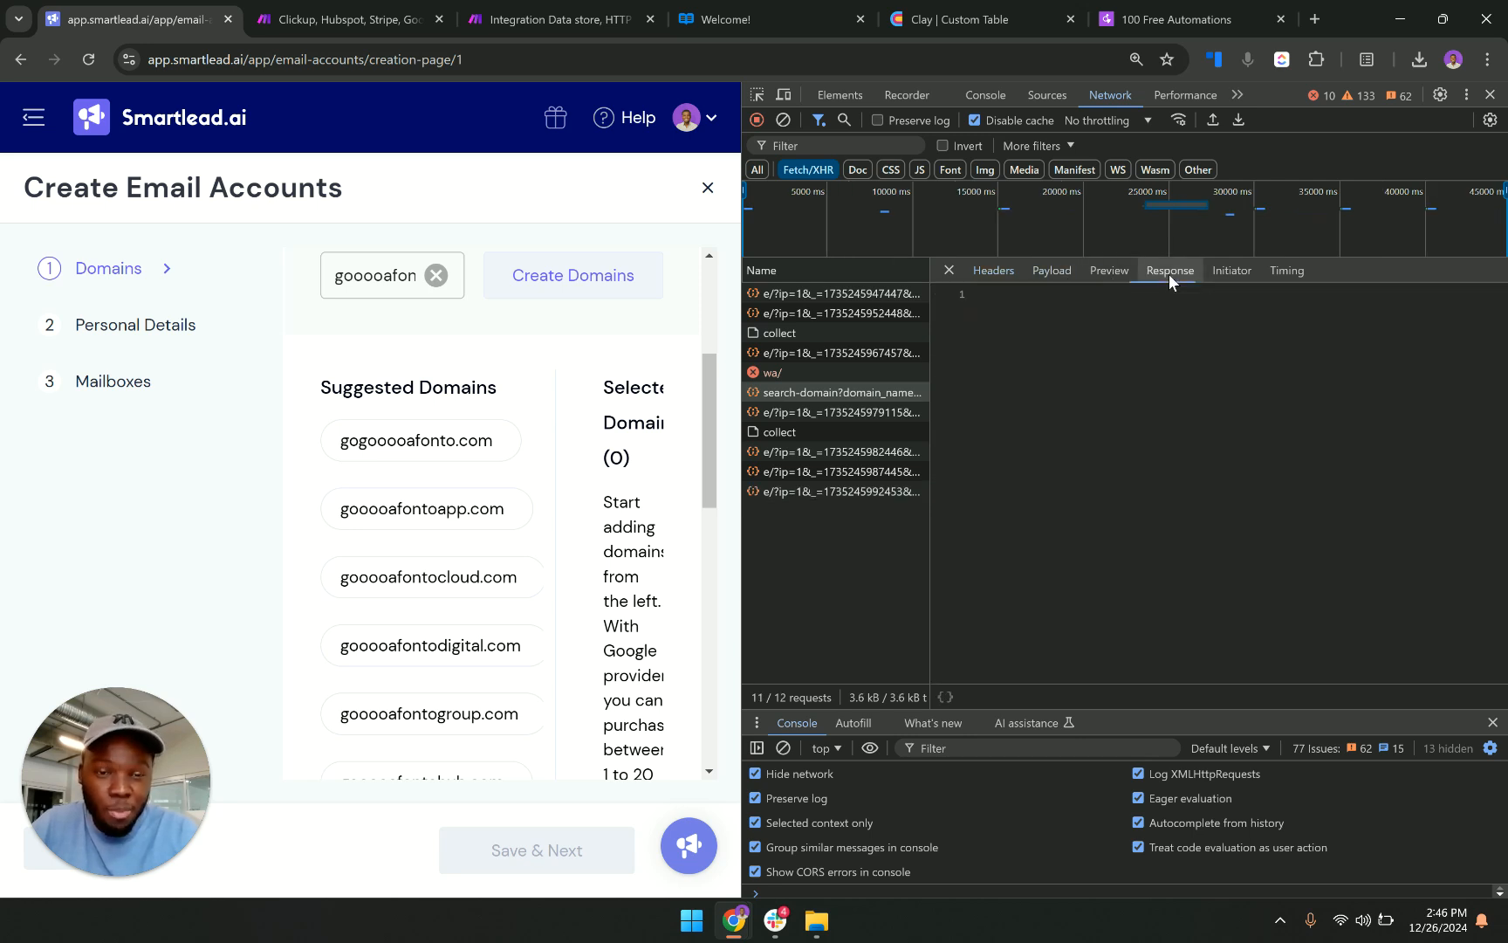
scroll(1108, 384, up, 2)
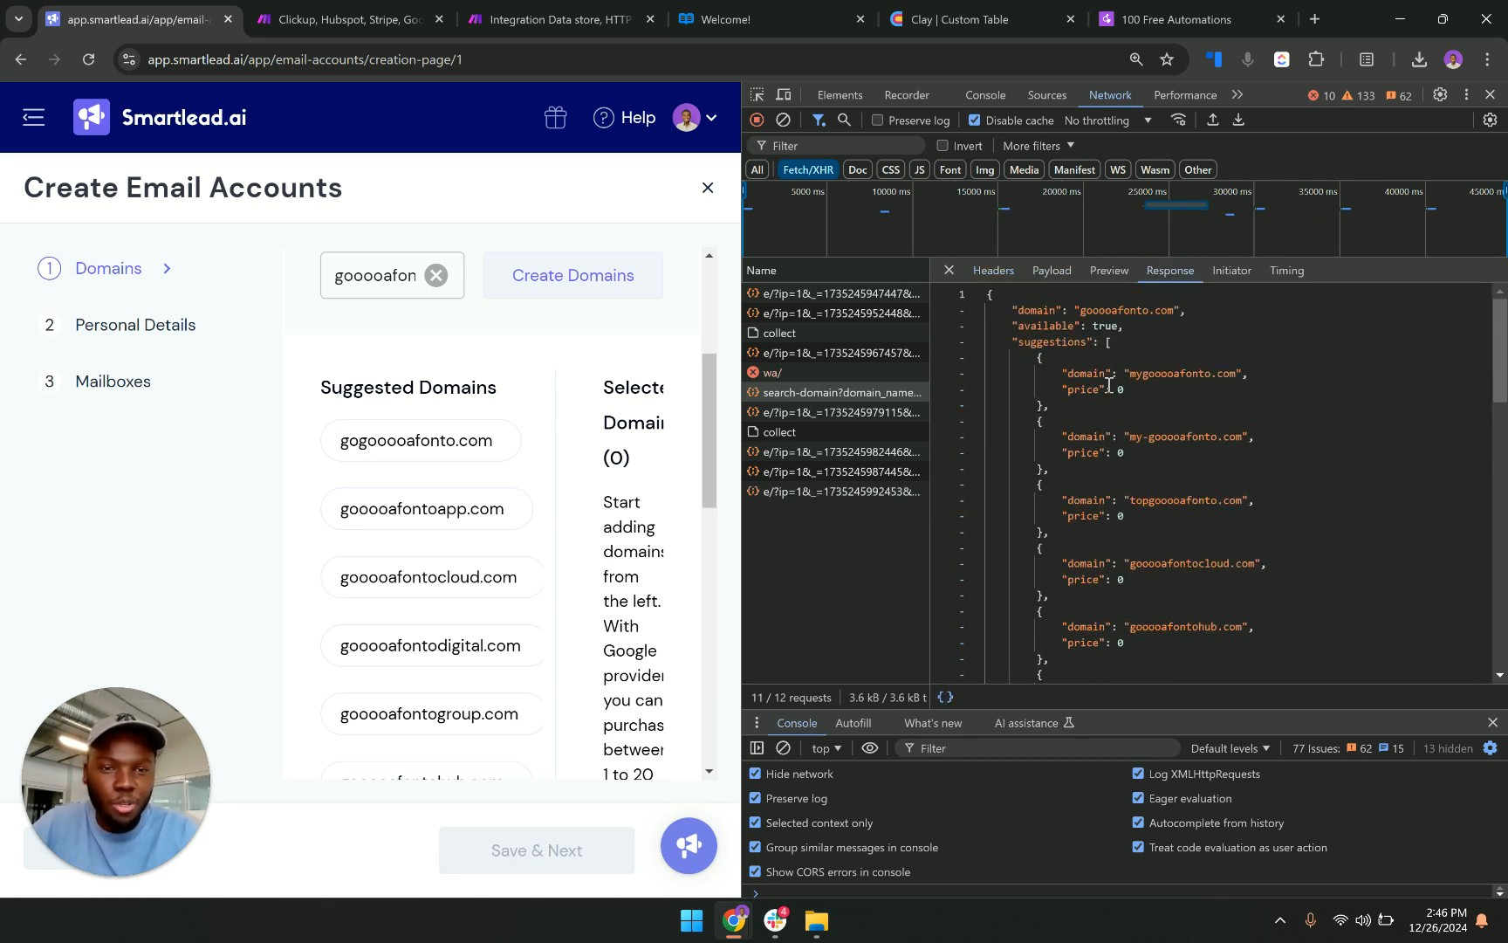
click(994, 273)
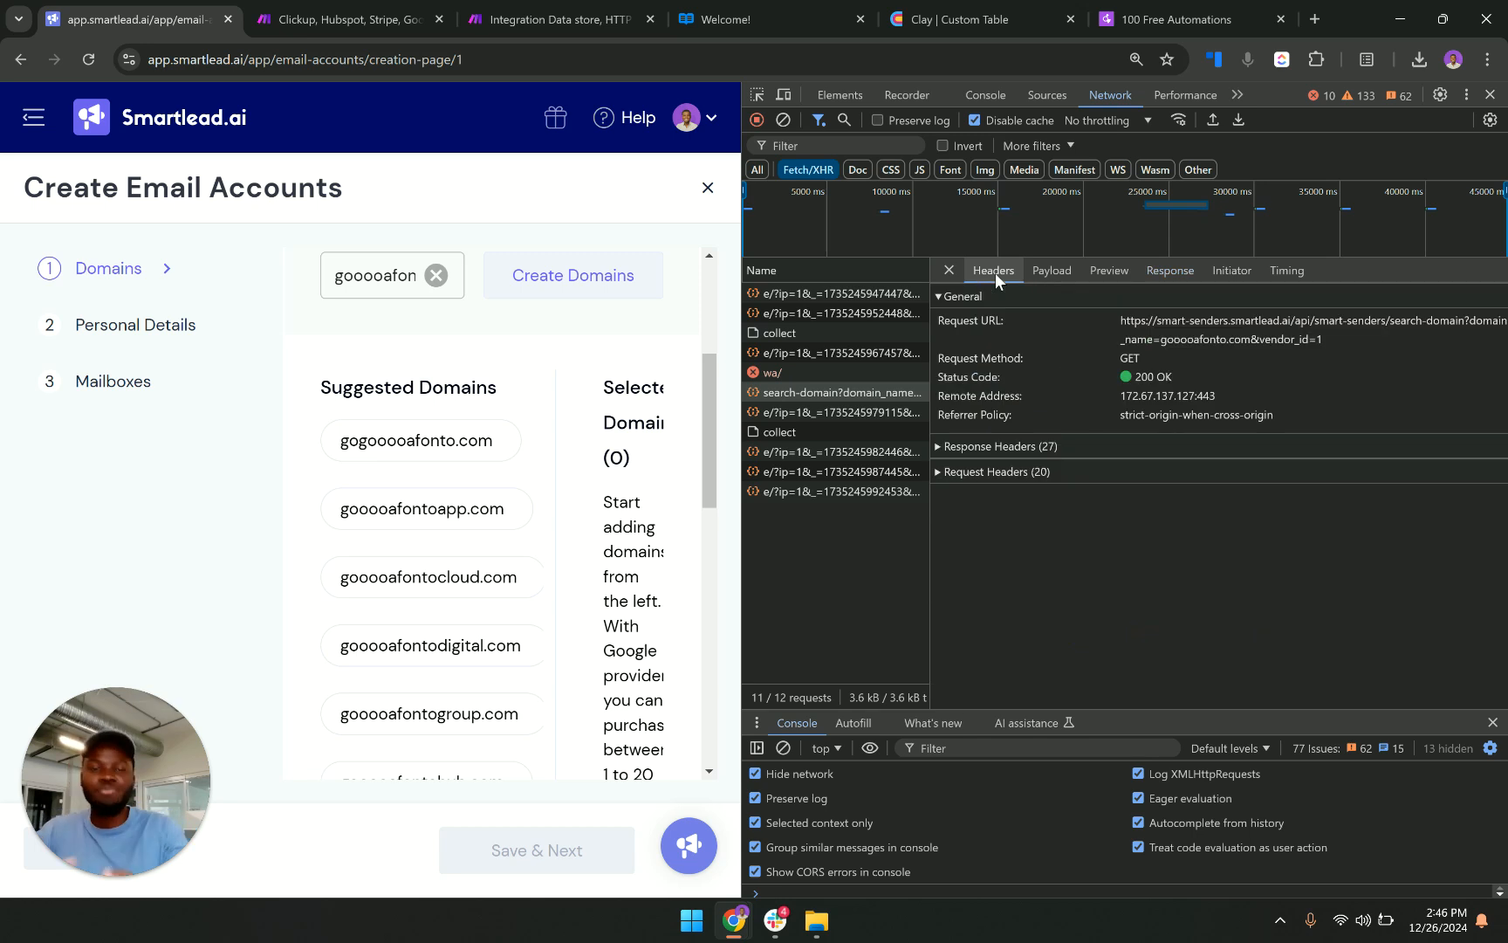
Add a Data store "Get a record" module as the first module of the empty Make scenario "Integration Data store, HTTP".
click(486, 22)
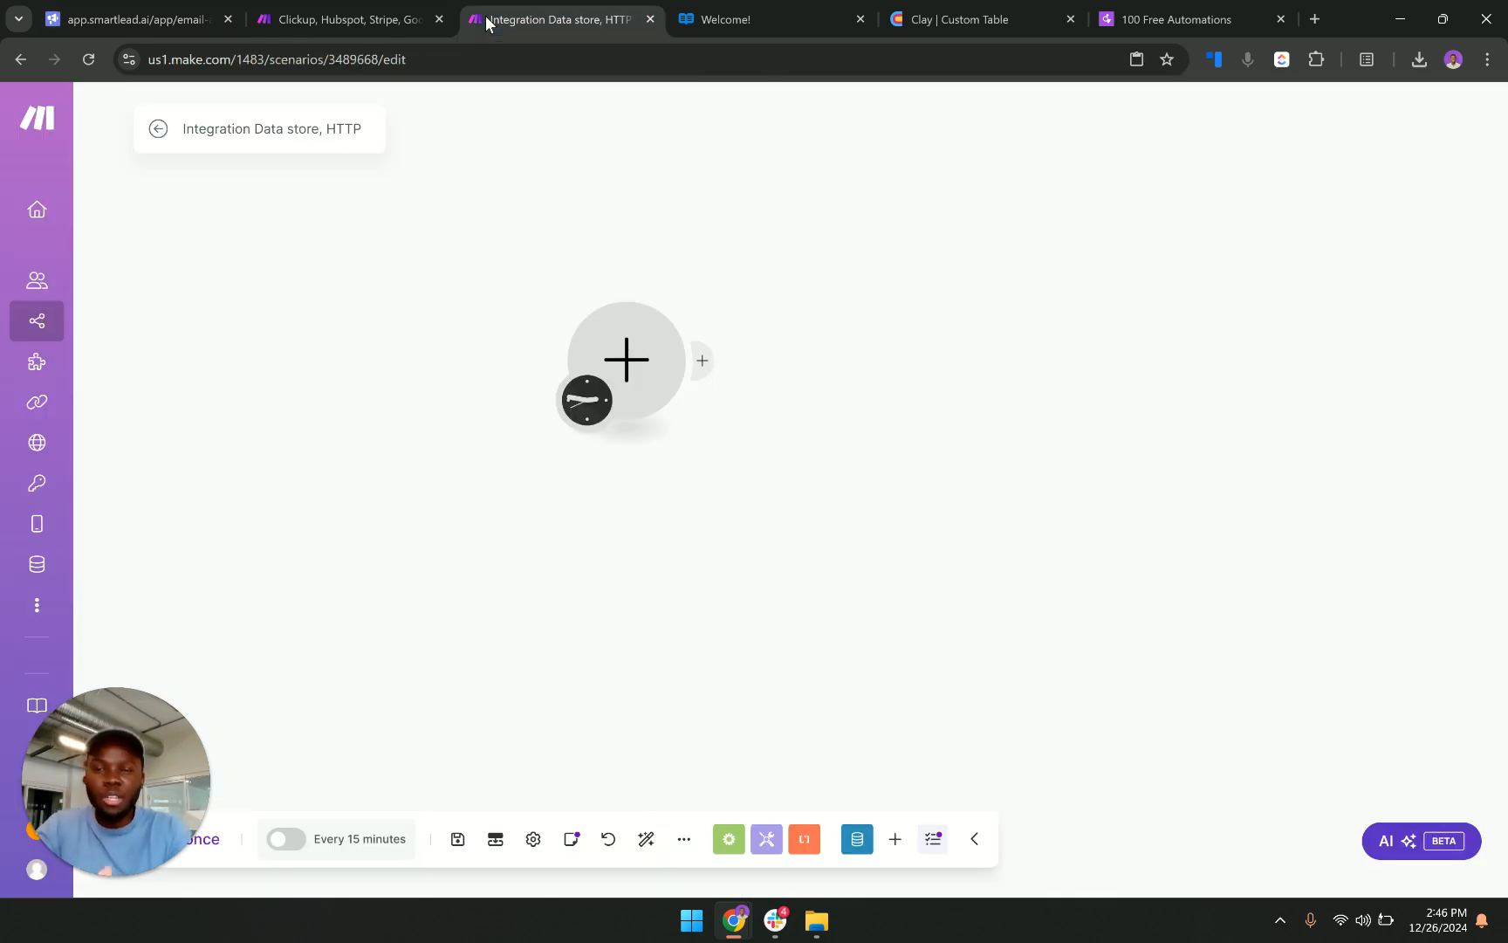
click(655, 362)
text(data)
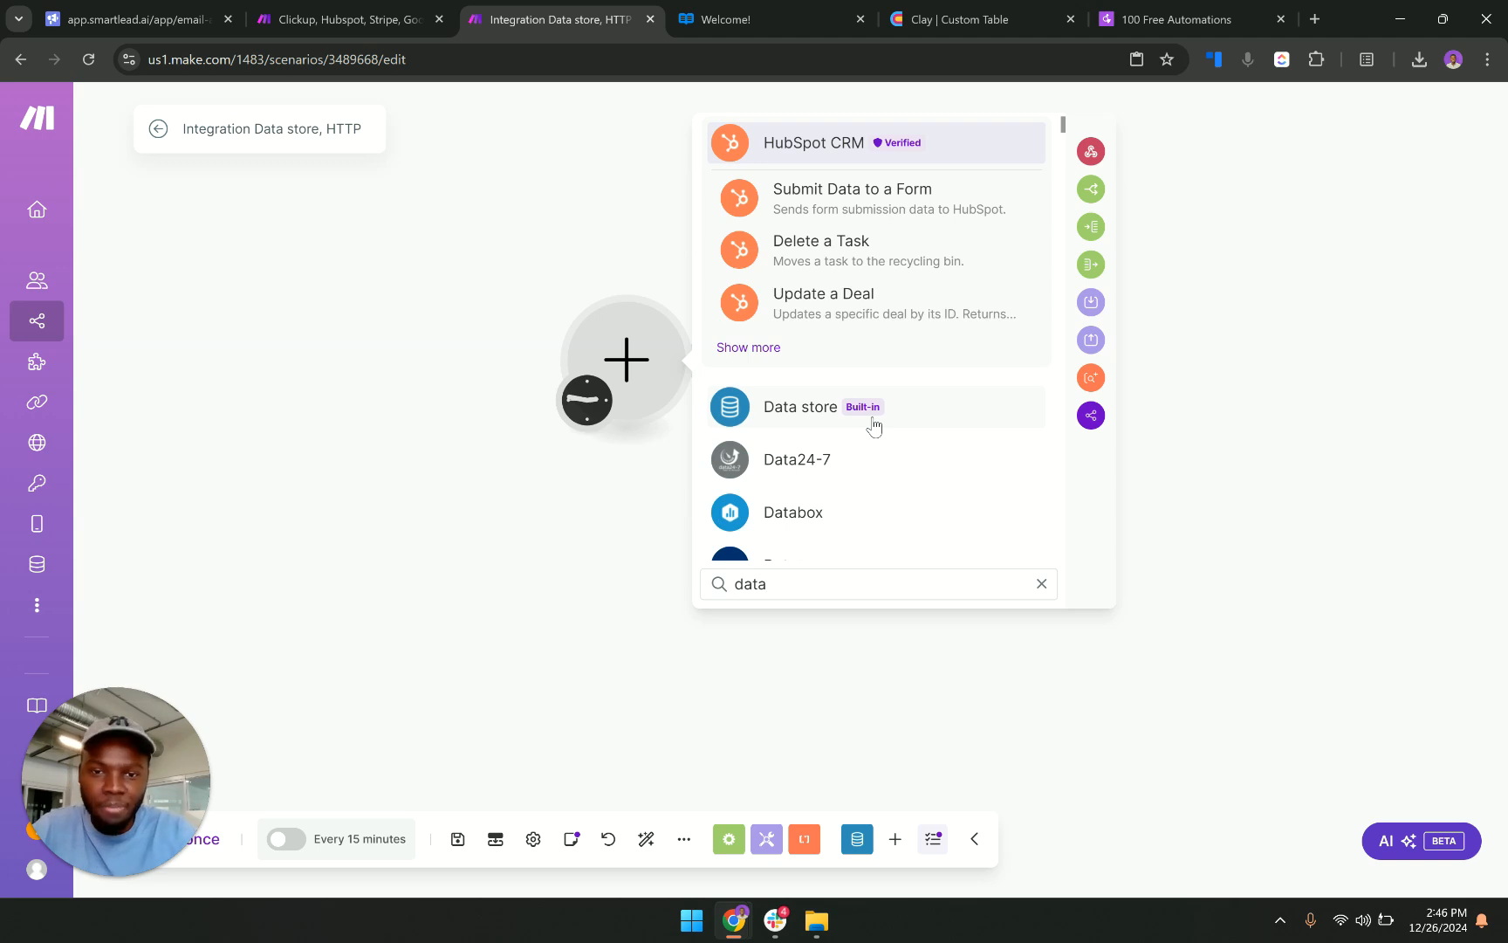
click(785, 425)
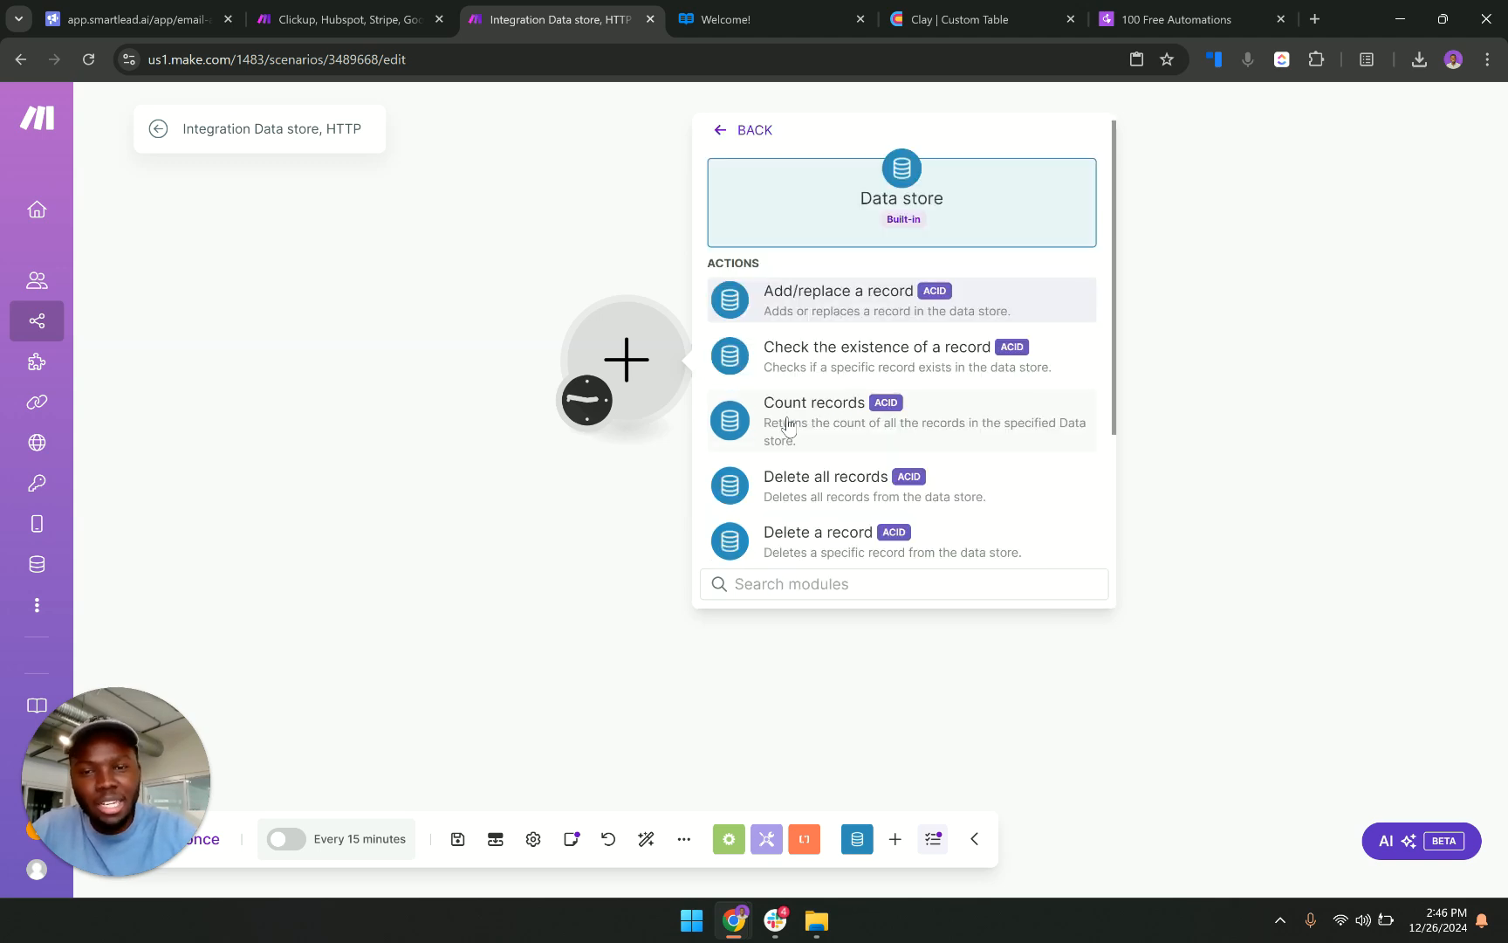
text(get)
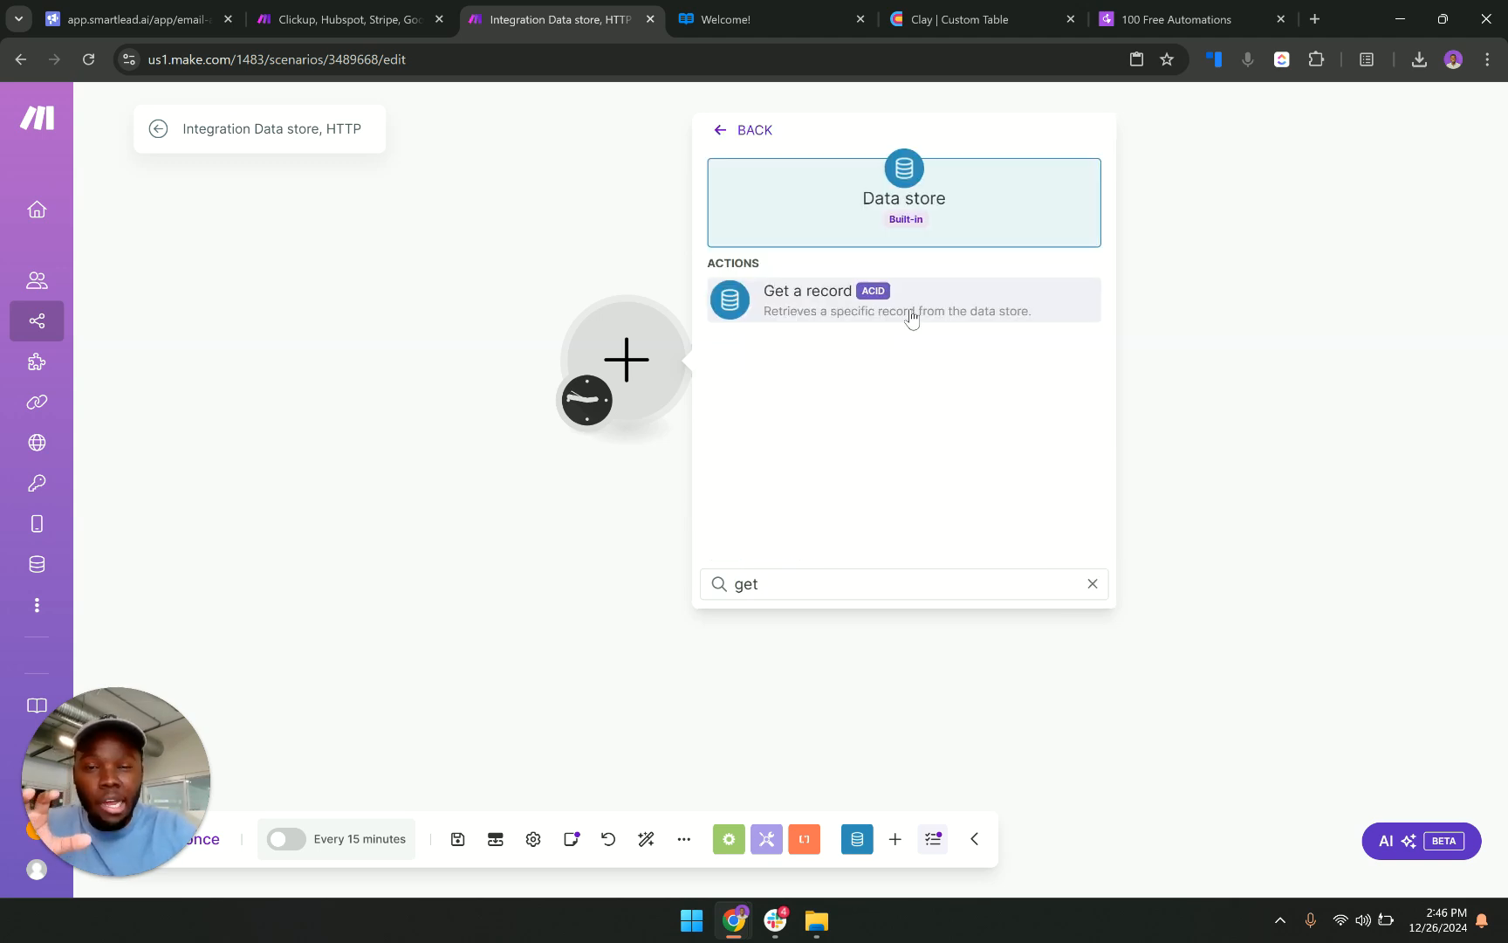
click(911, 316)
Configure the Get a record module with the key "Smartlead Login" and the data store "Afonto Keys", and save it.
click(882, 399)
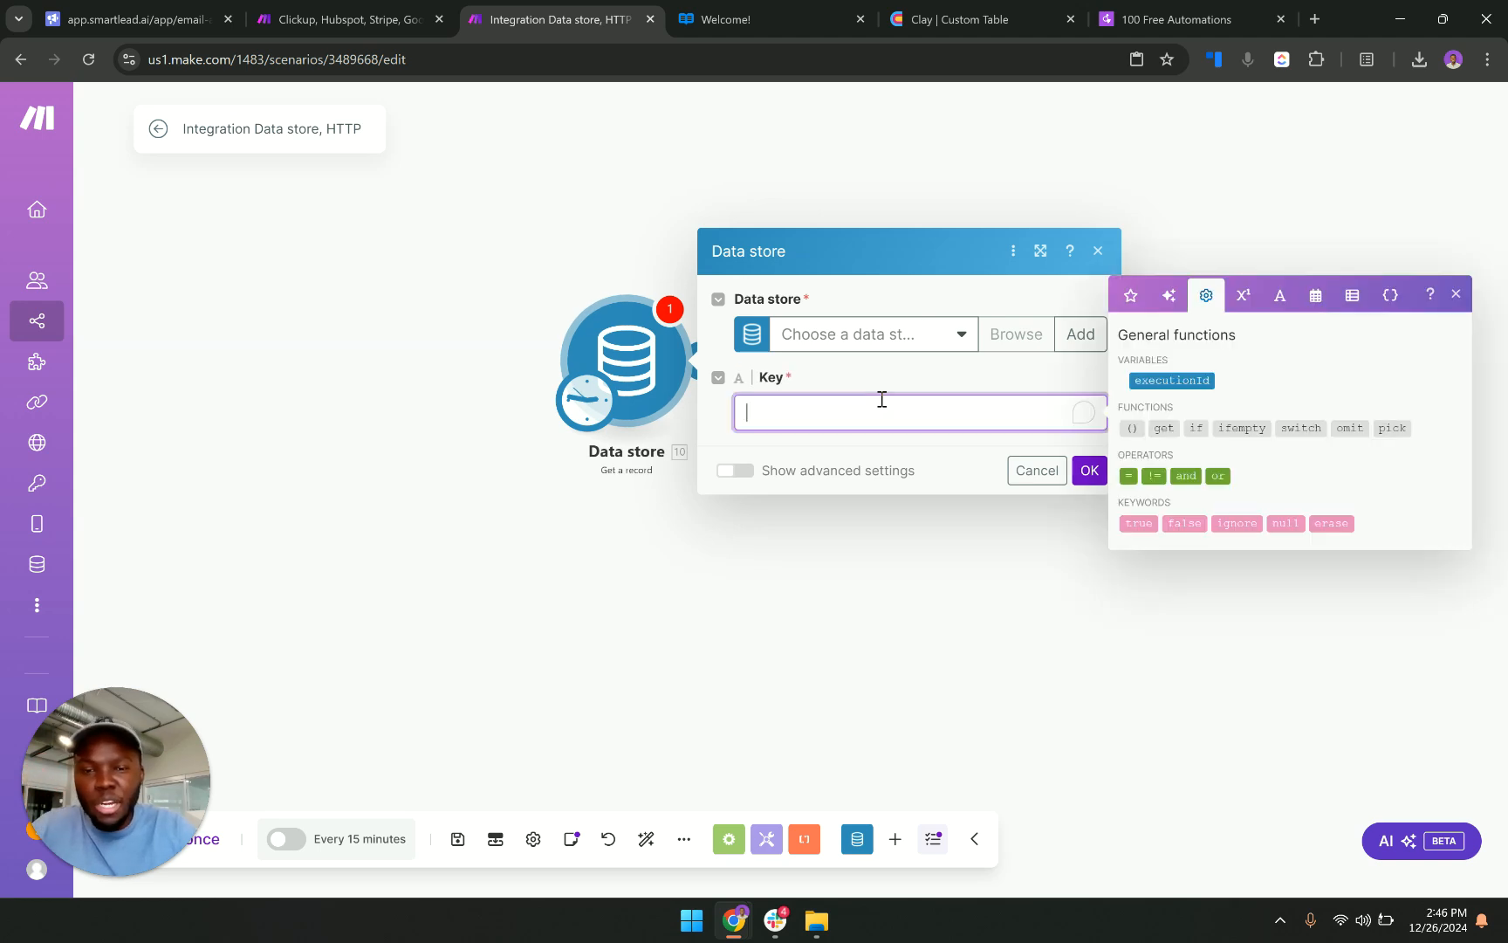
text(S)
key(Caps_Lock)
text(martle)
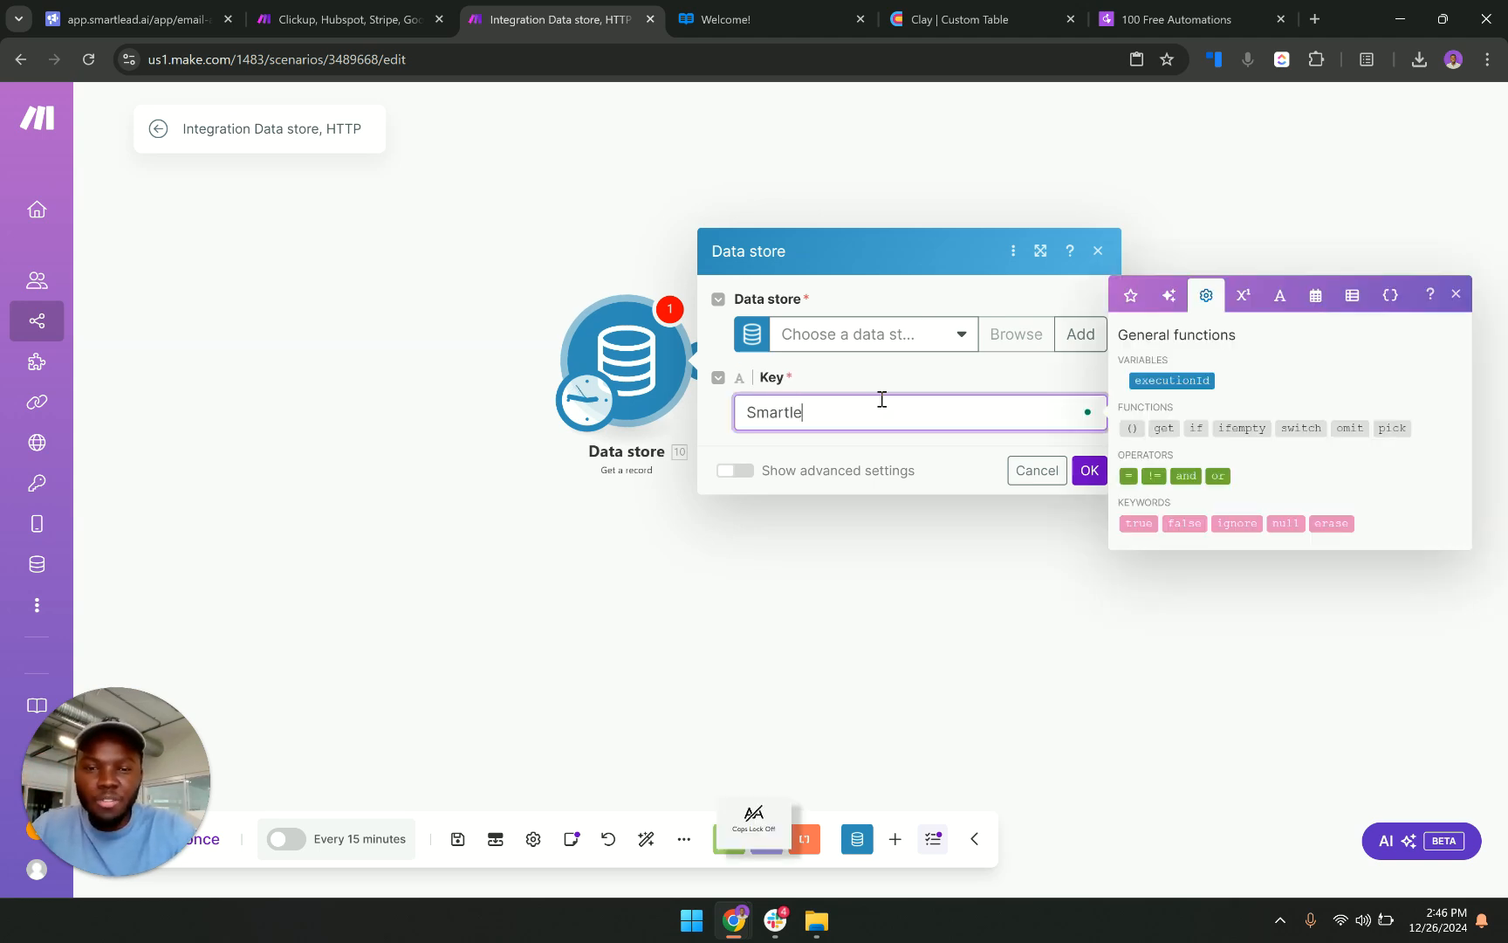
text(ad)
key(Caps_Lock)
text(Lo)
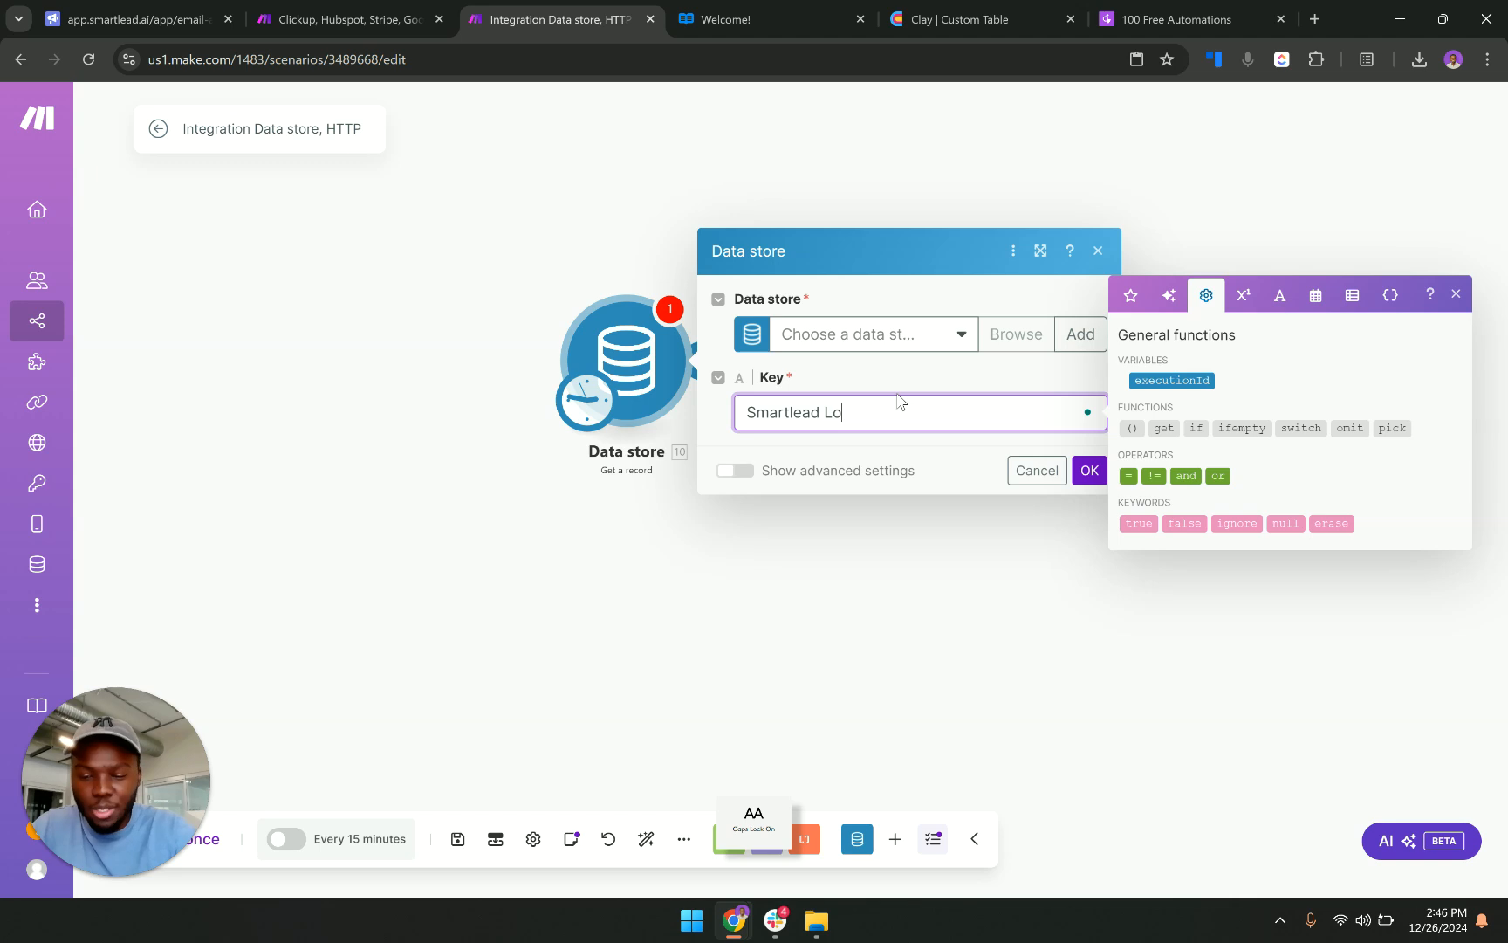
text(gin)
click(930, 338)
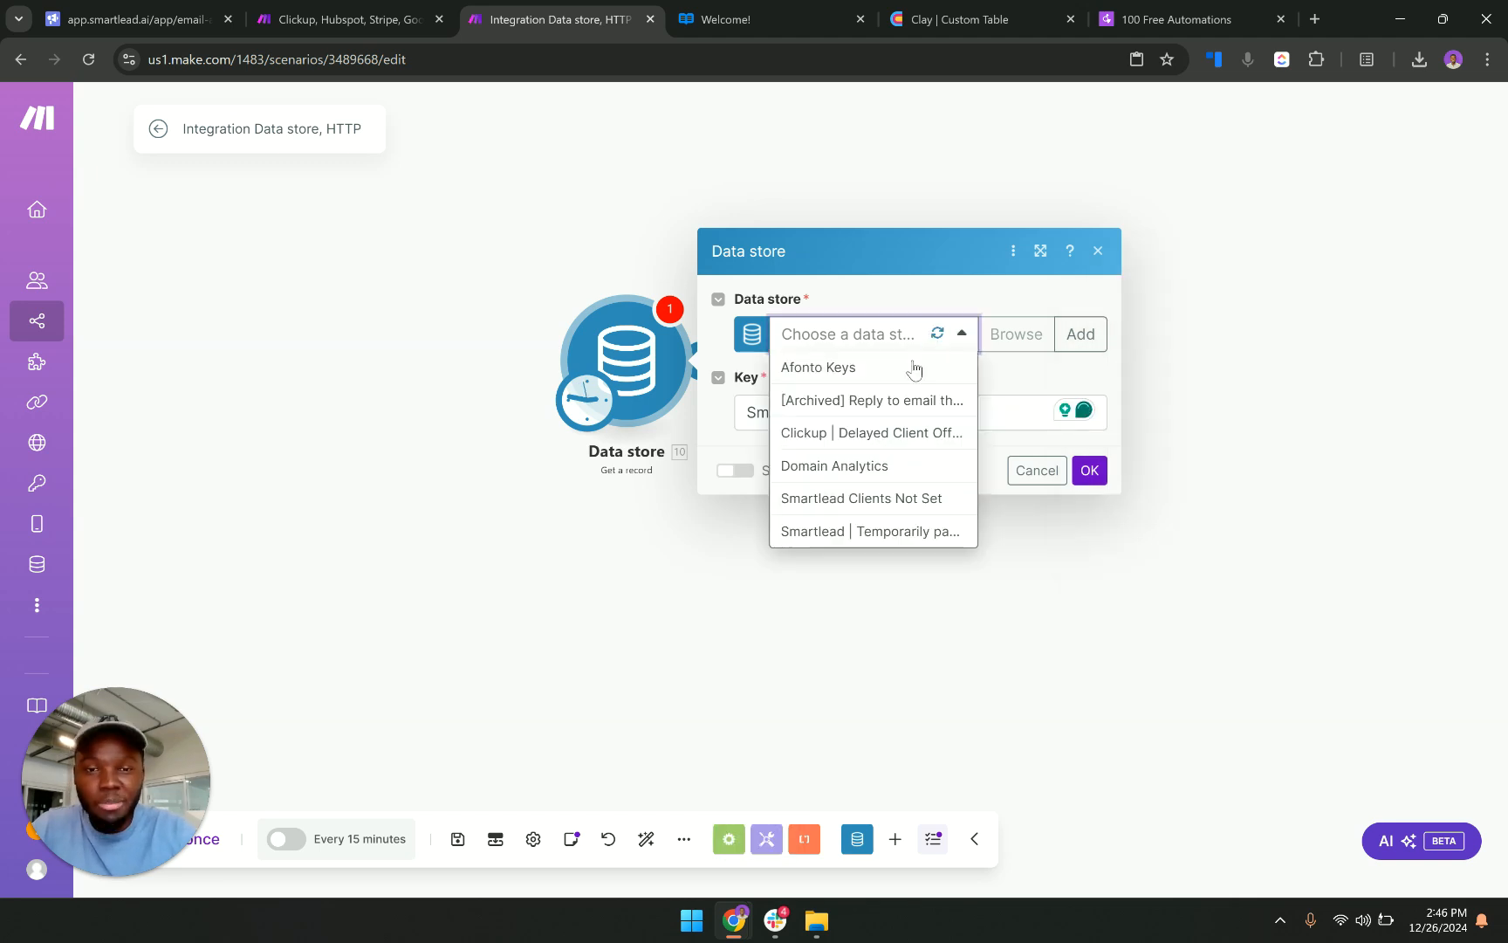
click(908, 367)
click(1089, 470)
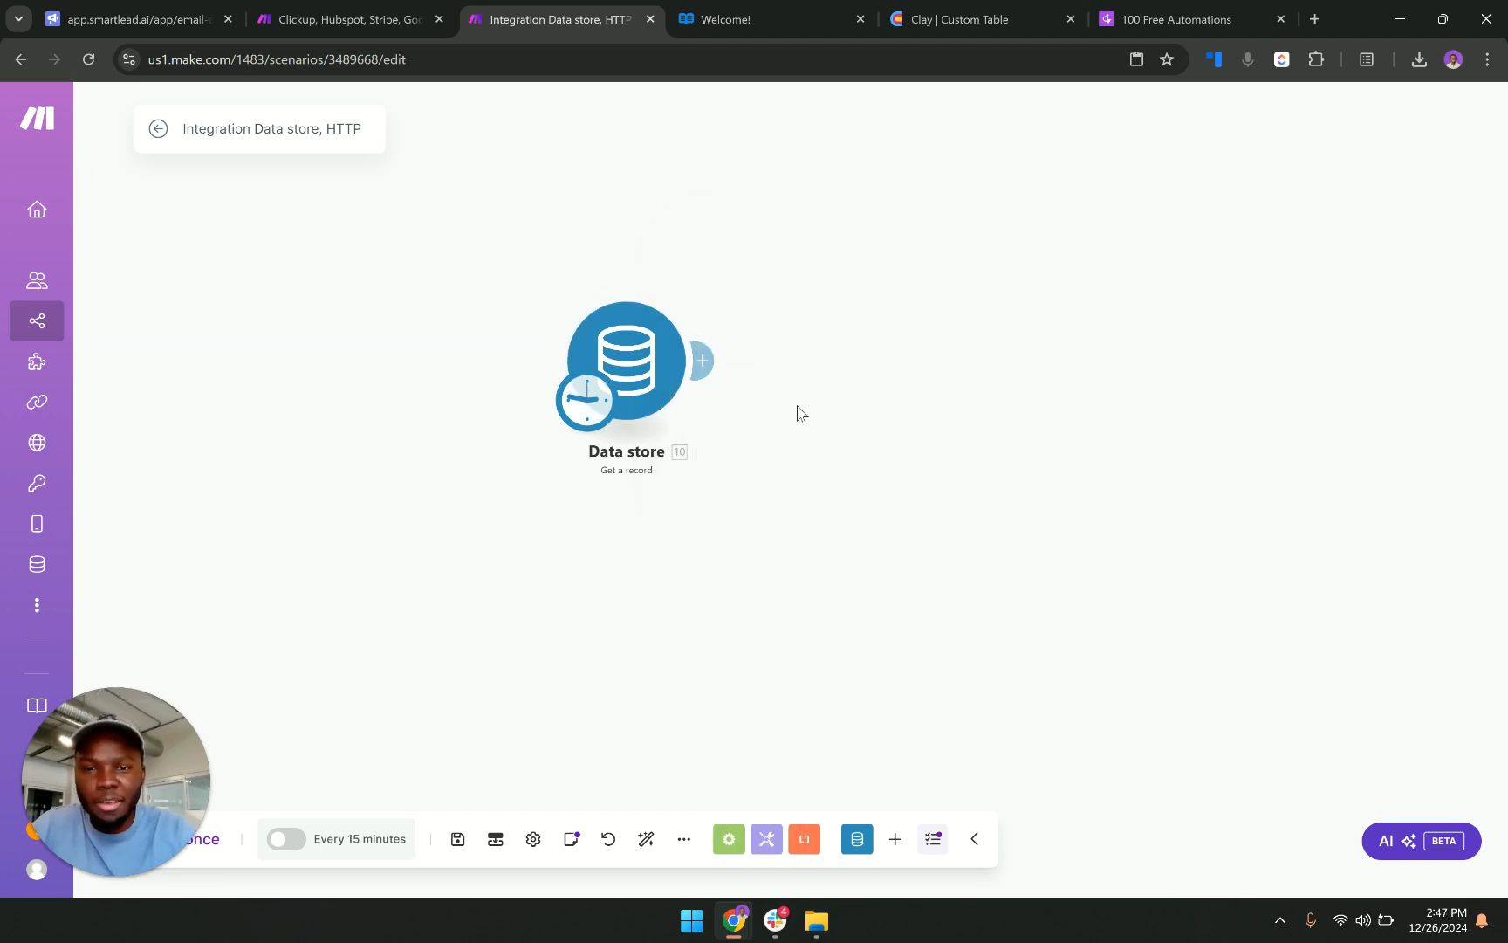
Copy the Get Smartlead Token and Change Client Categories modules from the client onboarding scenario into the Data store, HTTP scenario after the Data store module.
click(394, 21)
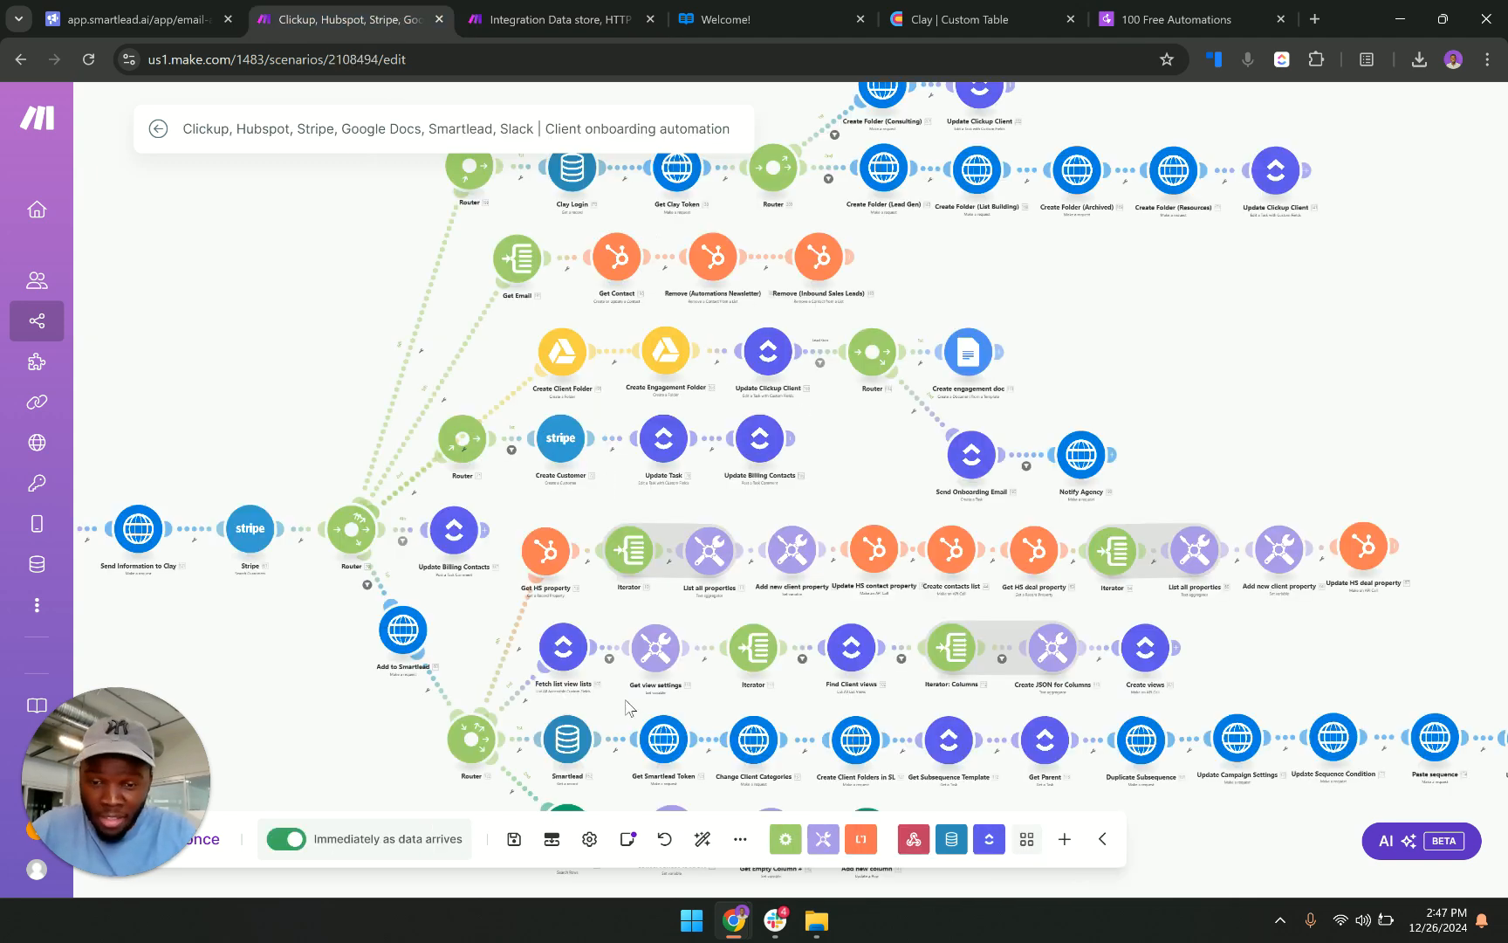
right_click(753, 748)
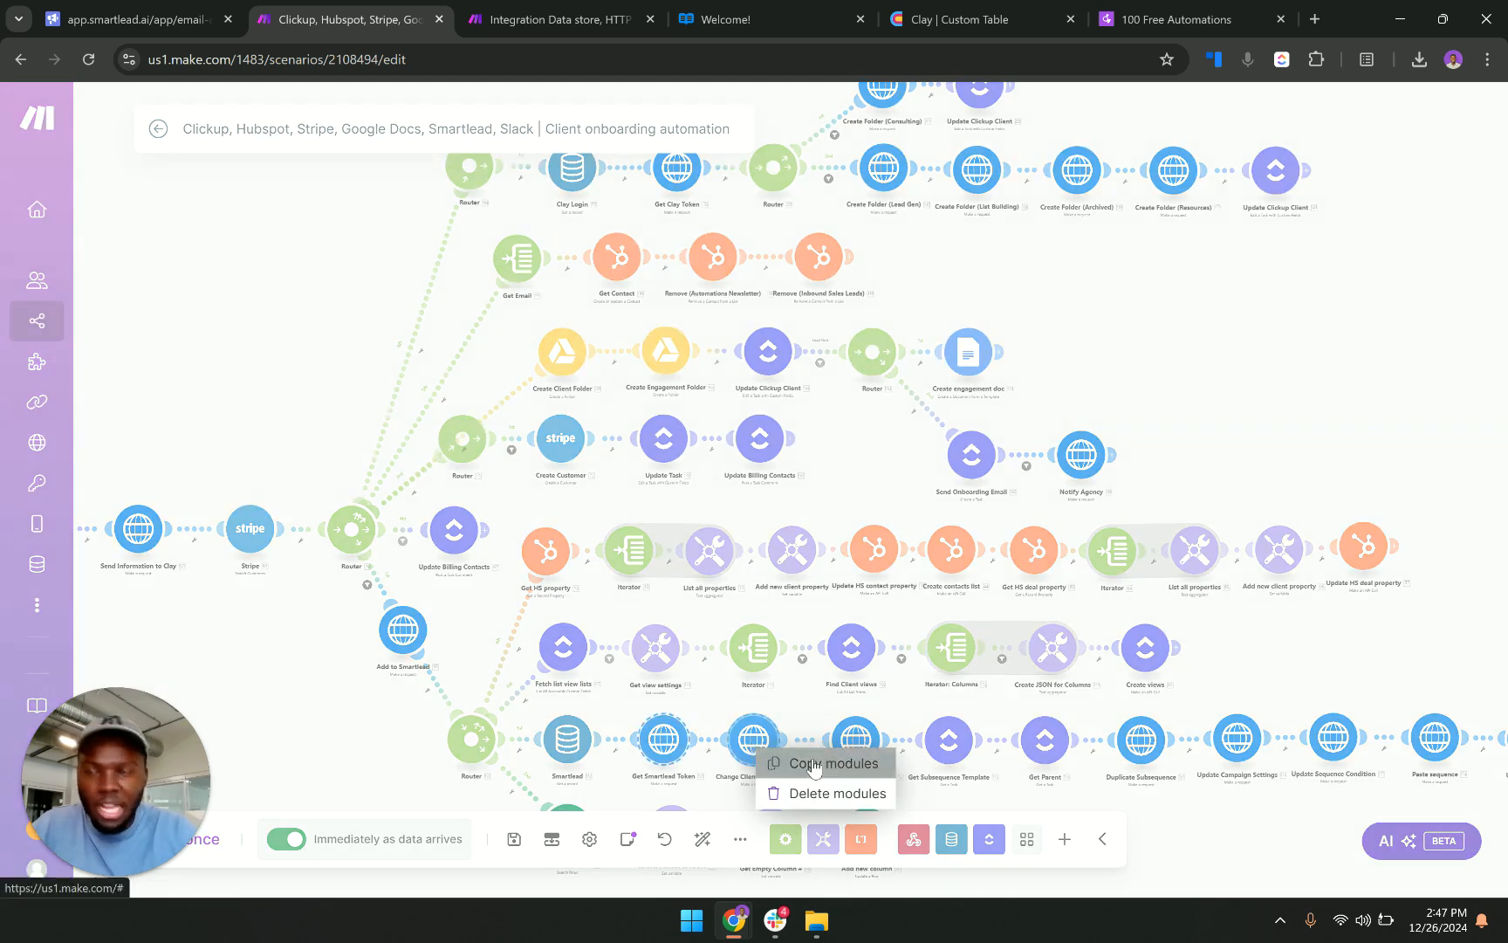
click(554, 11)
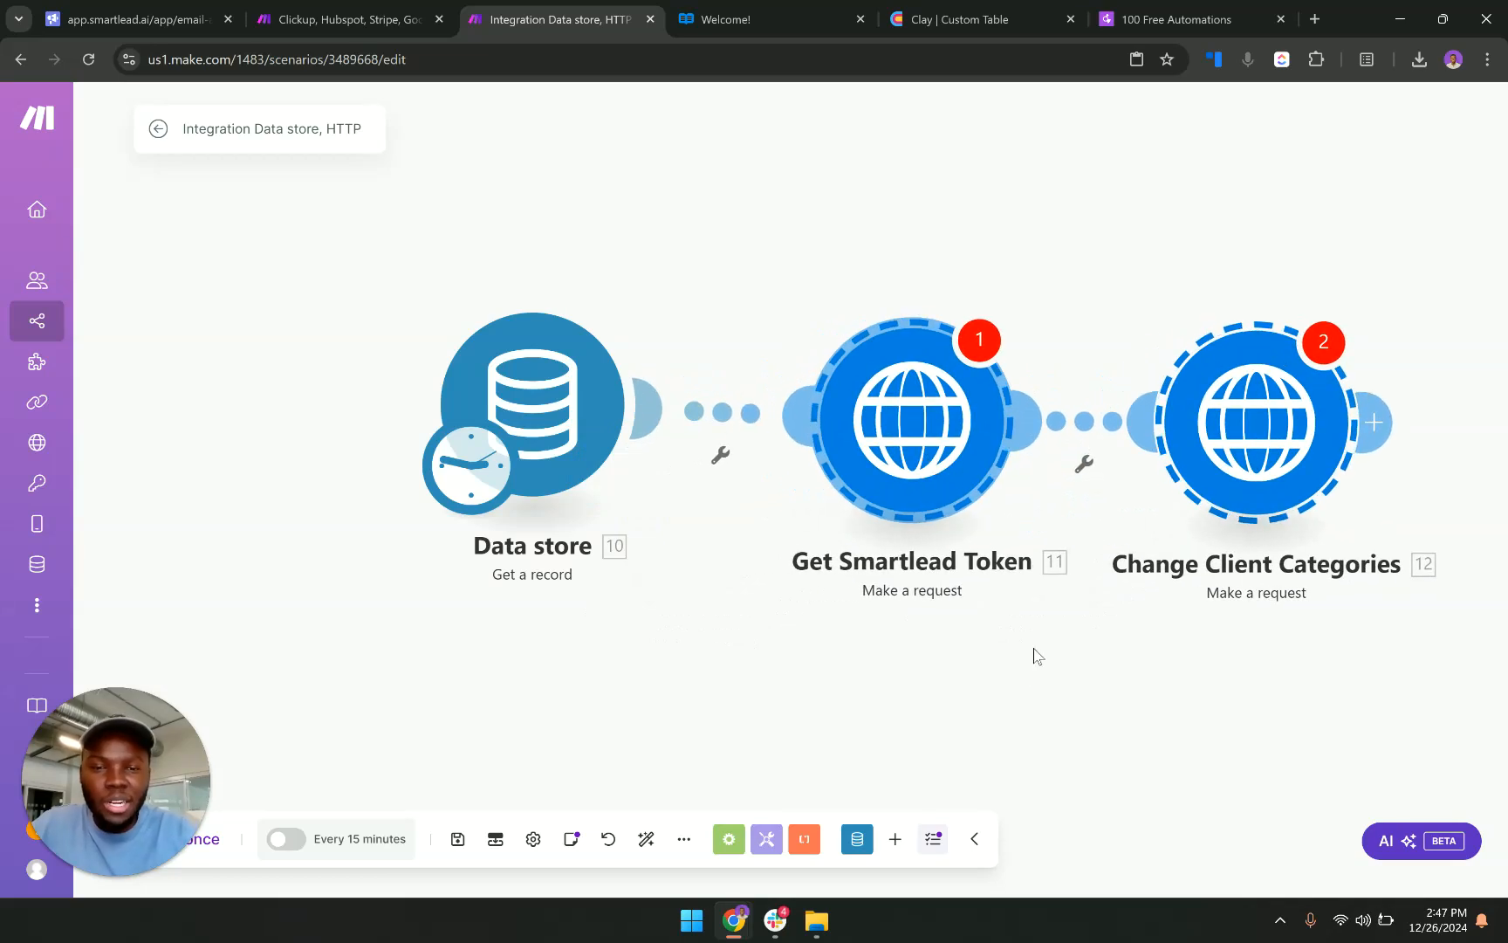
In the Get Smartlead Token request content, replace the broken password mapping with the API Key from the Data store record, and save the module.
click(932, 512)
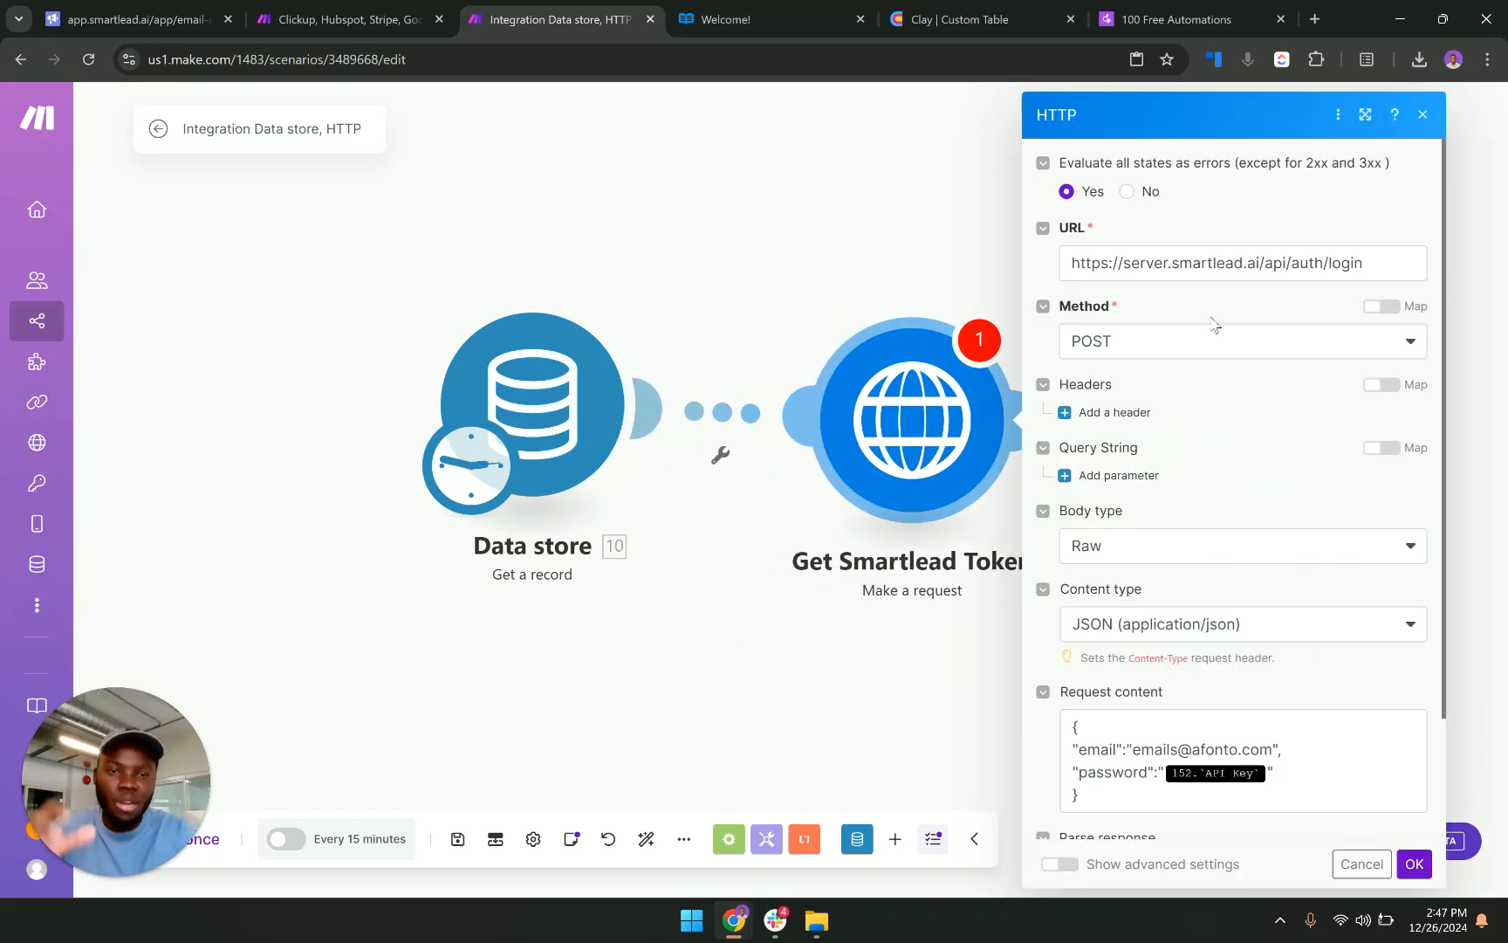
scroll(1210, 644, down, 2)
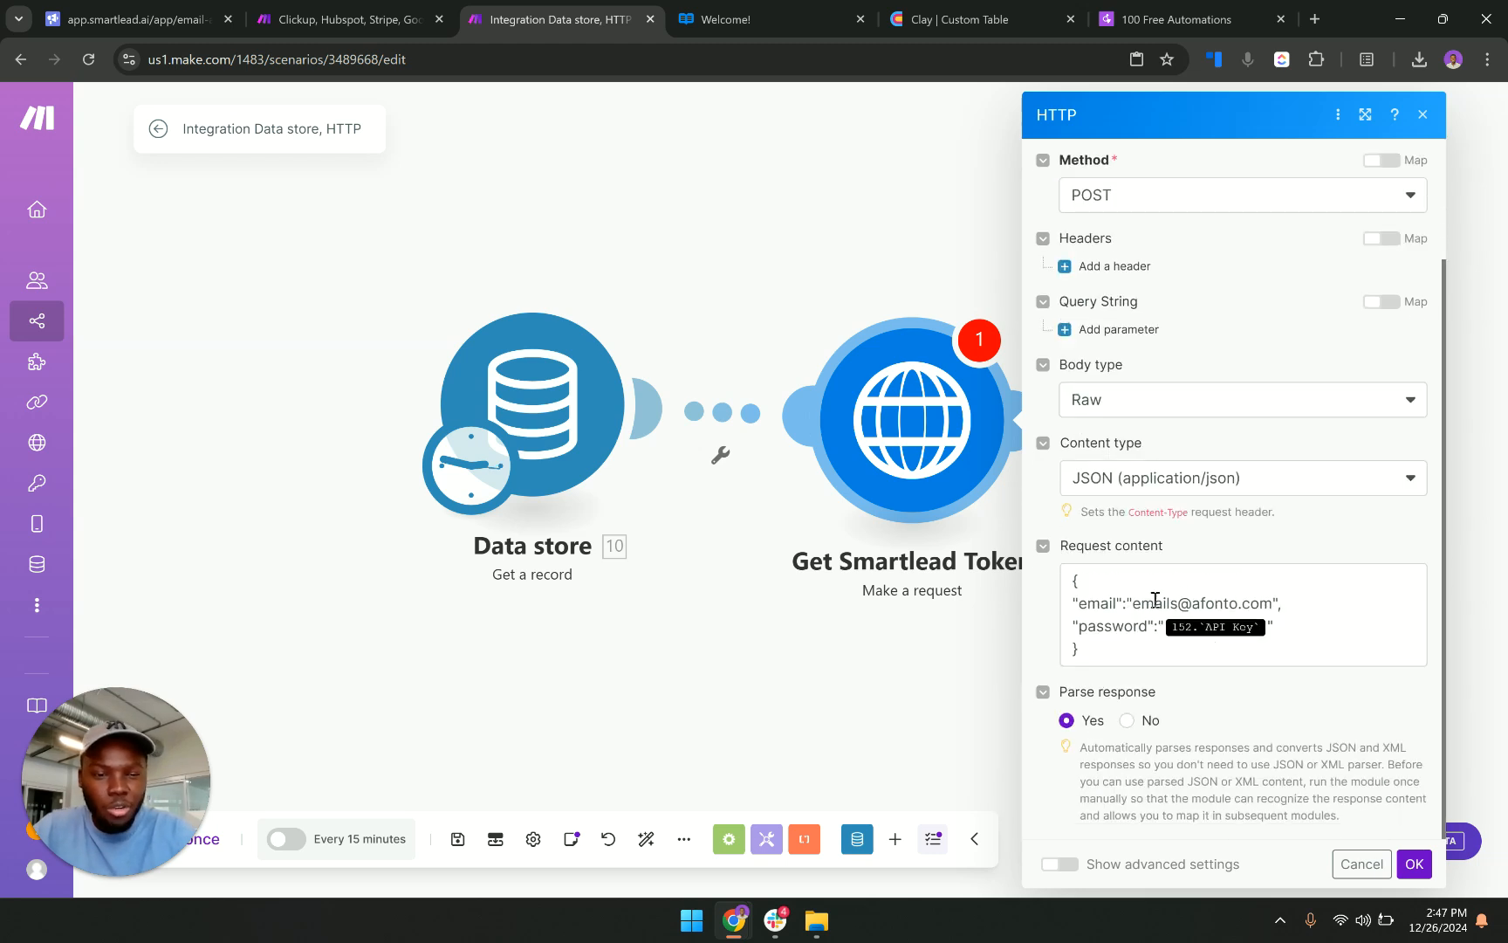
click(1269, 634)
key(BackSpace)
key(BackSpace)
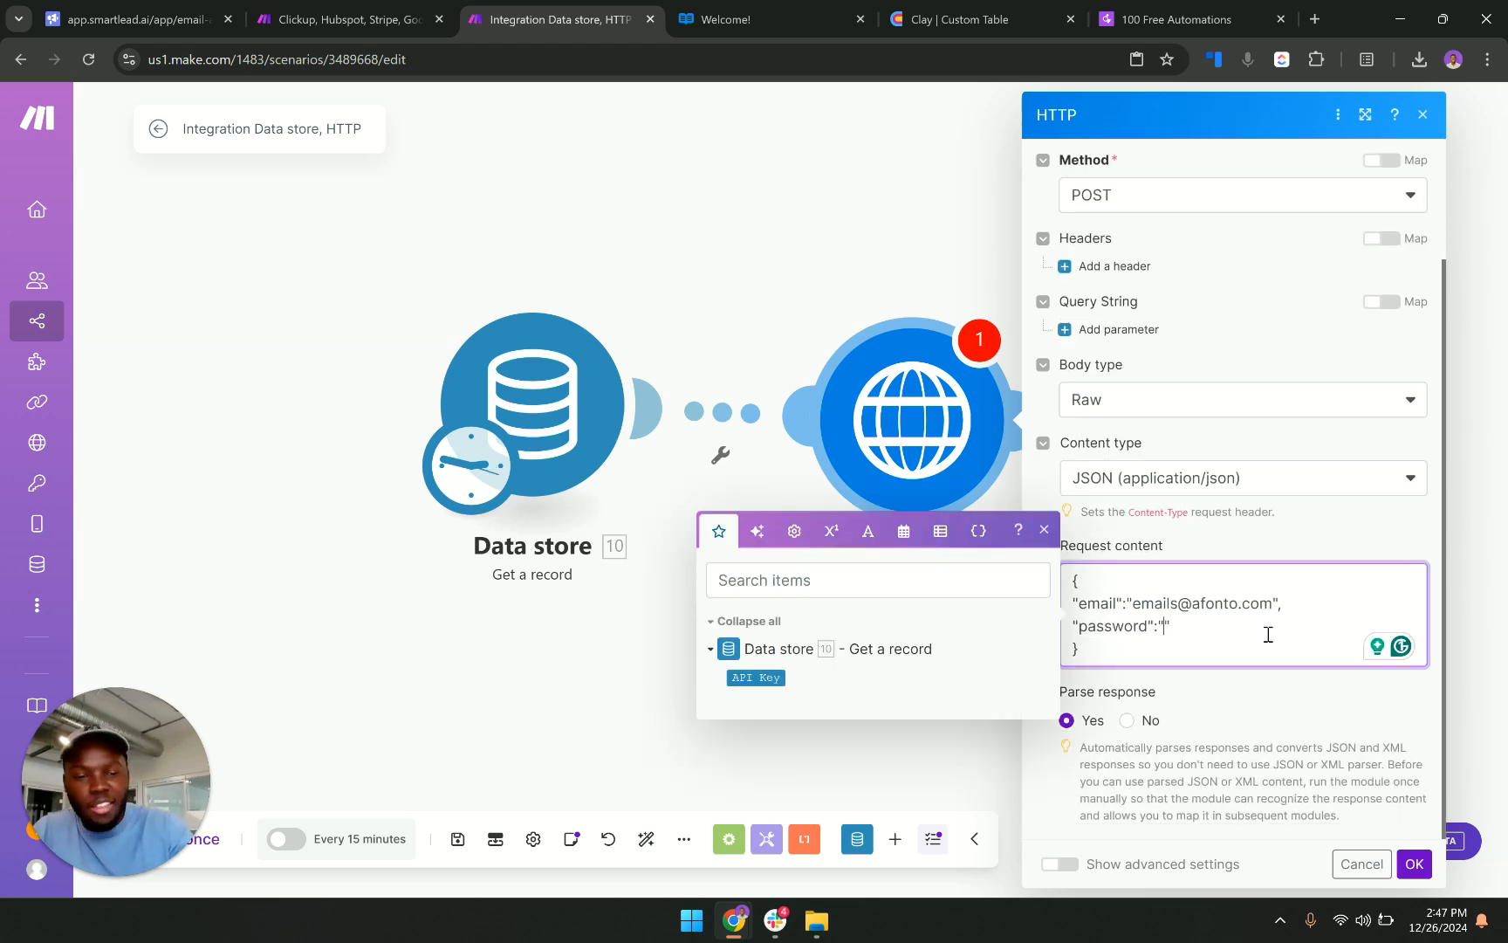
drag(756, 677, 1209, 631)
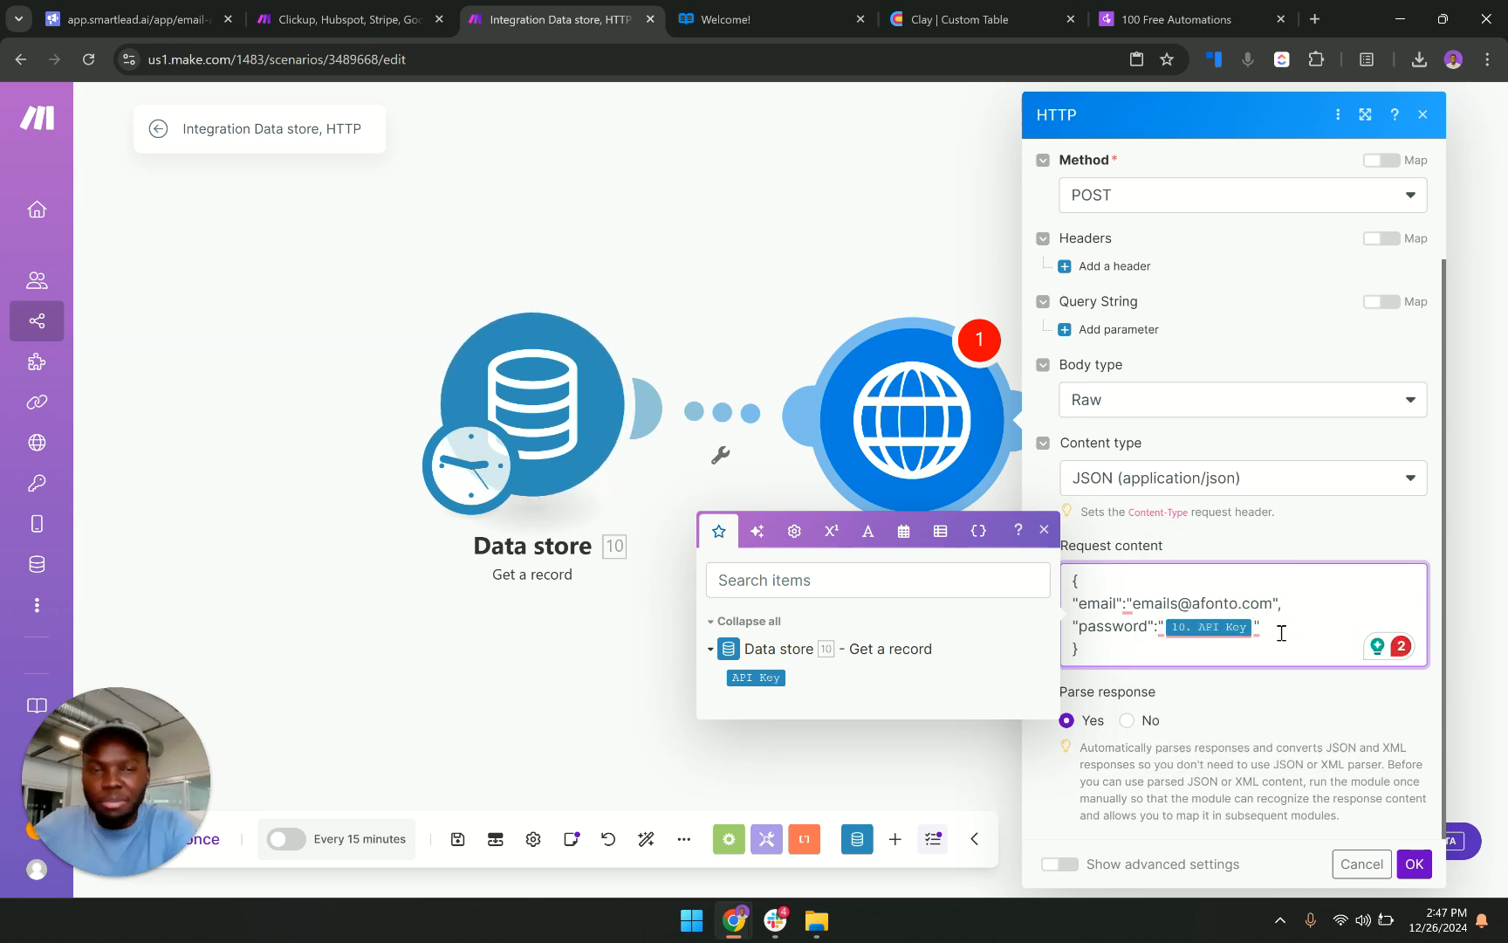
click(1415, 864)
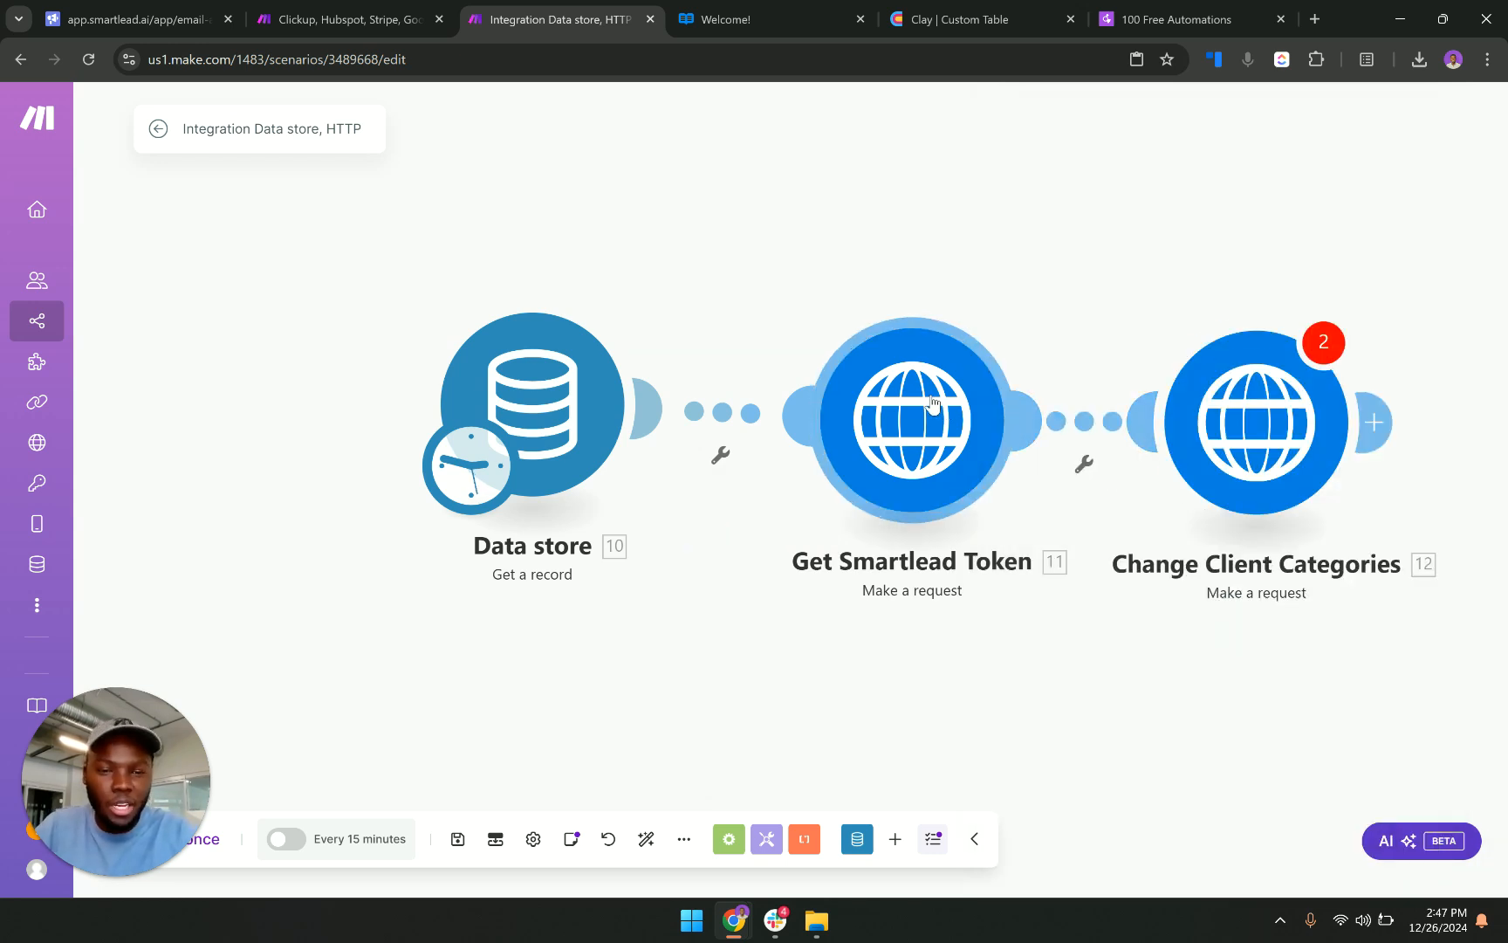
Replace the Change Client Categories module's URL with the search-domain request URL copied from Smartlead's captured network request.
click(1201, 438)
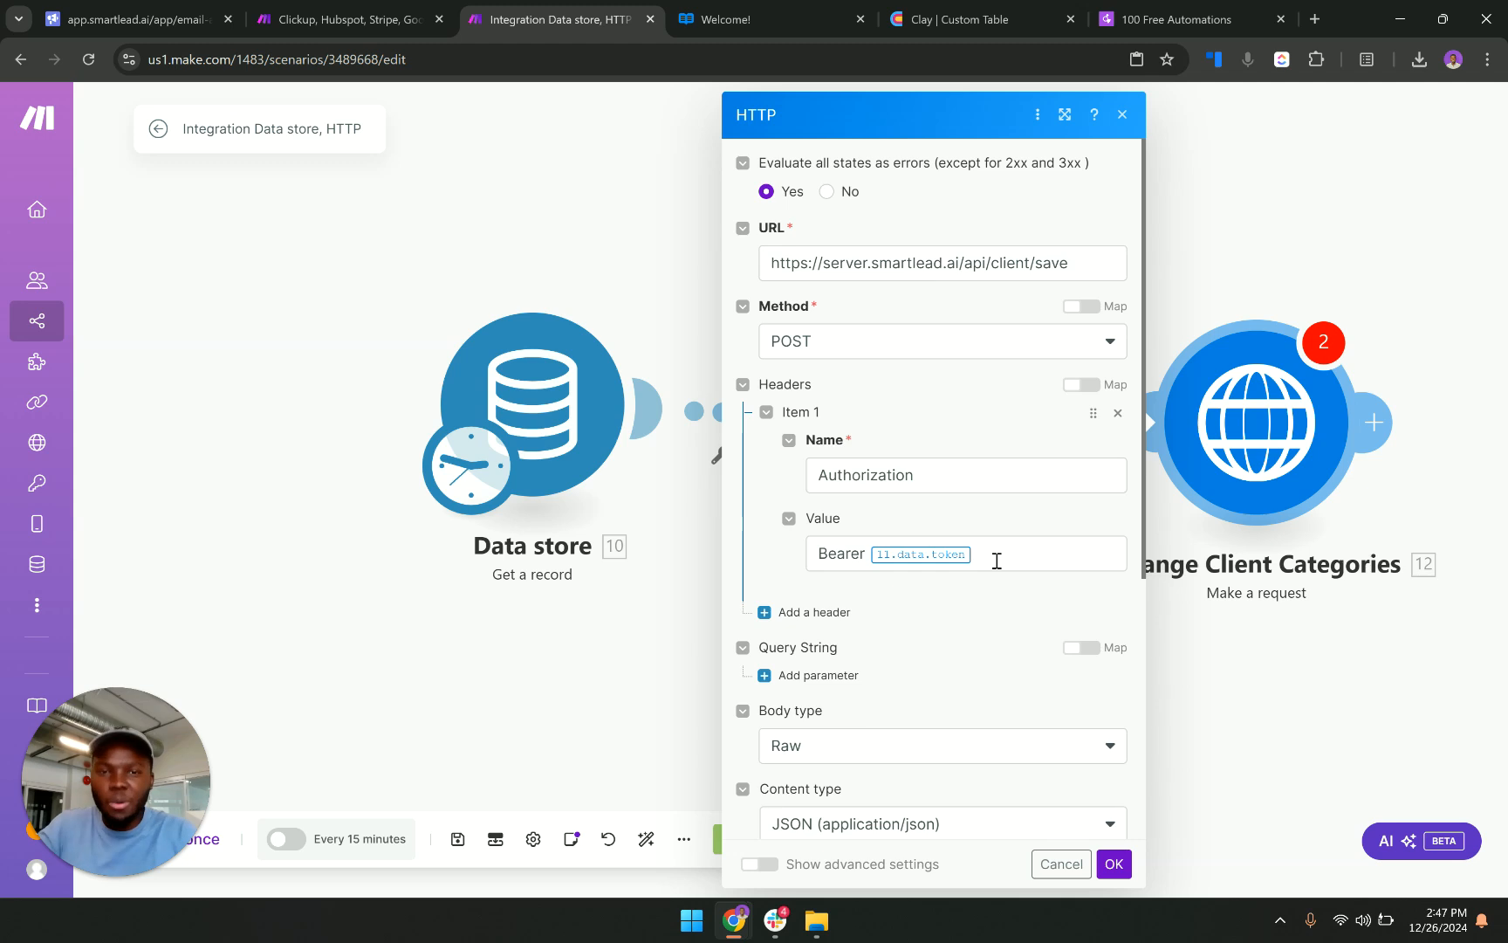
click(1021, 263)
double_click(1011, 262)
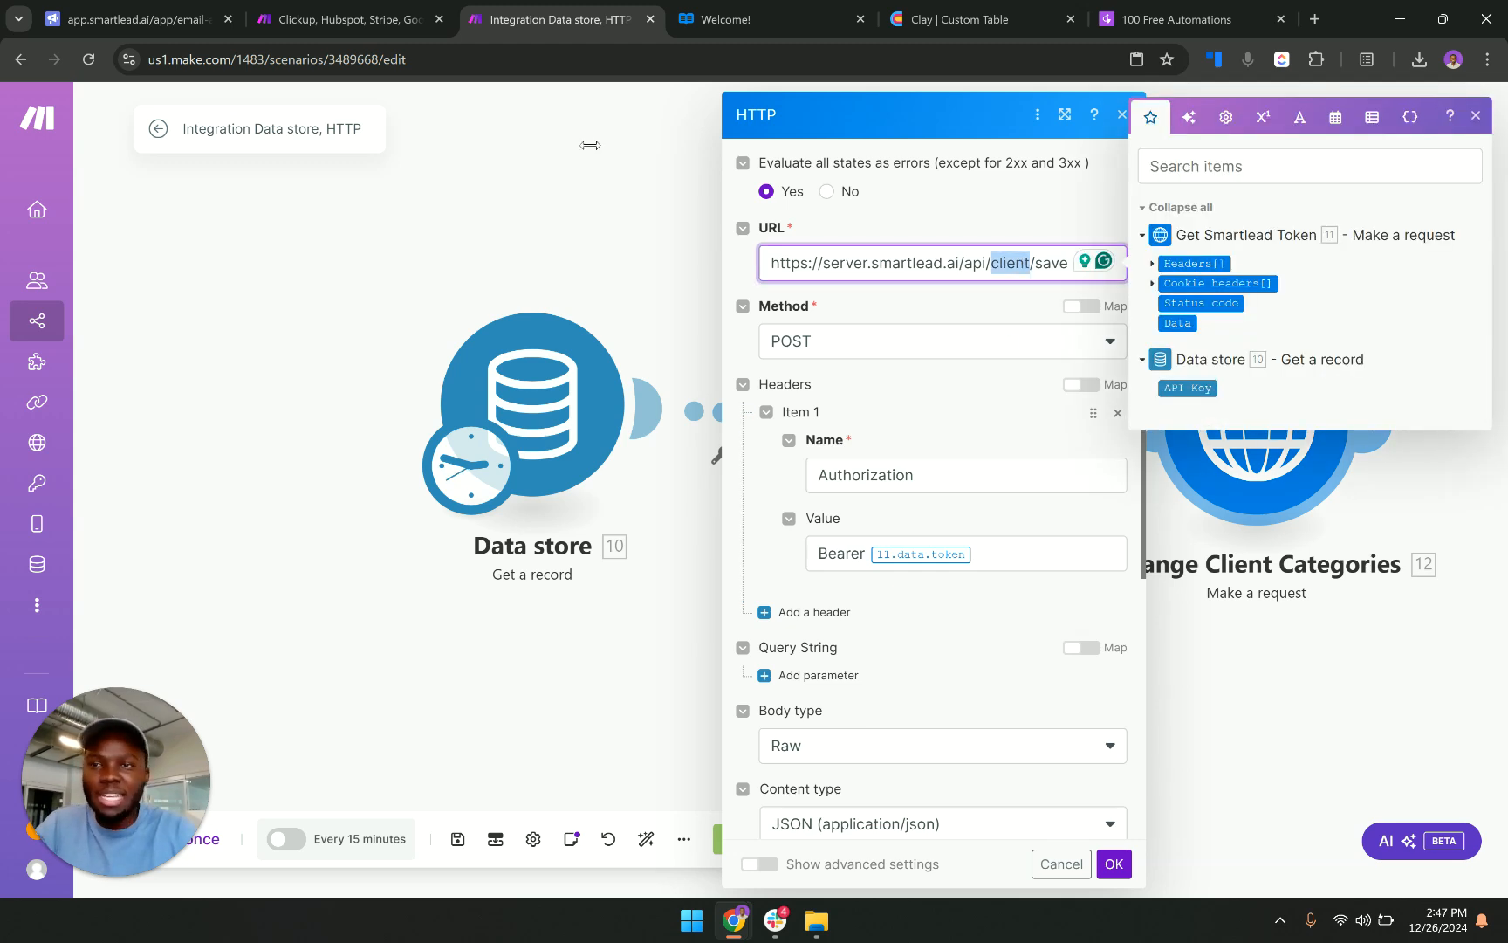
click(177, 9)
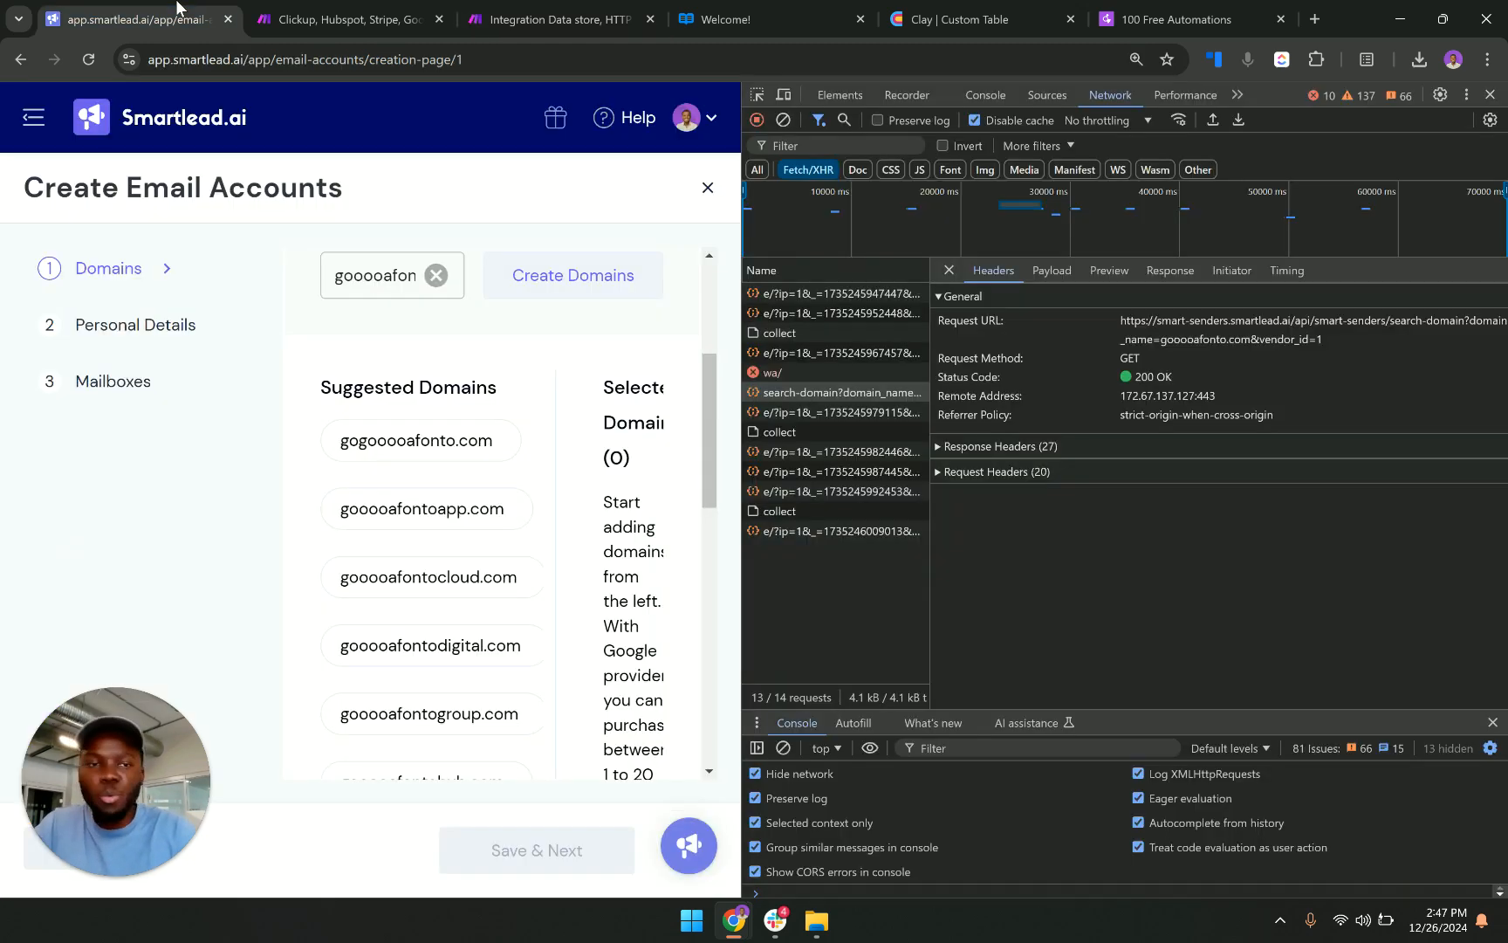
triple_click(1127, 316)
key(ctrl+c)
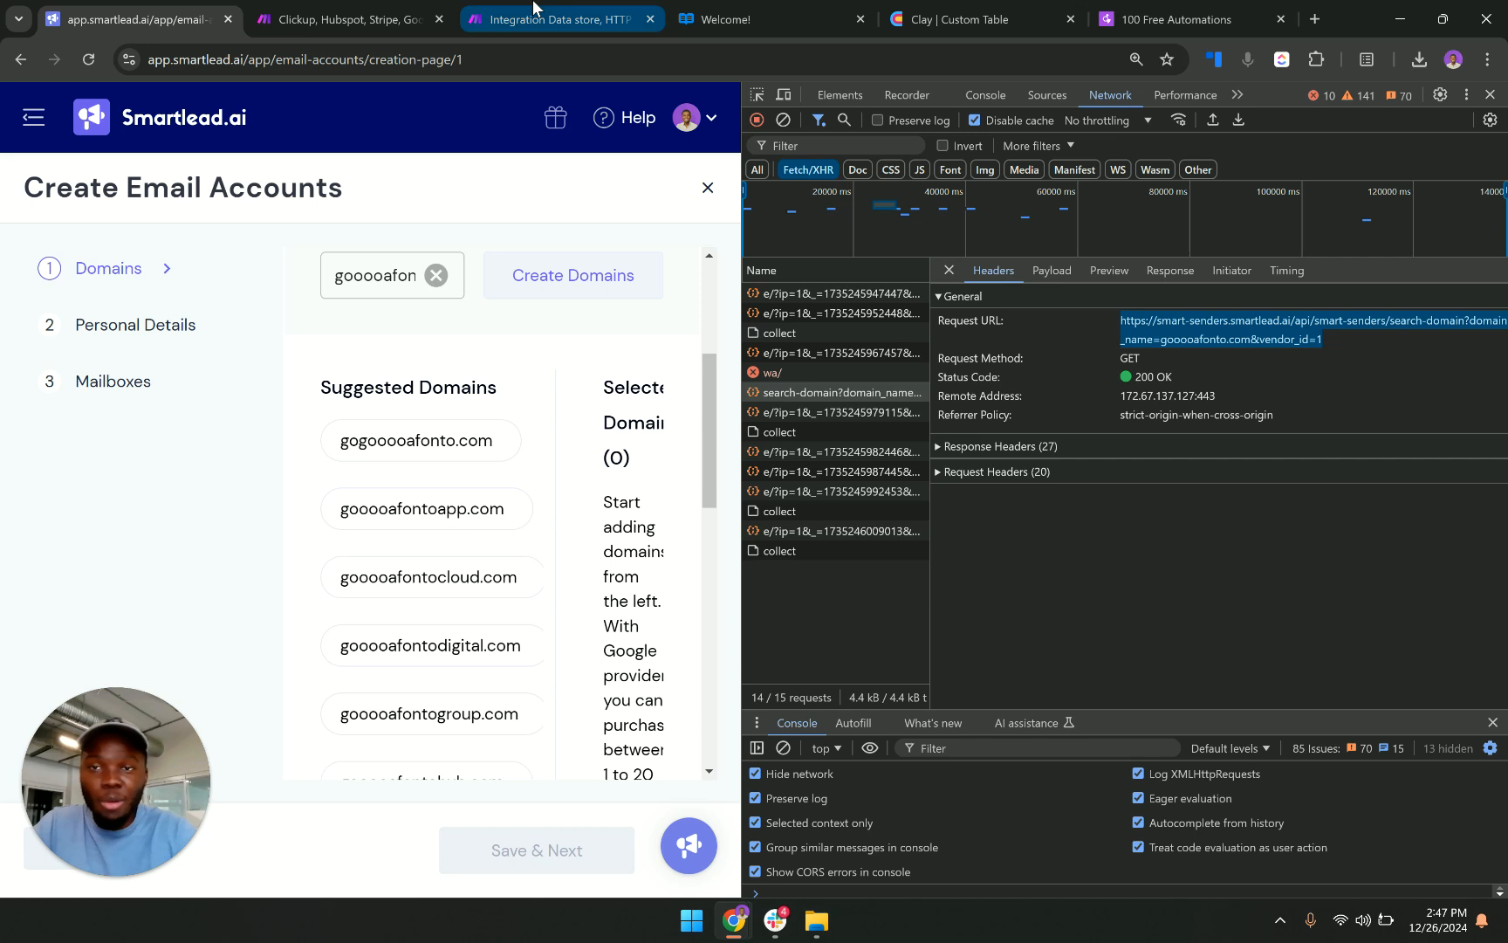
click(533, 11)
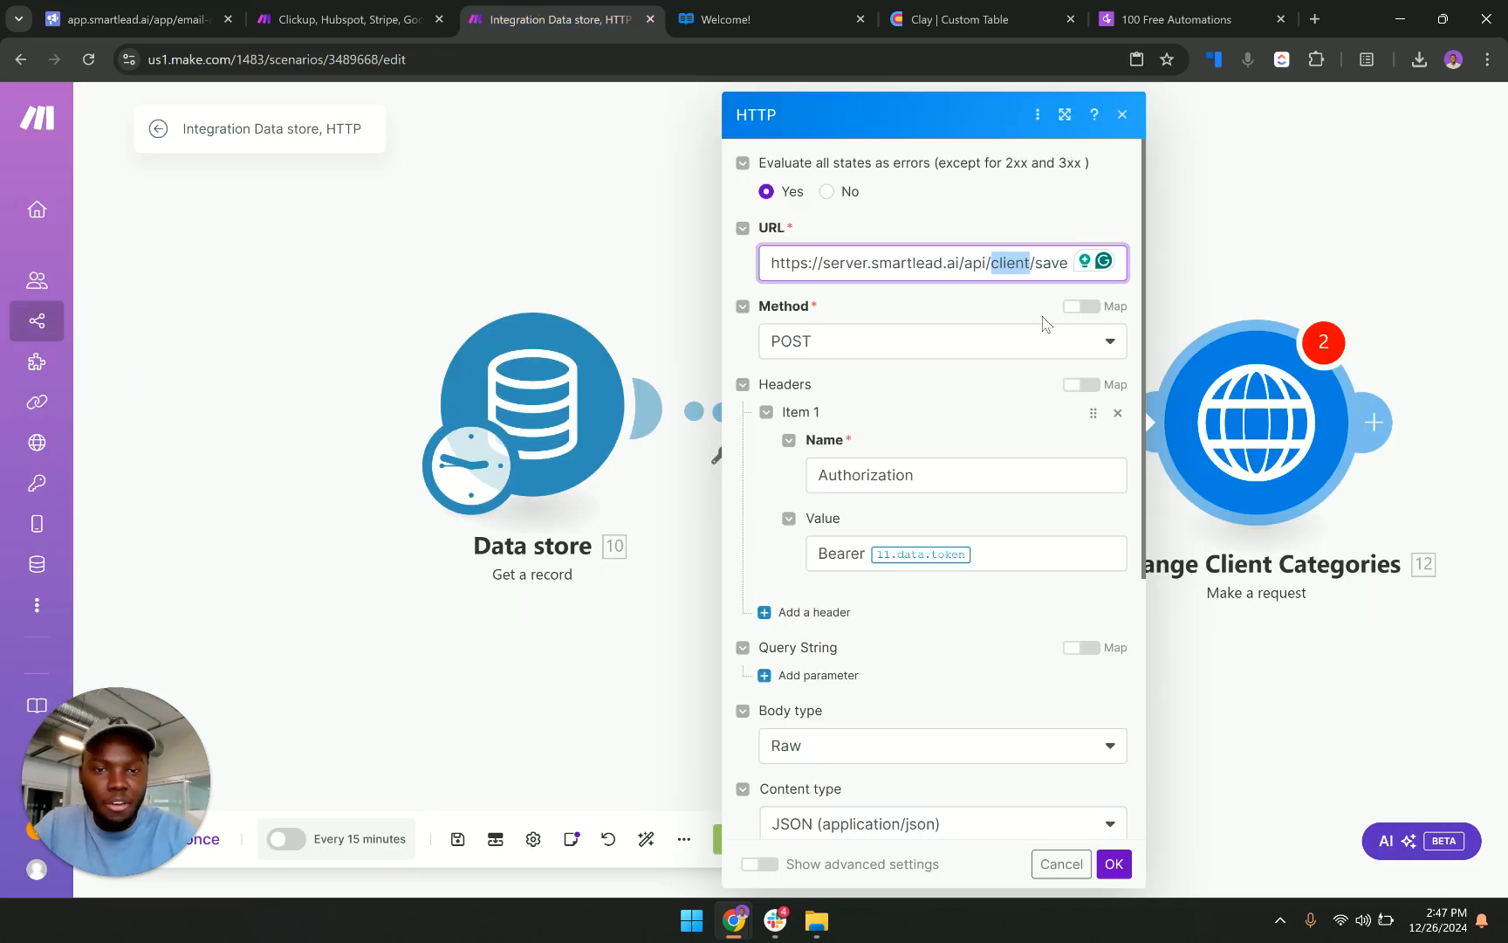
triple_click(919, 255)
key(ctrl+v)
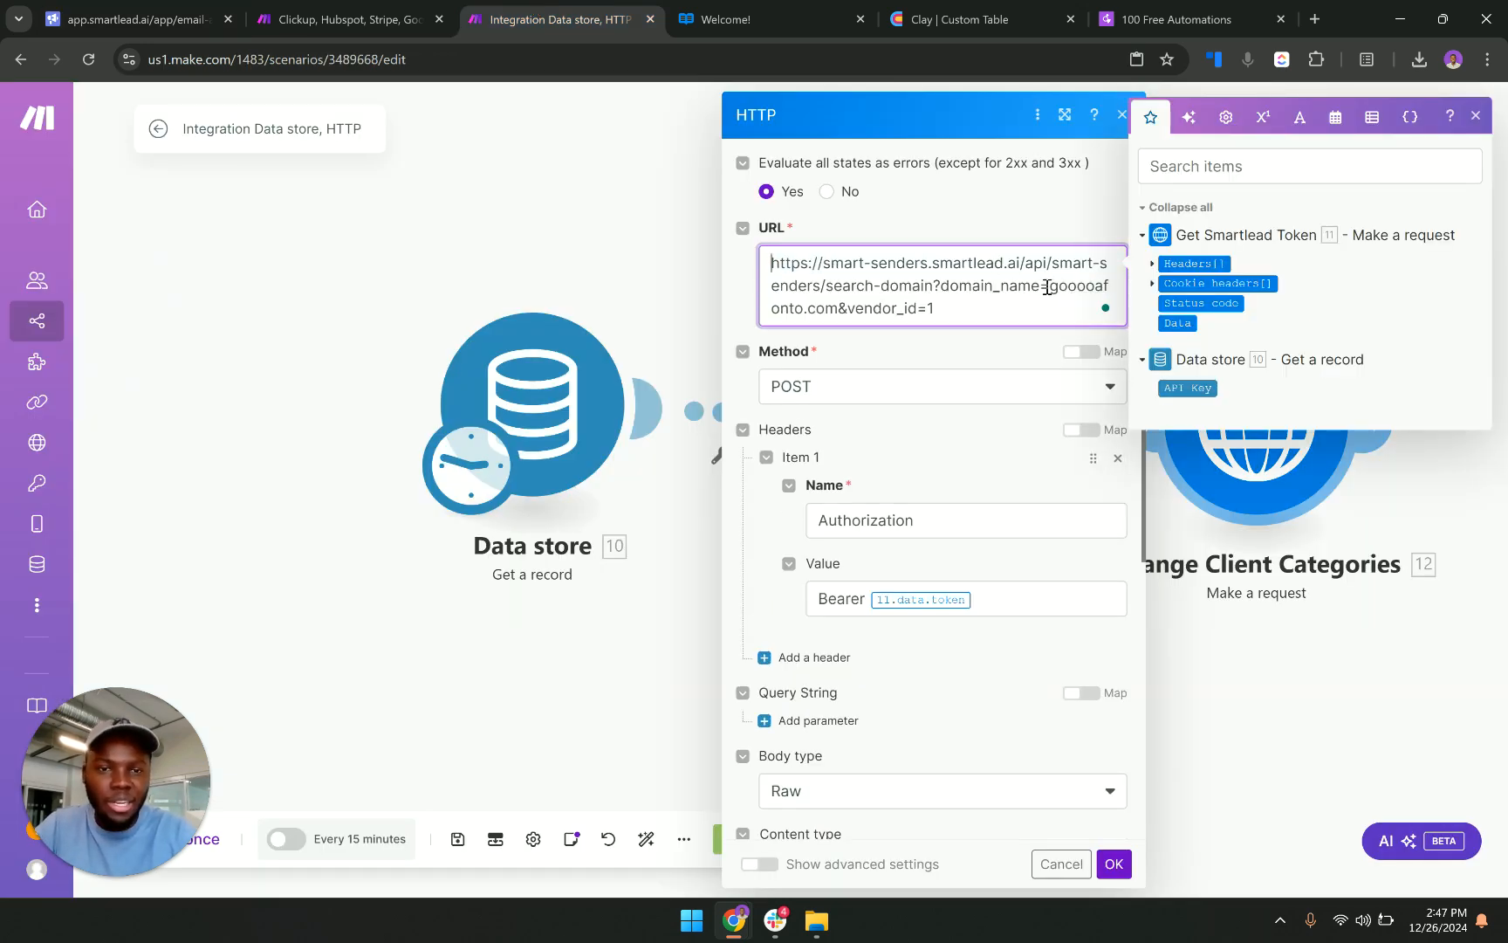
drag(1052, 287, 840, 319)
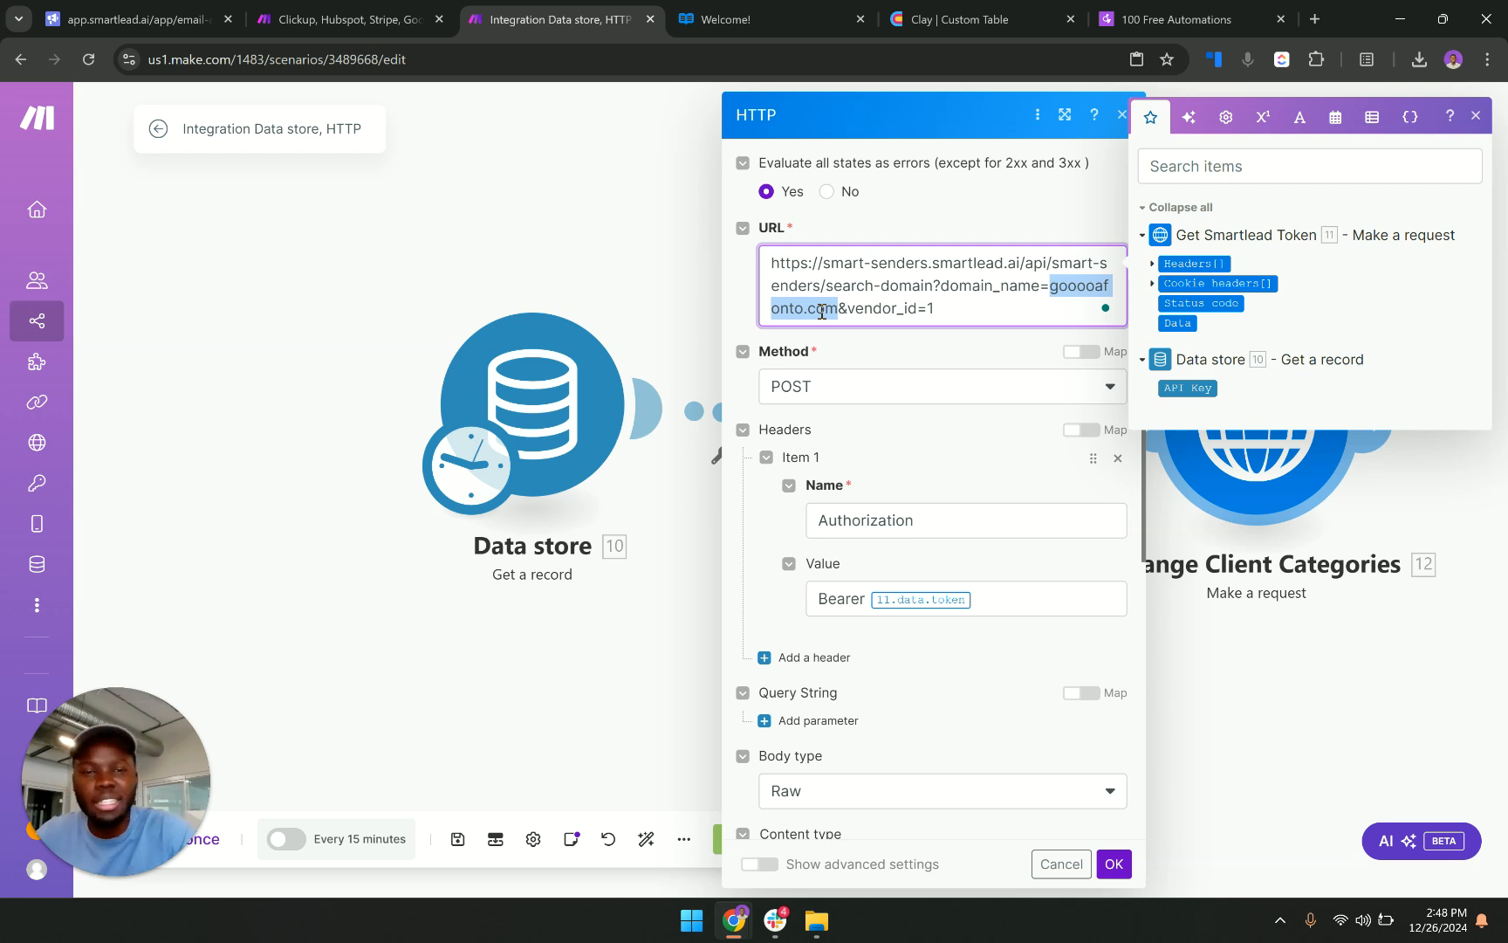
Clear the entire request content of the Change Client Categories module.
click(914, 367)
scroll(874, 636, down, 2)
scroll(874, 636, down, 3)
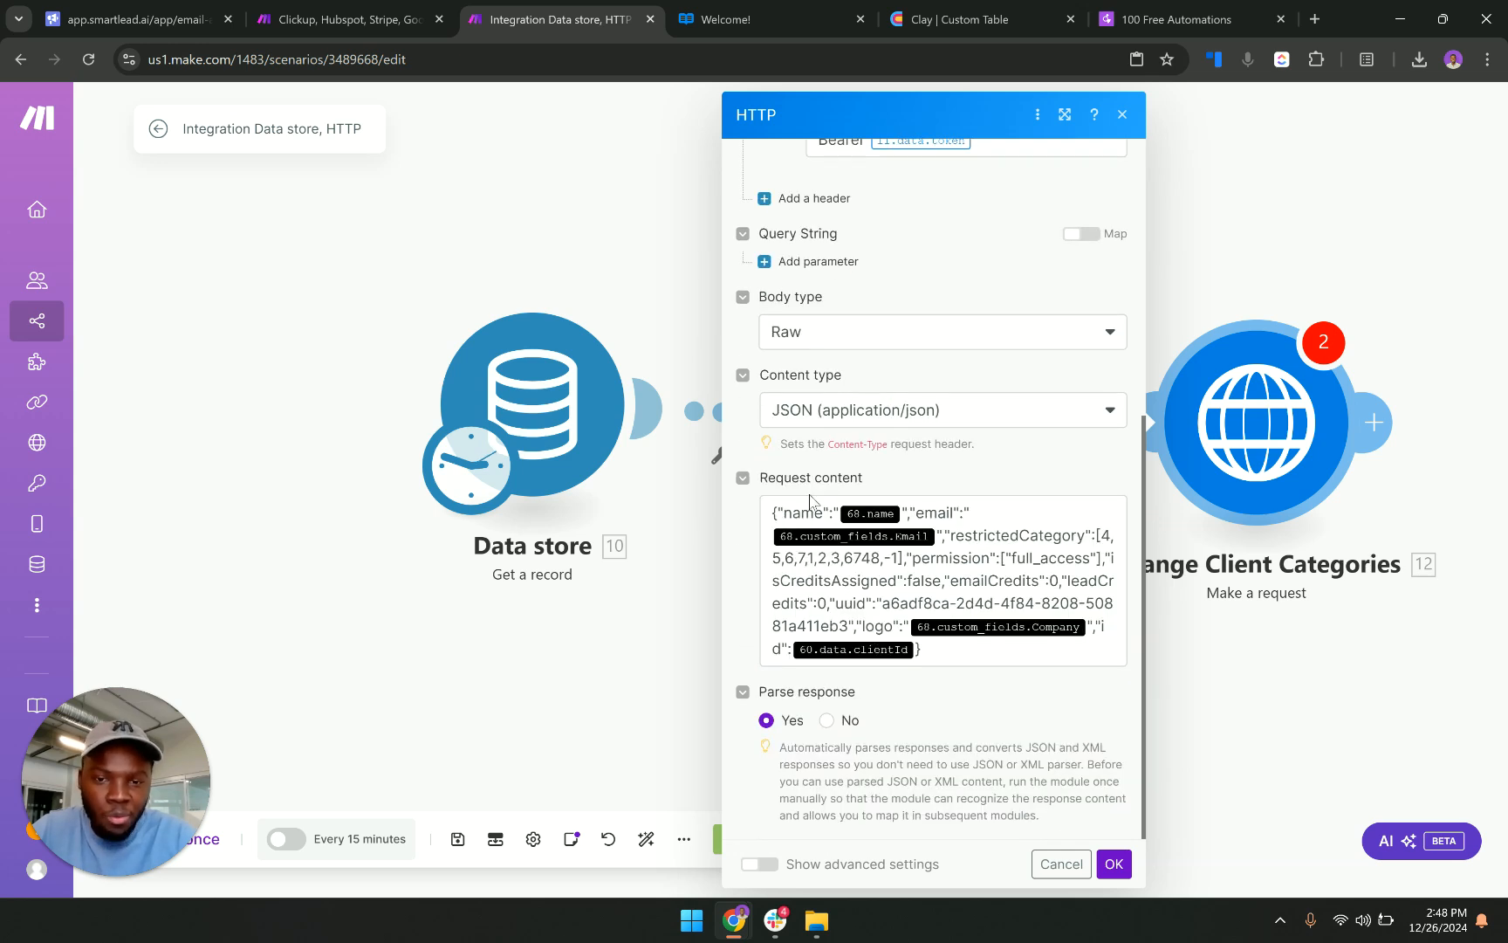
click(951, 664)
key(ctrl+a)
key(BackSpace)
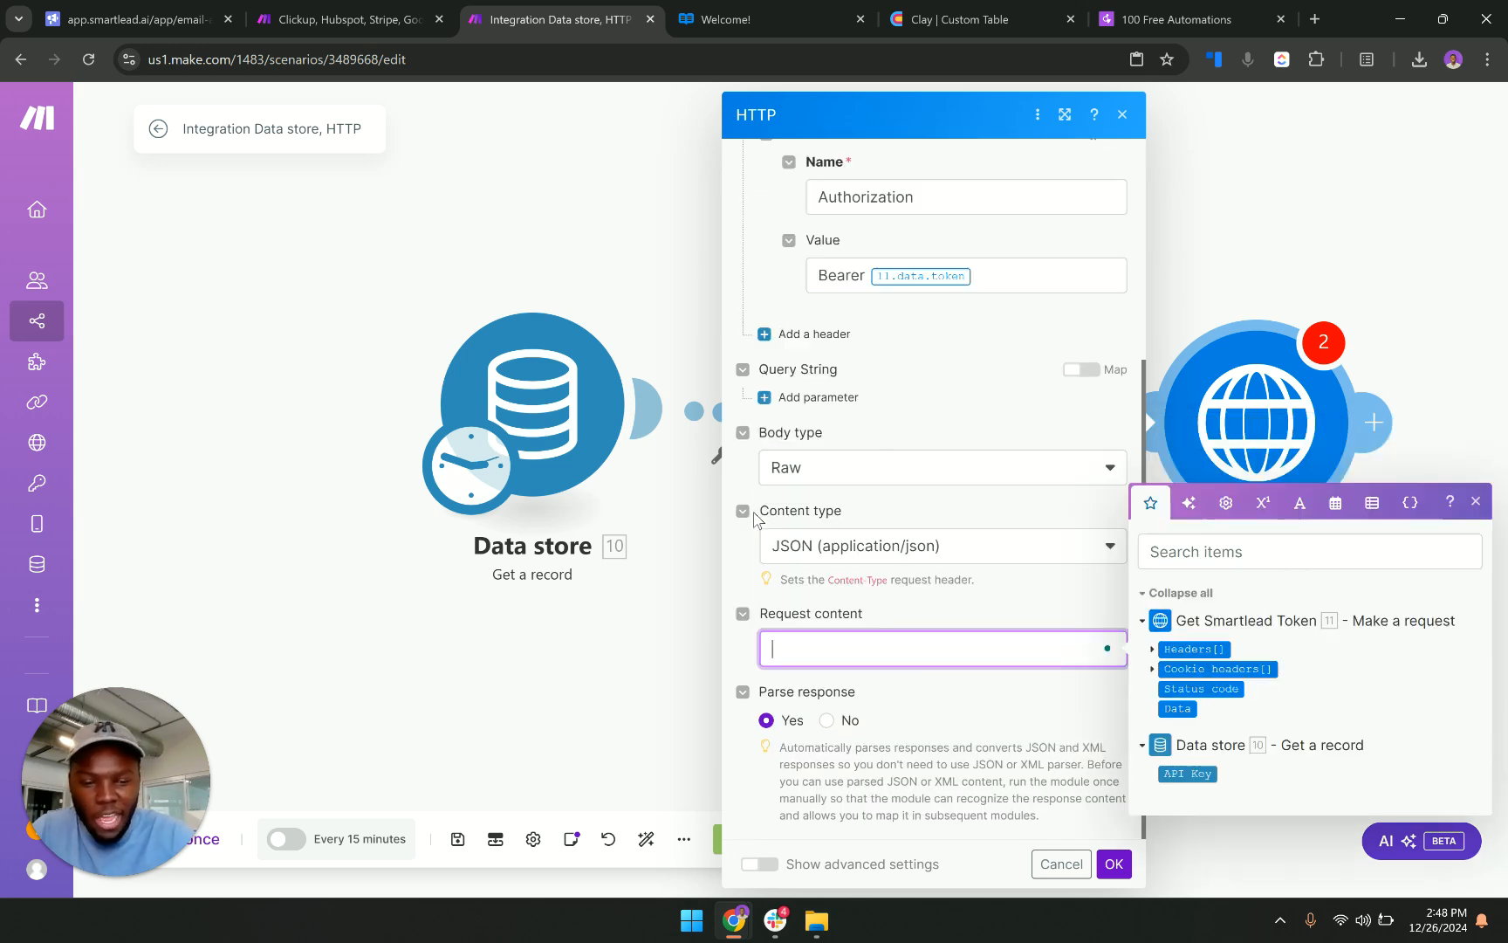
Set the Change Client Categories request method to GET, check it against the captured Smartlead request, and save the module.
click(954, 416)
scroll(954, 415, up, 4)
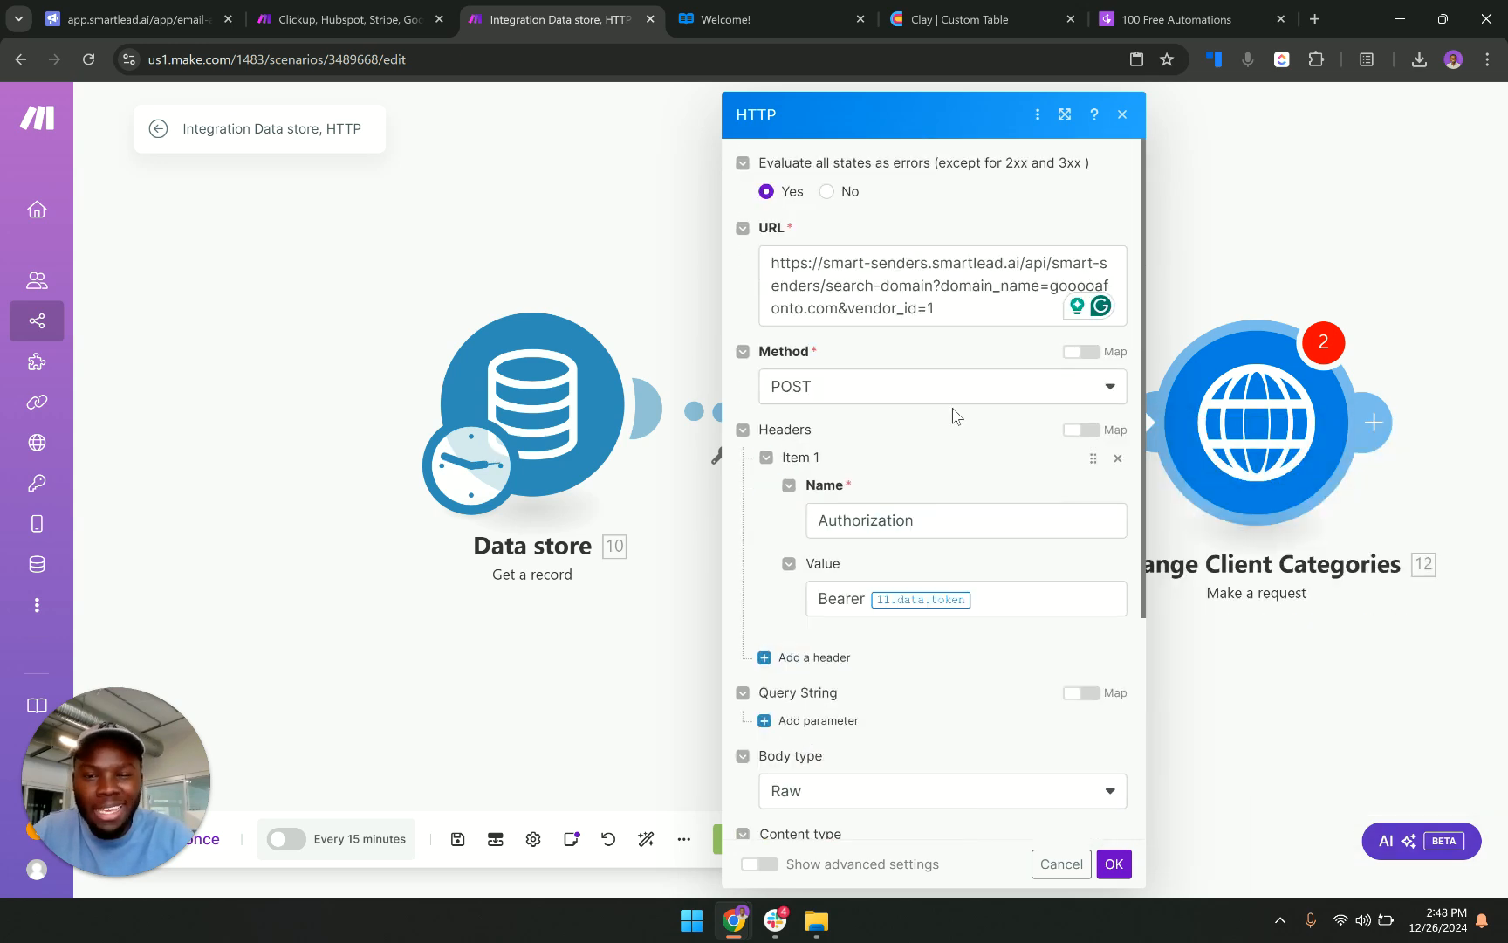
click(854, 409)
click(845, 422)
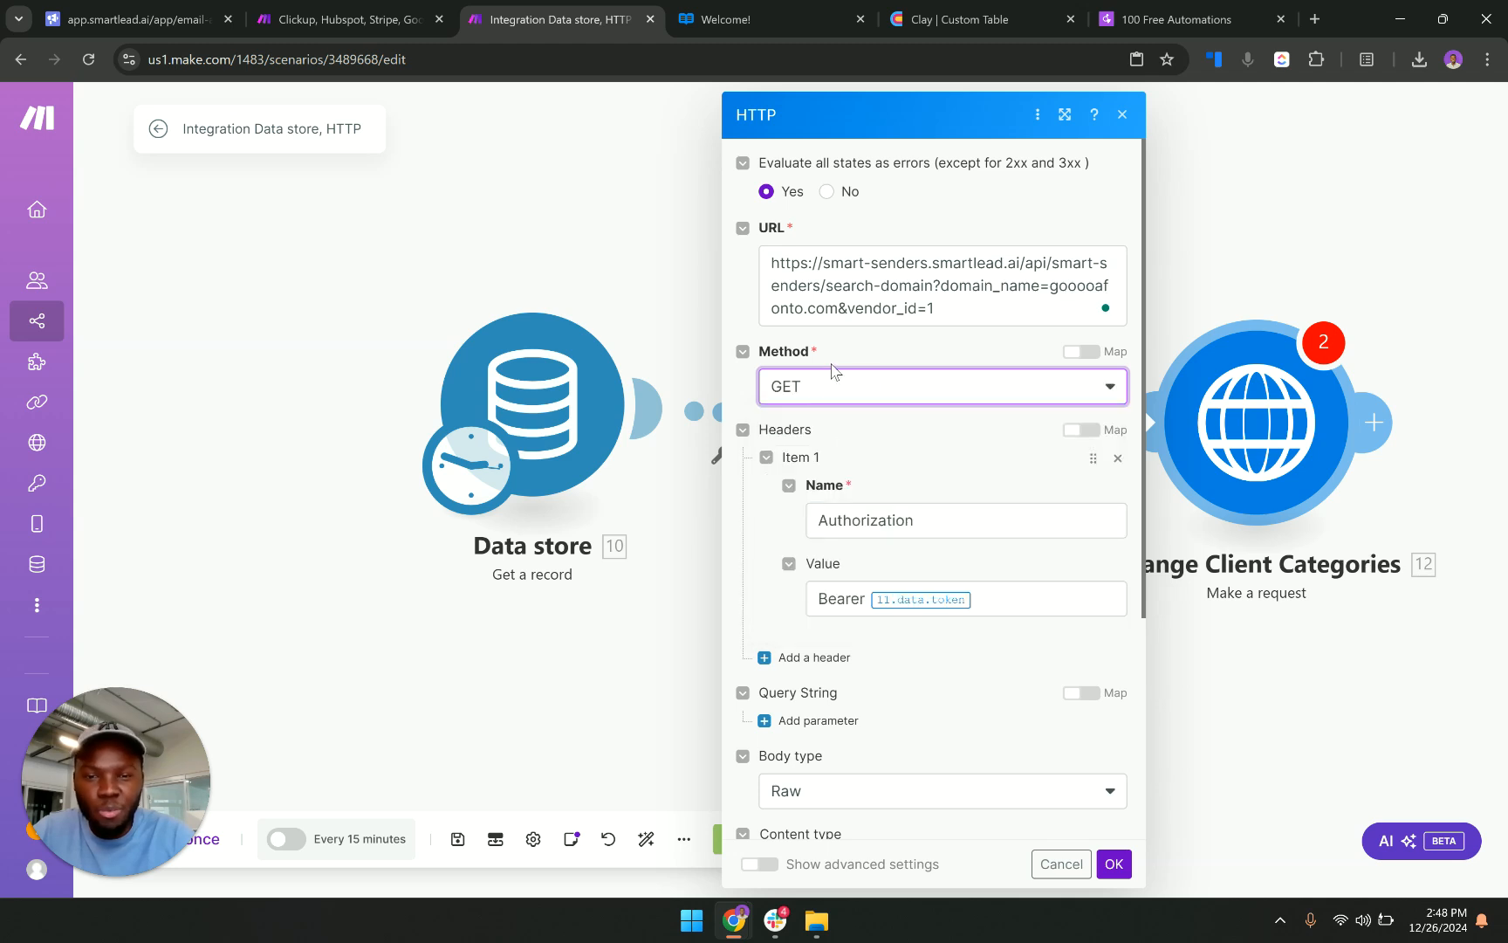
click(131, 19)
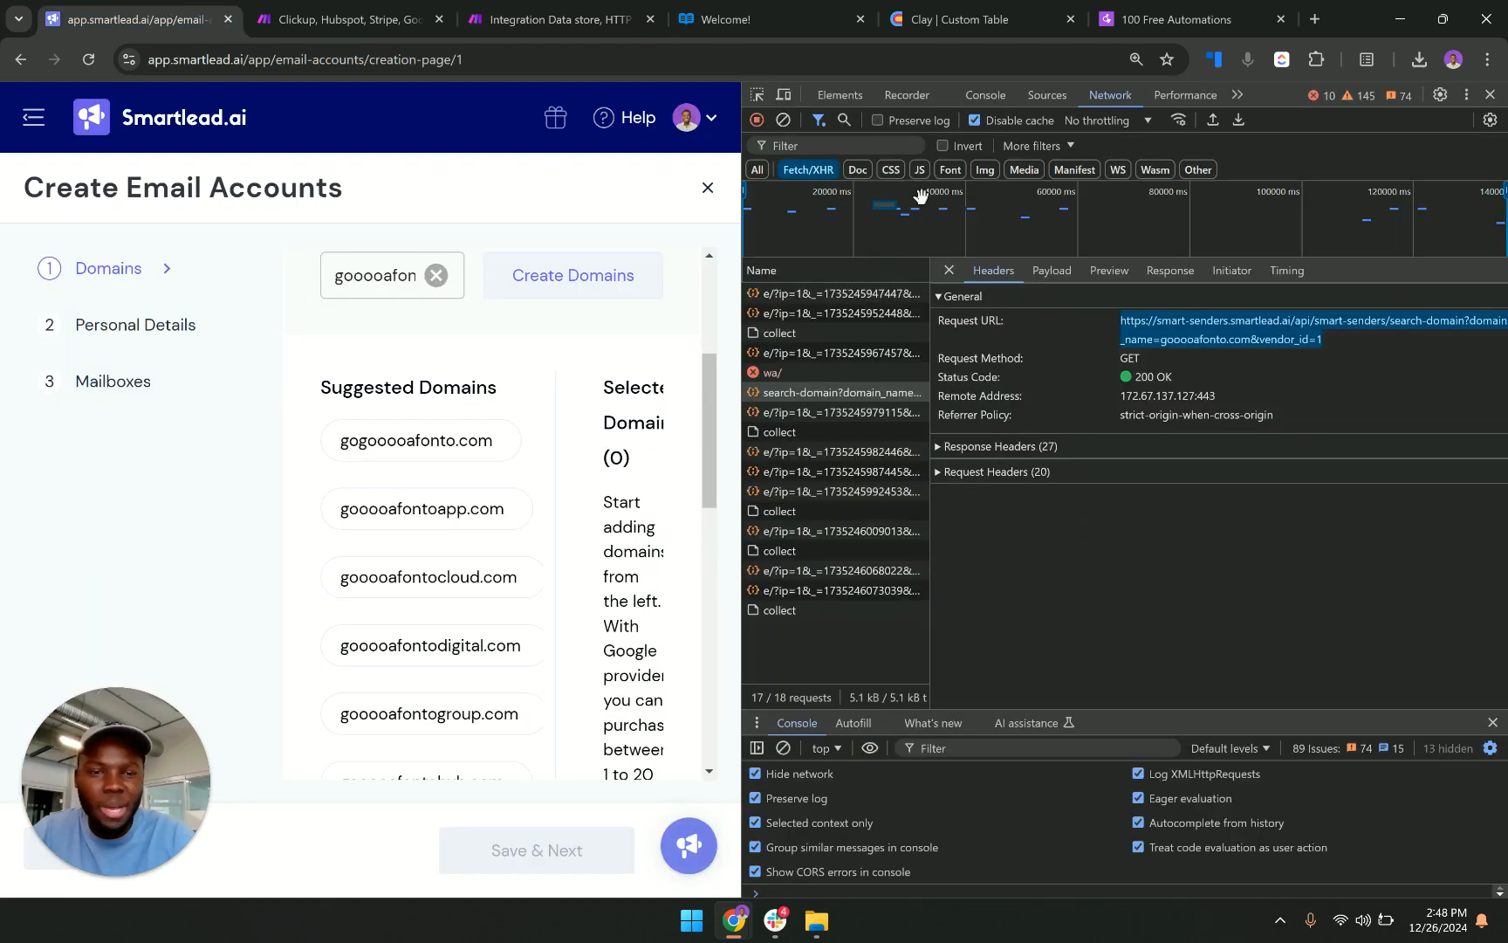
double_click(1128, 358)
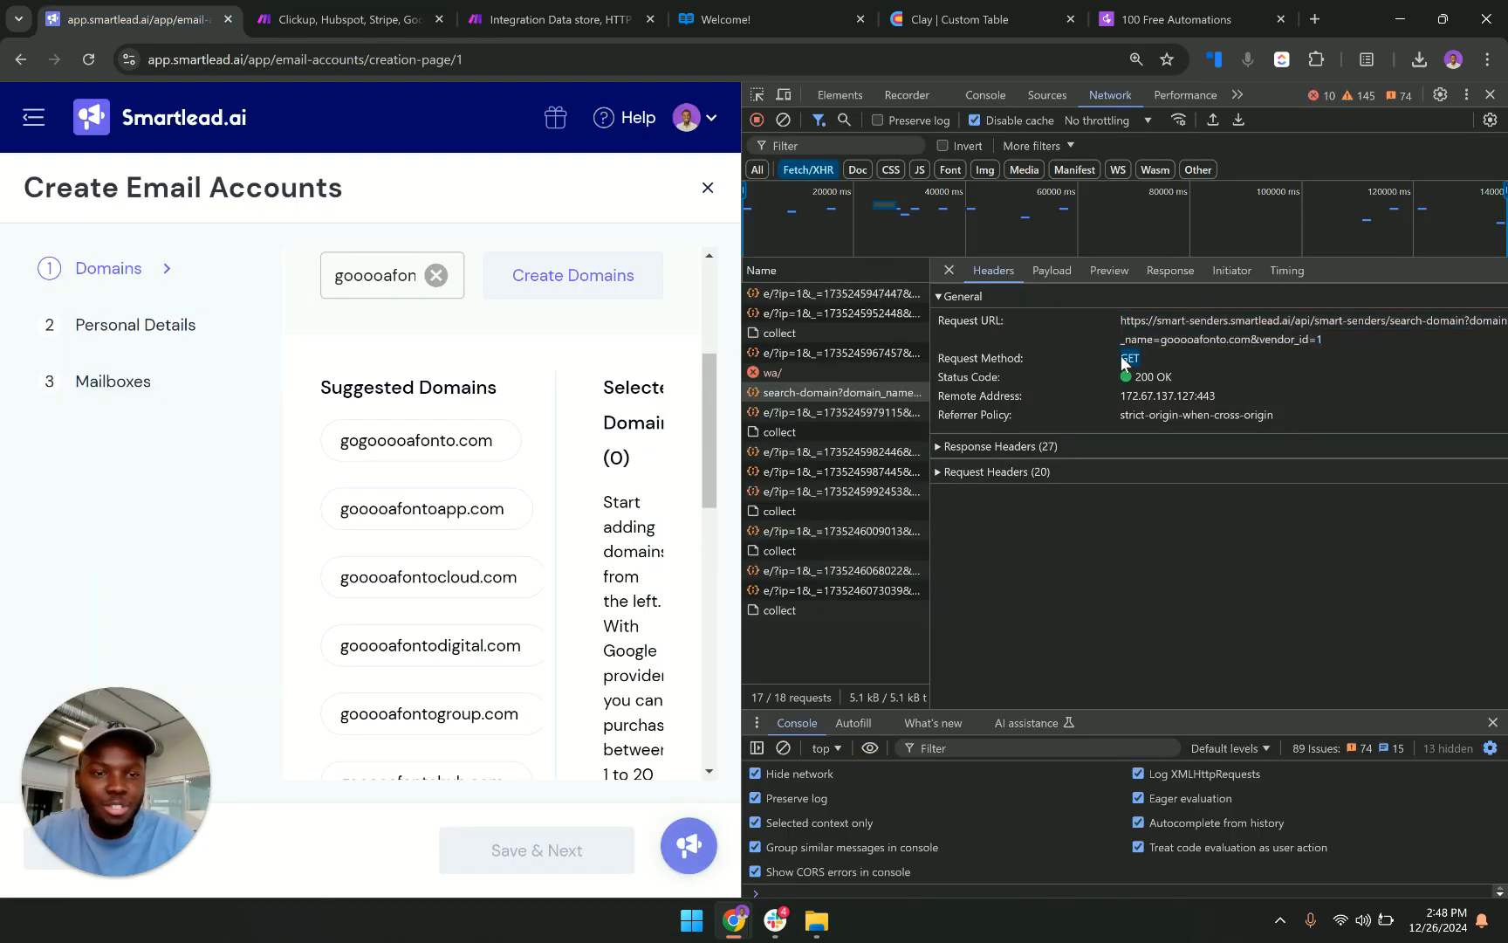
click(567, 23)
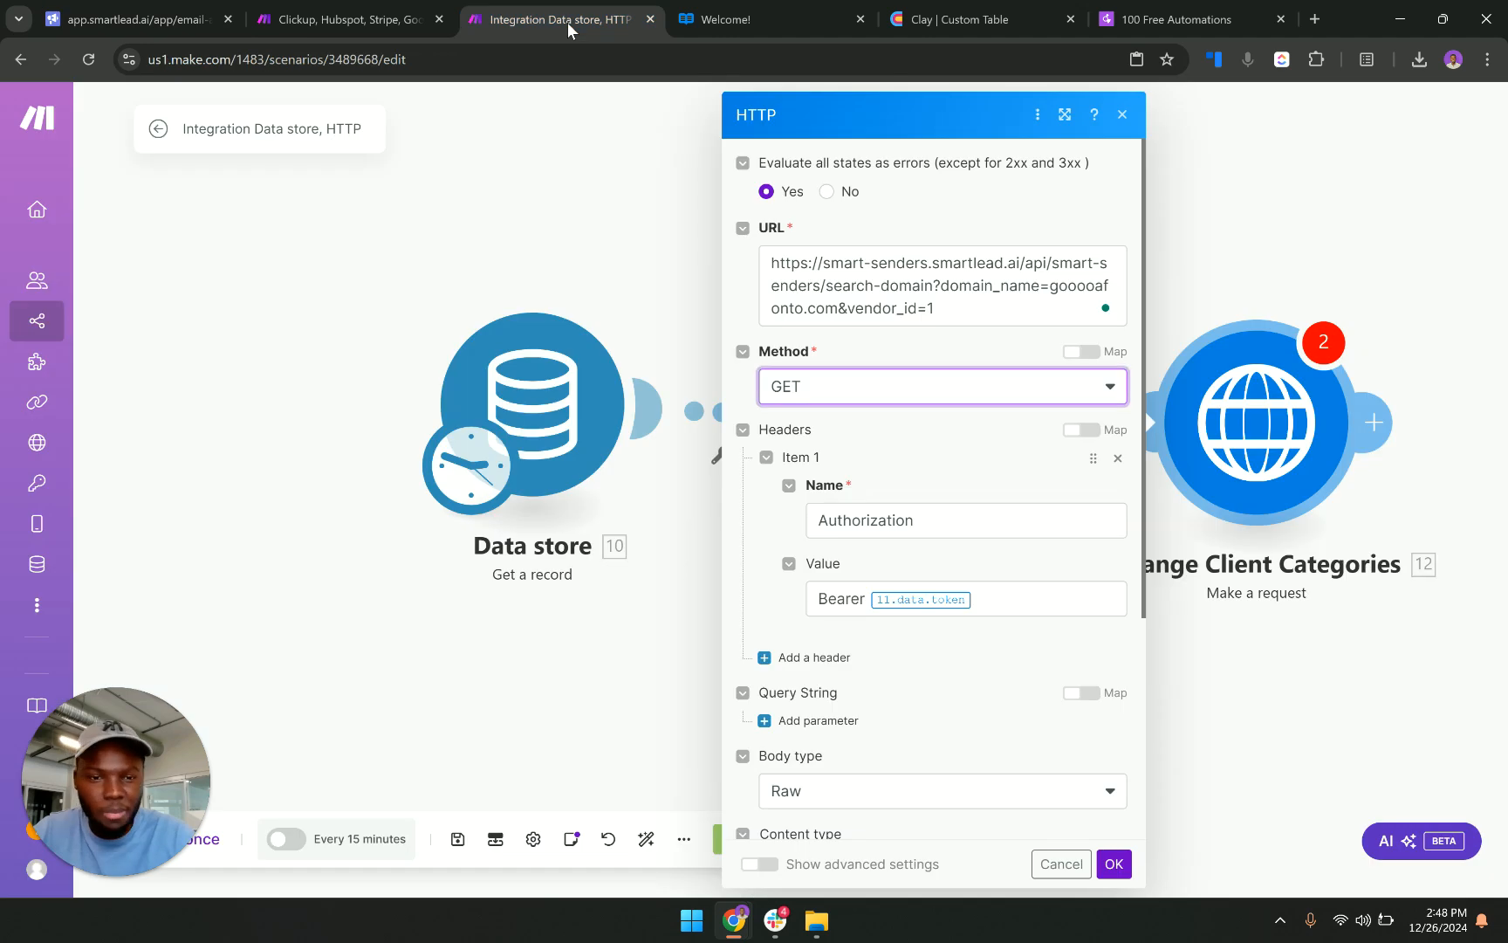
click(1114, 863)
Rename the Change Client Categories module as "Get Domains".
right_click(1287, 462)
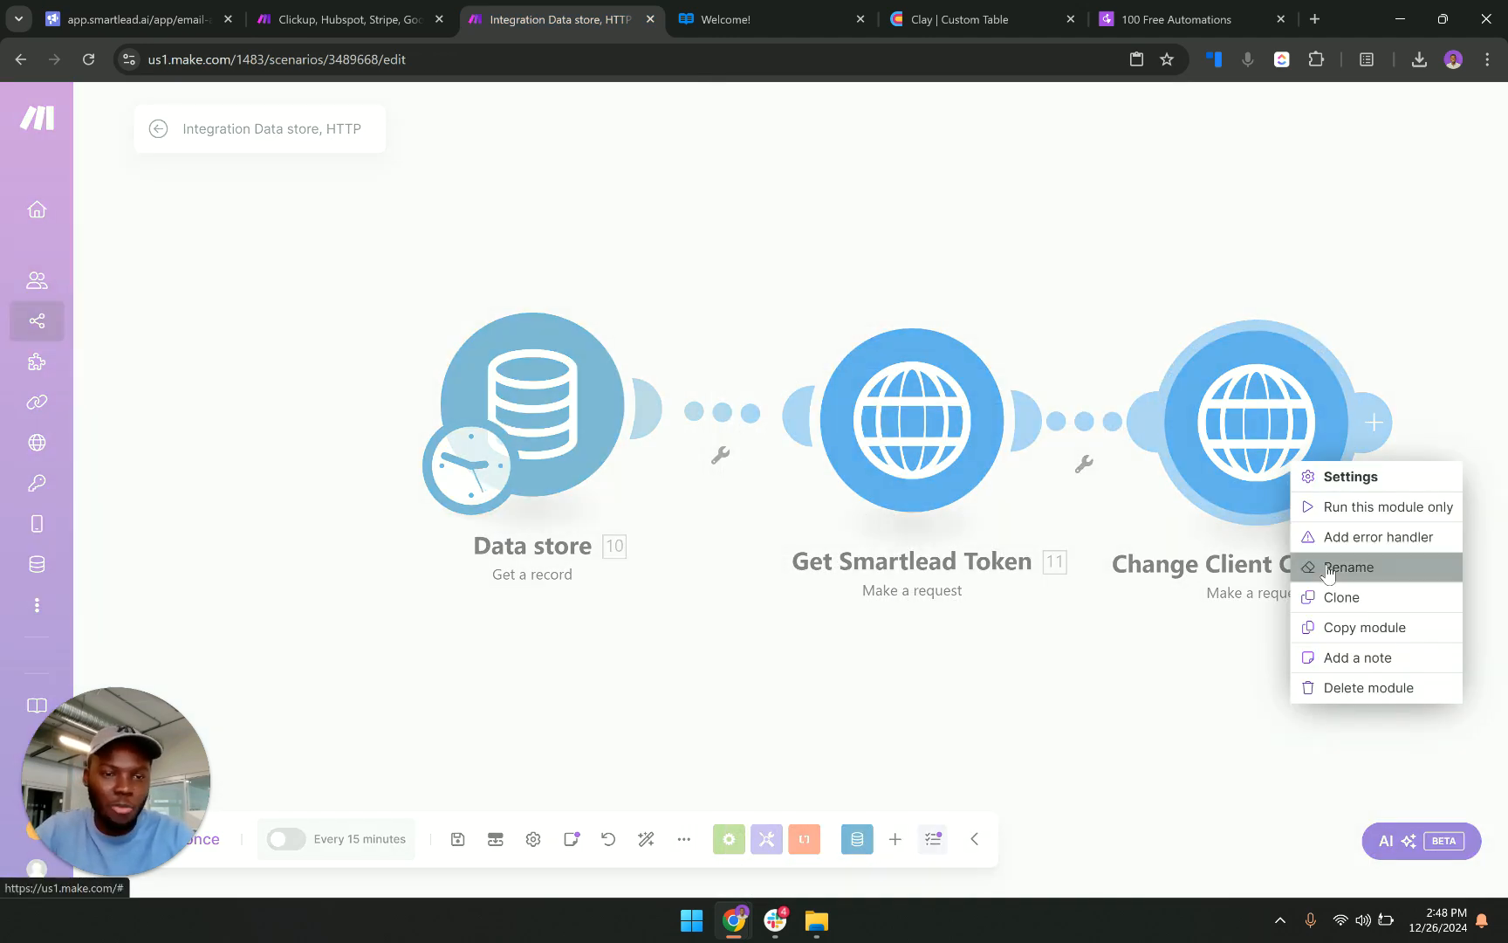
click(1335, 566)
key(Caps_Lock)
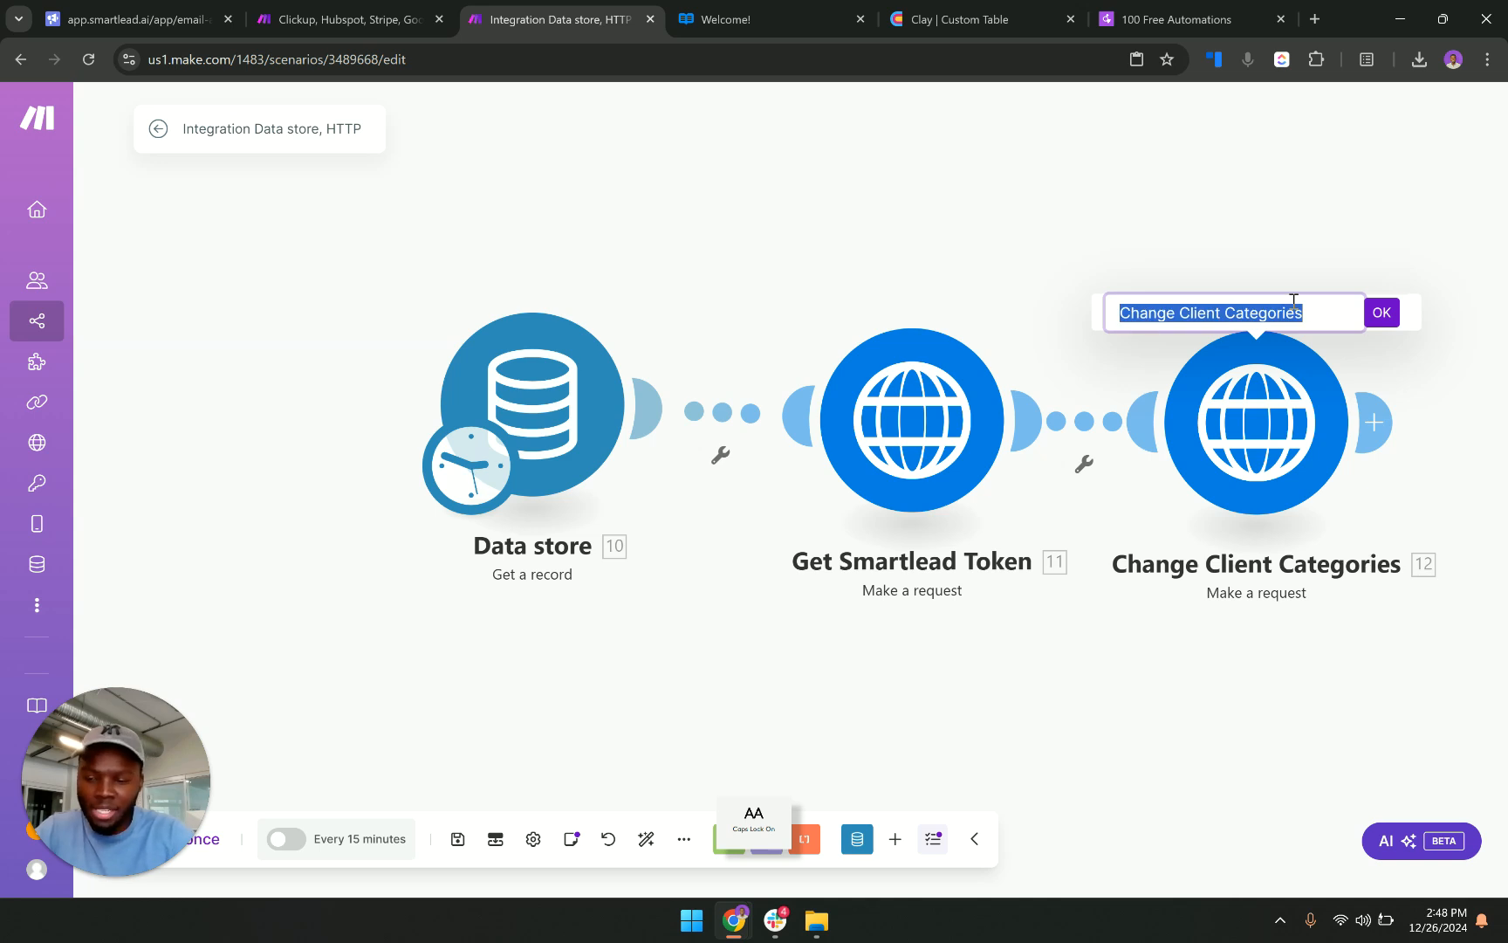
key(Caps_Lock)
text(Get Domains)
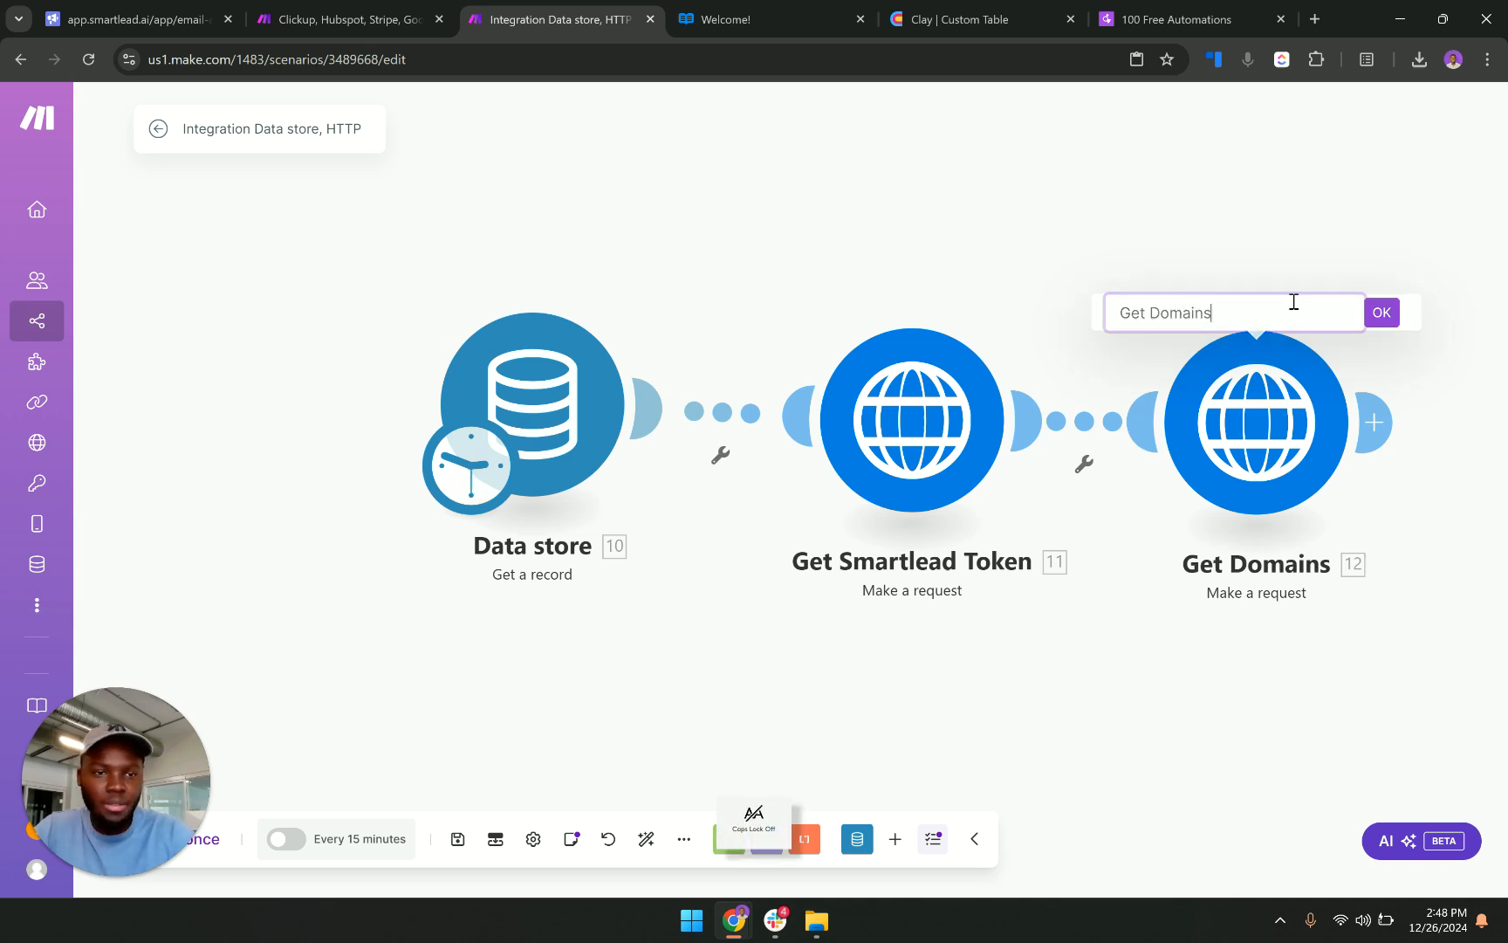
key(Return)
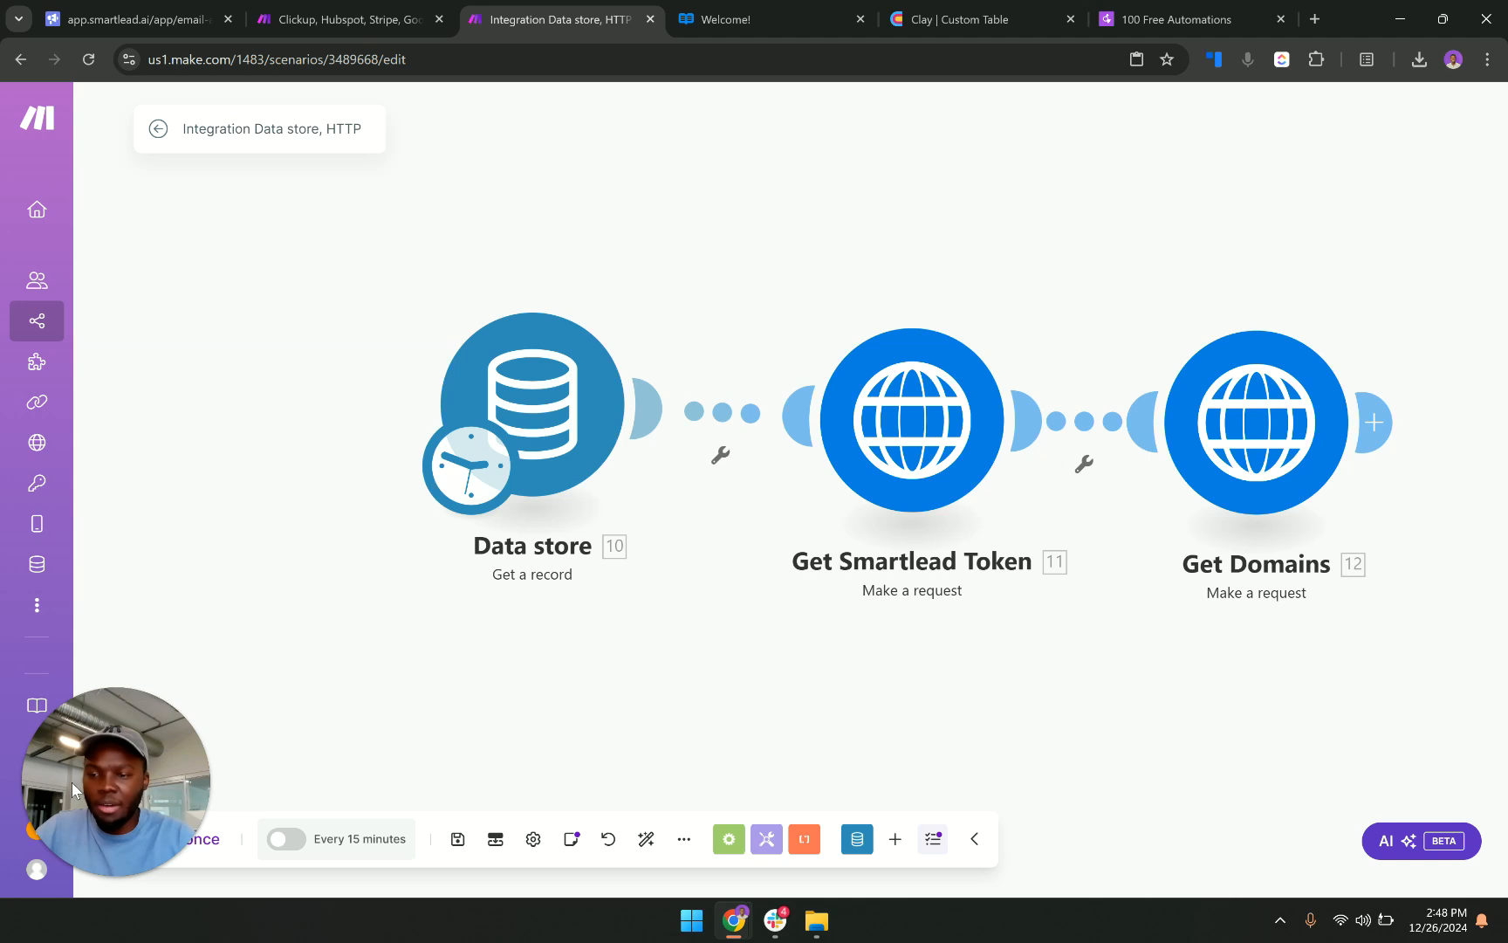
Run the scenario once and meanwhile review the suggested domains in Smartlead's Create Email Accounts form.
drag(72, 782, 239, 688)
click(129, 844)
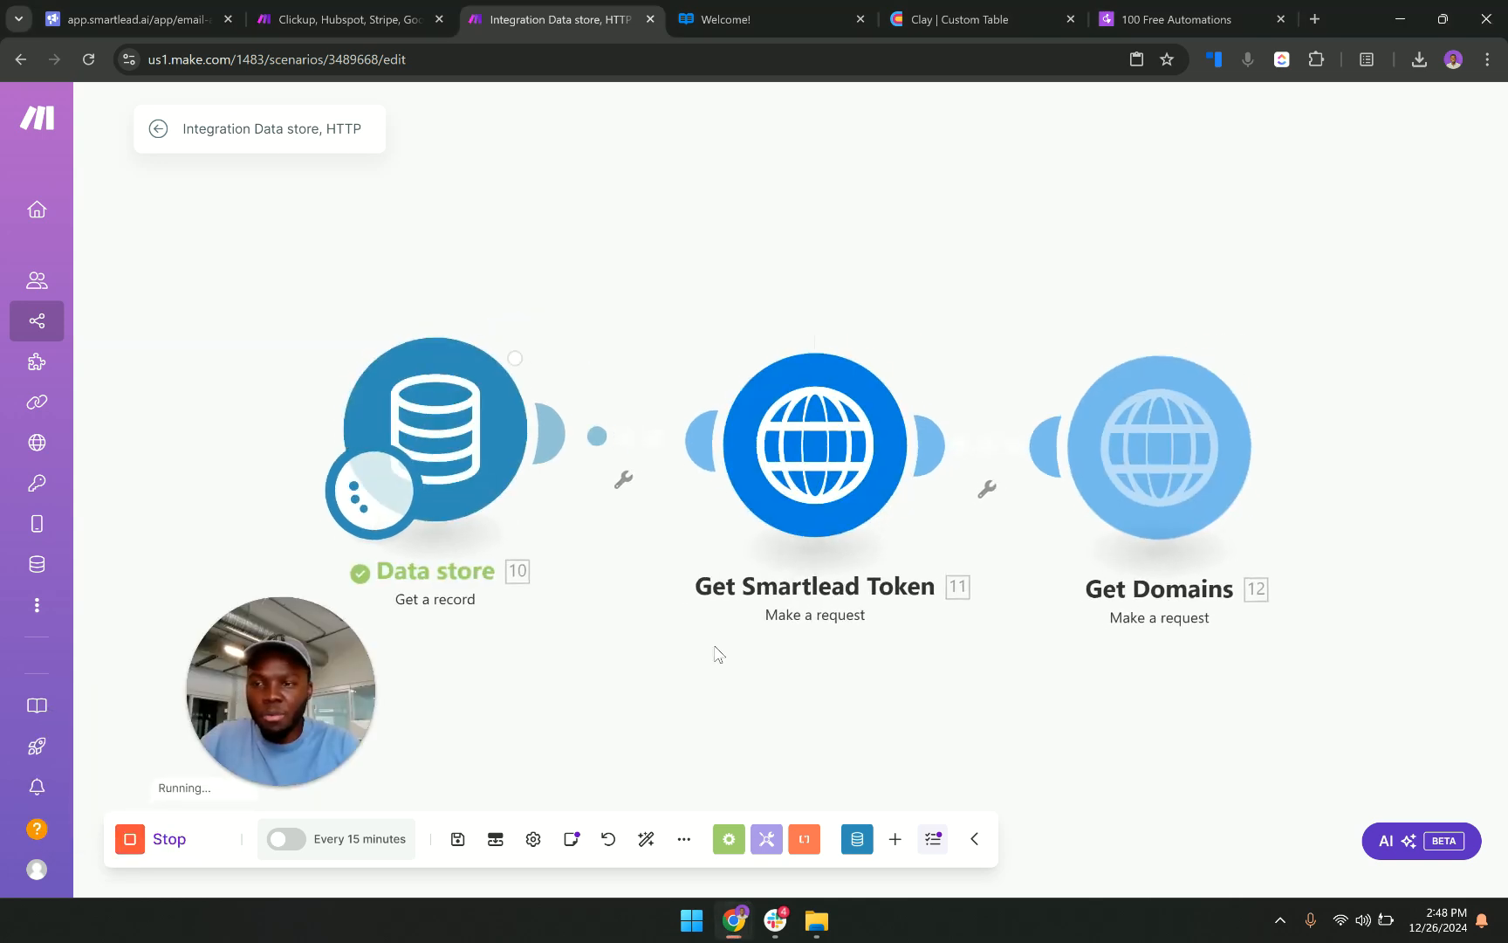
click(140, 20)
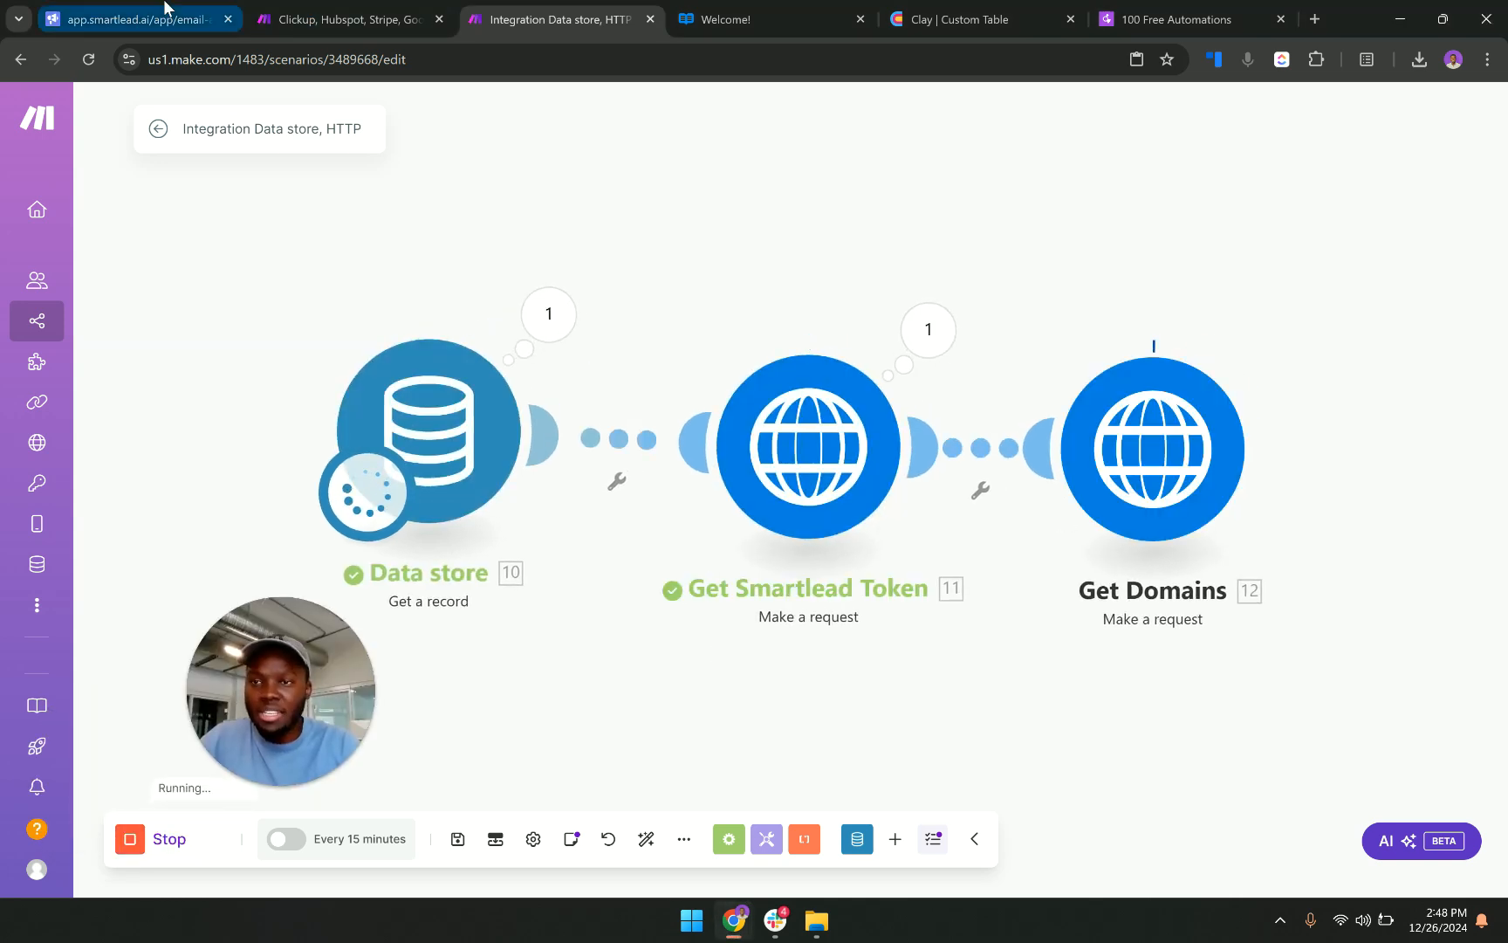
scroll(419, 469, down, 5)
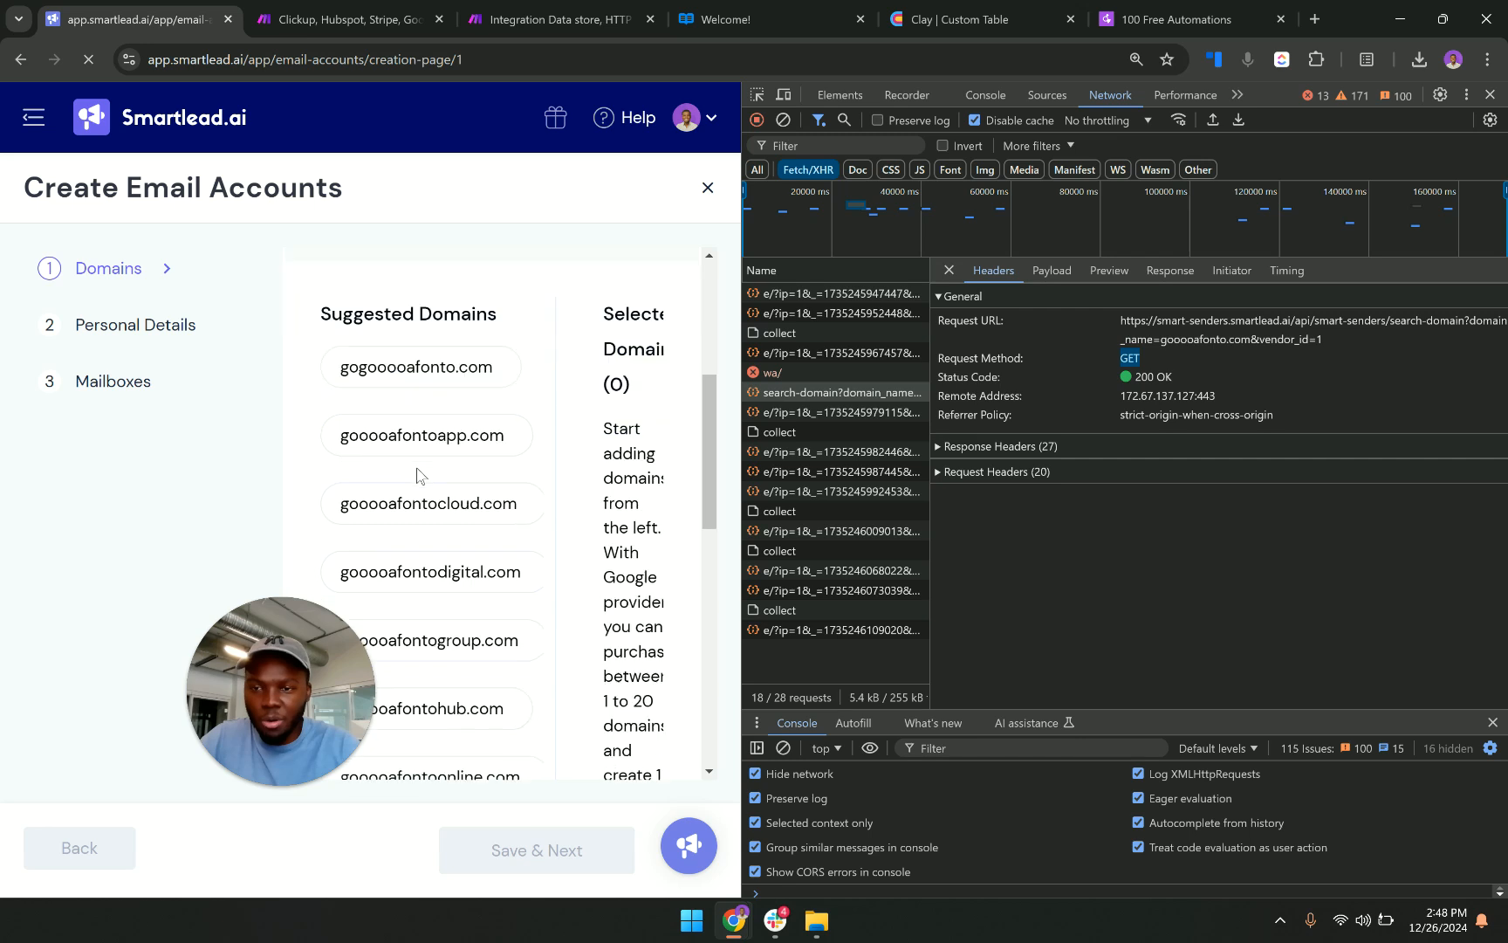
scroll(420, 537, up, 5)
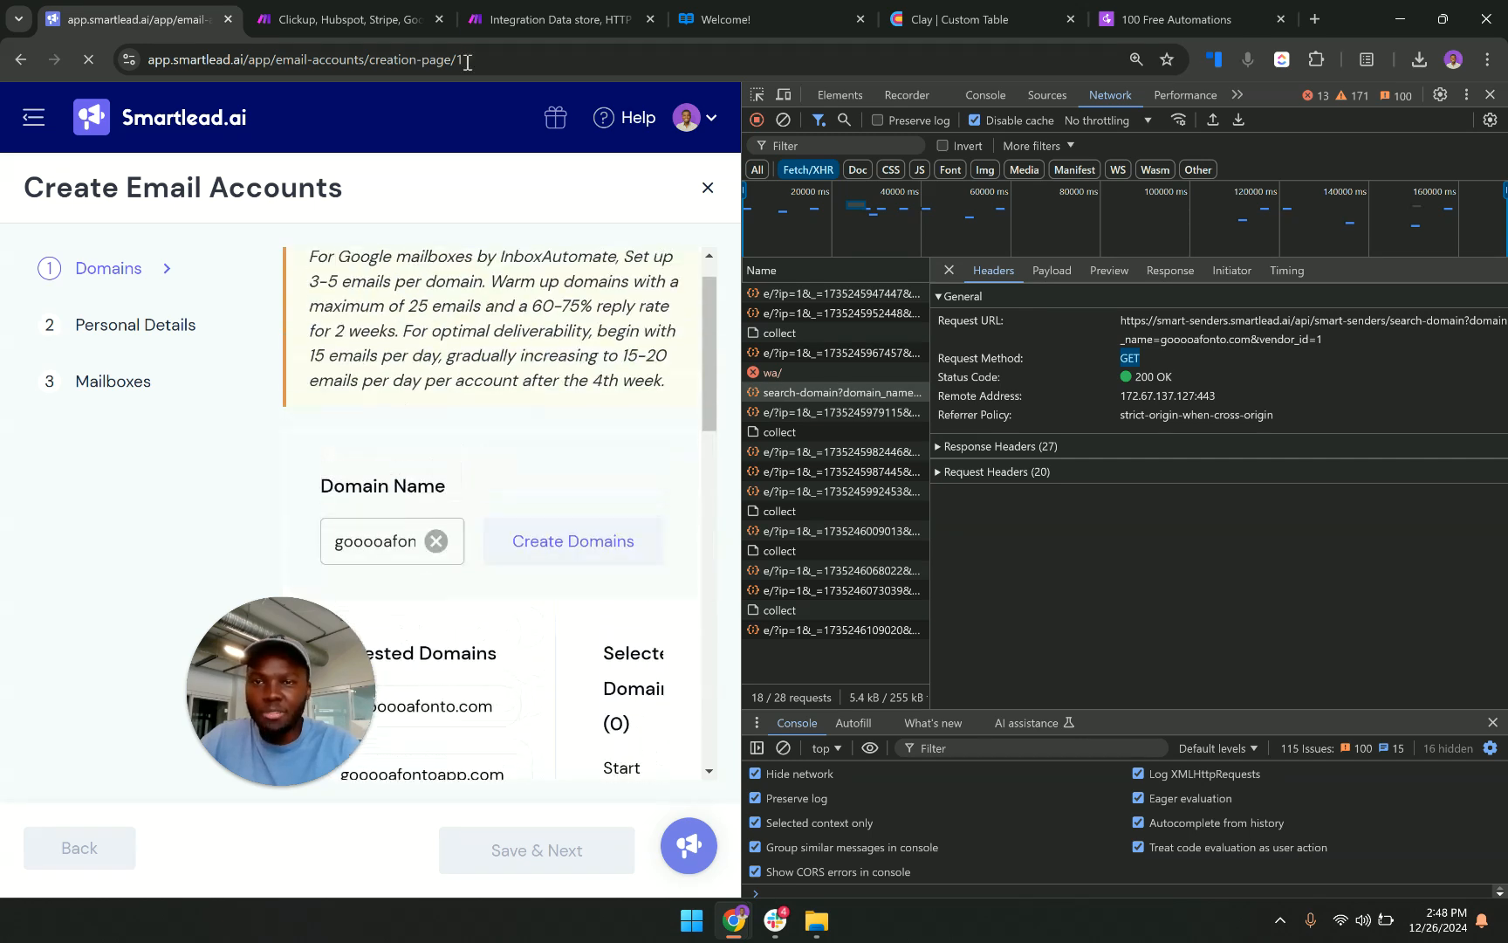
Back in Make, examine the Get Domains output, expanding its data, the suggestions array and suggestions 1, 2 and 4.
click(524, 20)
click(1276, 324)
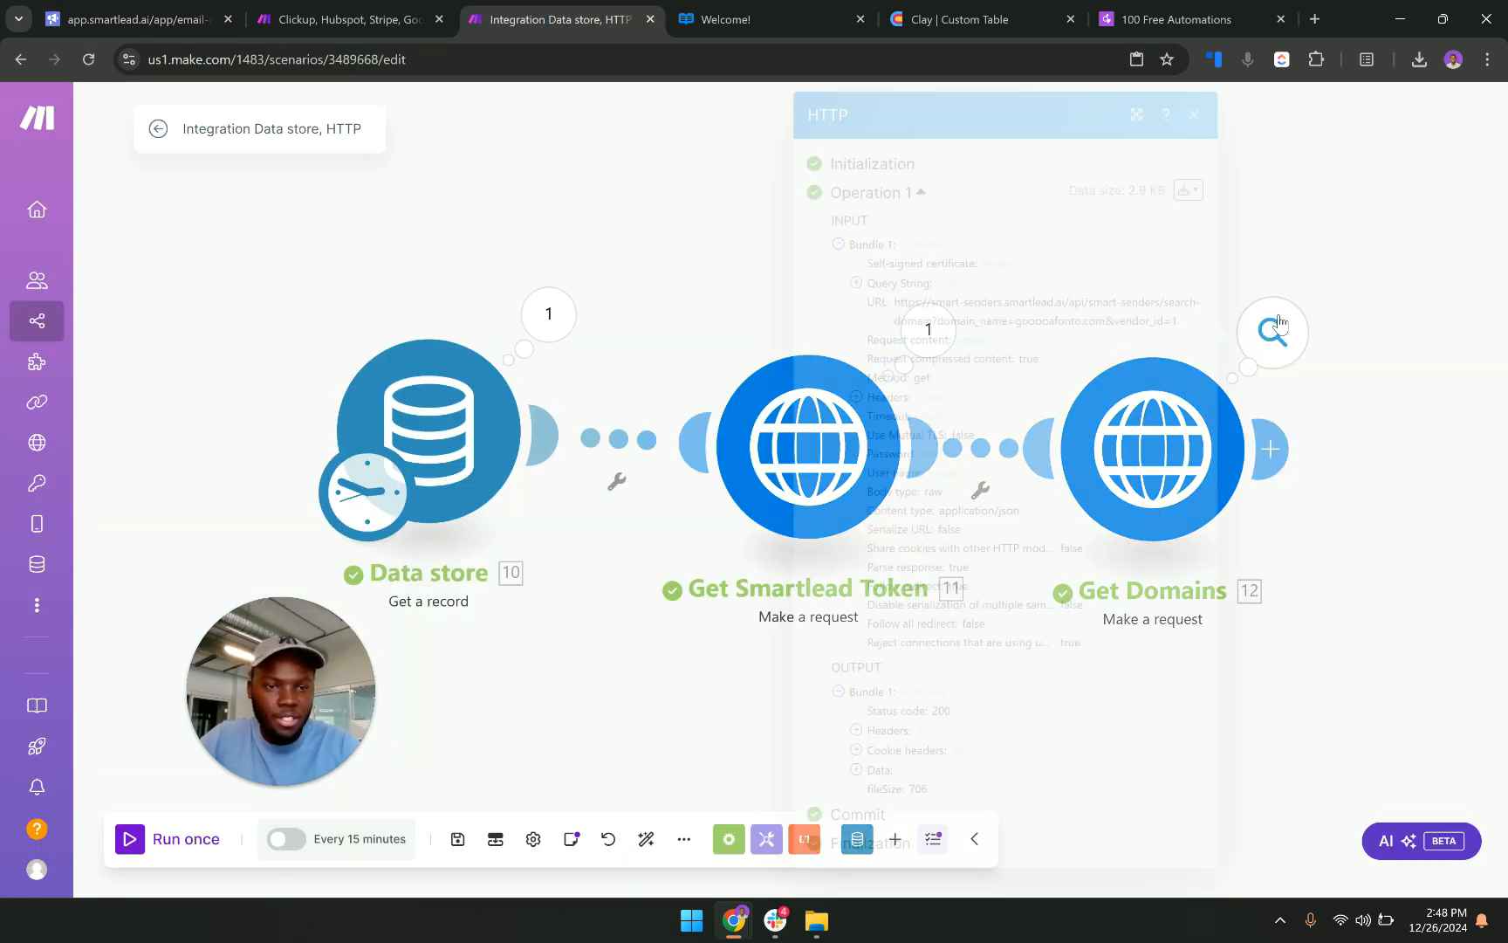
click(880, 772)
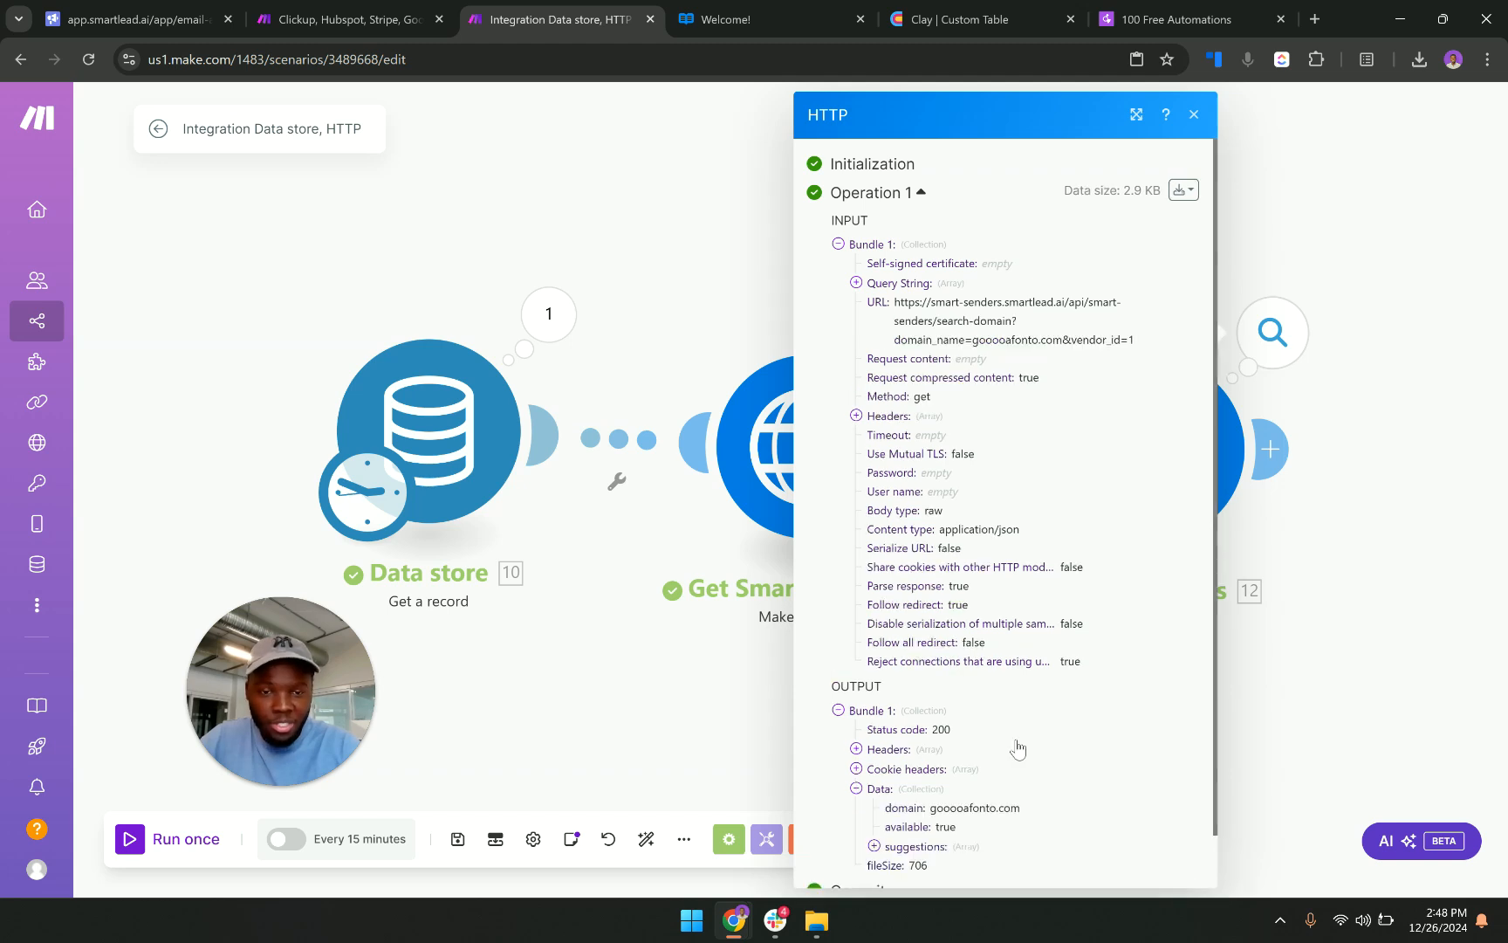
scroll(969, 755, down, 1)
click(899, 795)
scroll(899, 801, down, 3)
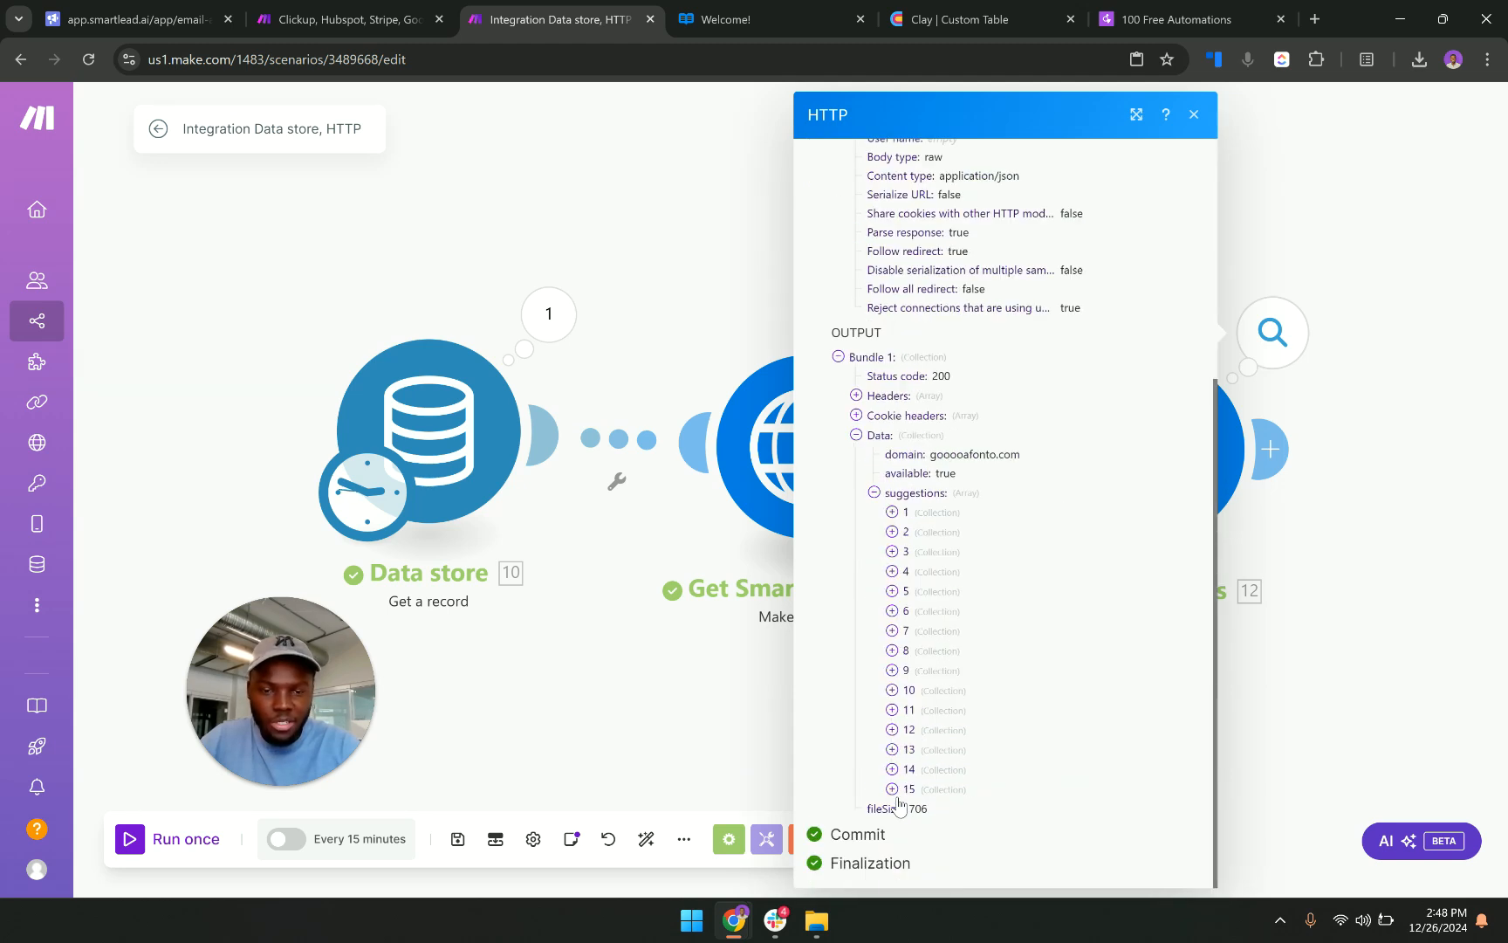
click(892, 513)
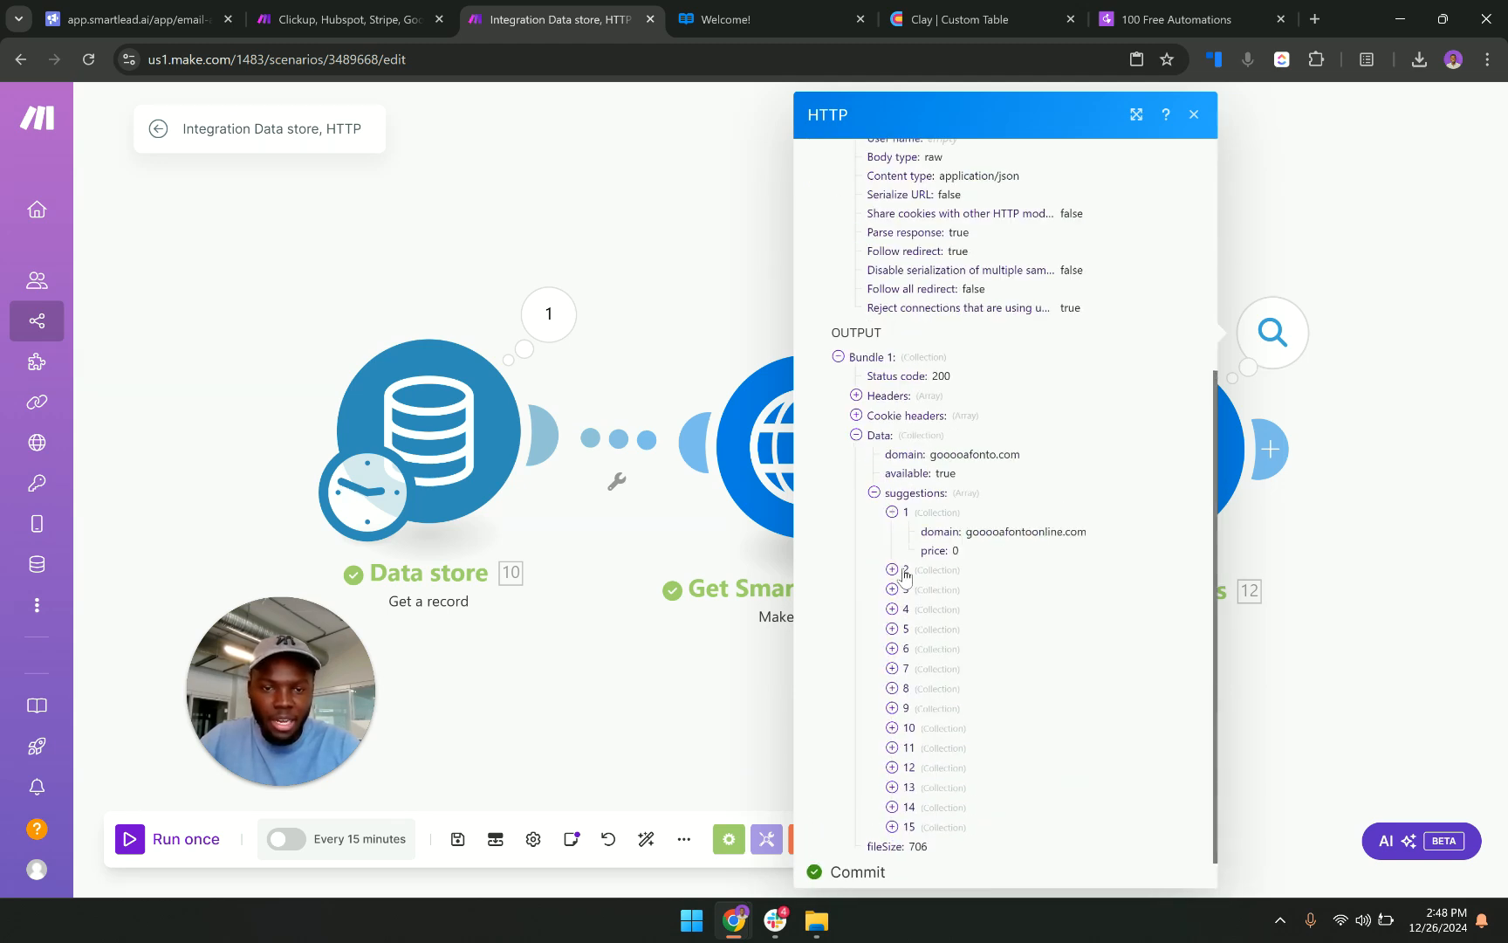
click(892, 570)
click(893, 646)
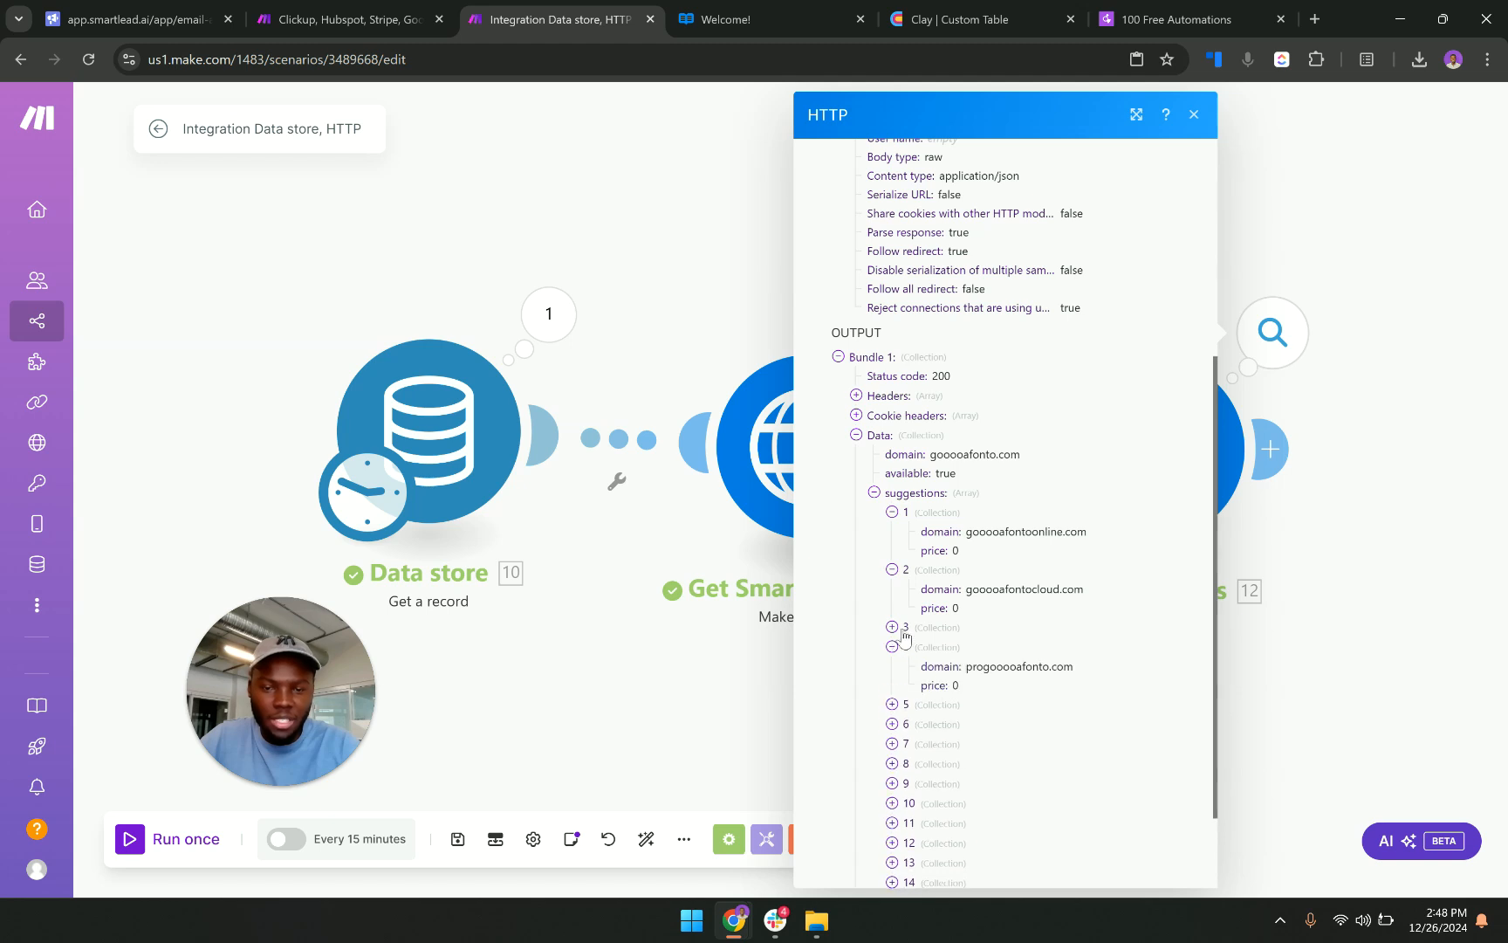
Expand suggestion 3 in the Get Domains output and close the output.
click(904, 628)
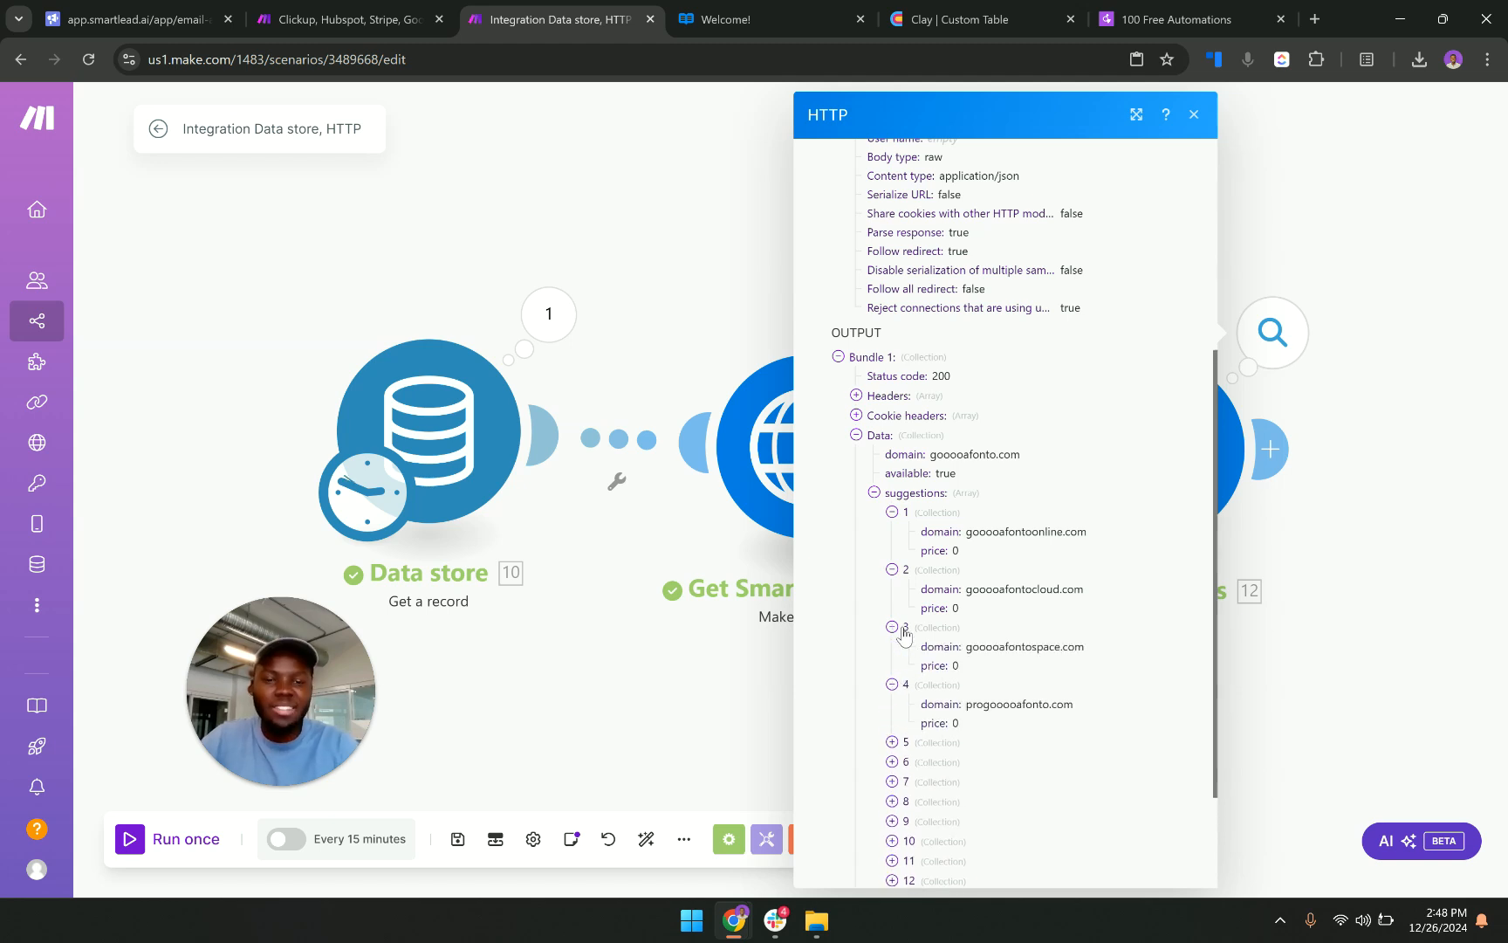
click(1330, 589)
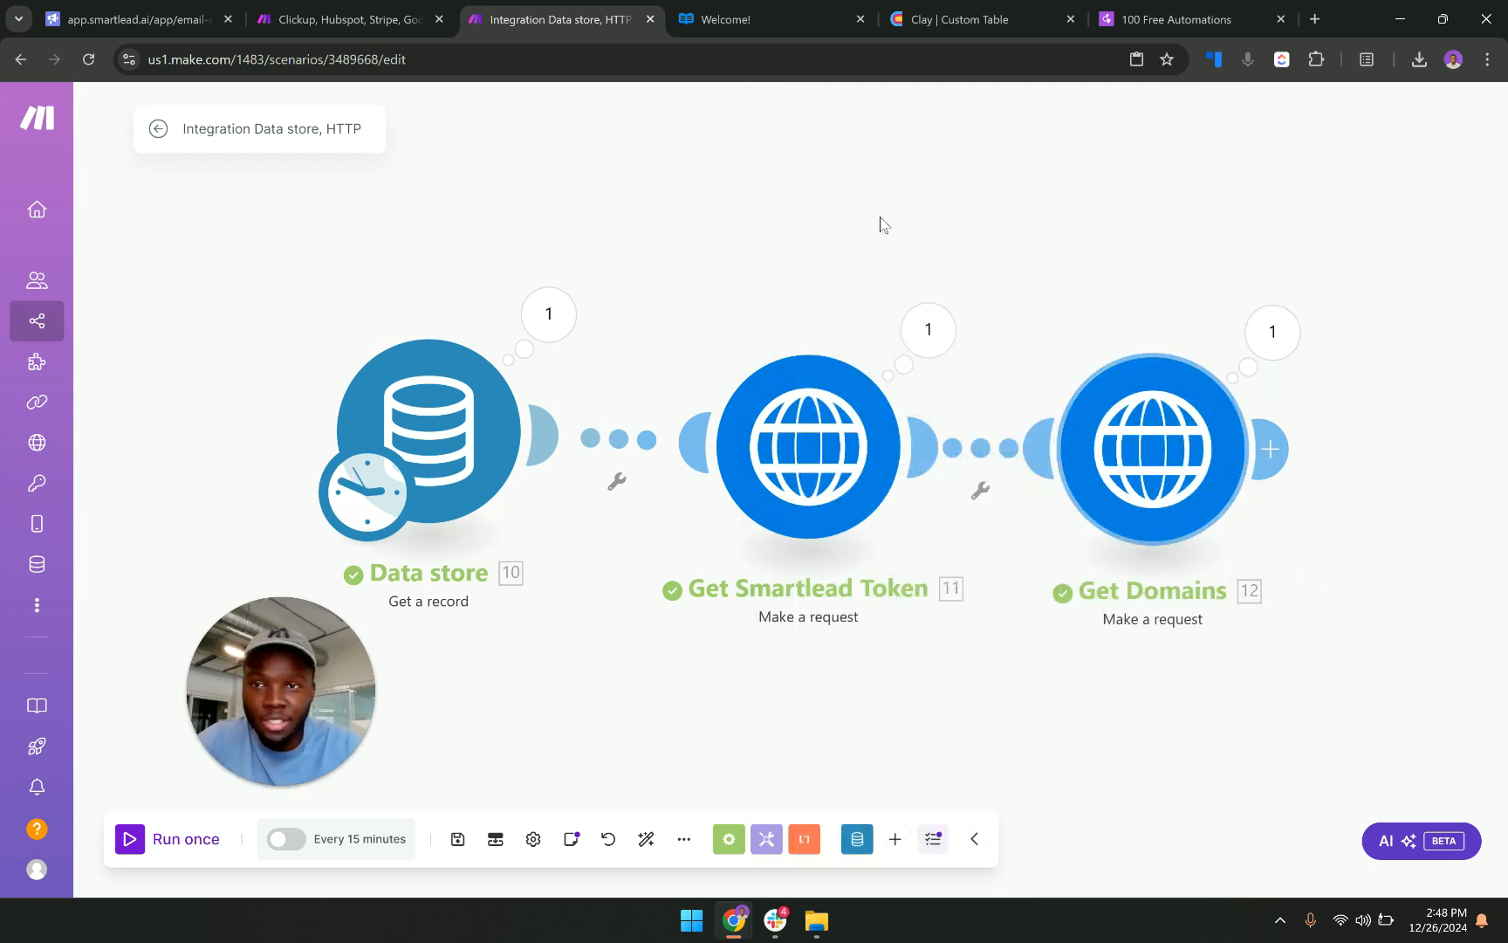
In Smartlead, select the first five suggested domains, gogooooafonto.com through gooooafontogroup.com, and save the domain selection.
click(176, 12)
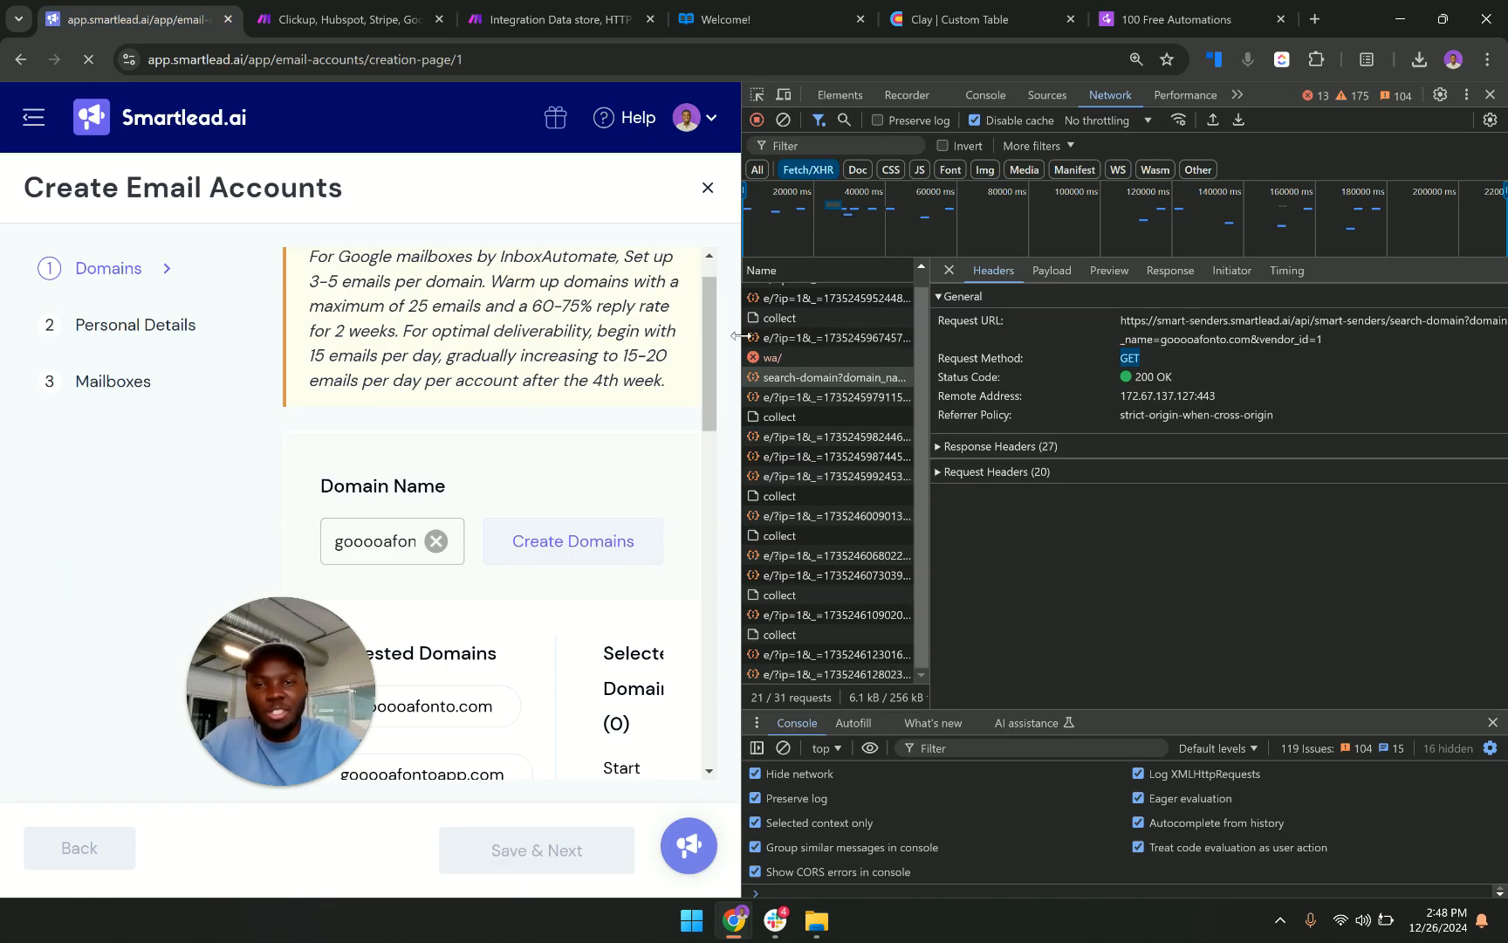
drag(744, 358, 1151, 366)
scroll(835, 532, down, 3)
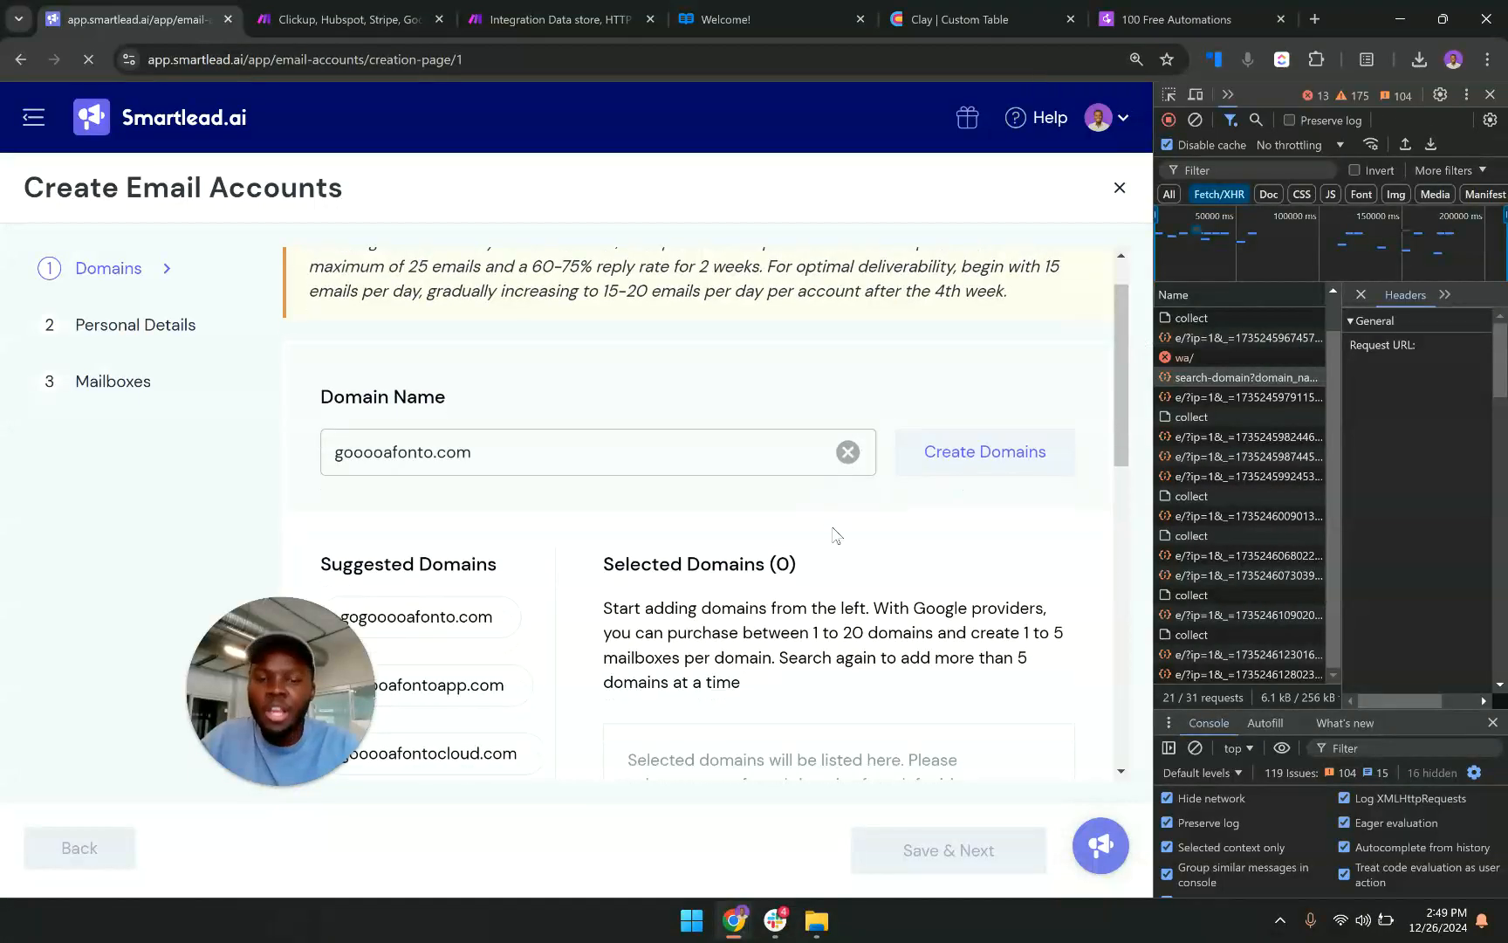
click(441, 377)
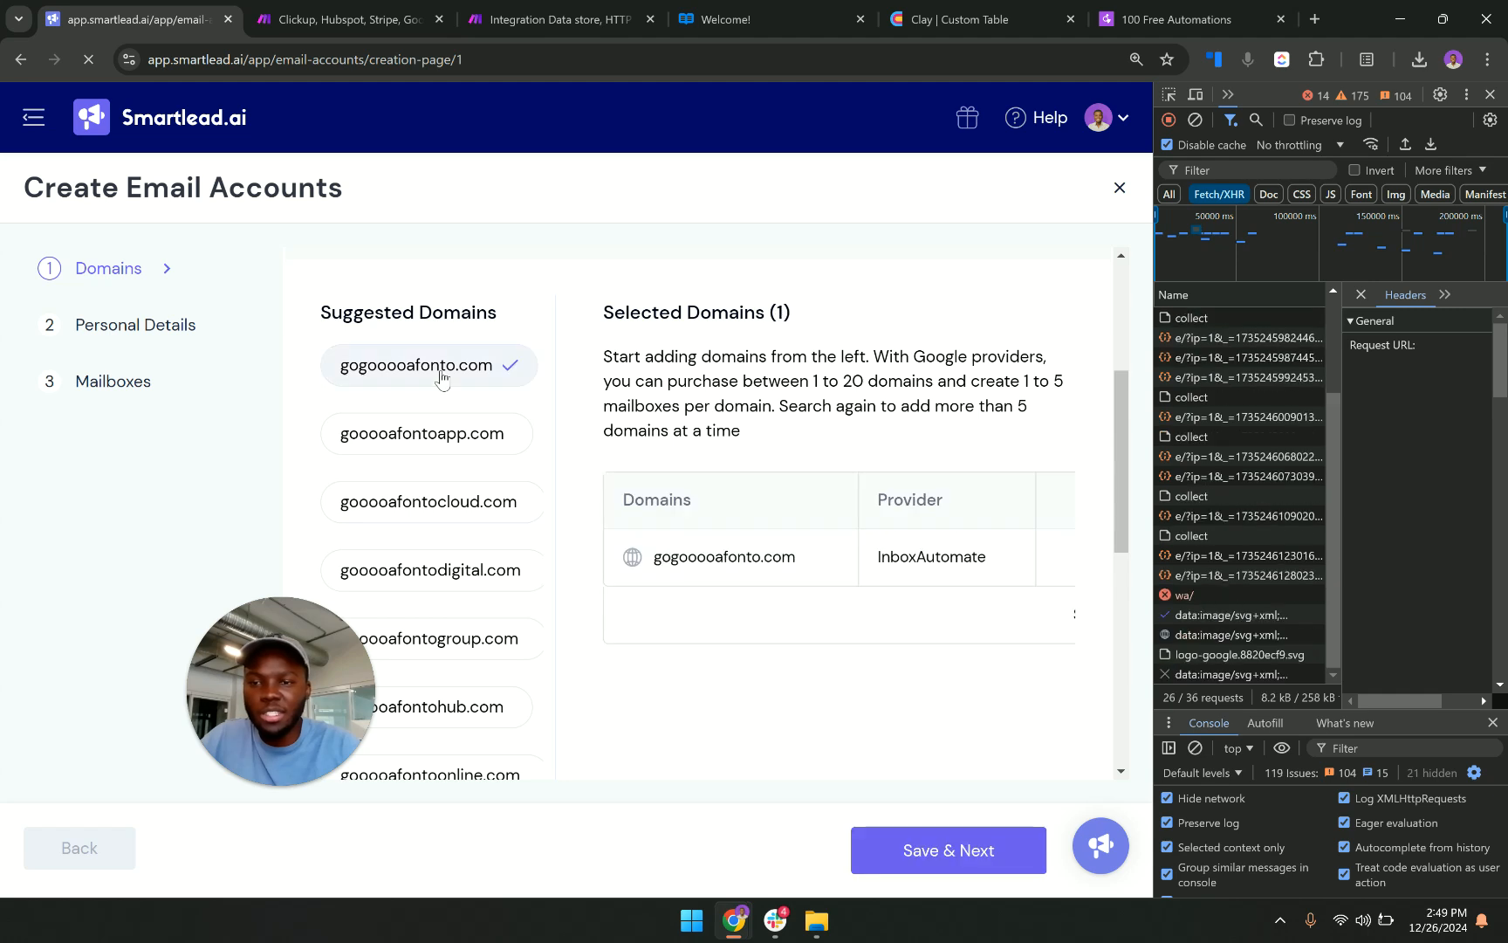
click(441, 435)
click(439, 505)
click(458, 583)
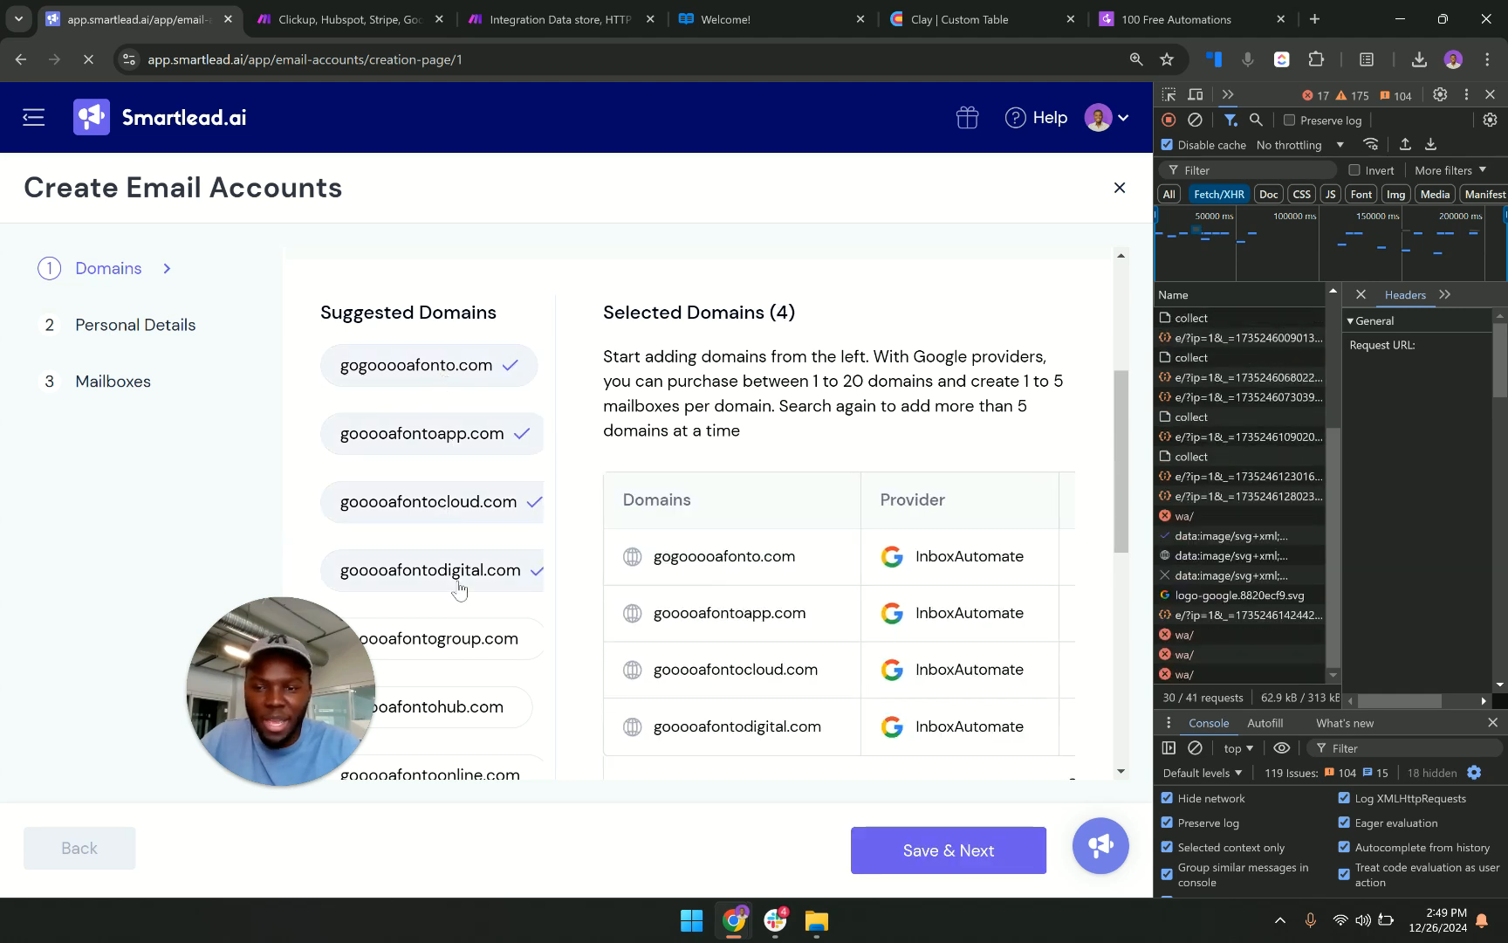
click(445, 640)
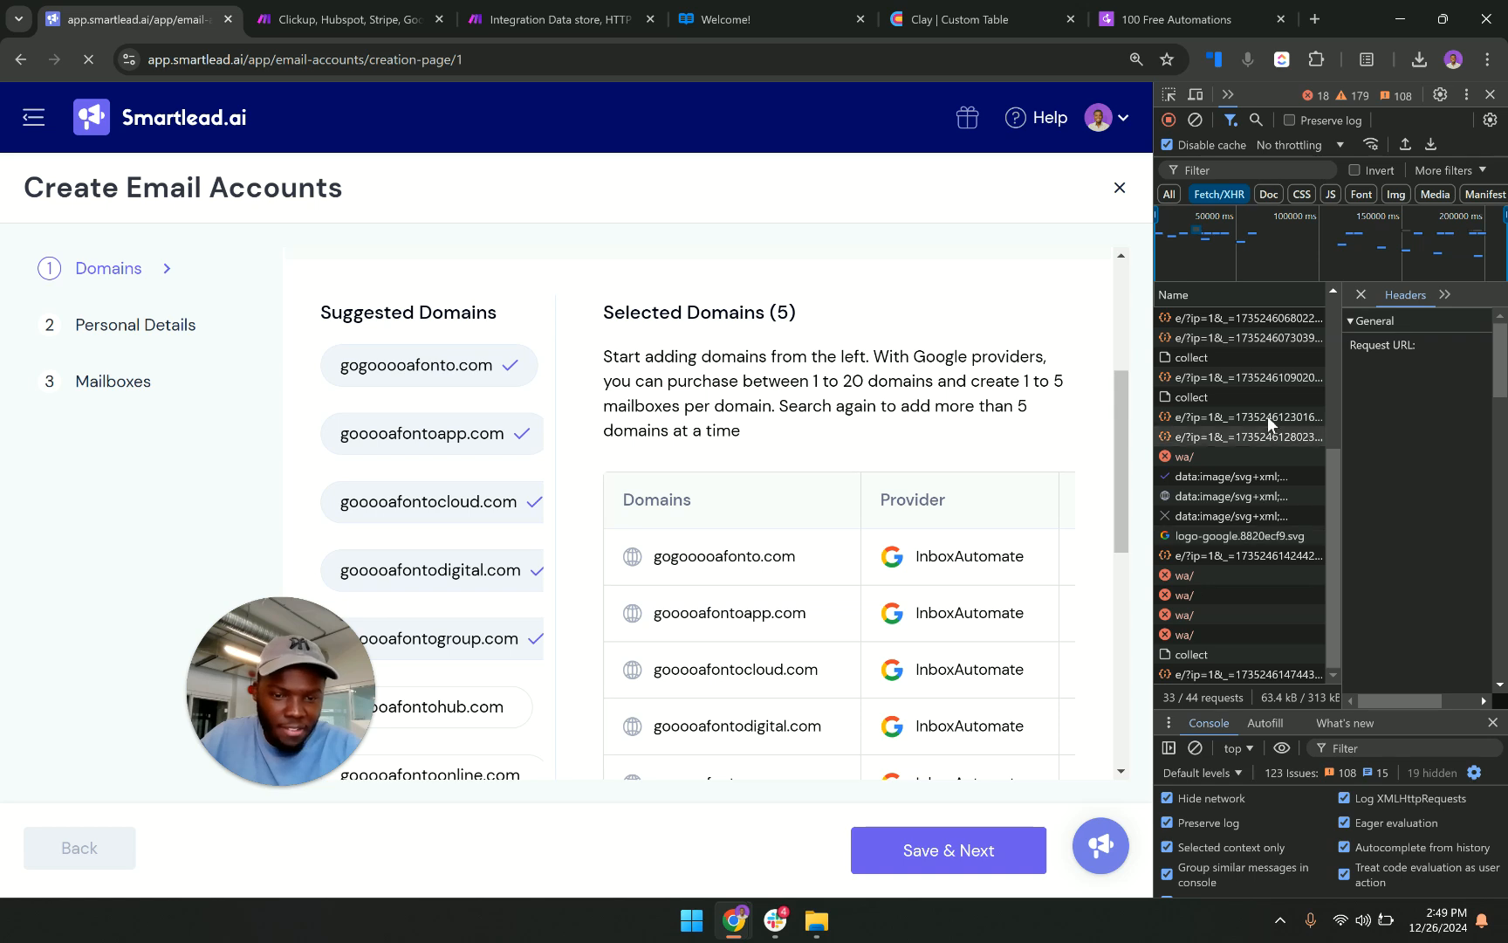
click(961, 850)
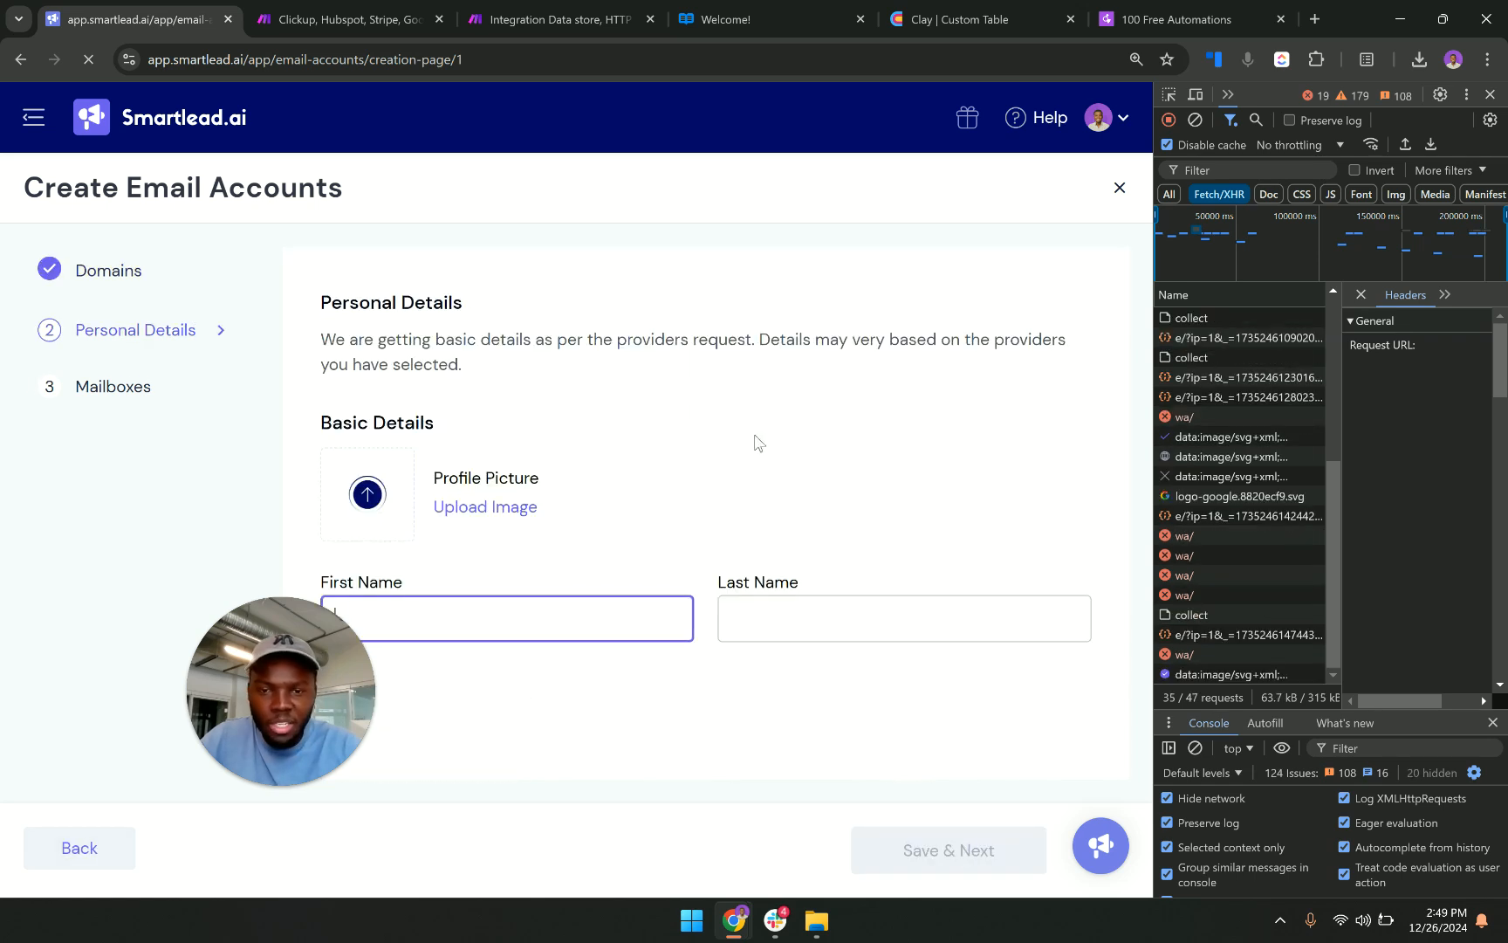
Fill in the first and last name and upload a profile picture in the Personal Details.
drag(307, 638, 223, 641)
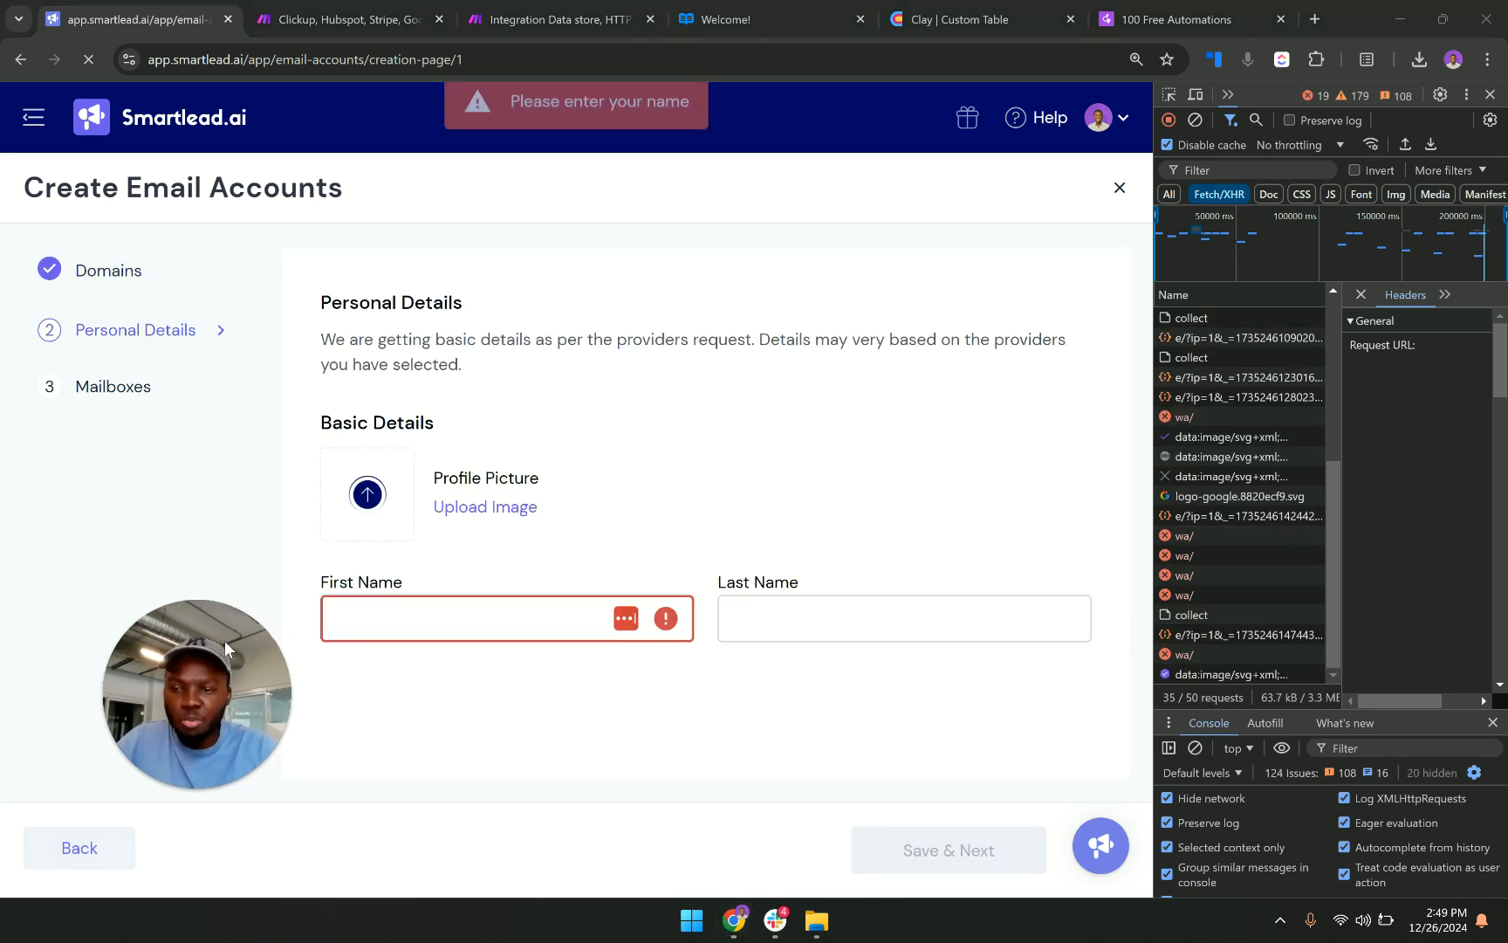
click(410, 631)
key(Caps_Lock)
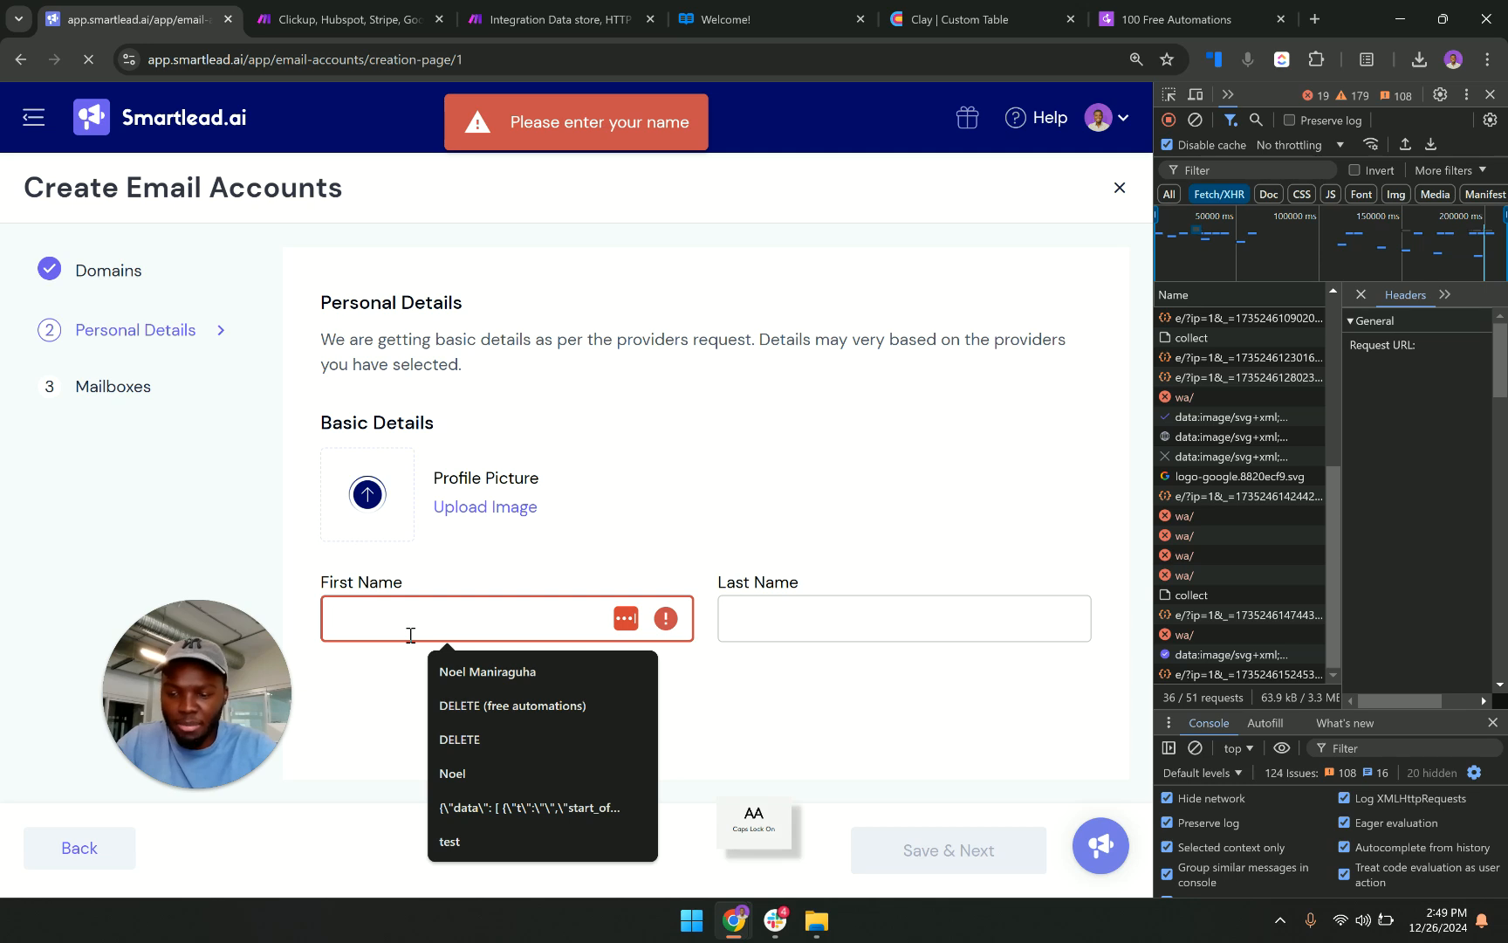
key(Caps_Lock)
text(Noel)
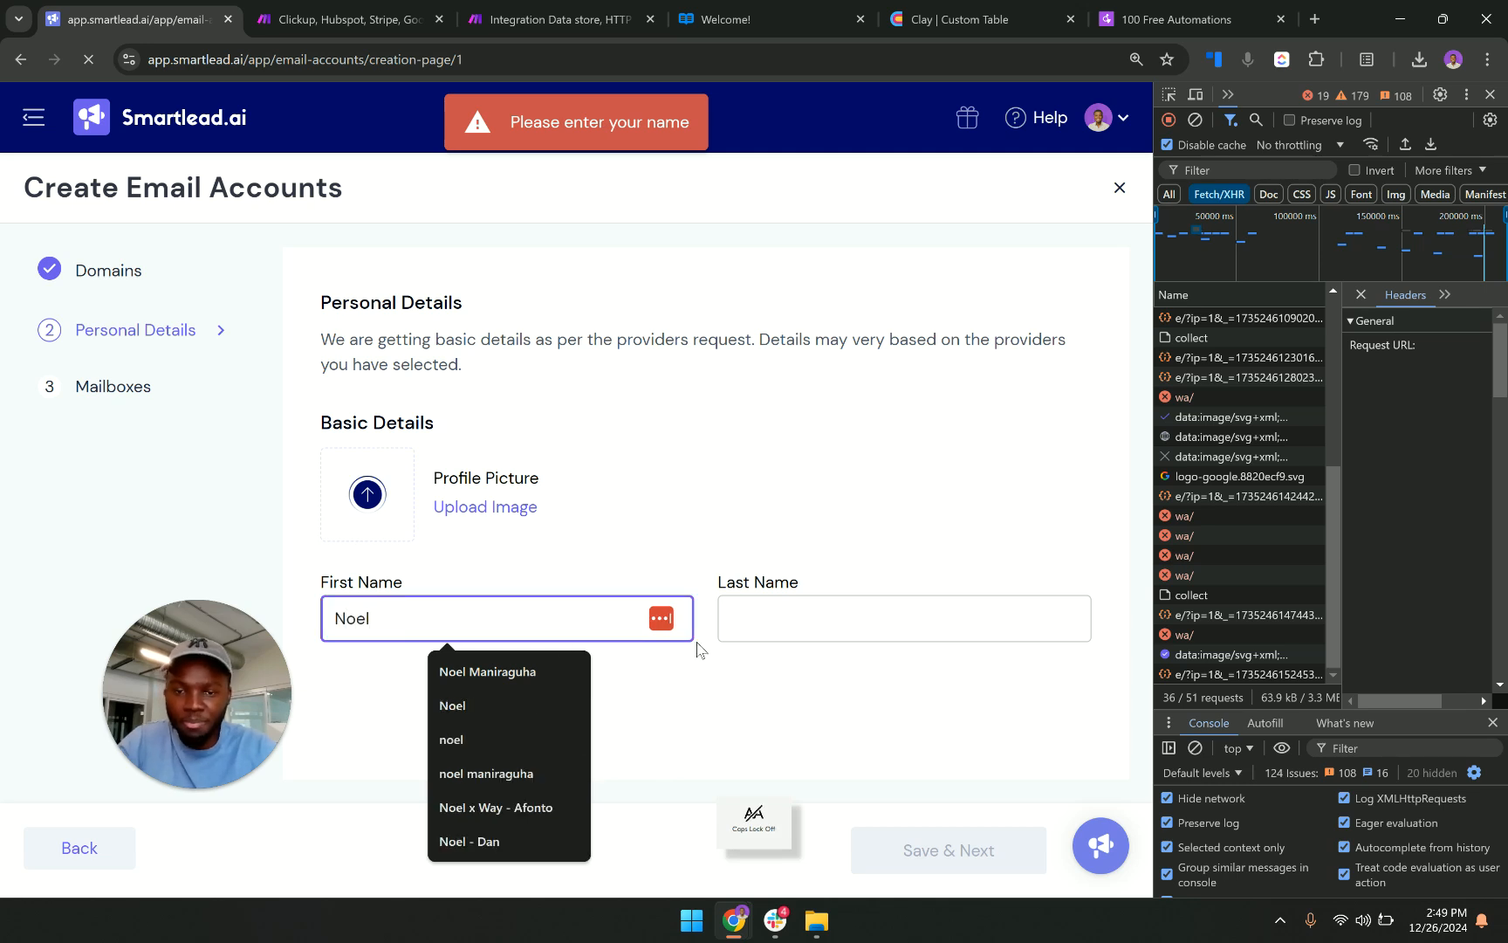
click(828, 630)
click(870, 679)
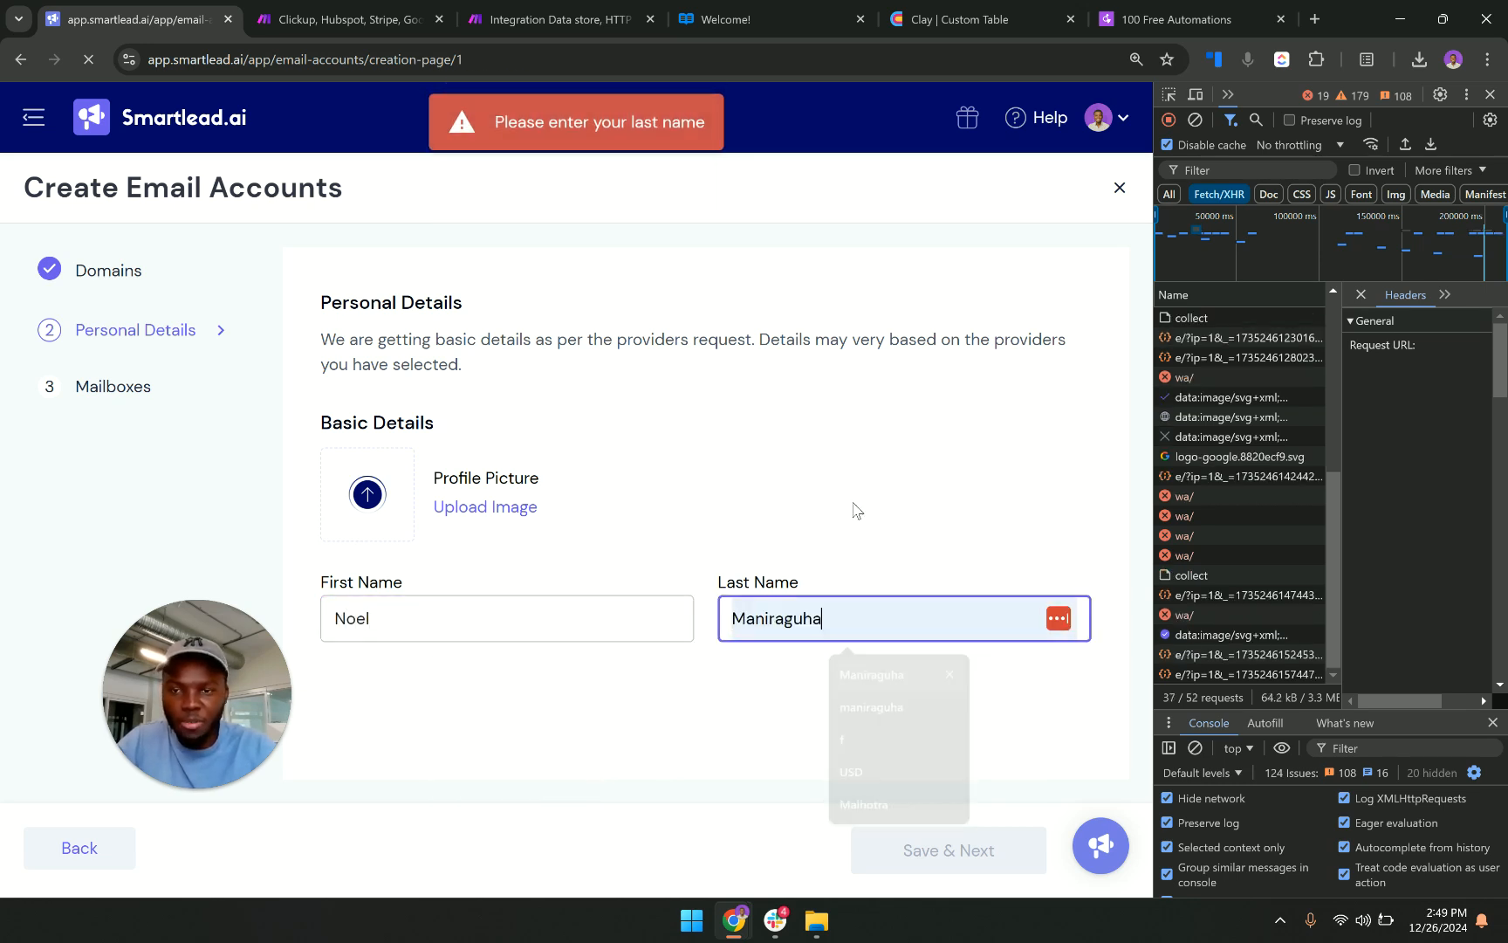
click(910, 876)
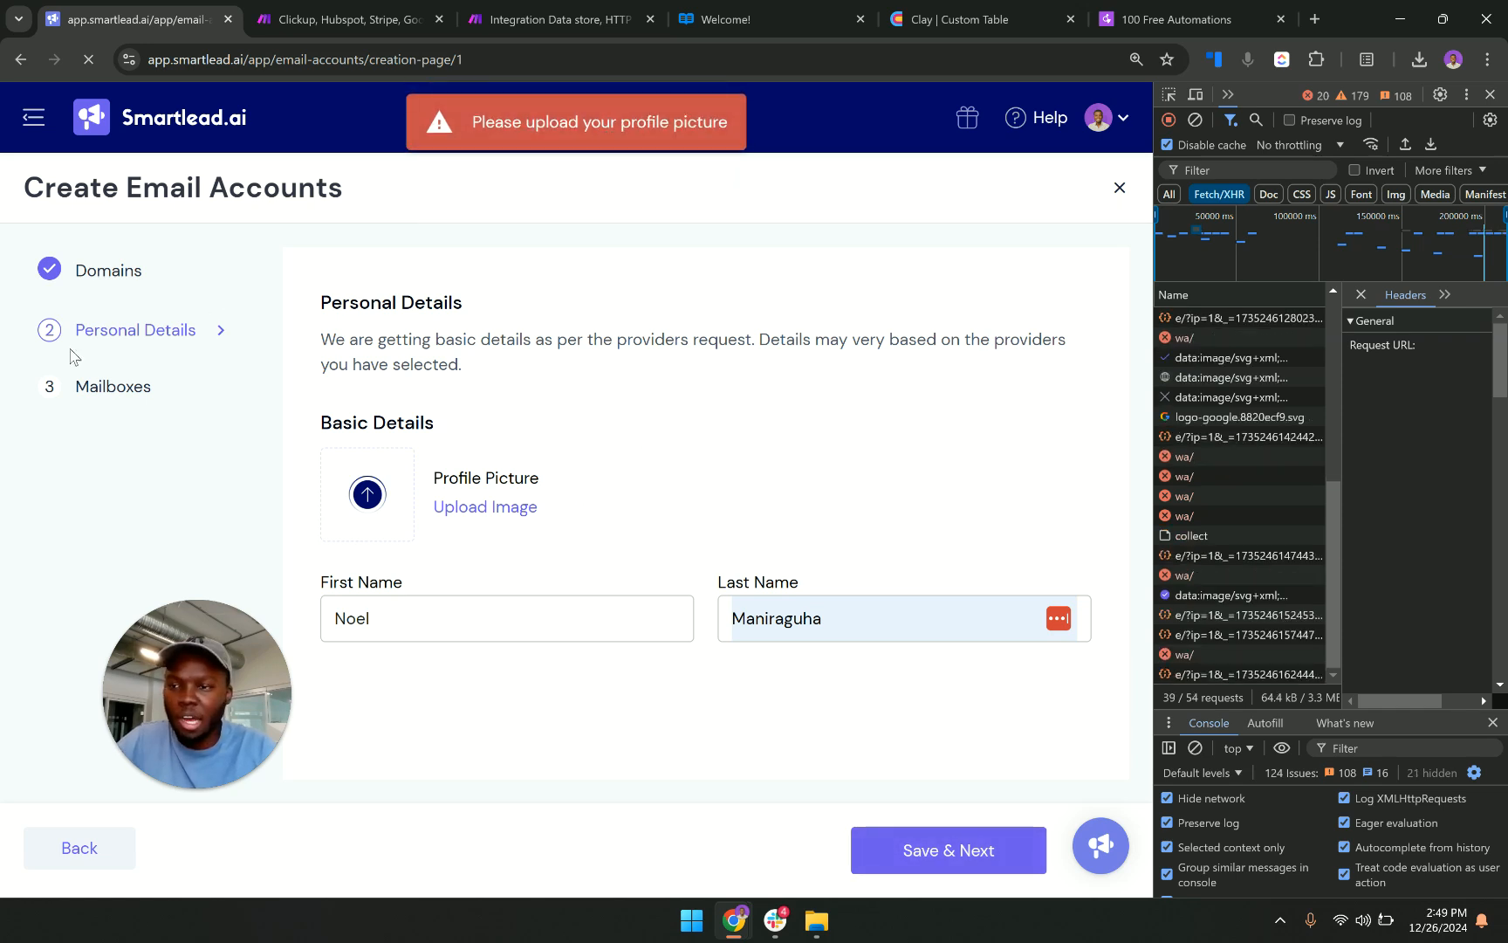
click(483, 485)
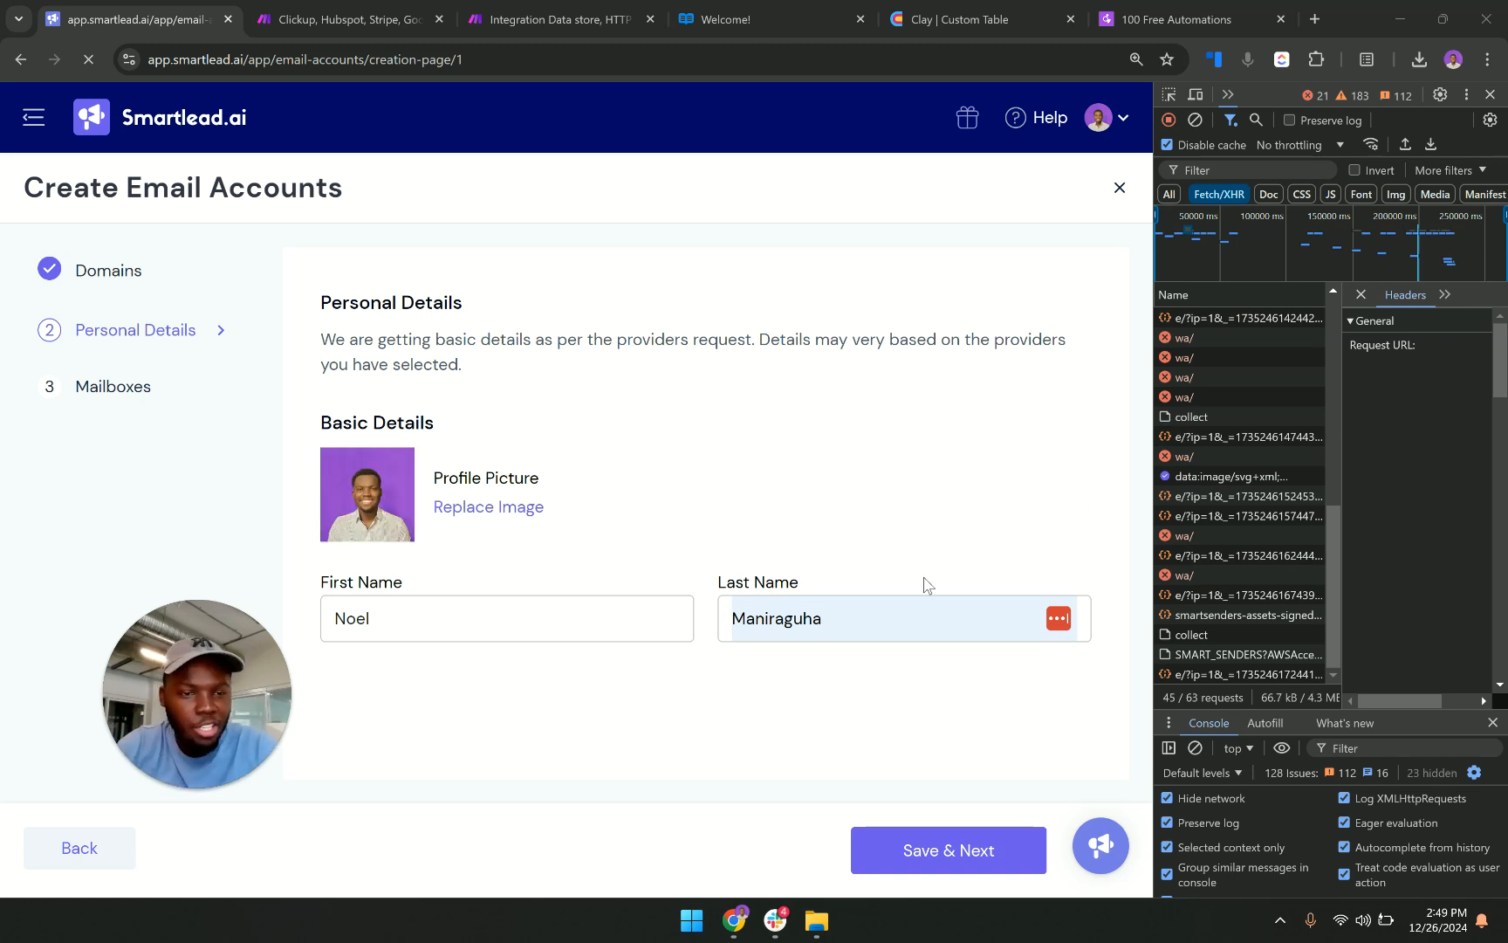
Examine the headers of the captured data:image/svg+xml request, widening the developer tools to read the full URL.
click(1224, 462)
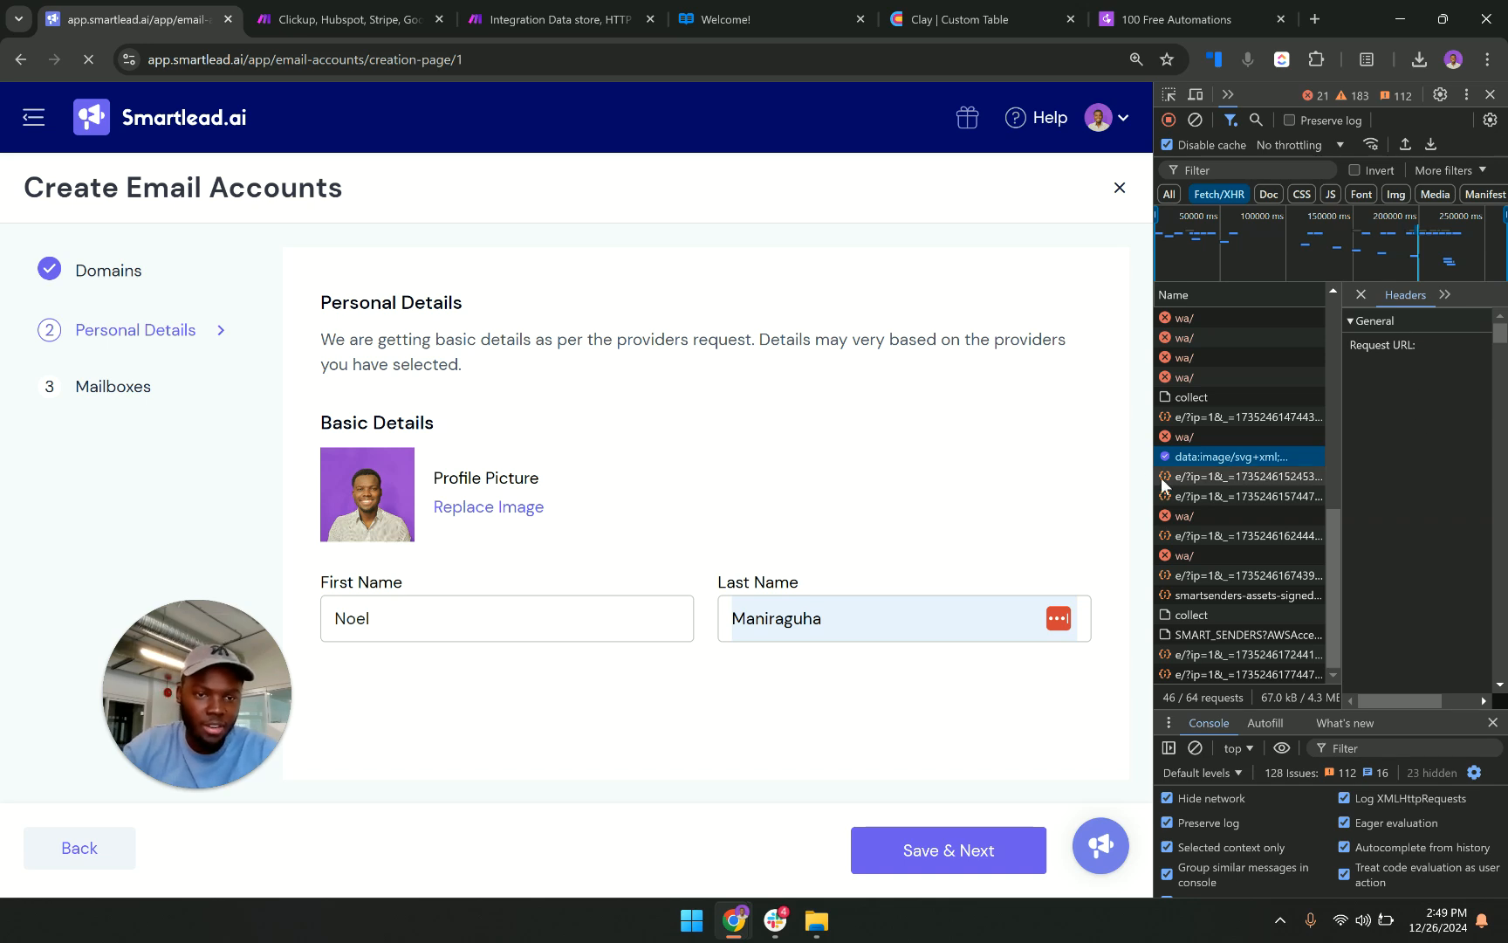
drag(1153, 482, 1047, 458)
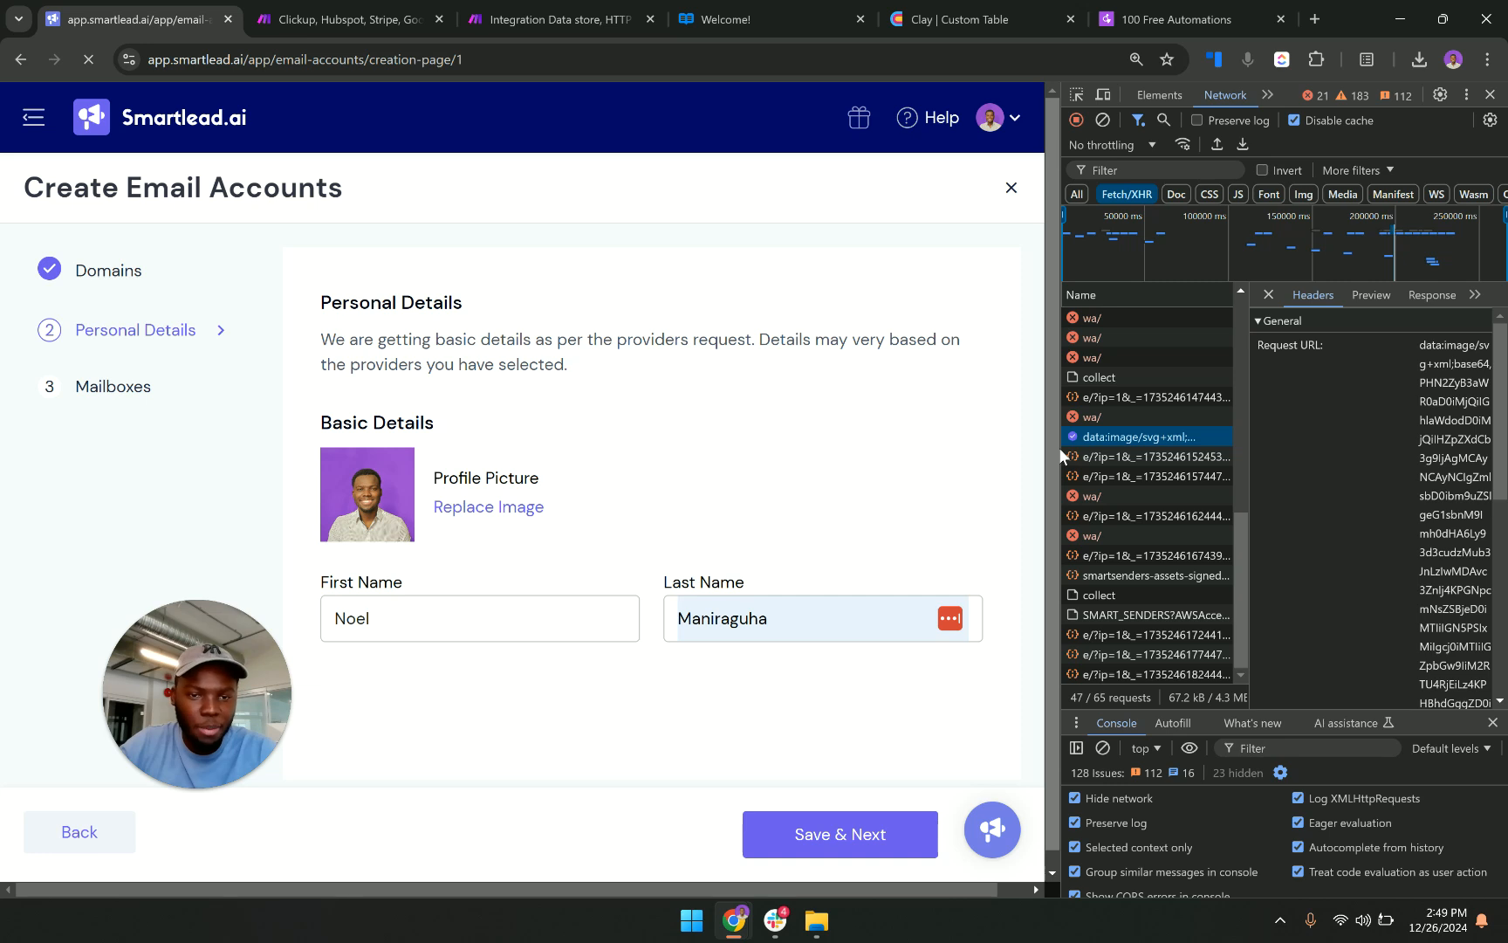
drag(1062, 455, 969, 450)
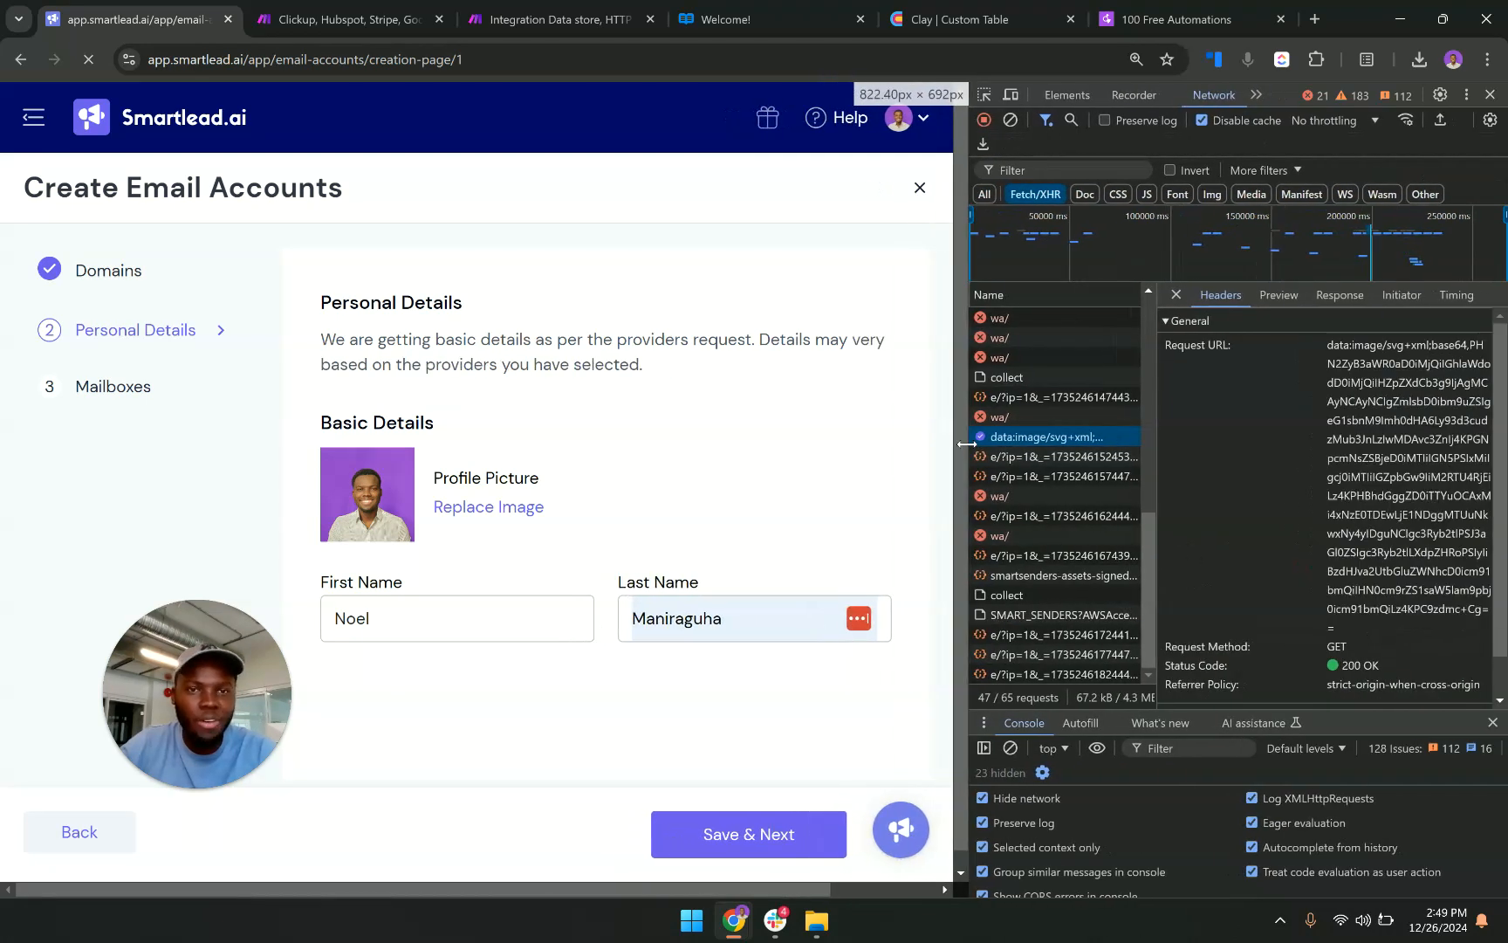
Search the enriched person's cell details in Clay for "pho", and look over the client onboarding scenario in Make.
click(969, 21)
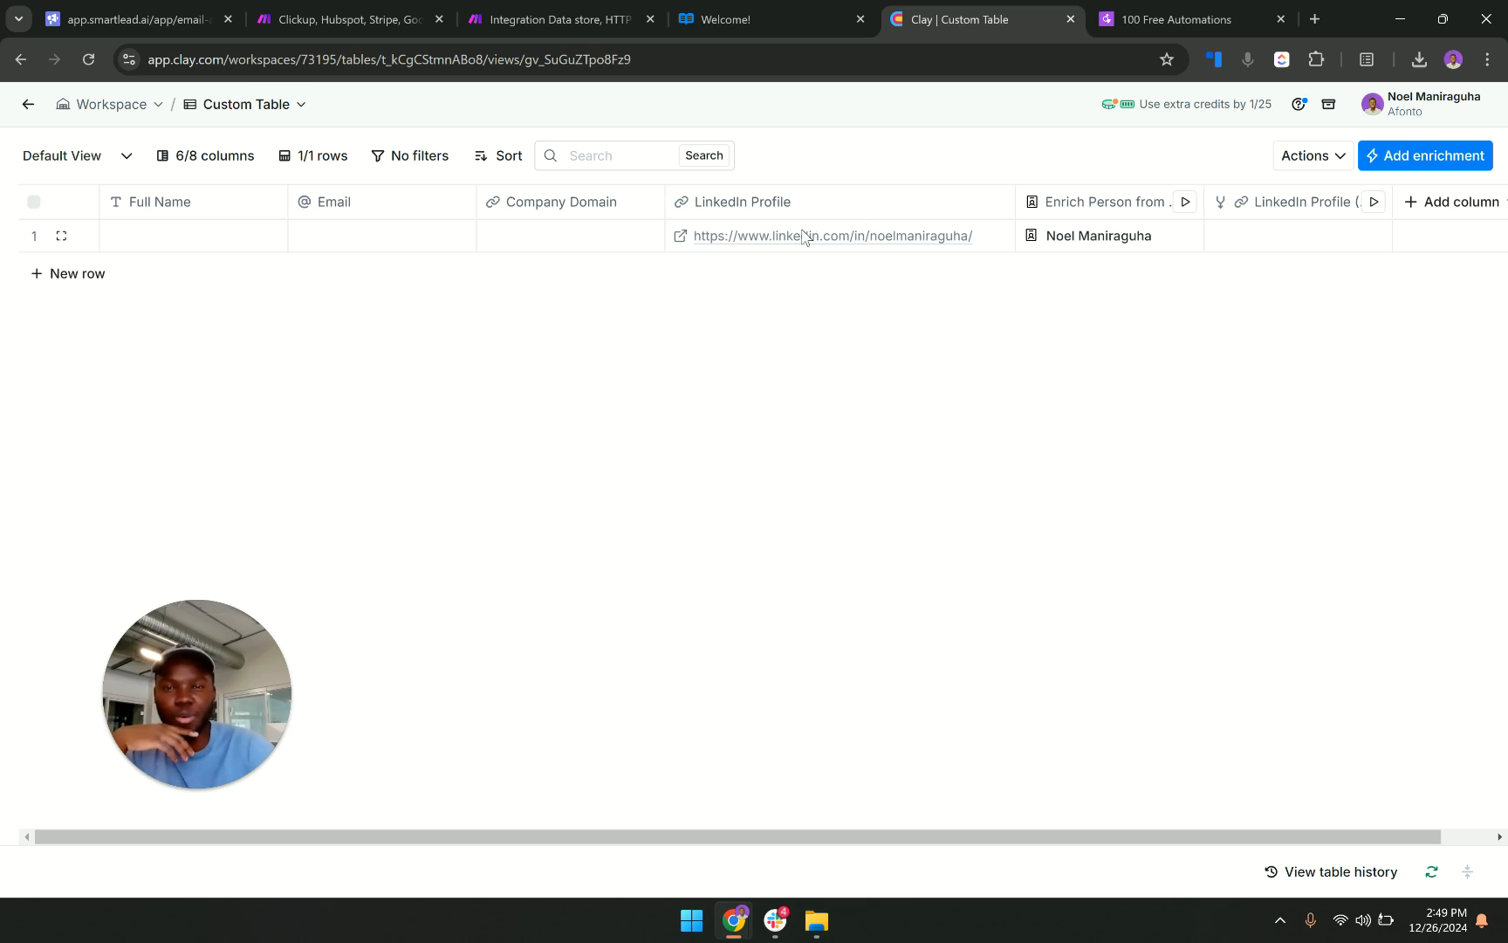
click(1068, 235)
click(1068, 235)
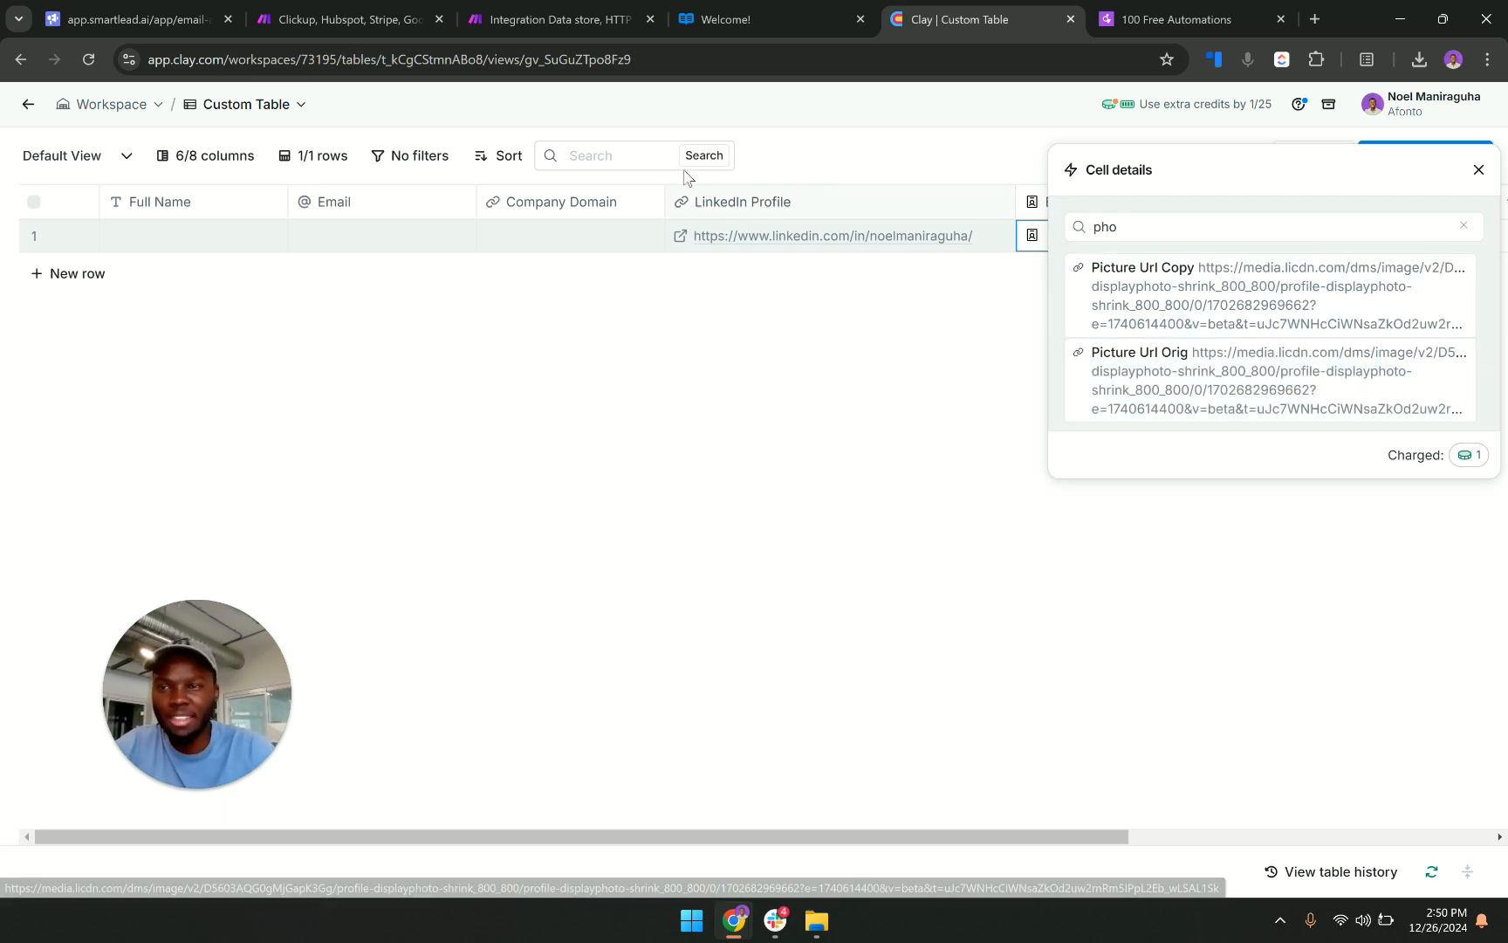
click(529, 18)
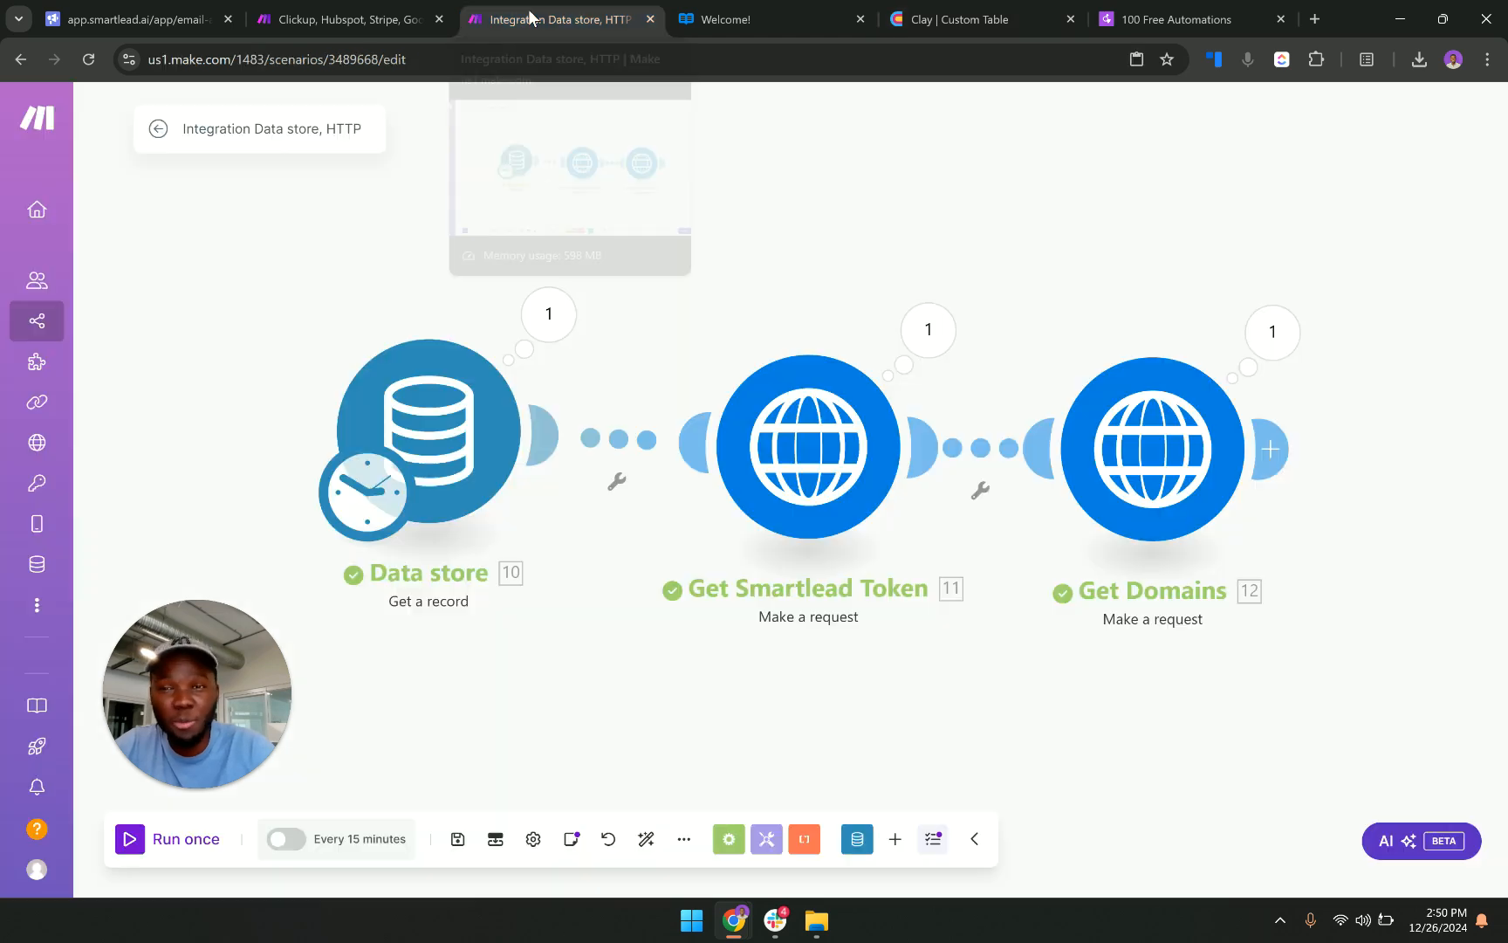
click(380, 16)
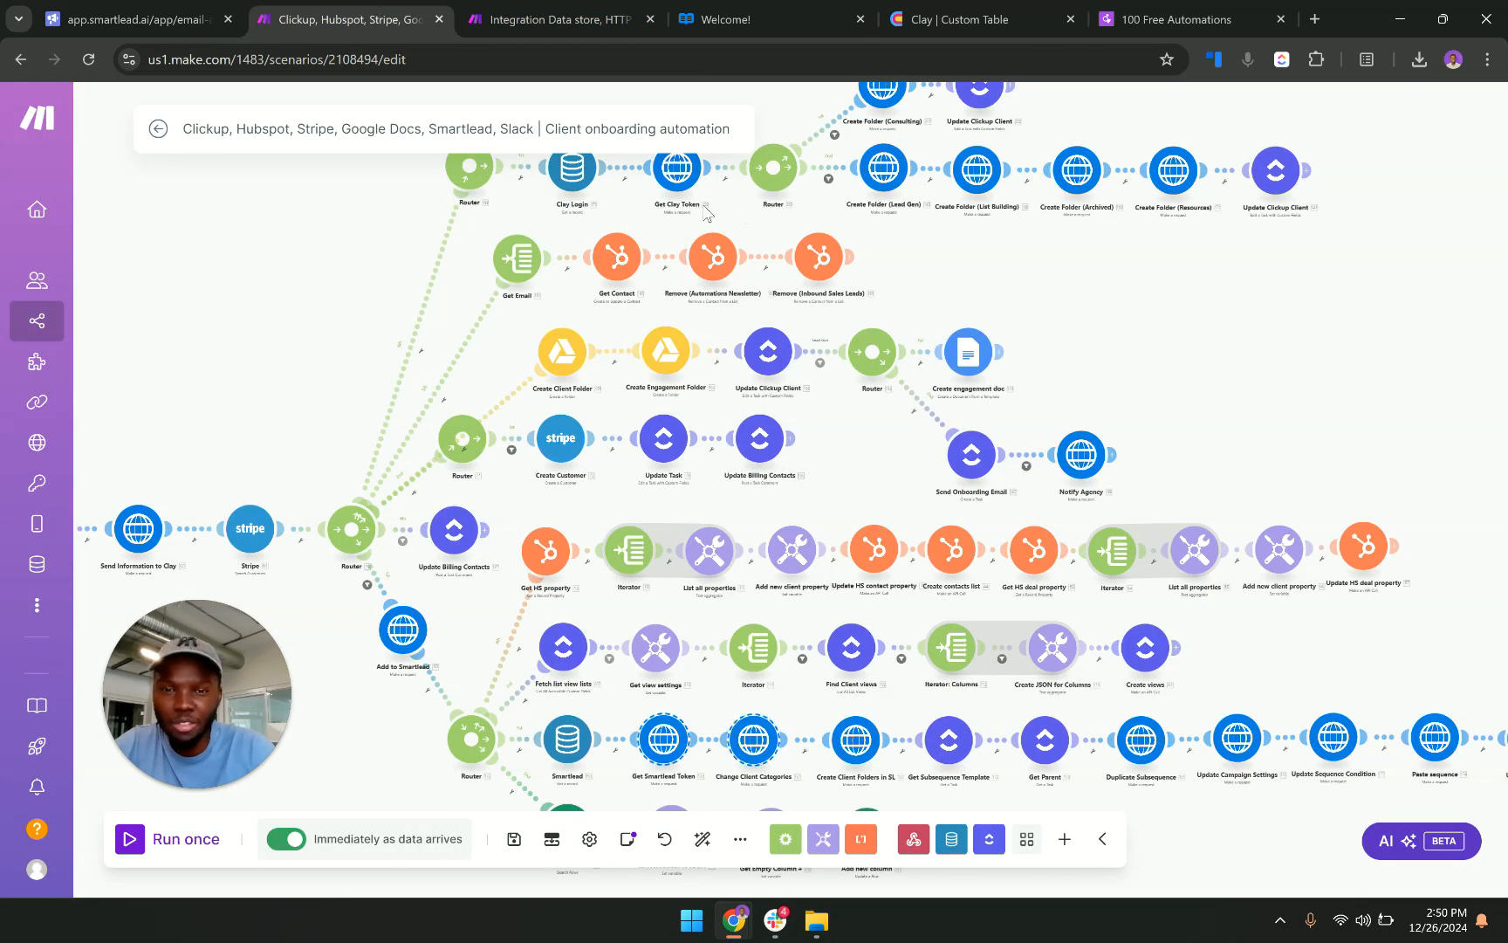
Back in Smartlead, save the Personal Details and copy the request URL of the captured auto-generate-mailboxes call.
click(168, 7)
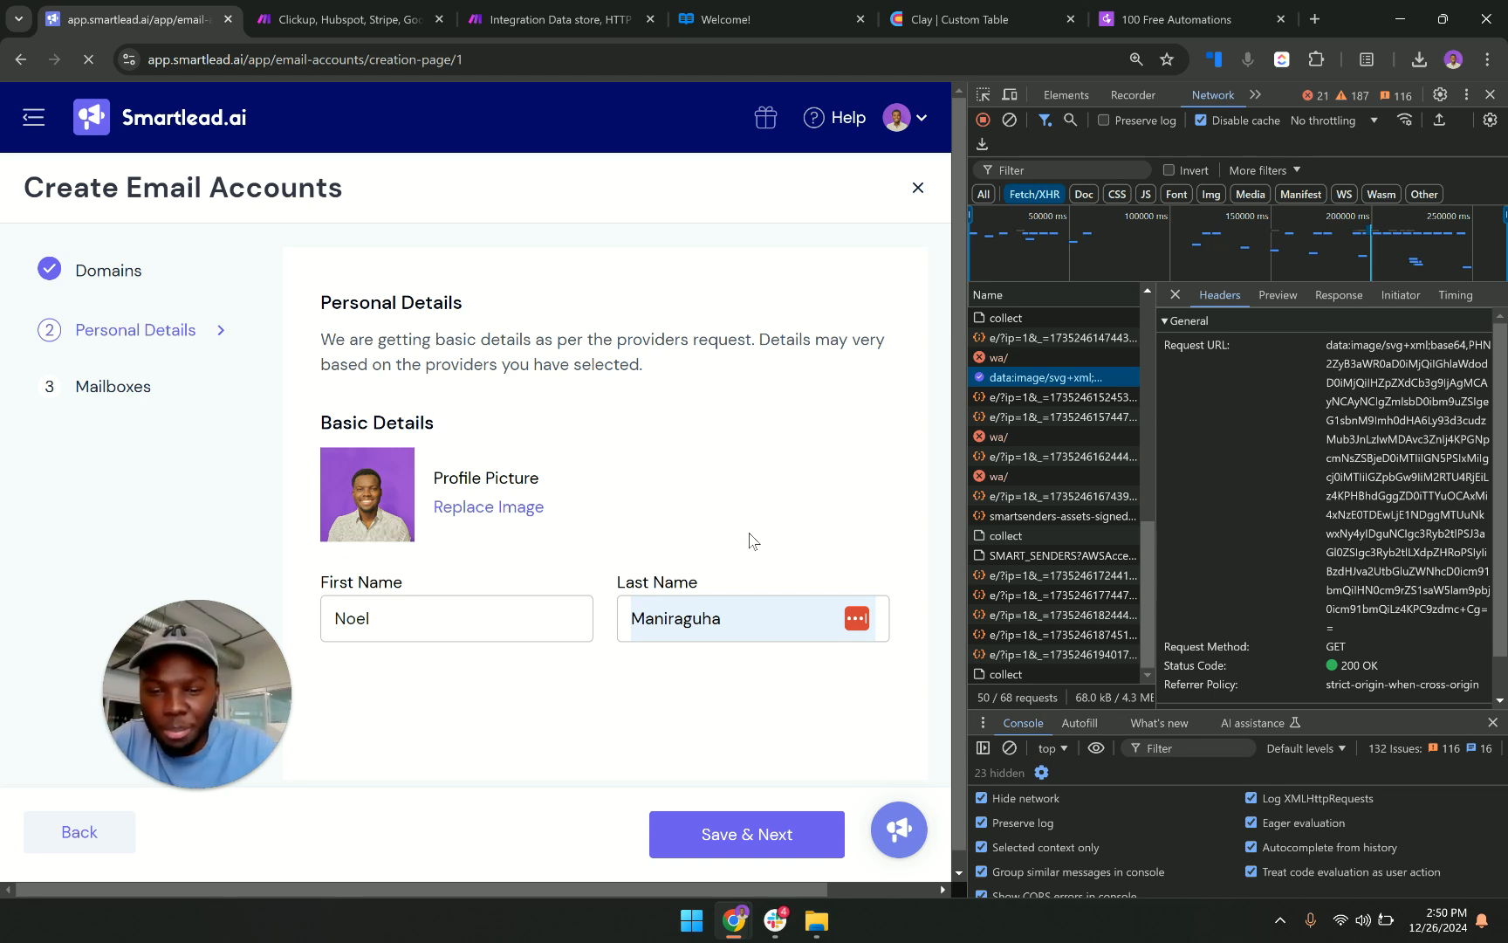
click(723, 833)
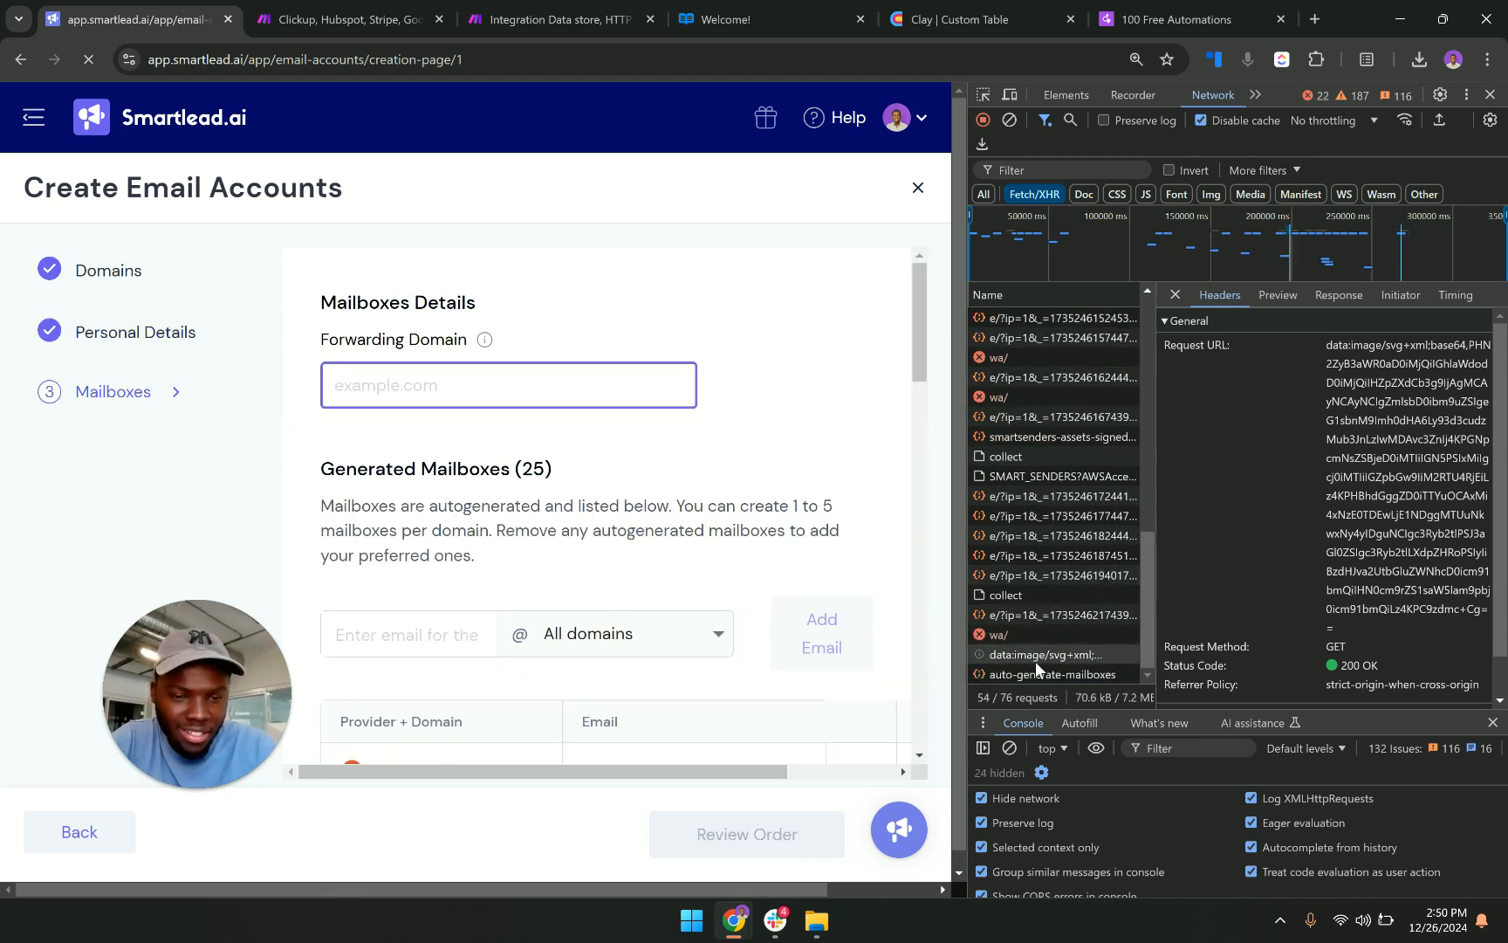
click(1034, 665)
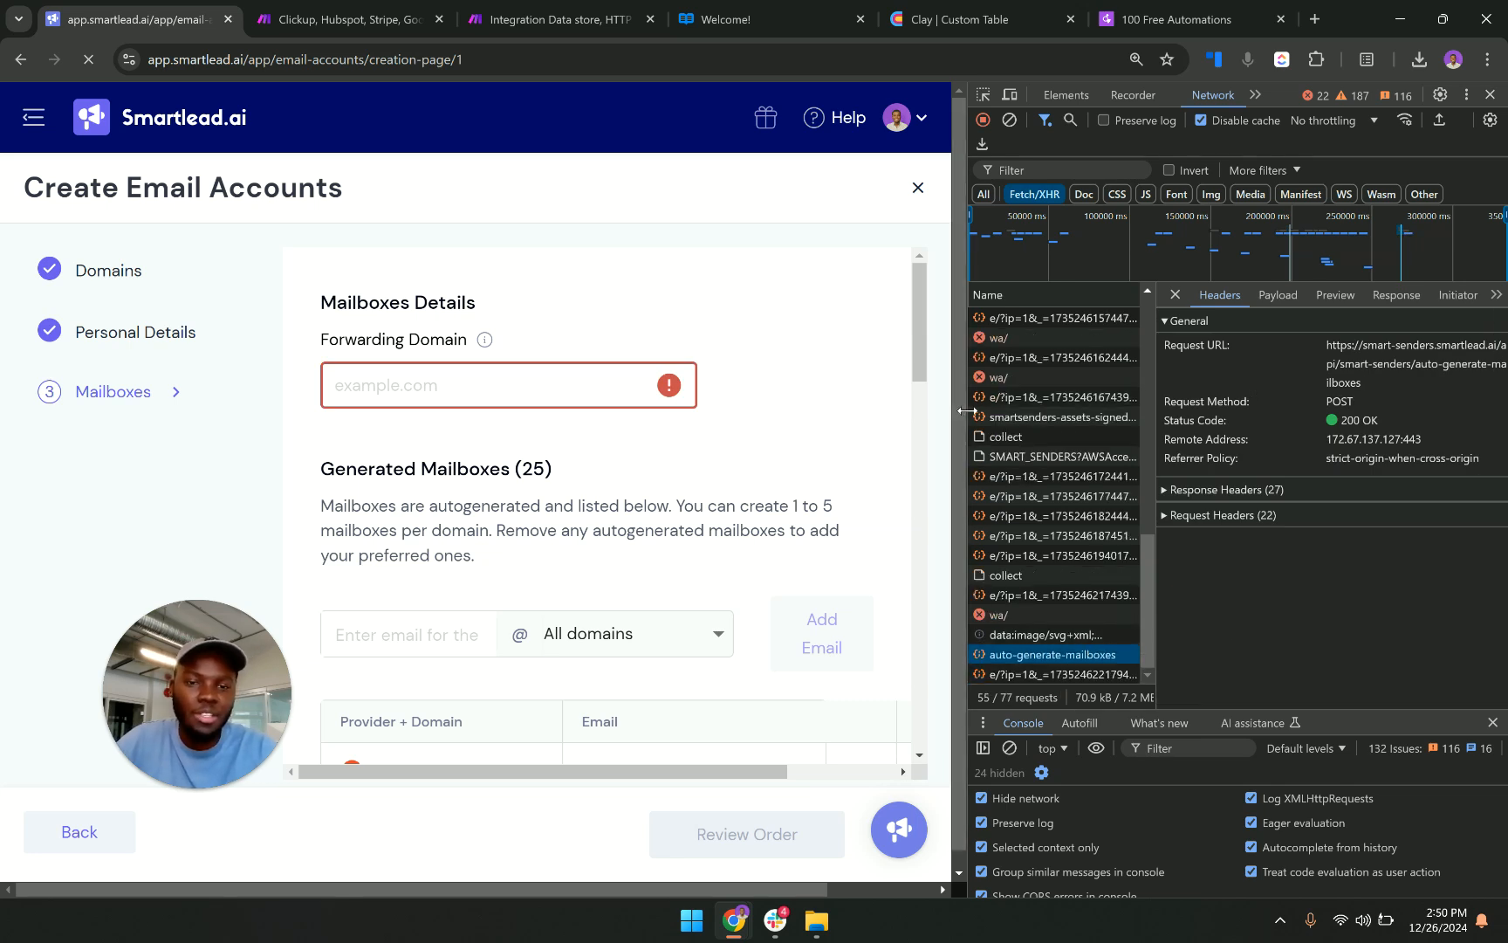
drag(967, 411, 853, 412)
triple_click(1250, 328)
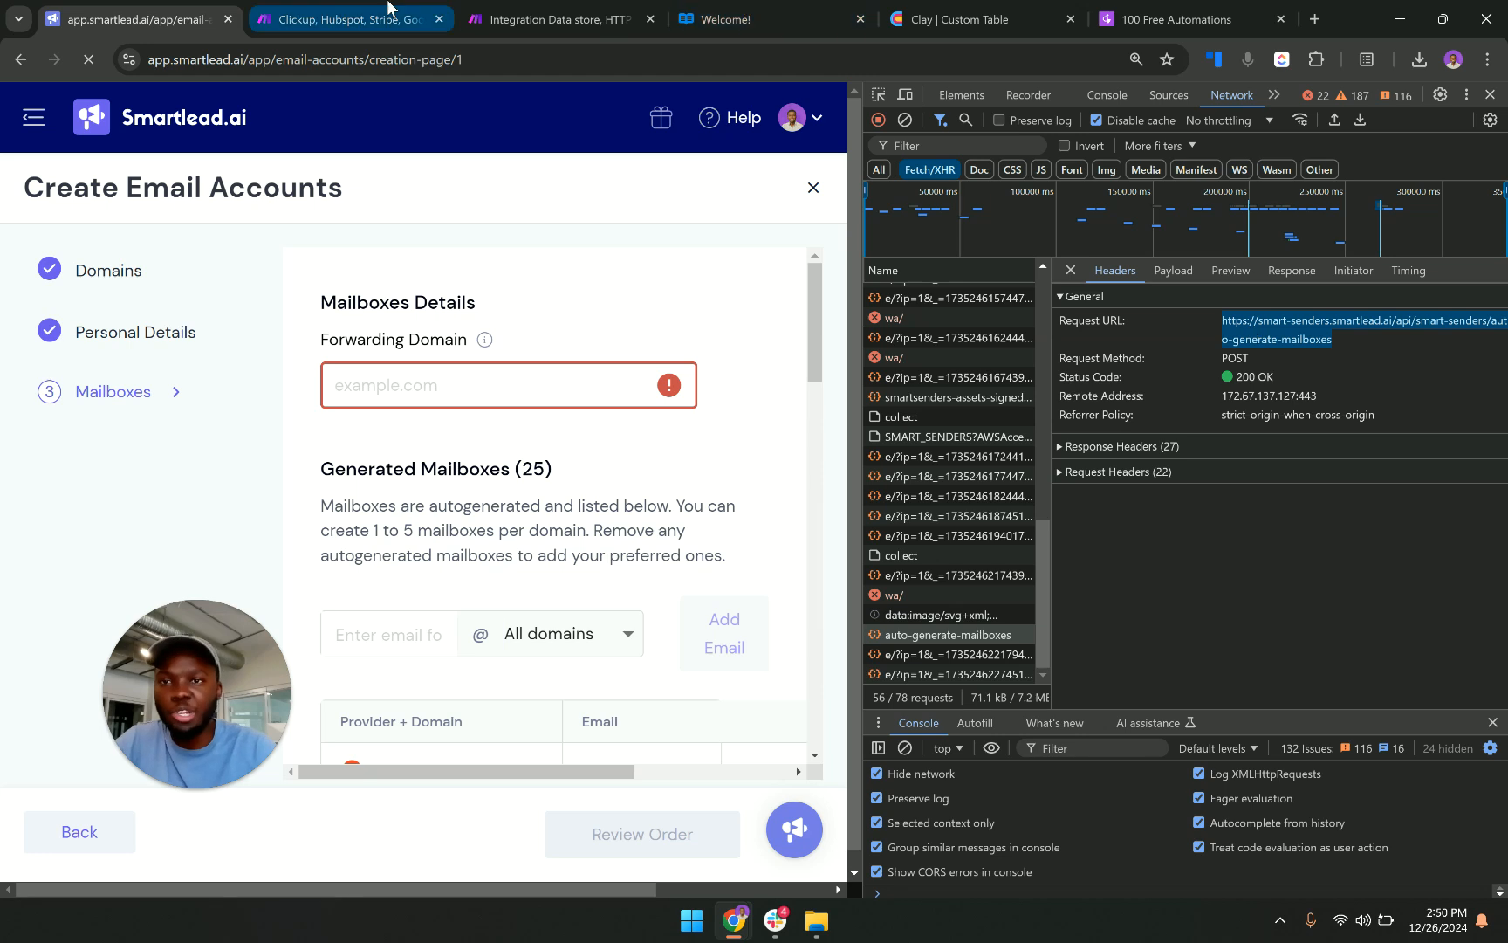
Switch to the Integration Data store, HTTP scenario in Make and clone the Get Domains module.
click(349, 20)
click(610, 20)
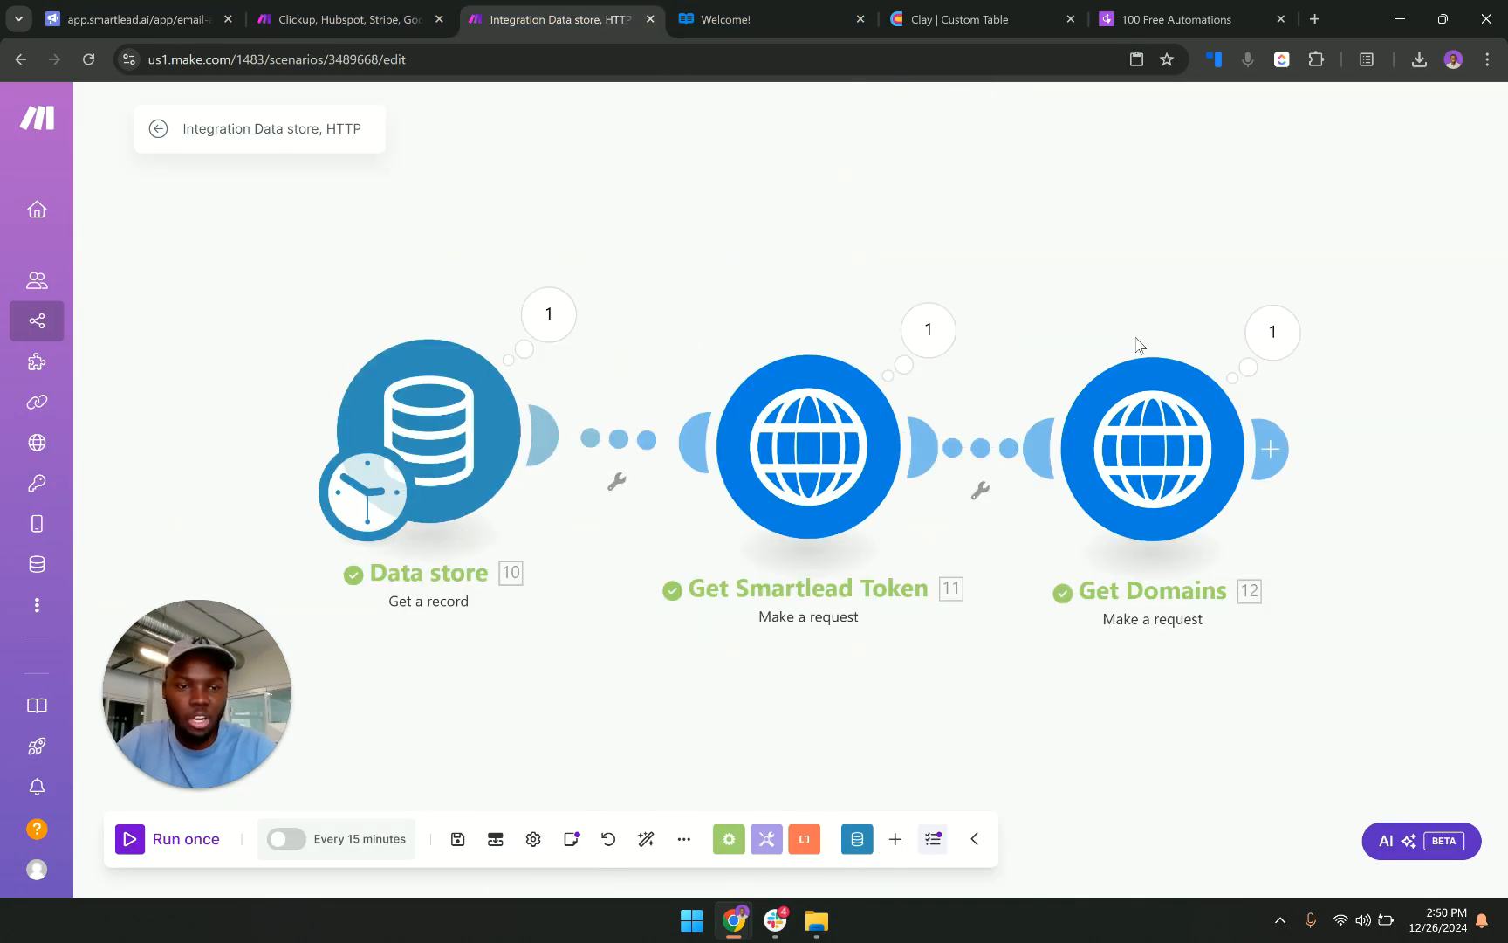
right_click(1176, 427)
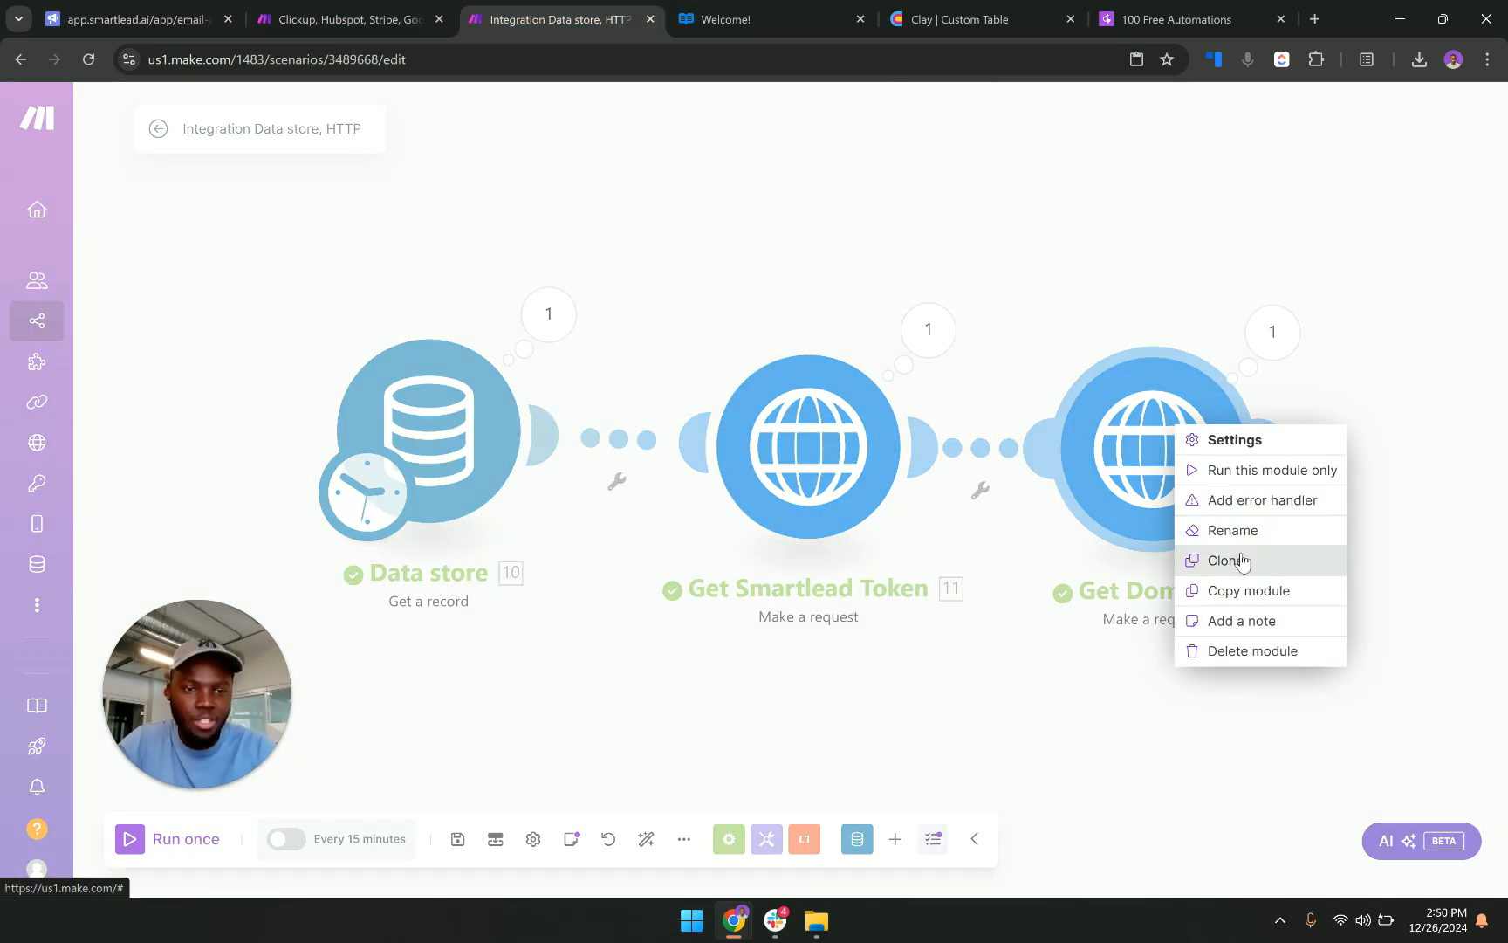
click(1242, 561)
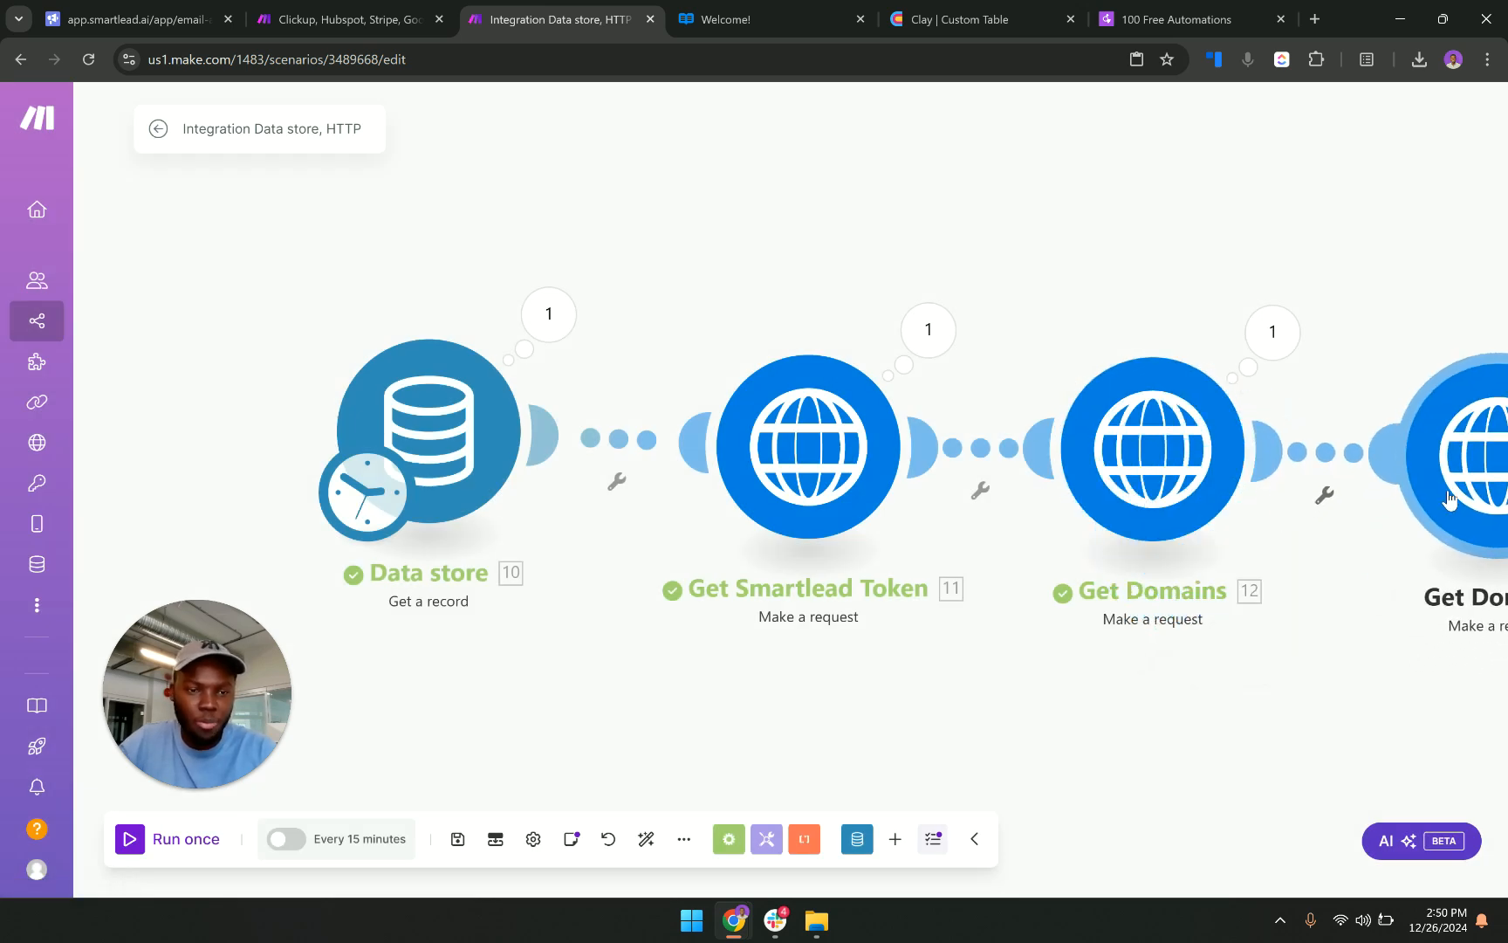
click(1449, 498)
drag(1256, 714, 926, 738)
Rename the cloned module as "Buy Domains".
right_click(1117, 548)
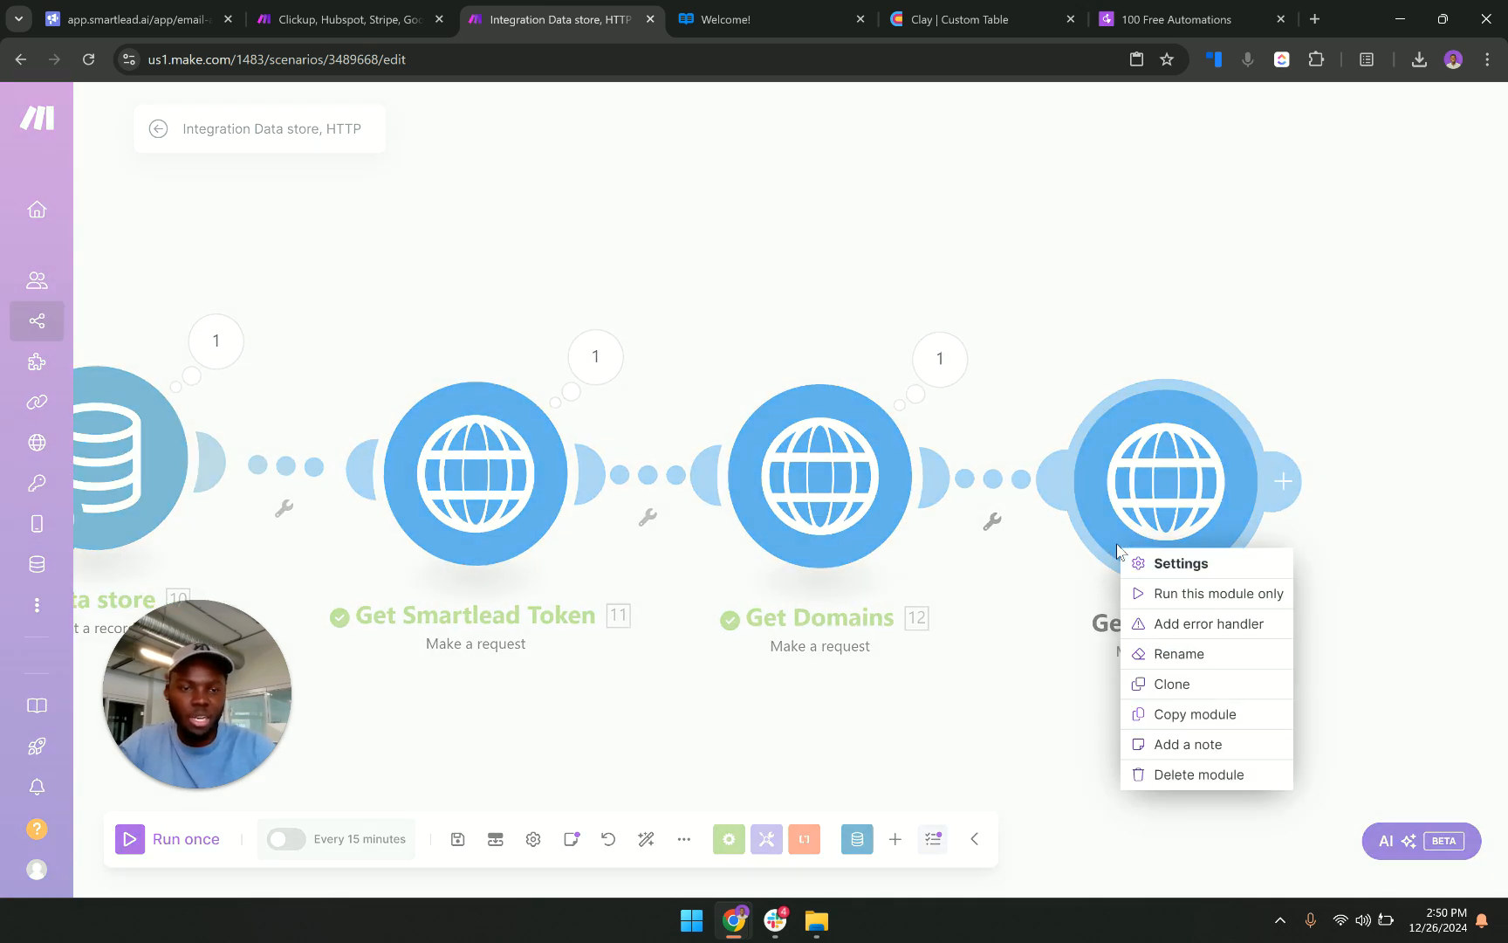
click(1135, 653)
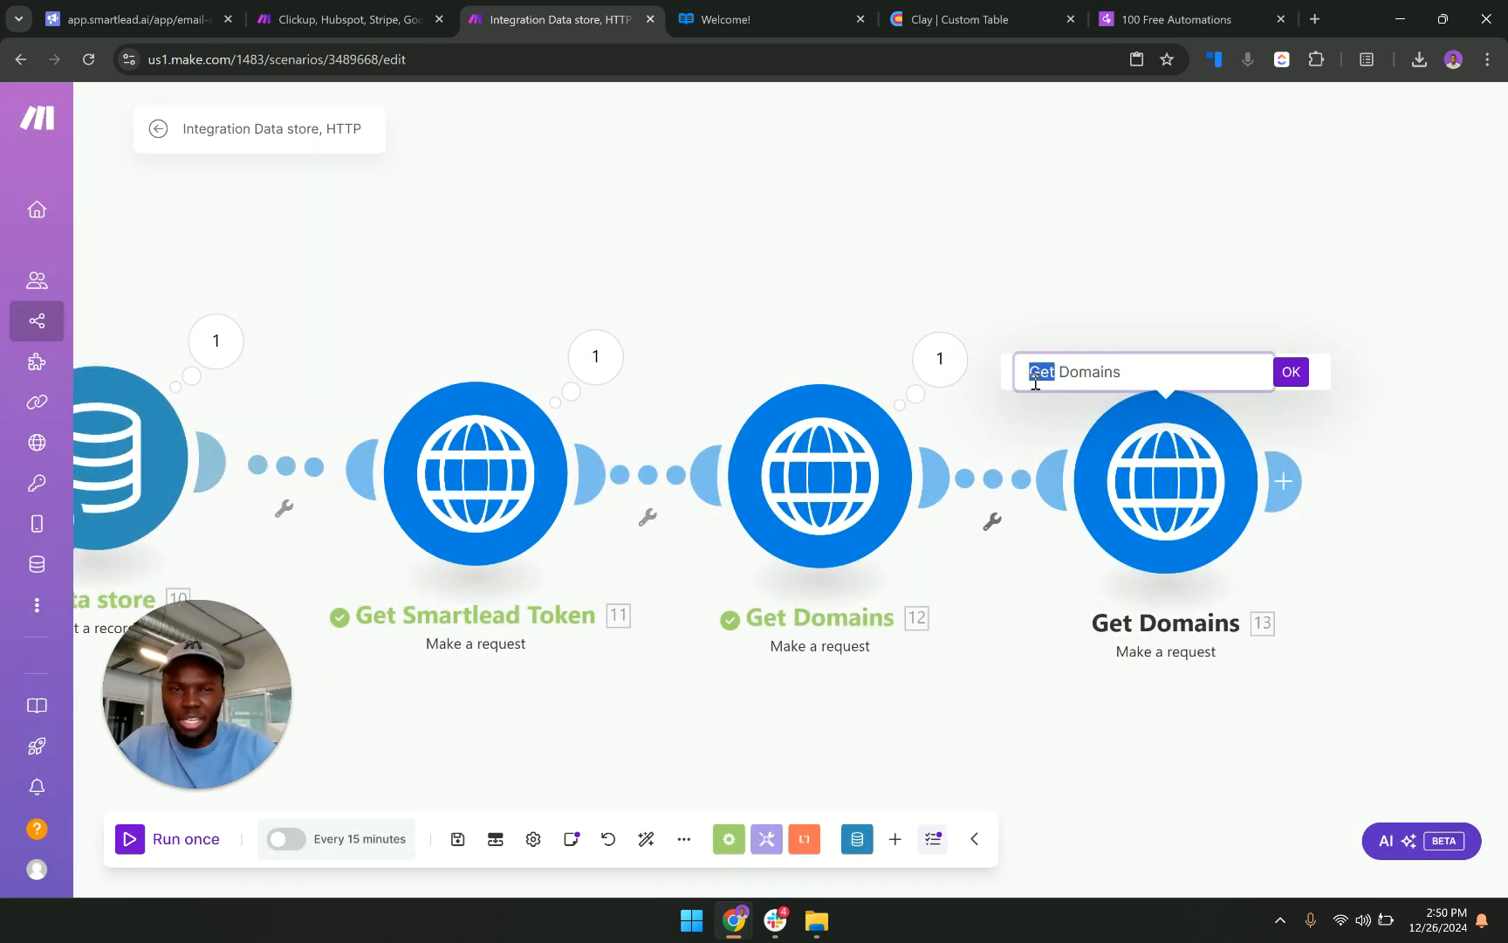
key(Caps_Lock)
text(Buy)
key(Return)
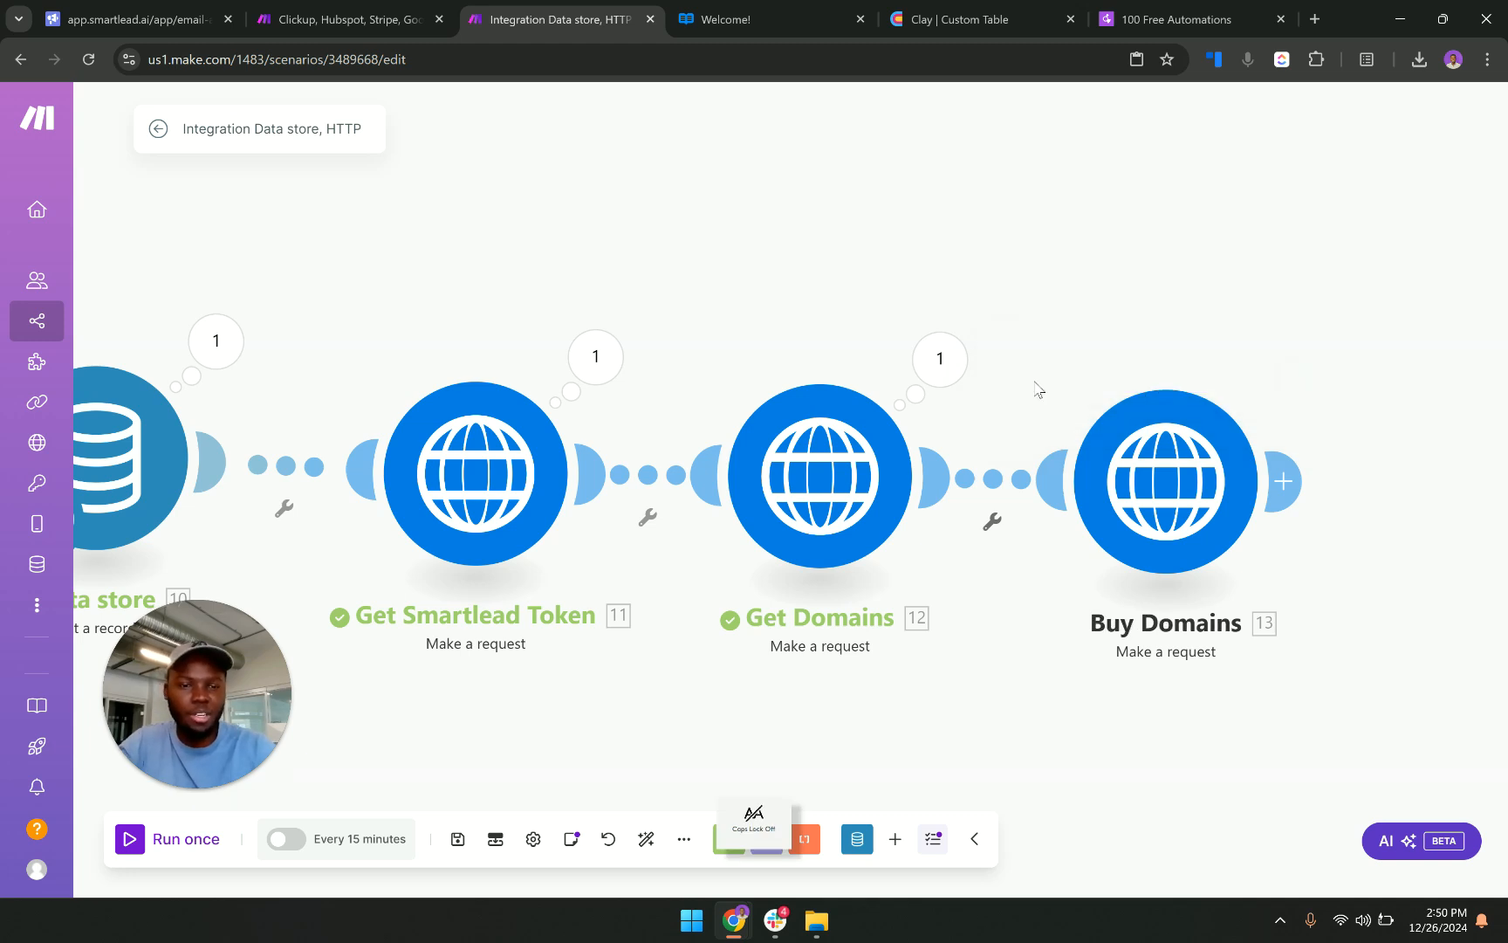
click(1146, 471)
click(896, 270)
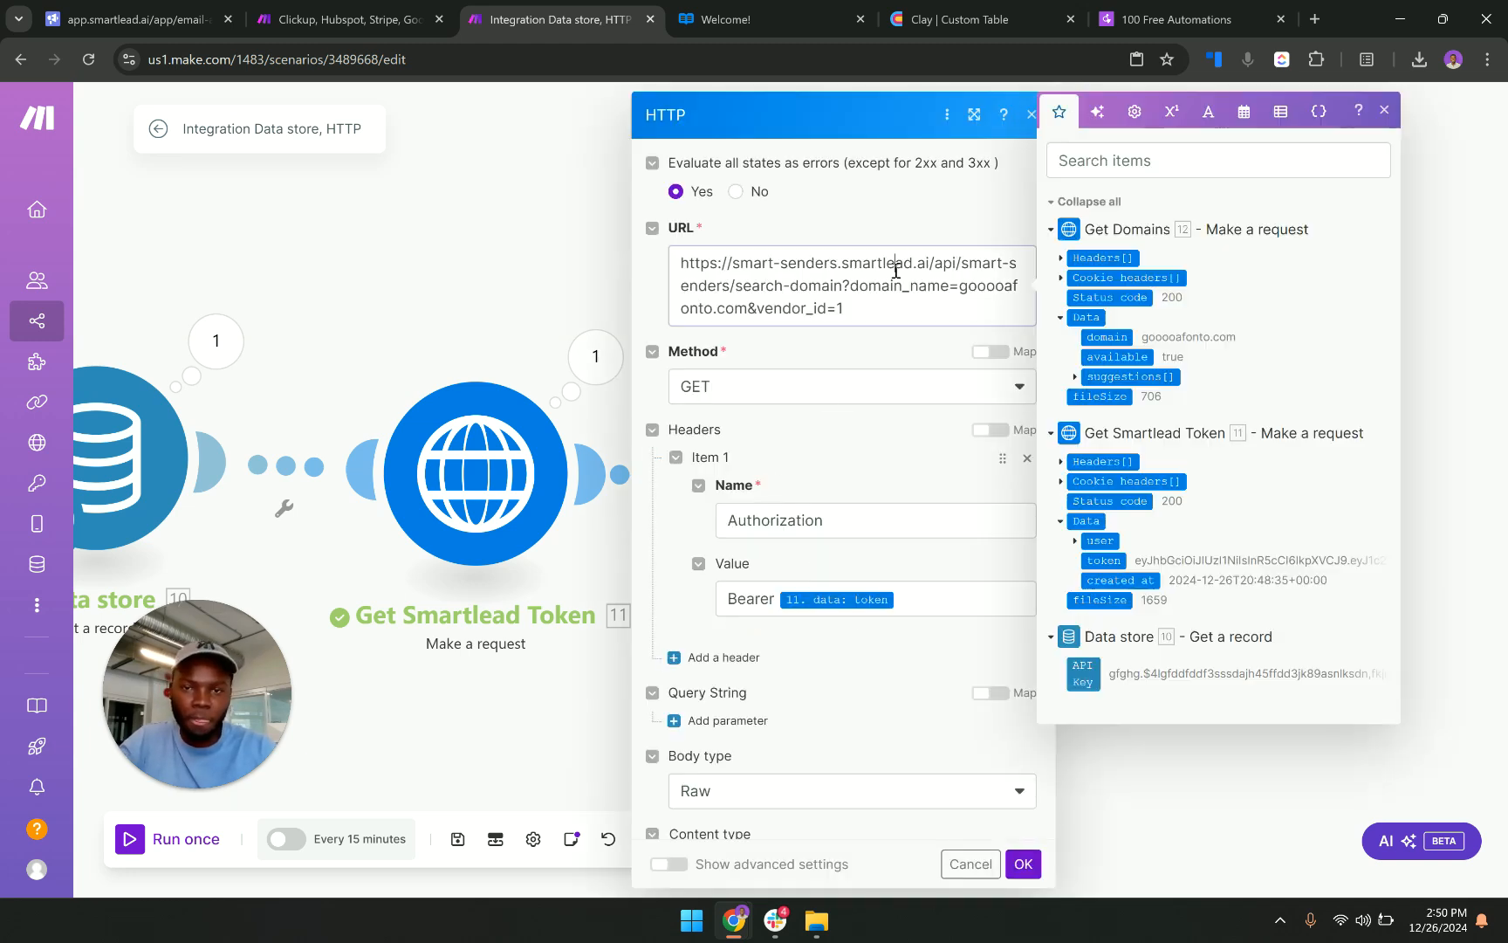
key(ctrl+a)
text(https://smart-senders.smartlead.ai/api/smart-senders/auto-generate-mailboxes)
click(921, 199)
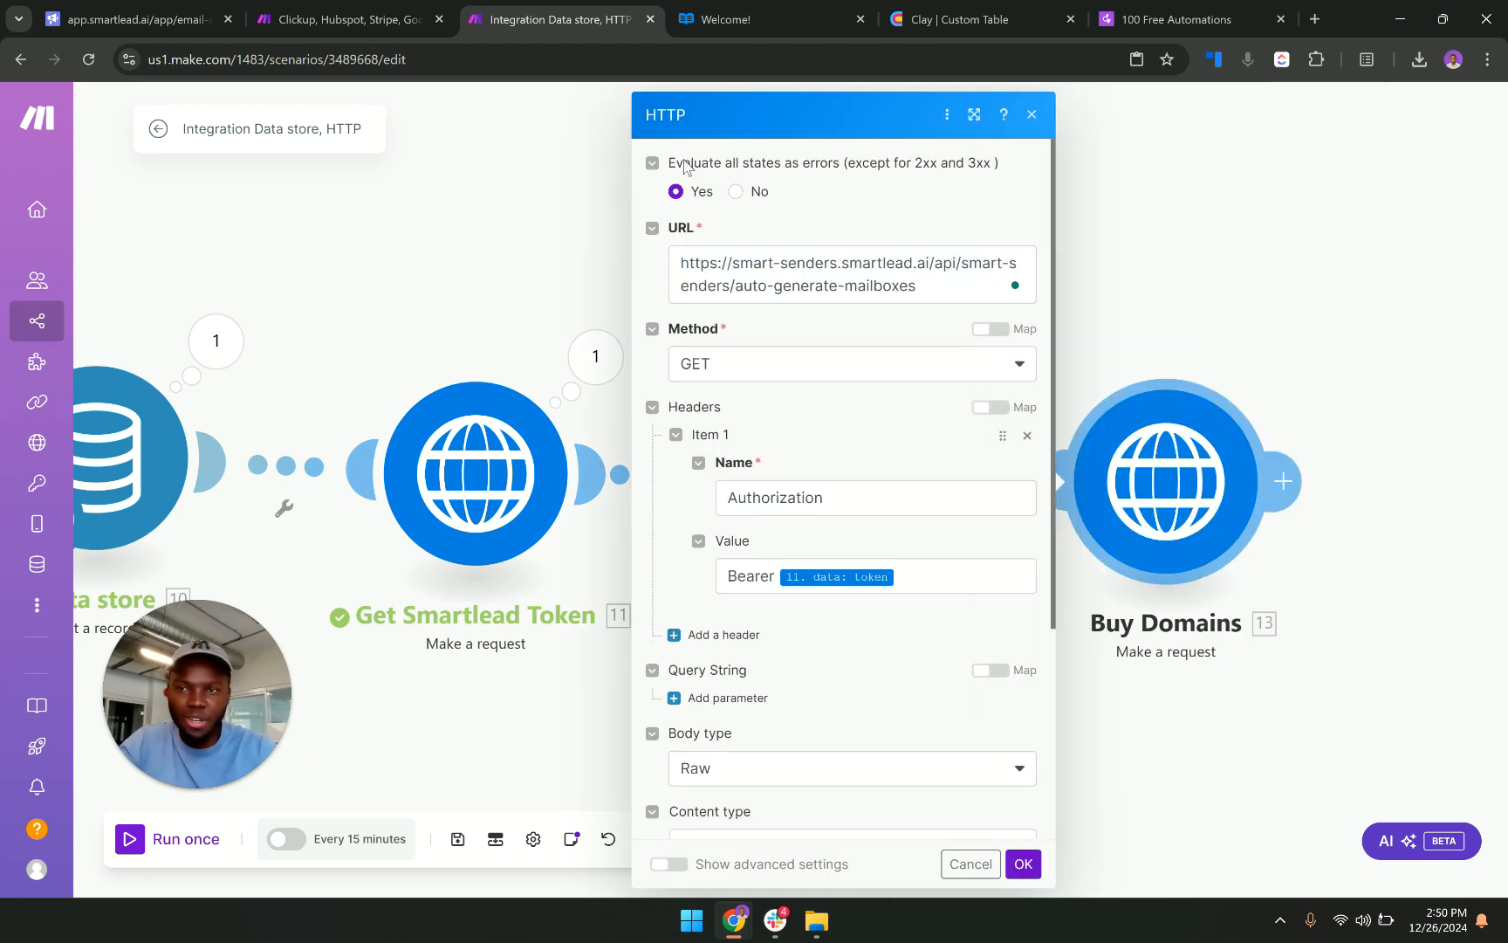
Switch to Smartlead and copy the raw source of the auto-generate-mailboxes call's request payload.
click(131, 19)
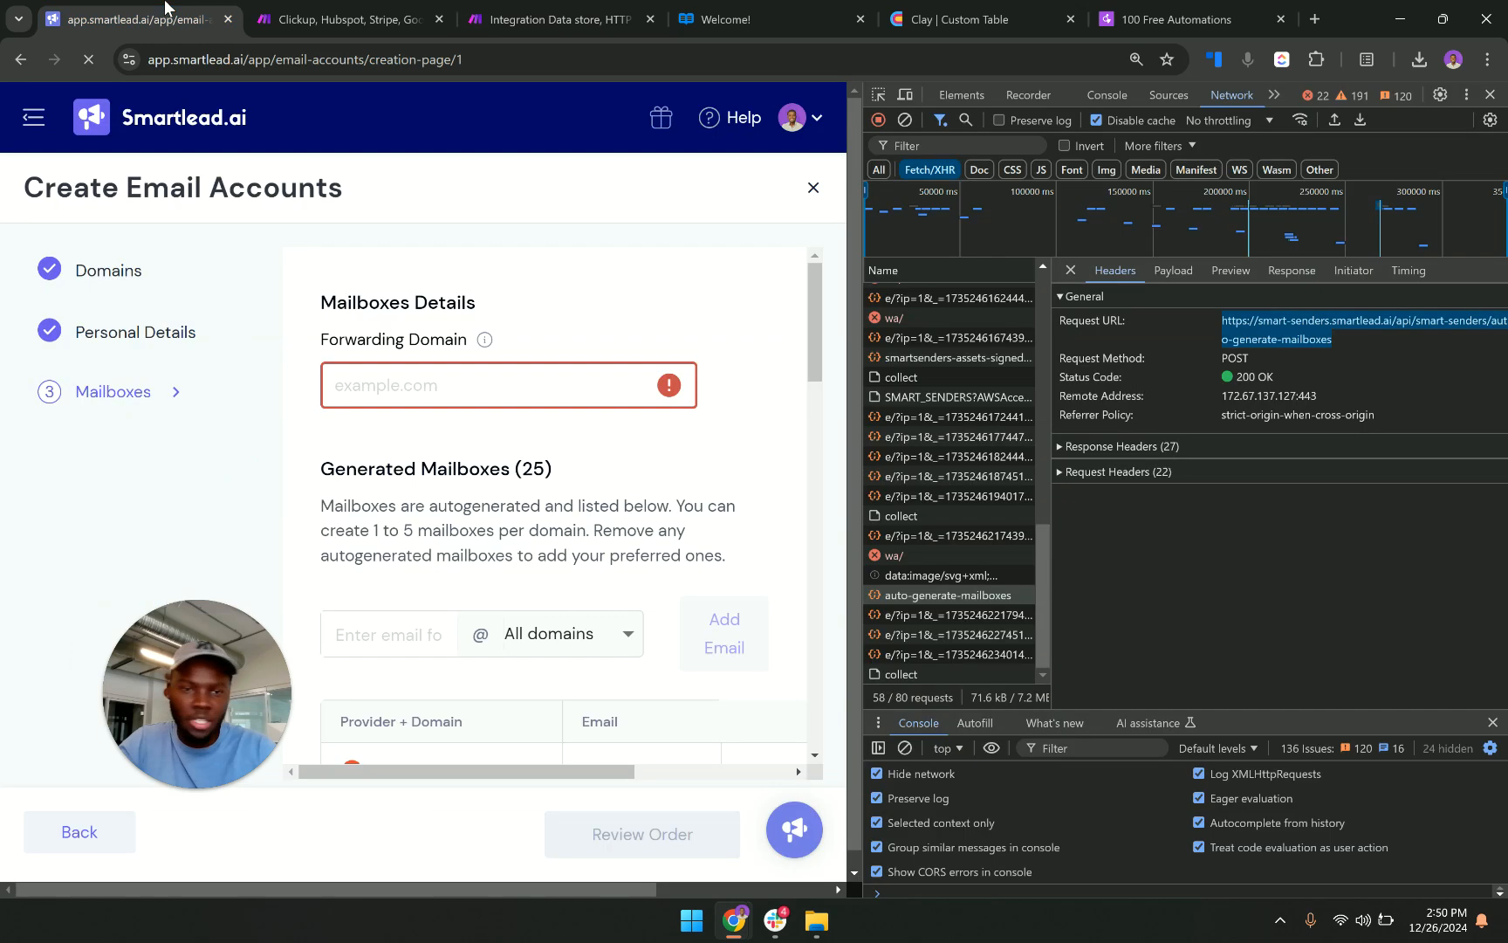
click(1176, 272)
click(1211, 293)
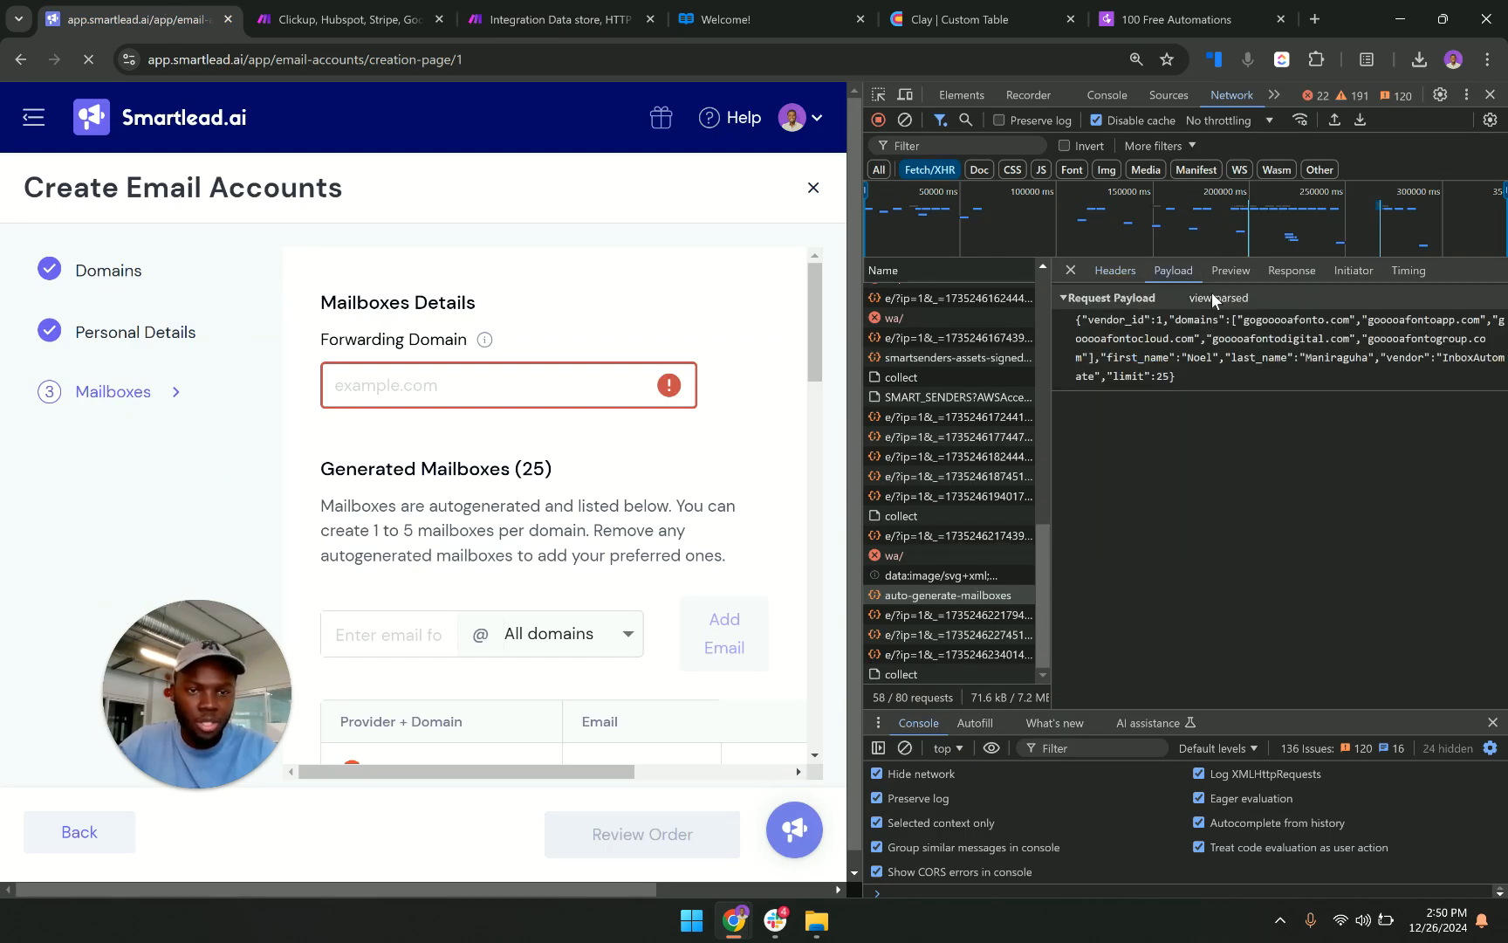
drag(1177, 377, 1066, 321)
Return to the Make scenario and set the Buy Domains request method to POST.
click(550, 19)
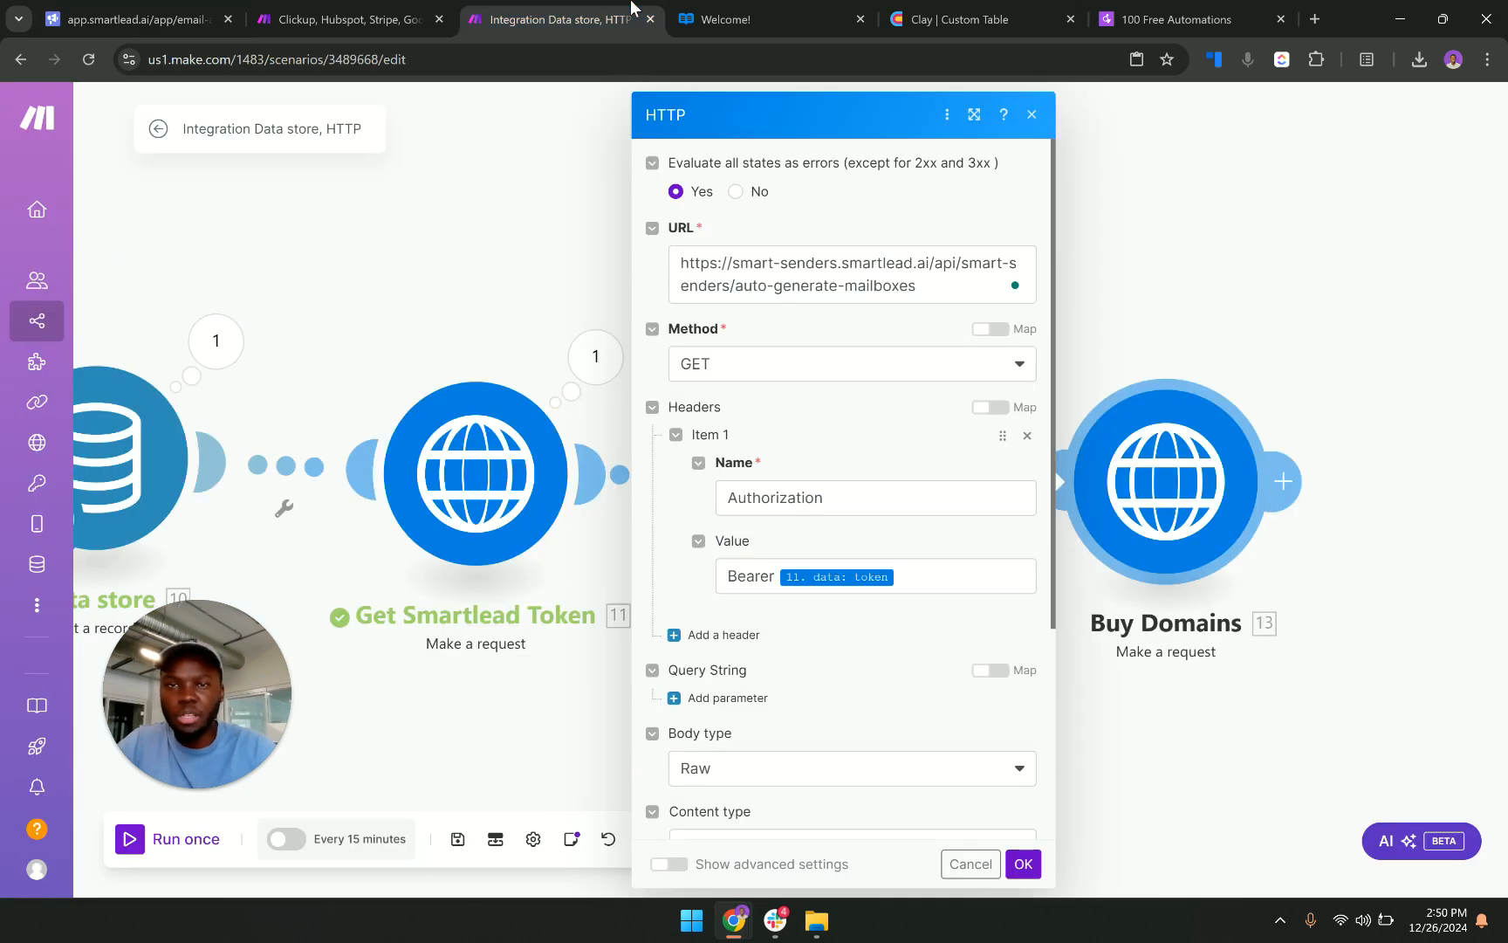
scroll(886, 648, down, 2)
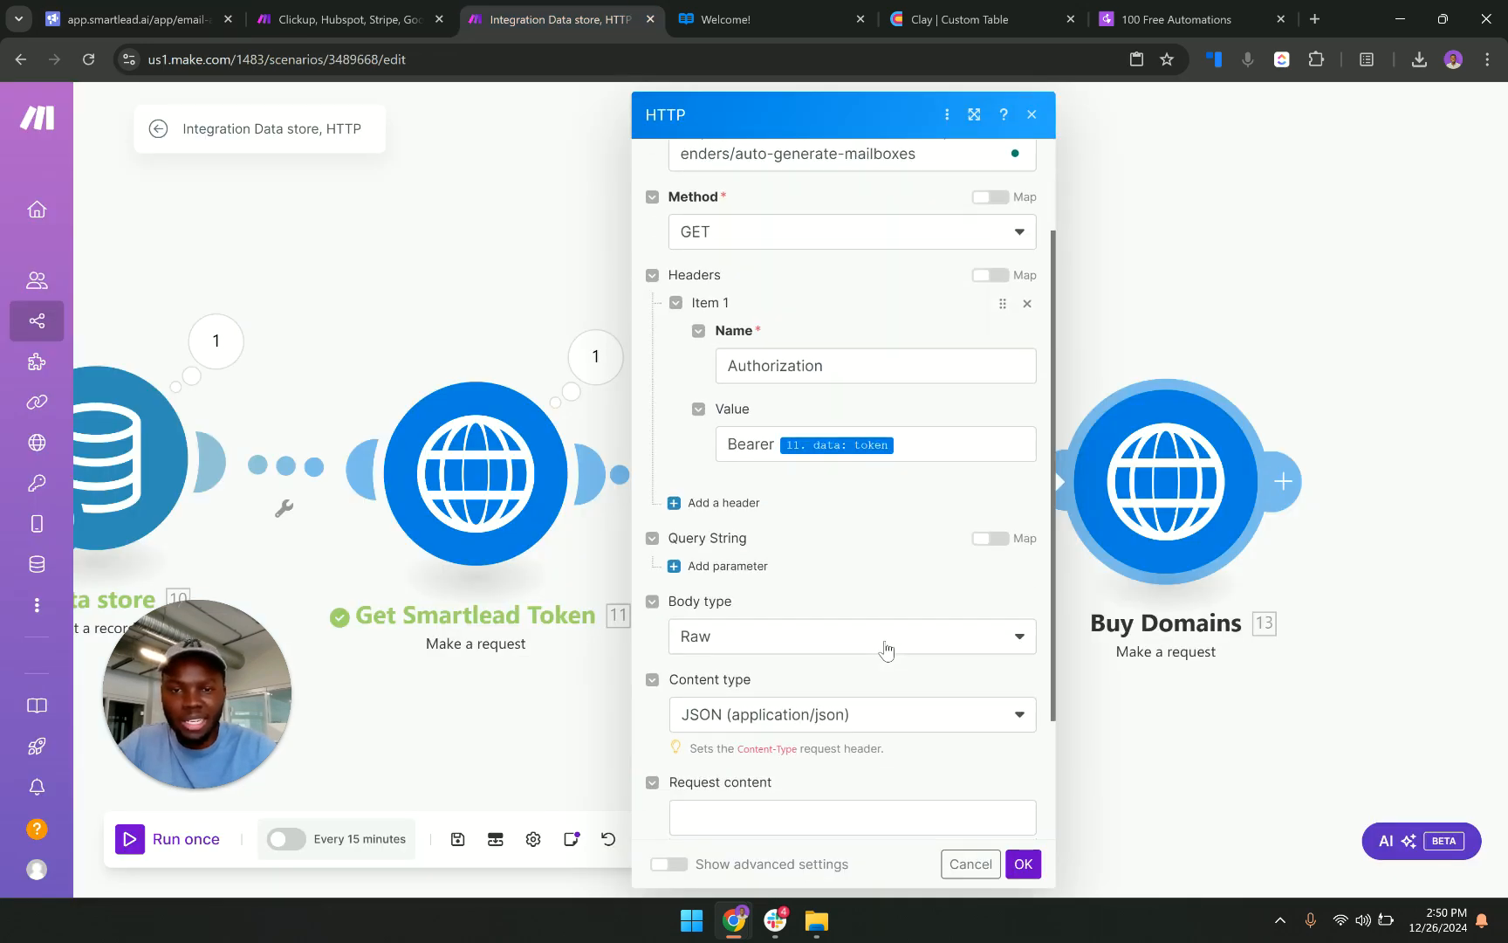
click(702, 220)
click(703, 319)
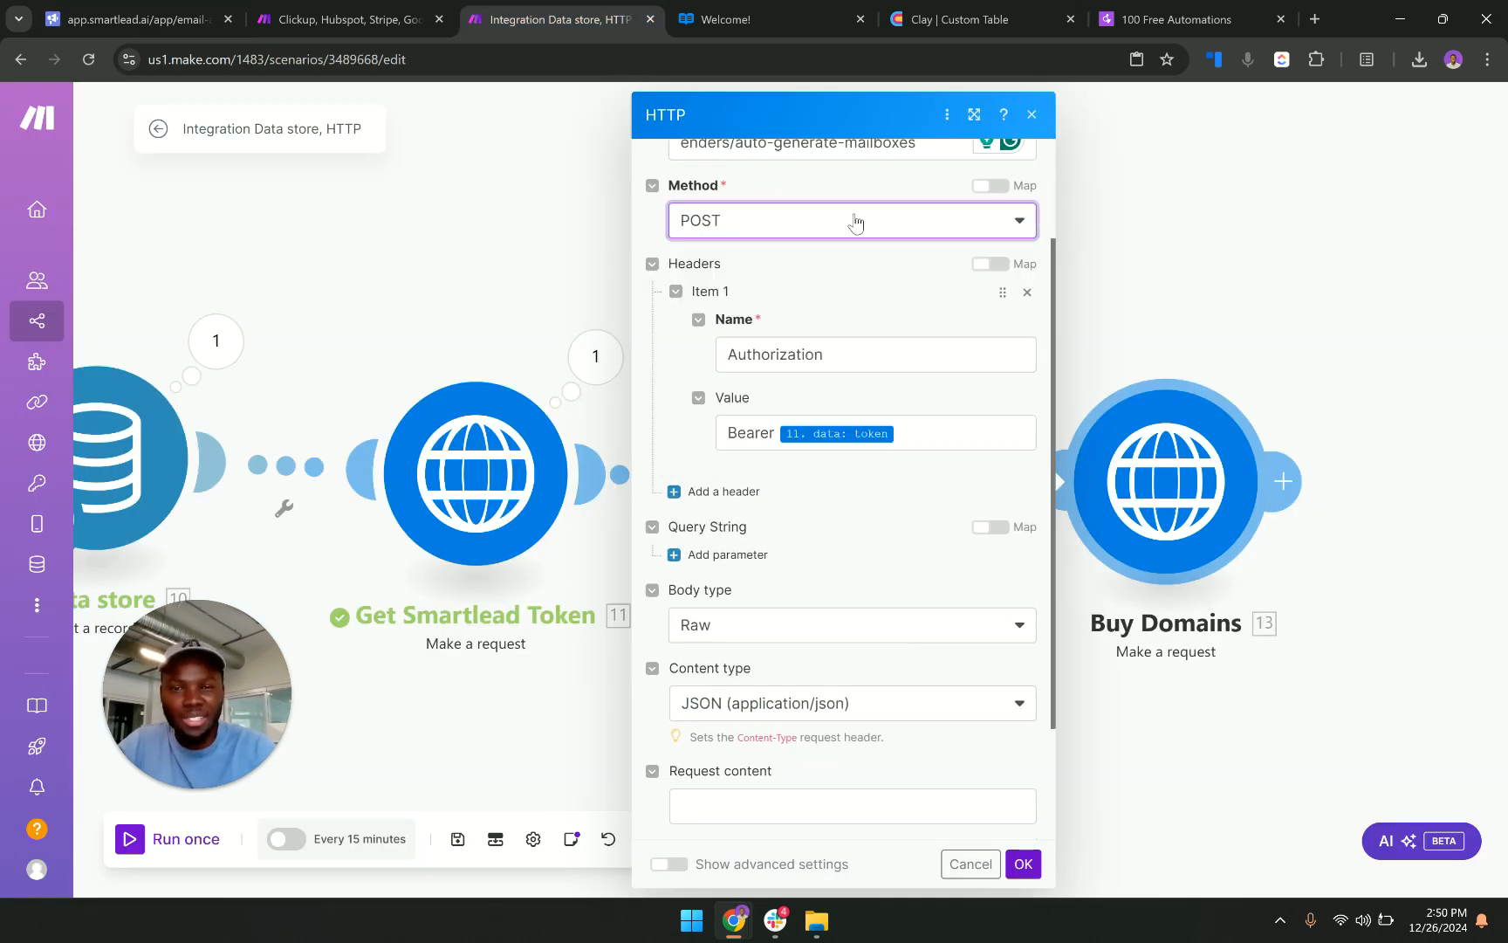
Paste the copied JSON payload into the Buy Domains module's request content.
scroll(854, 282, down, 2)
click(802, 646)
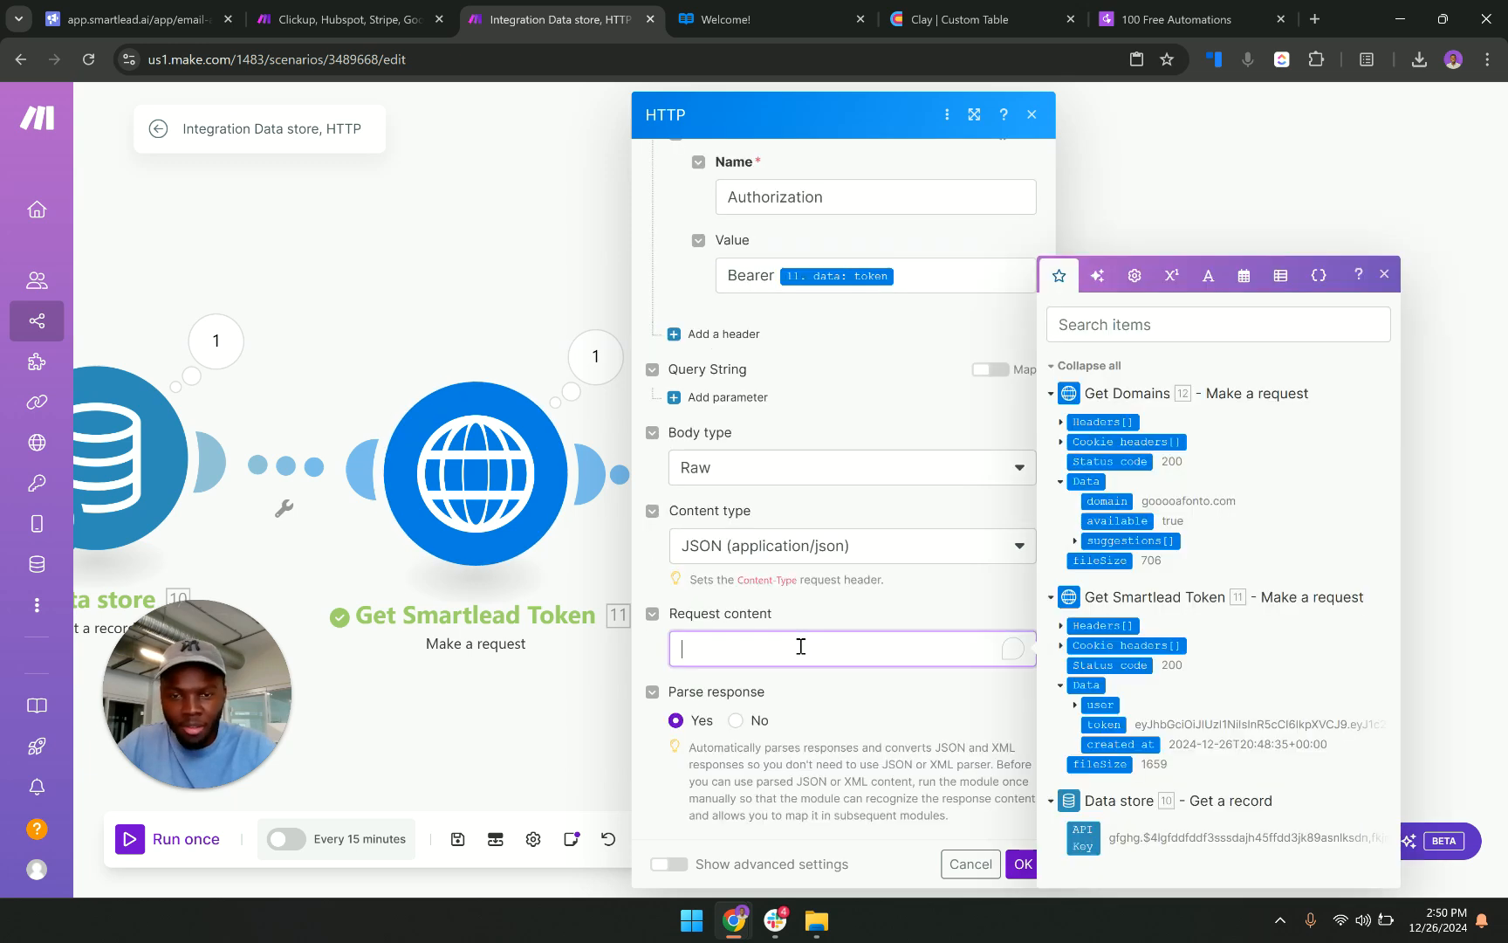
key(ctrl+v)
click(846, 615)
scroll(768, 663, down, 1)
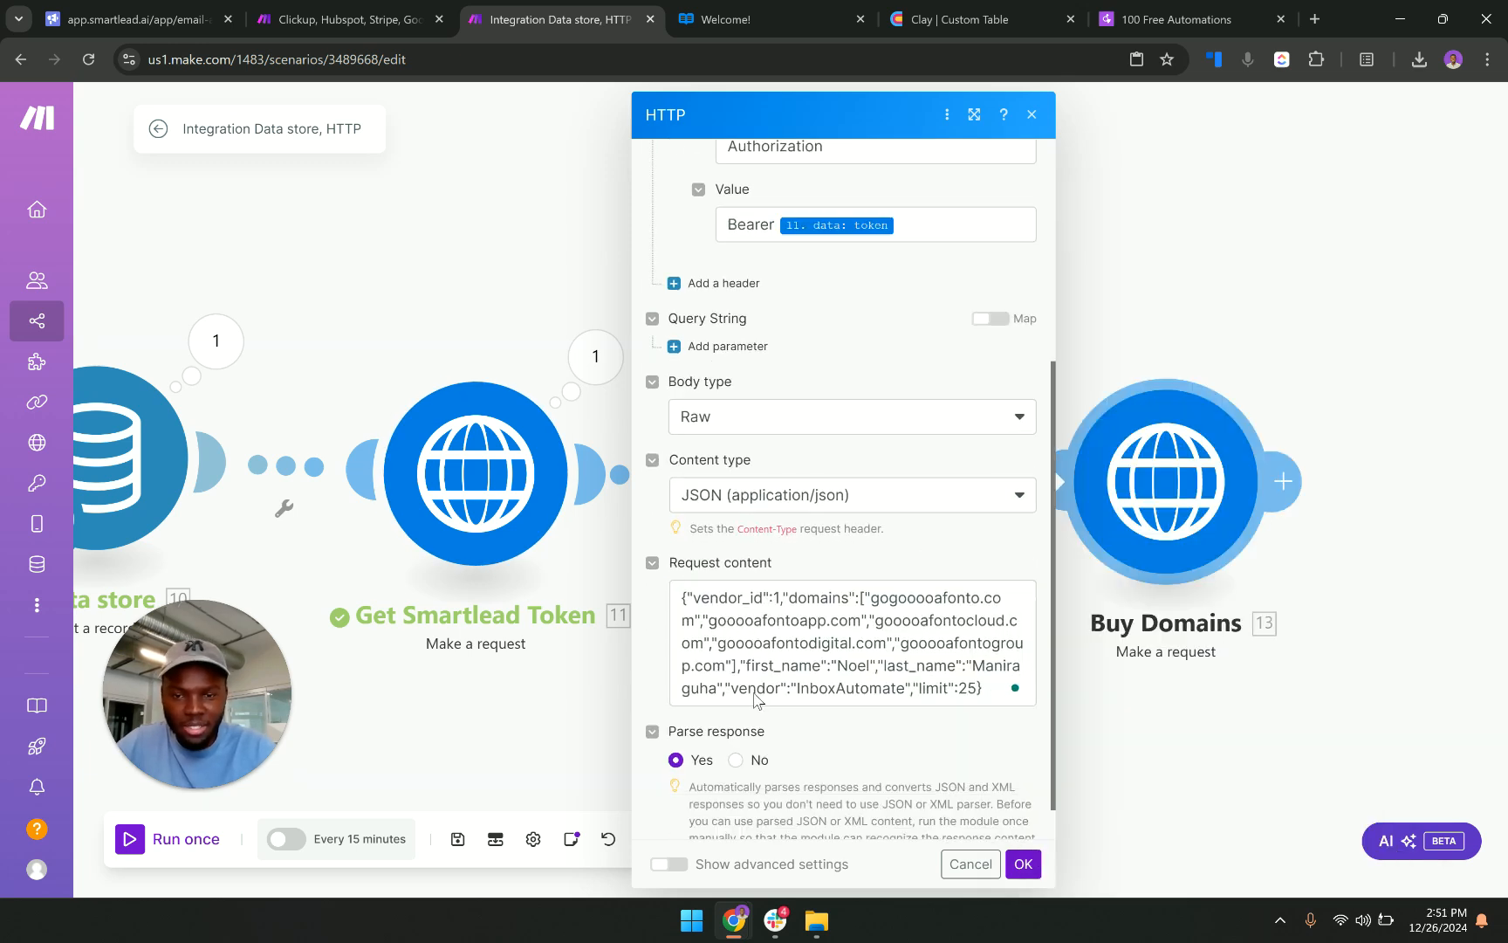
Break the request content into blank-line-separated blocks for vendor_id, domains, the first and last name, vendor and limit.
click(789, 558)
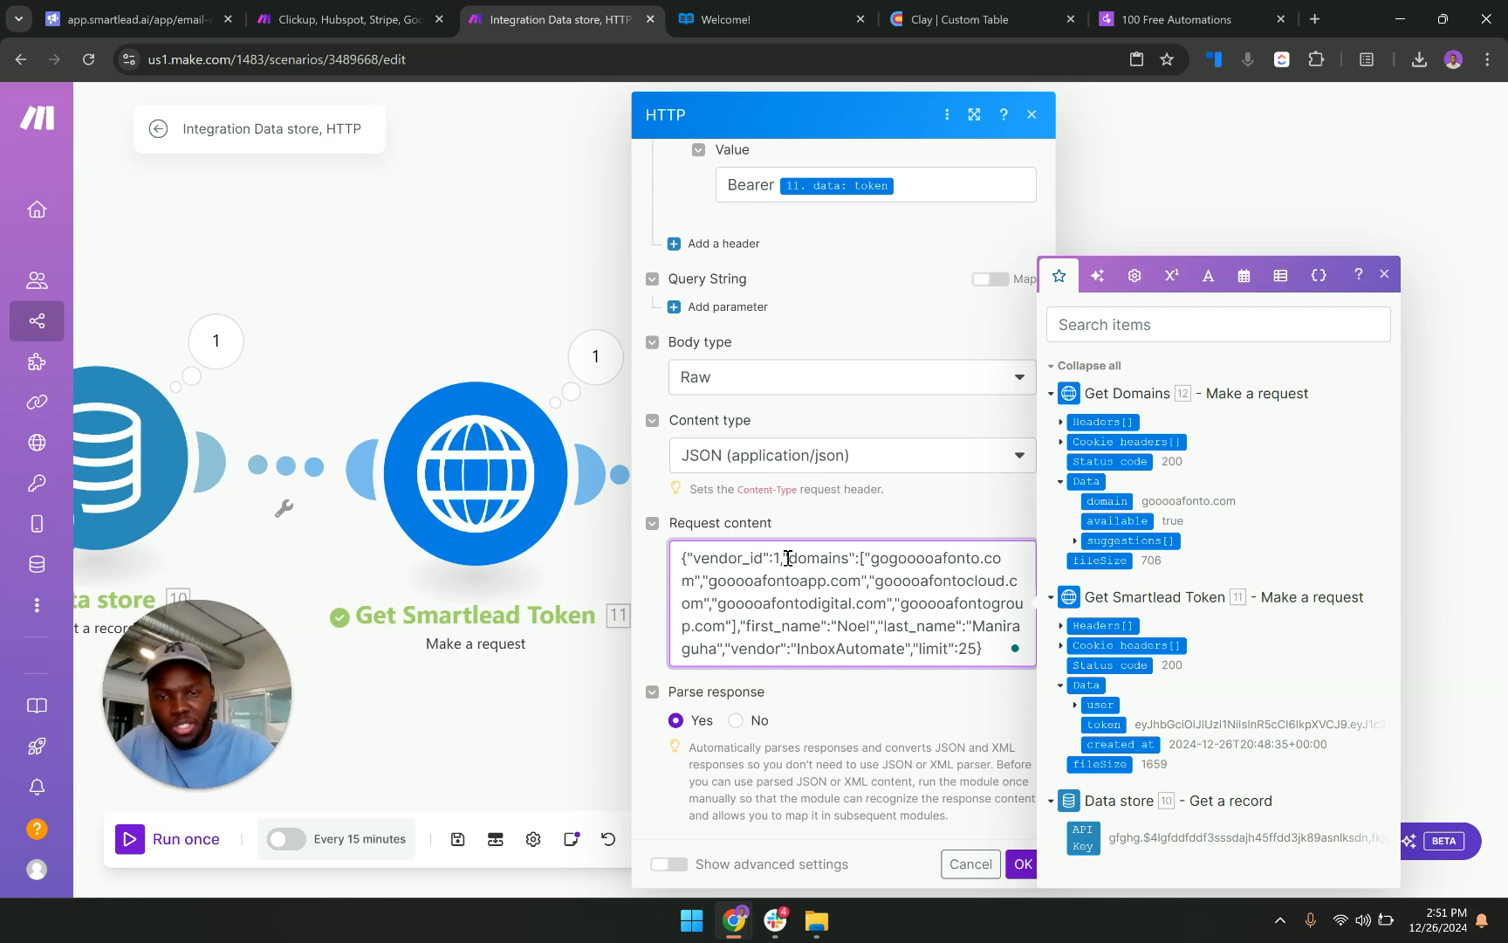
key(Return)
key(Return)
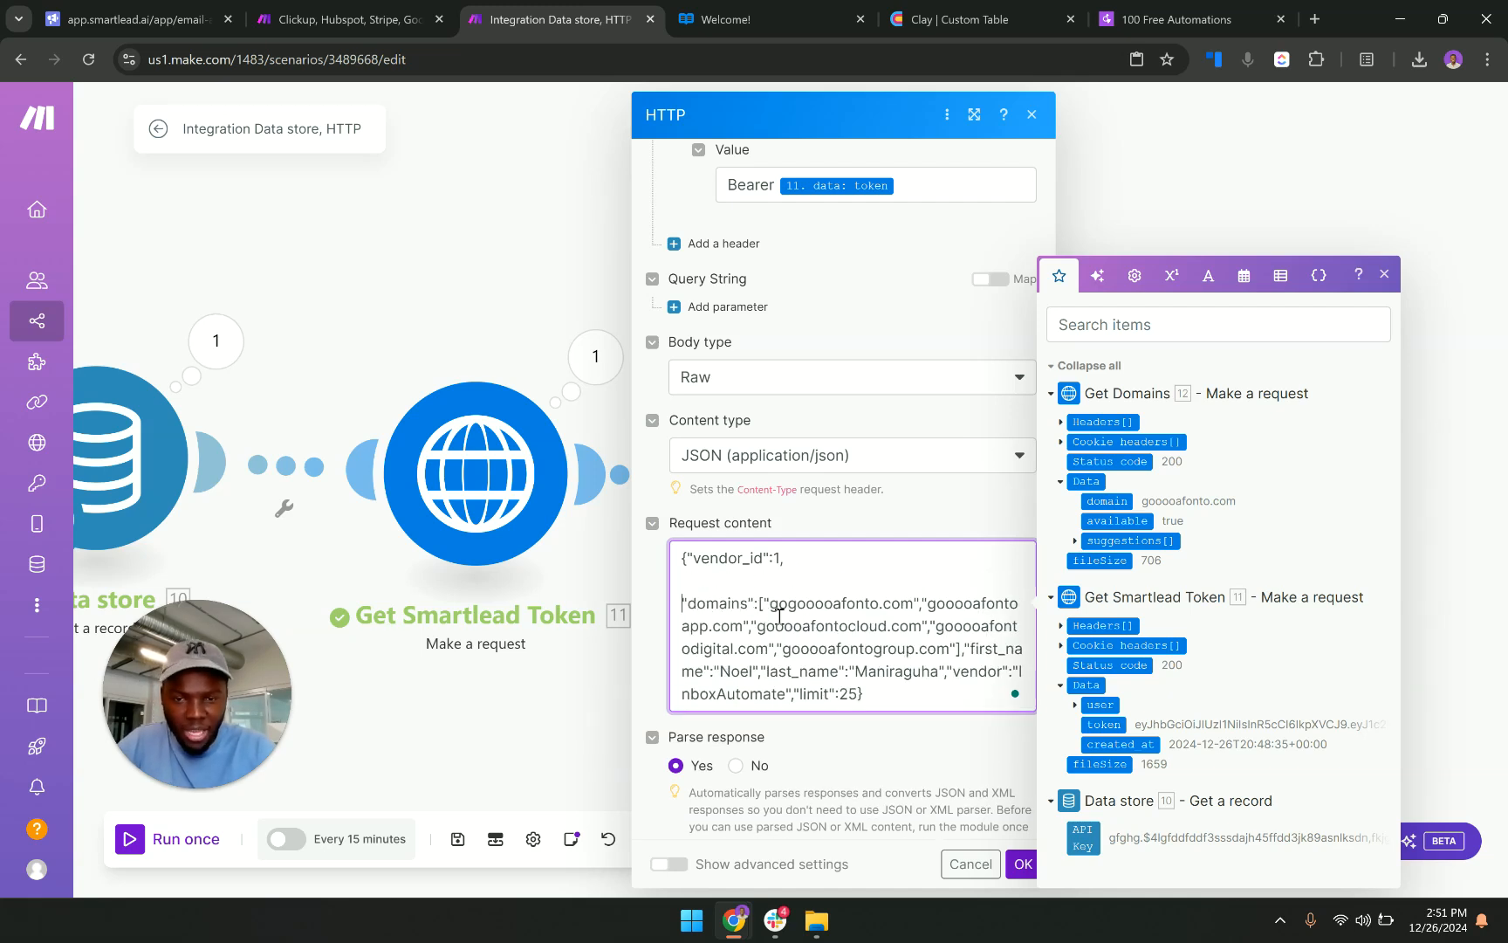
click(967, 646)
key(Return)
key(Return)
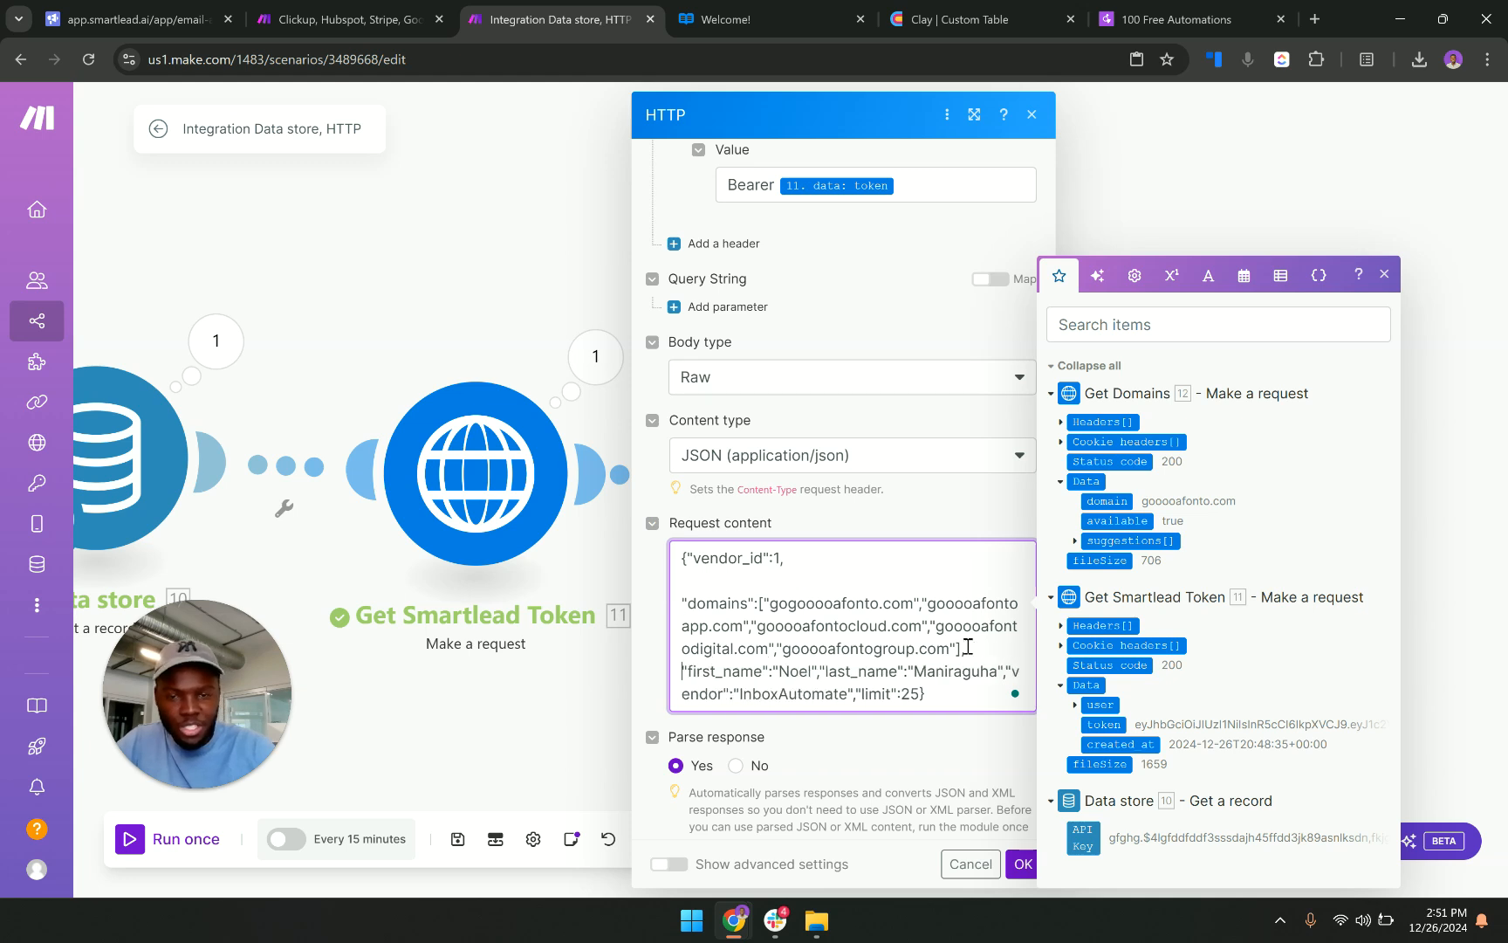
click(1008, 696)
key(Return)
key(Return)
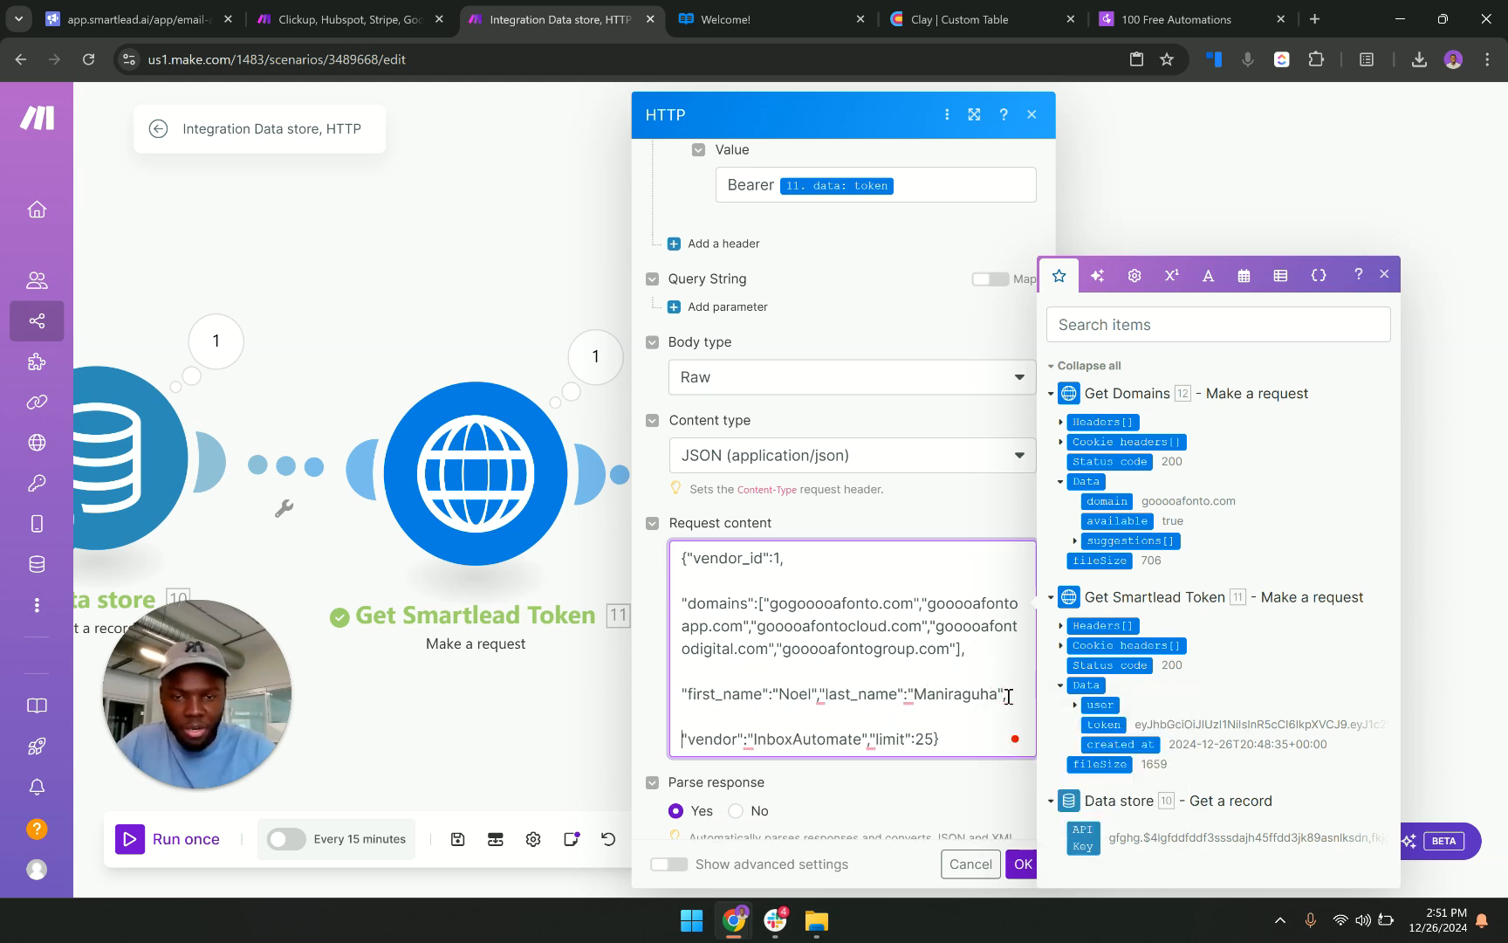
click(869, 741)
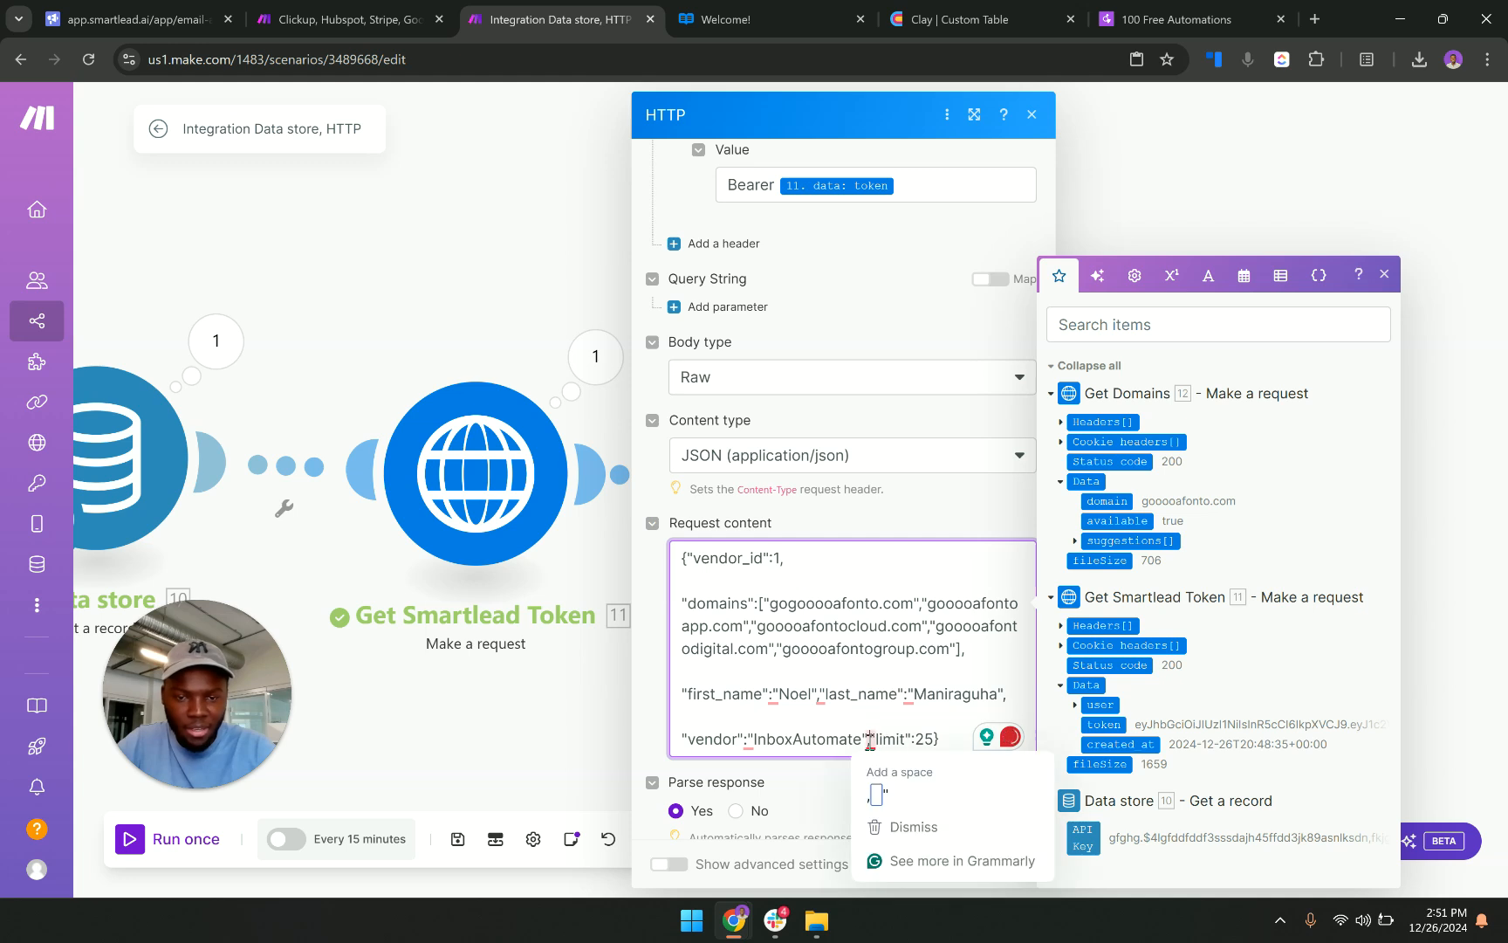
key(Return)
key(Return)
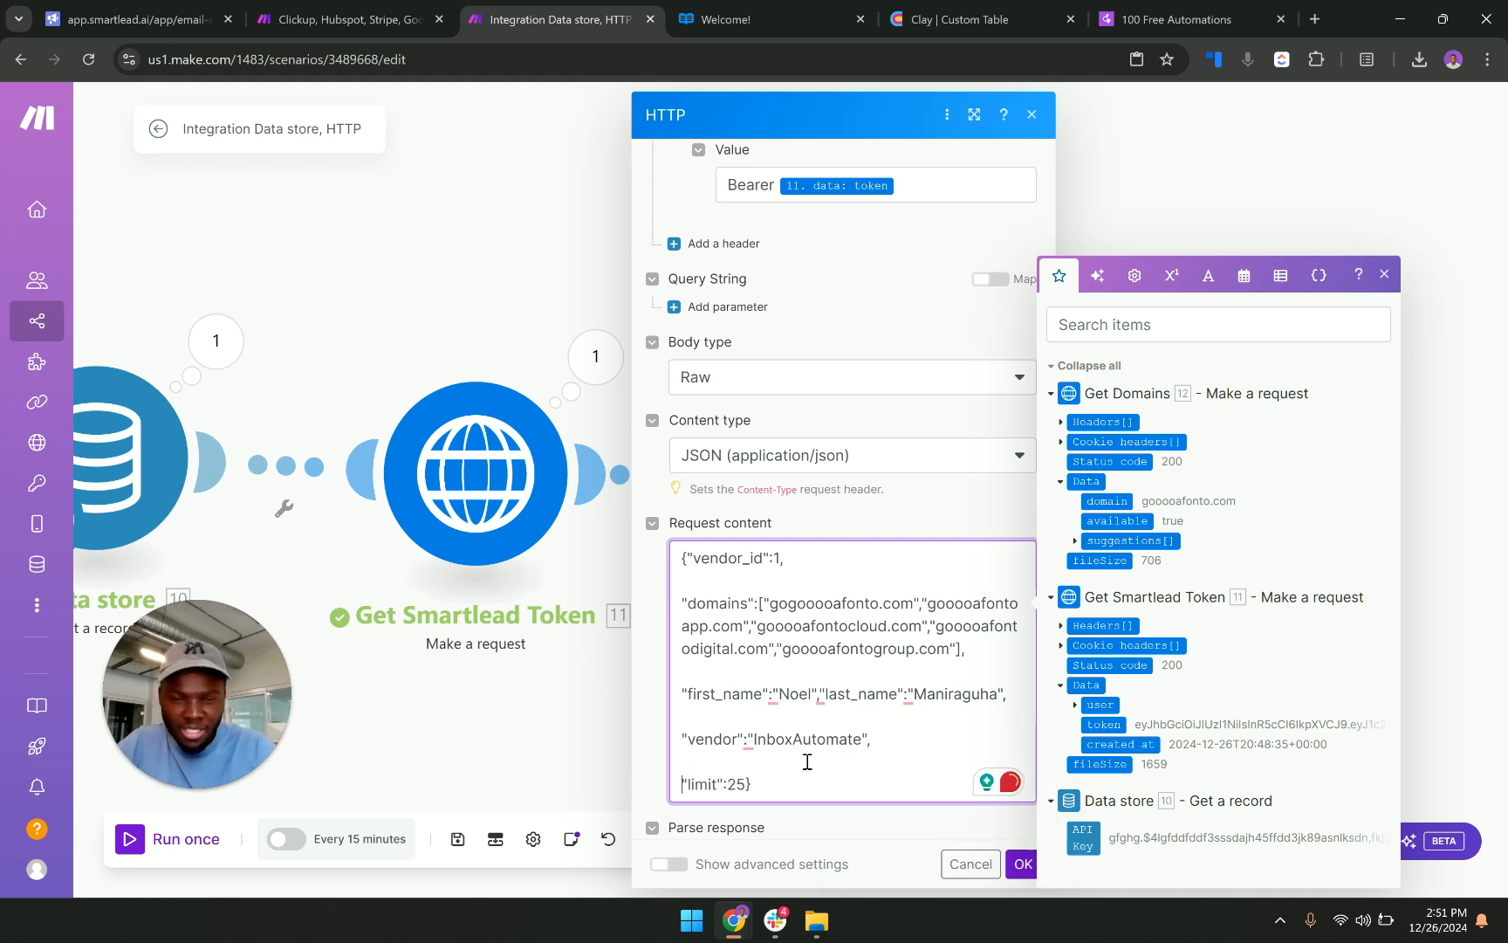
double_click(819, 739)
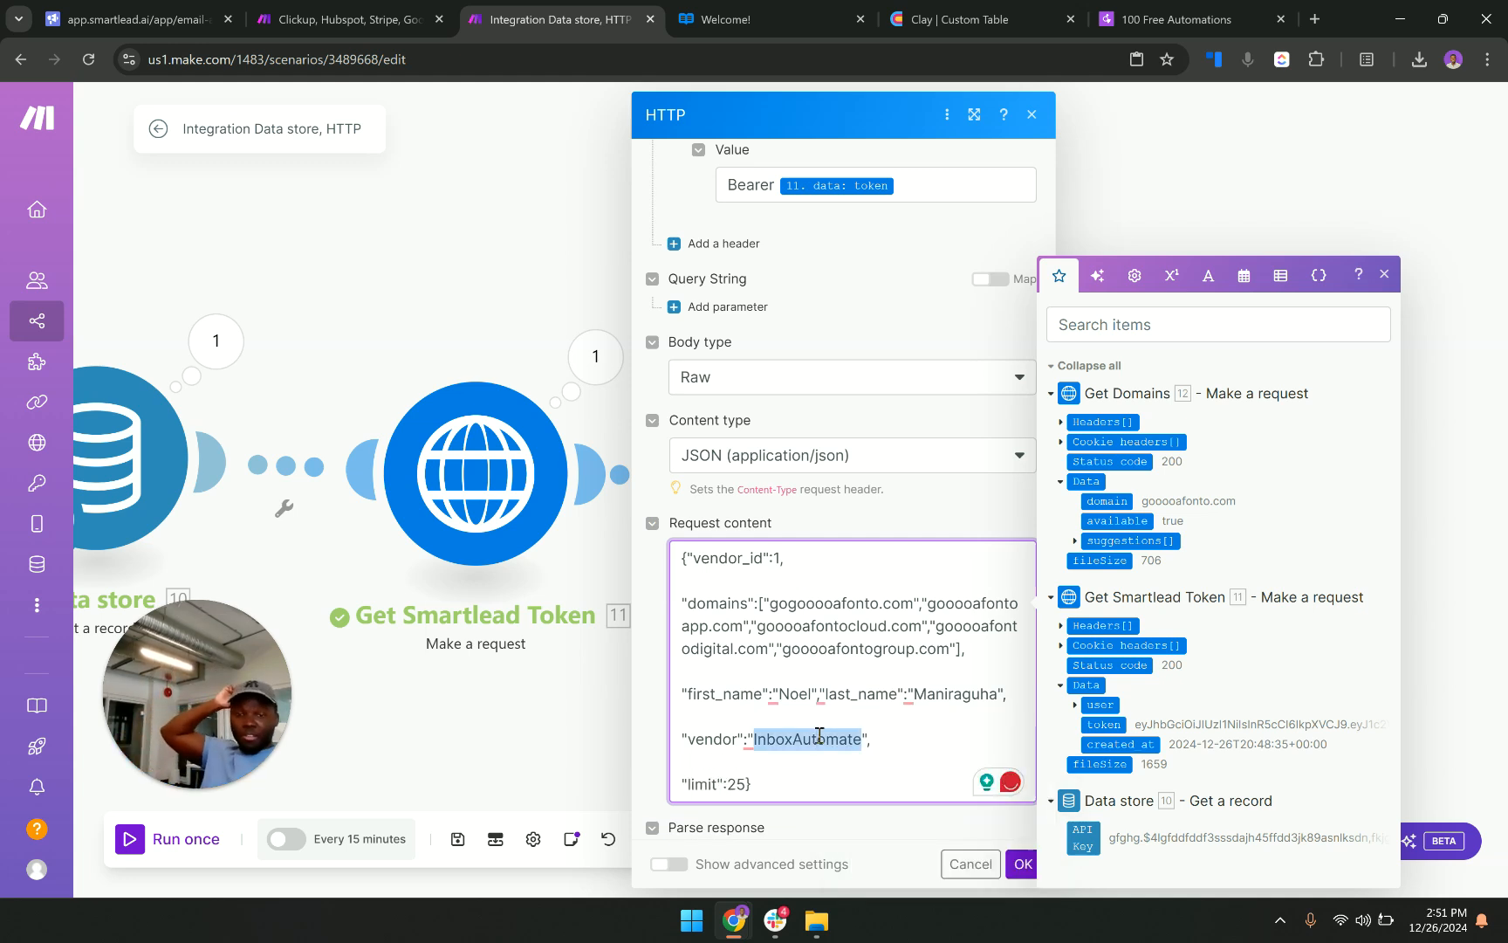
click(783, 556)
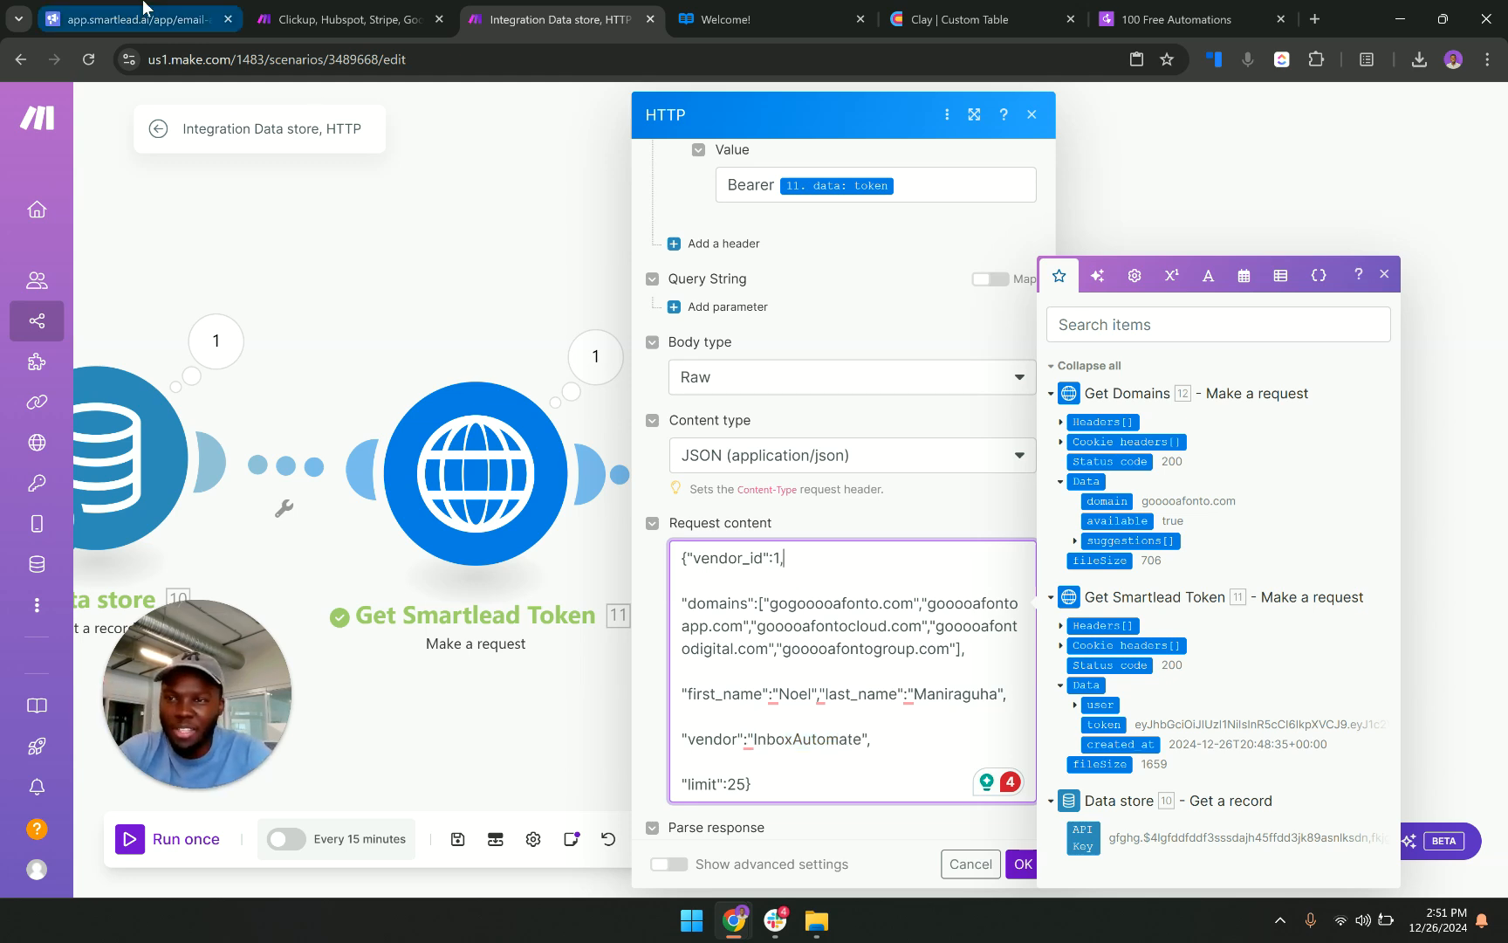
Switch to Smartlead, duplicate its page in a new tab and open app.smartlead.ai/app/email-accounts/creation-page/2 there to check for another vendor.
click(135, 19)
right_click(144, 14)
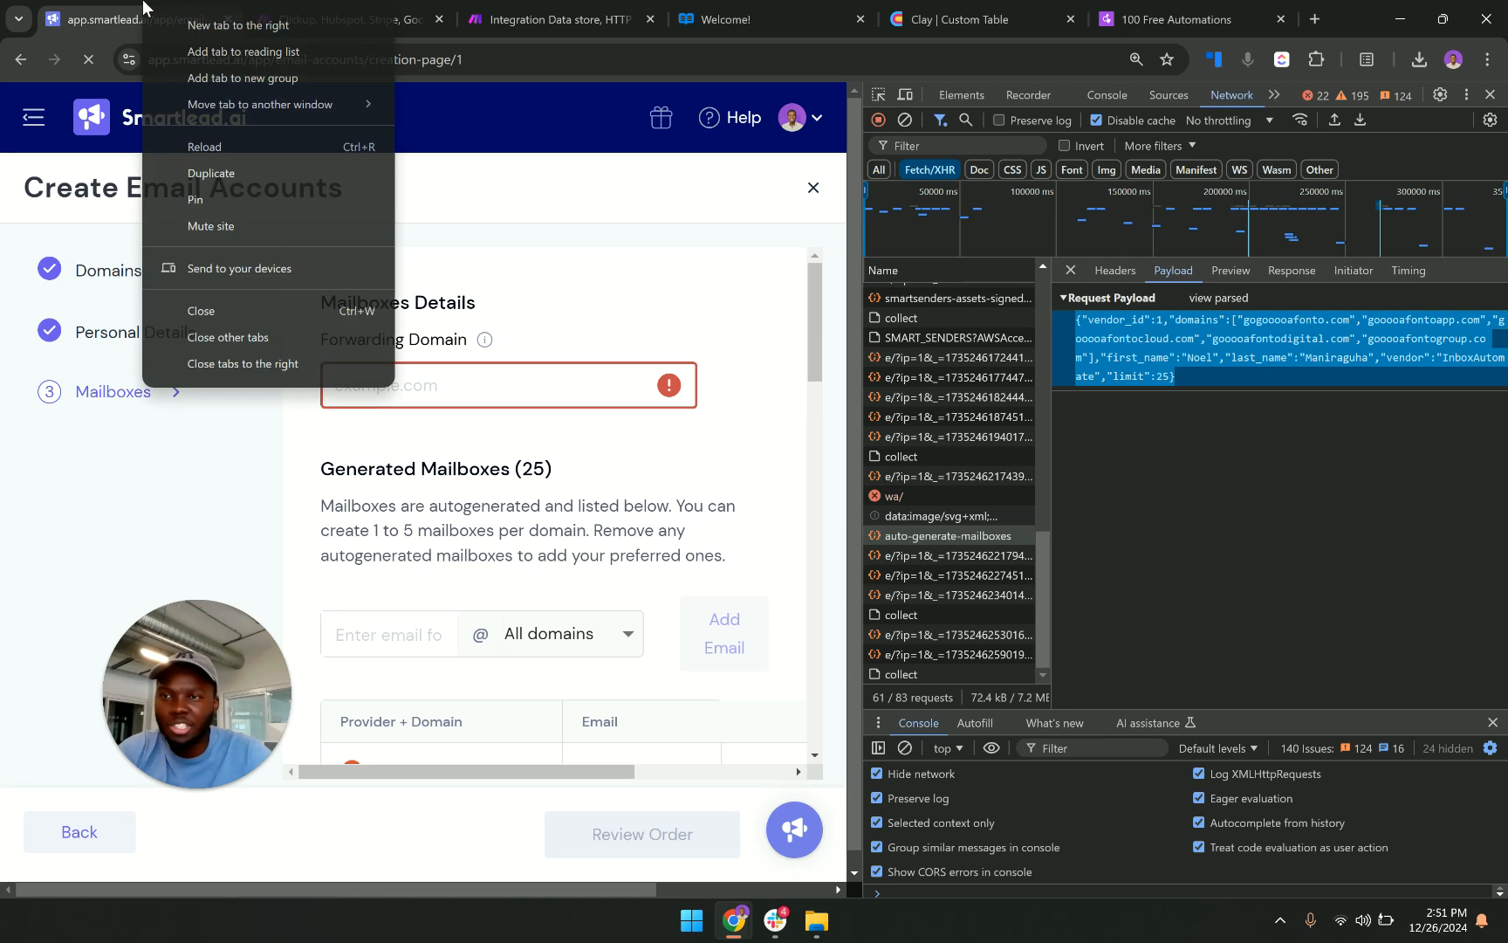
click(238, 166)
click(511, 60)
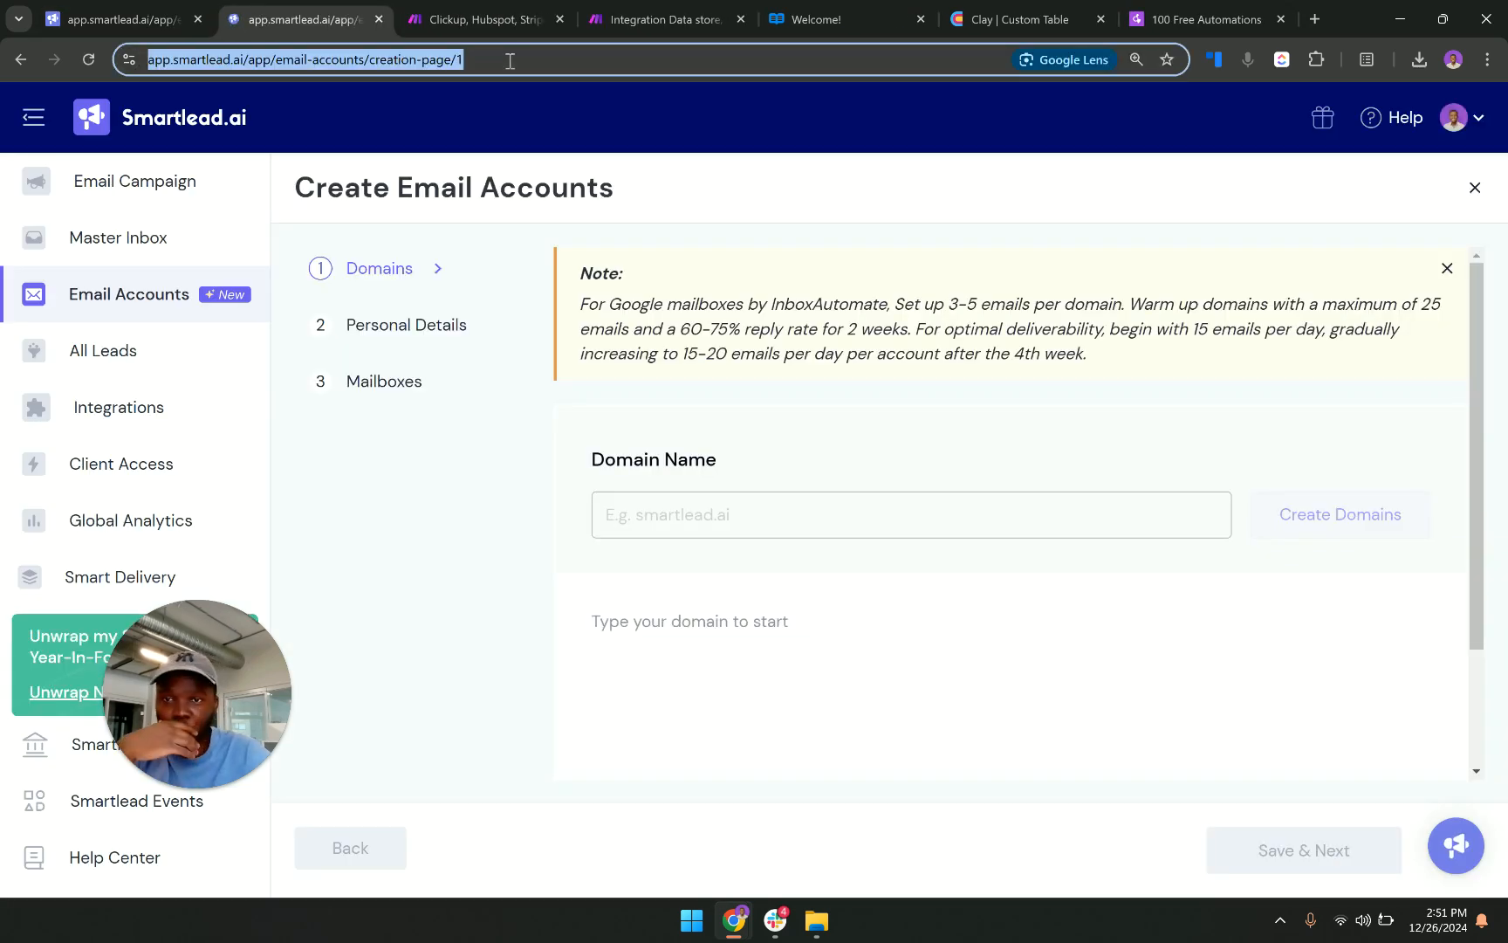
click(511, 60)
key(BackSpace)
text(2)
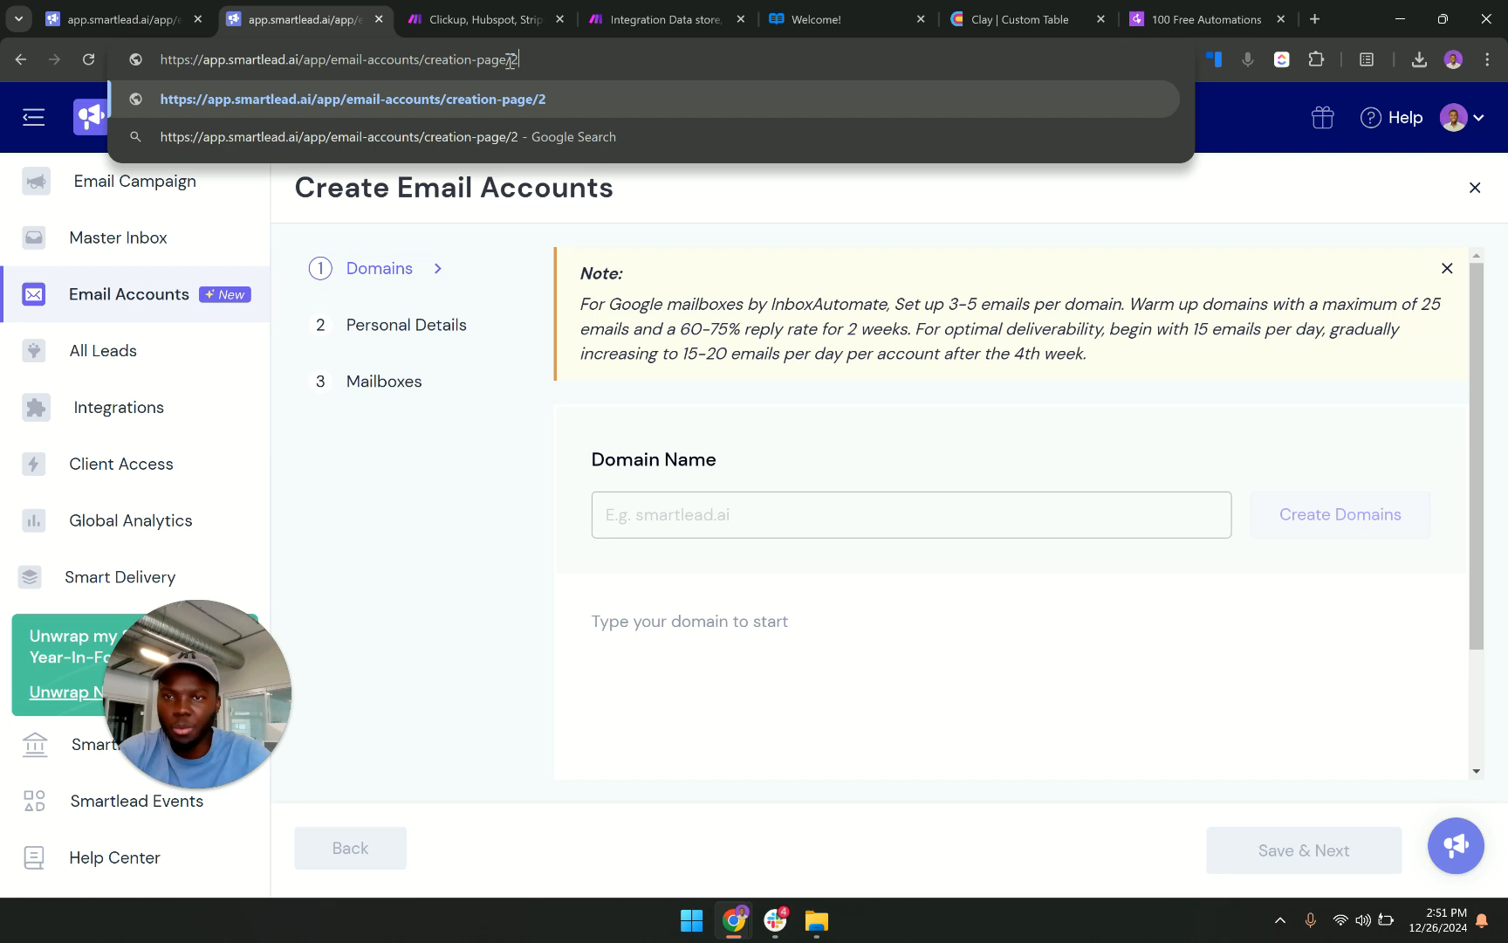
key(Return)
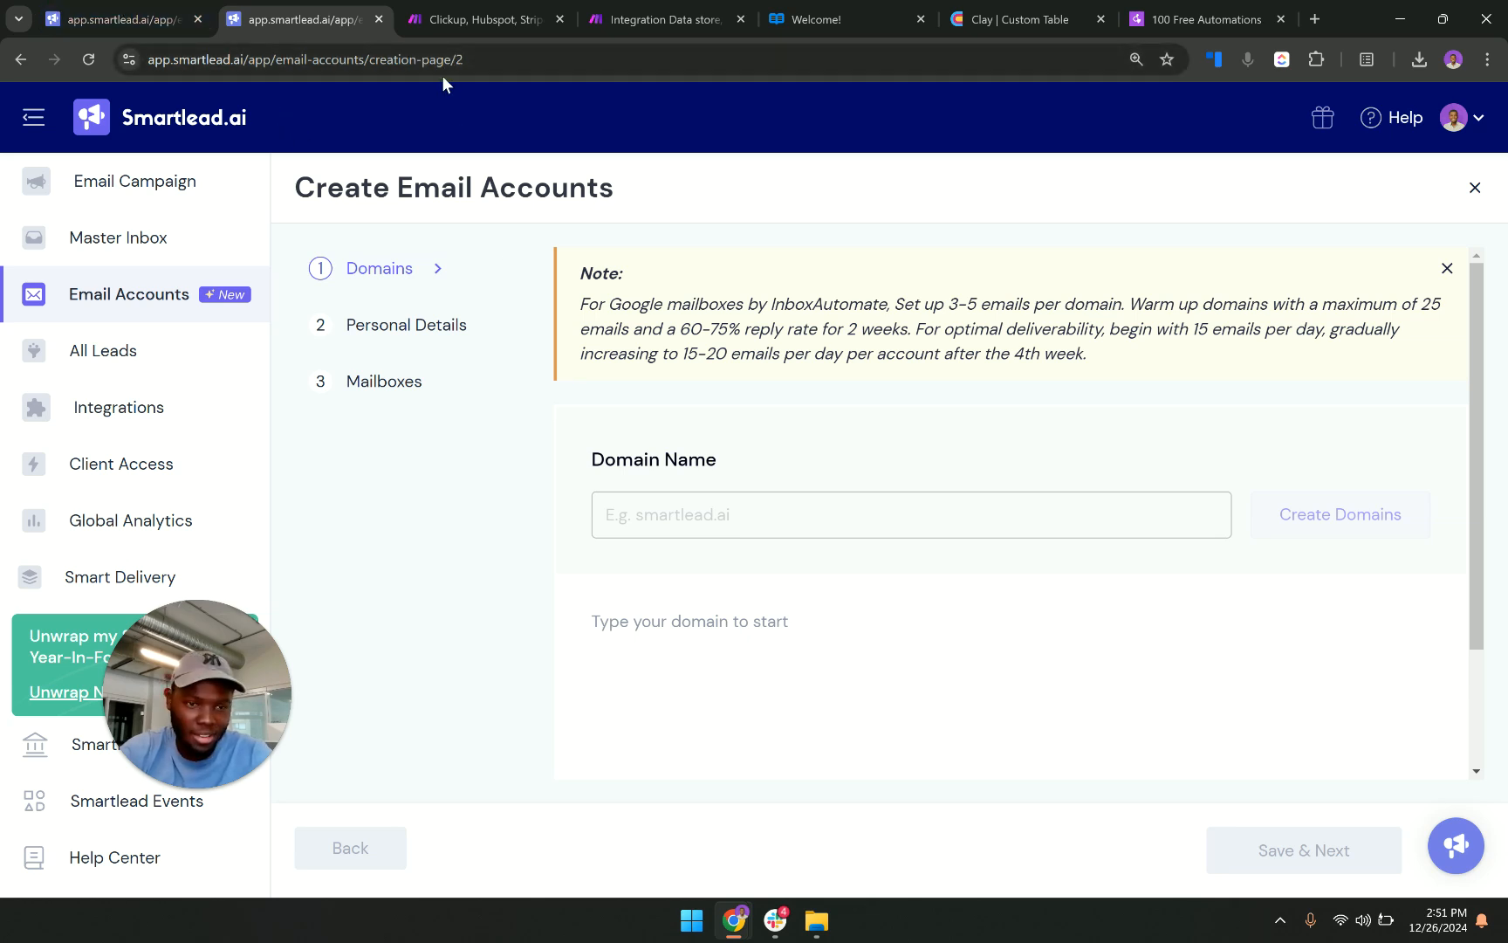
Change the duplicated Smartlead page's address to end in creation-page/3 and load it.
double_click(467, 59)
text(3)
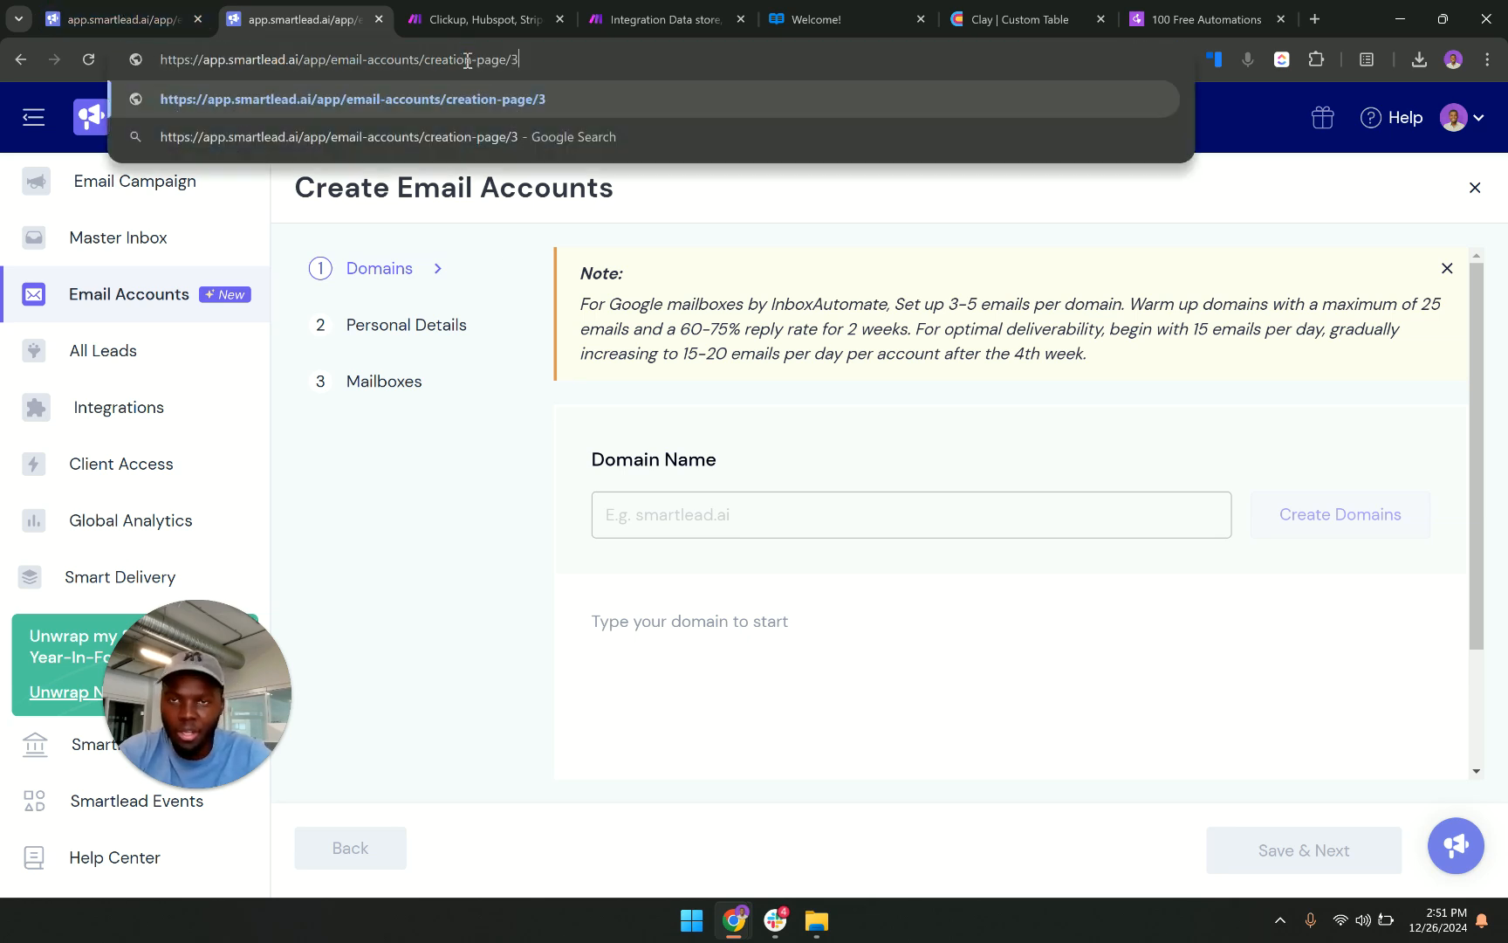
key(Return)
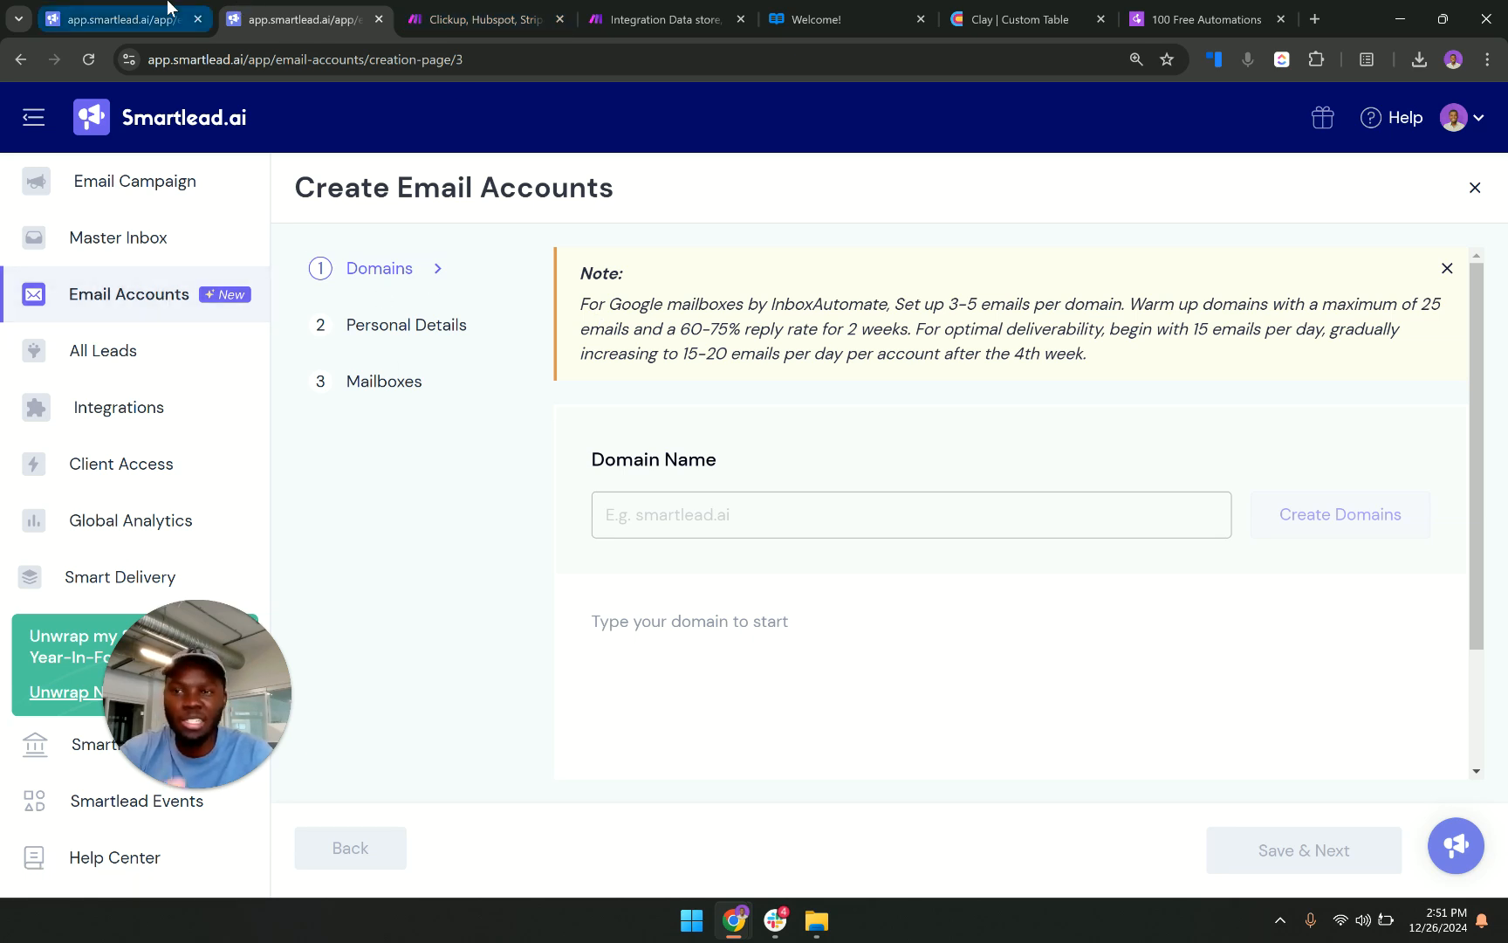
Back in Make's Buy Domains request content, separate the domains array's brackets from its domain list with blank lines.
click(662, 19)
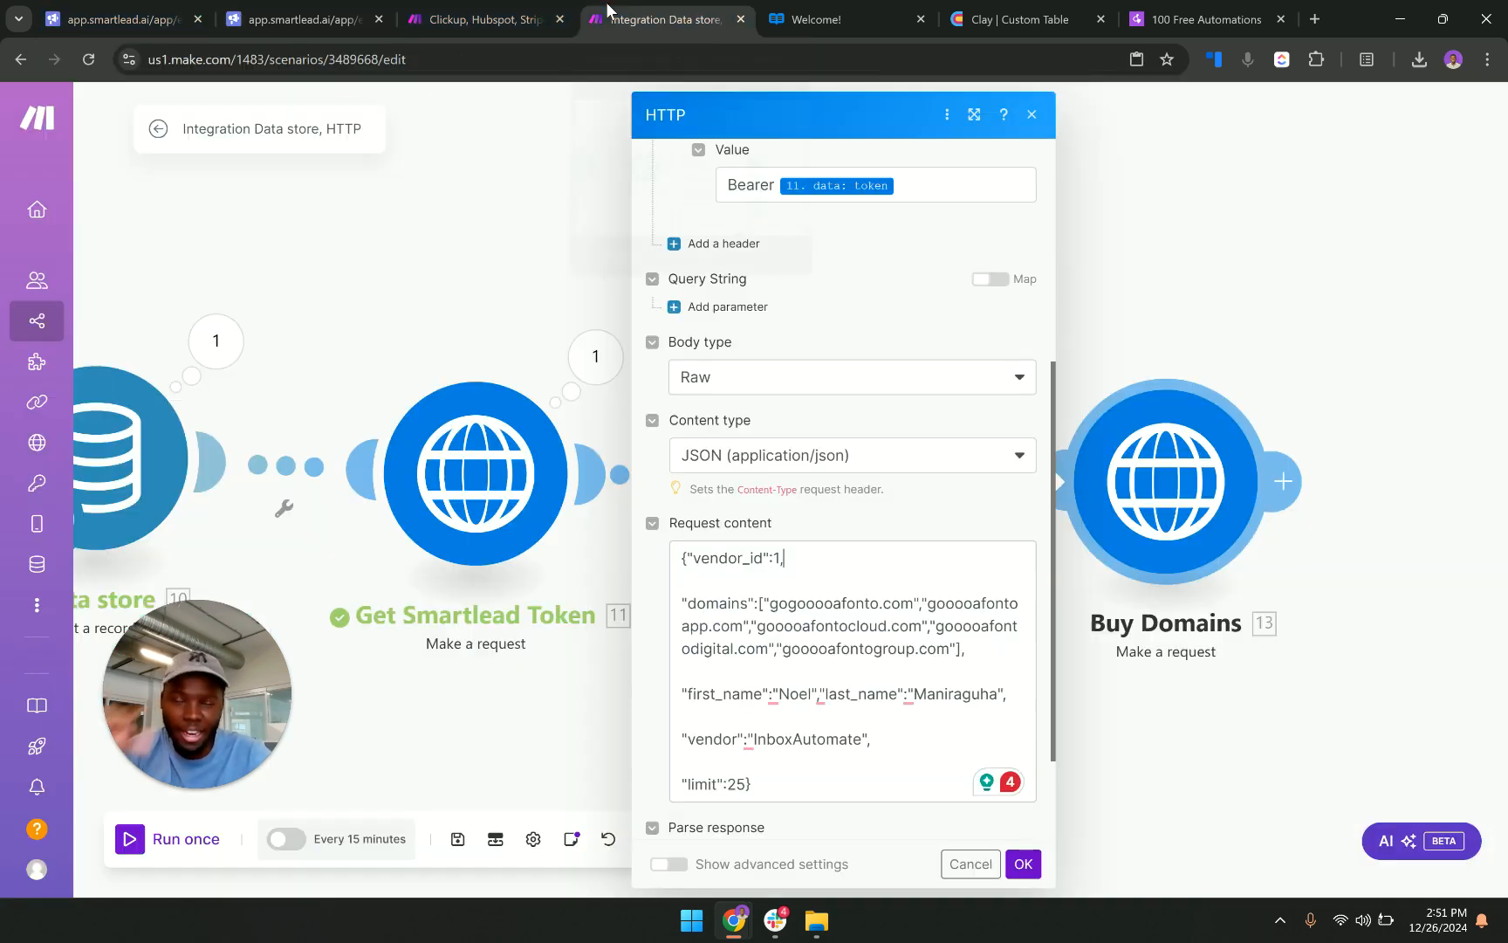
double_click(788, 741)
click(876, 666)
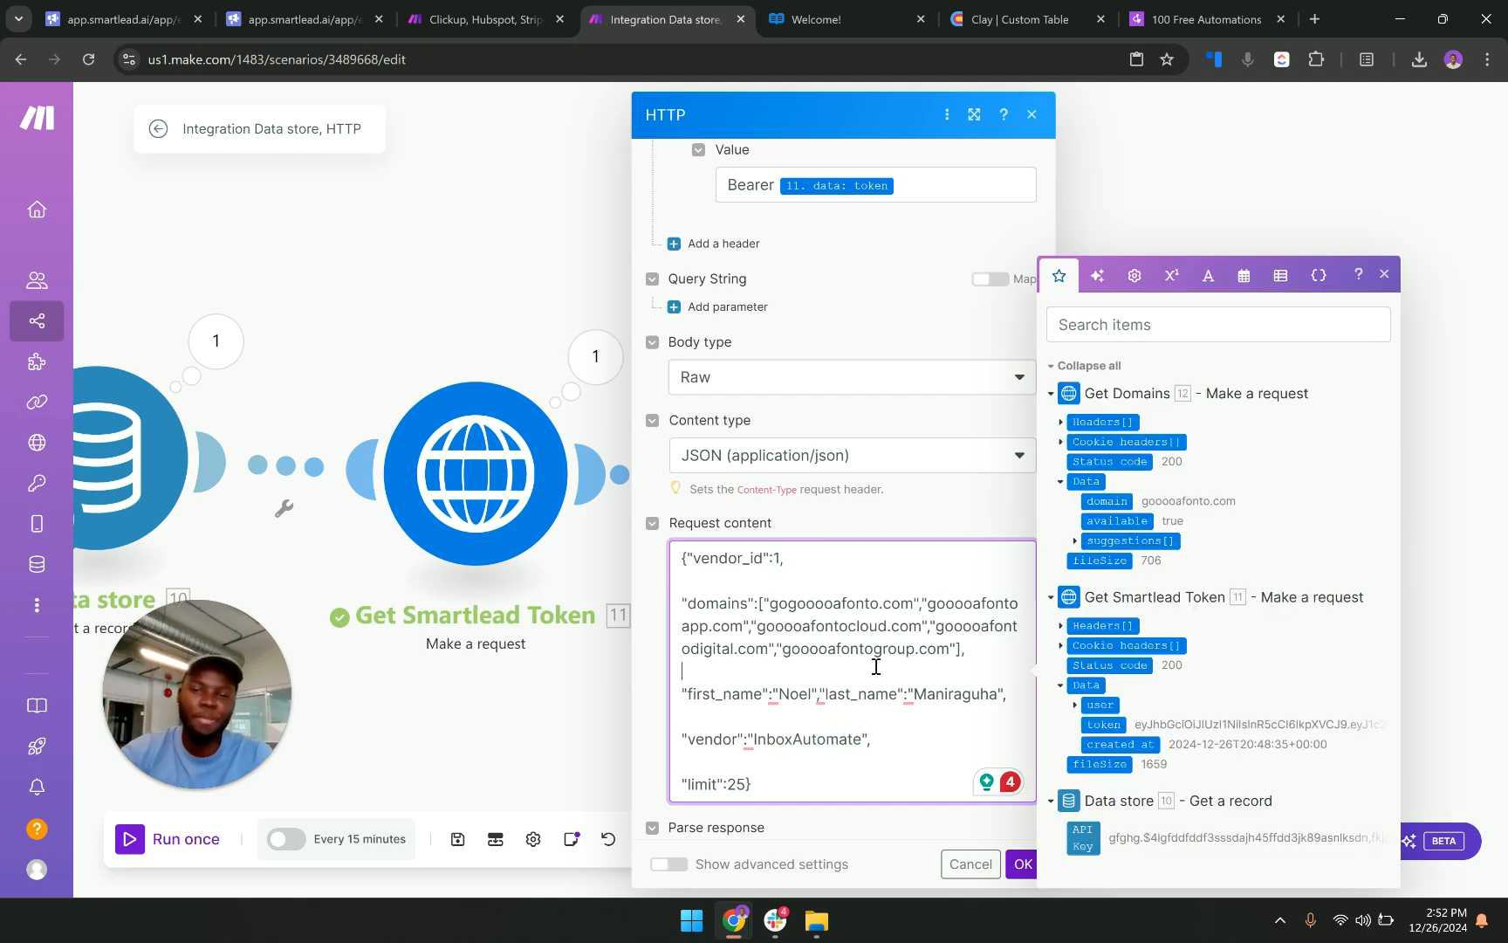
click(767, 605)
key(Return)
key(Return)
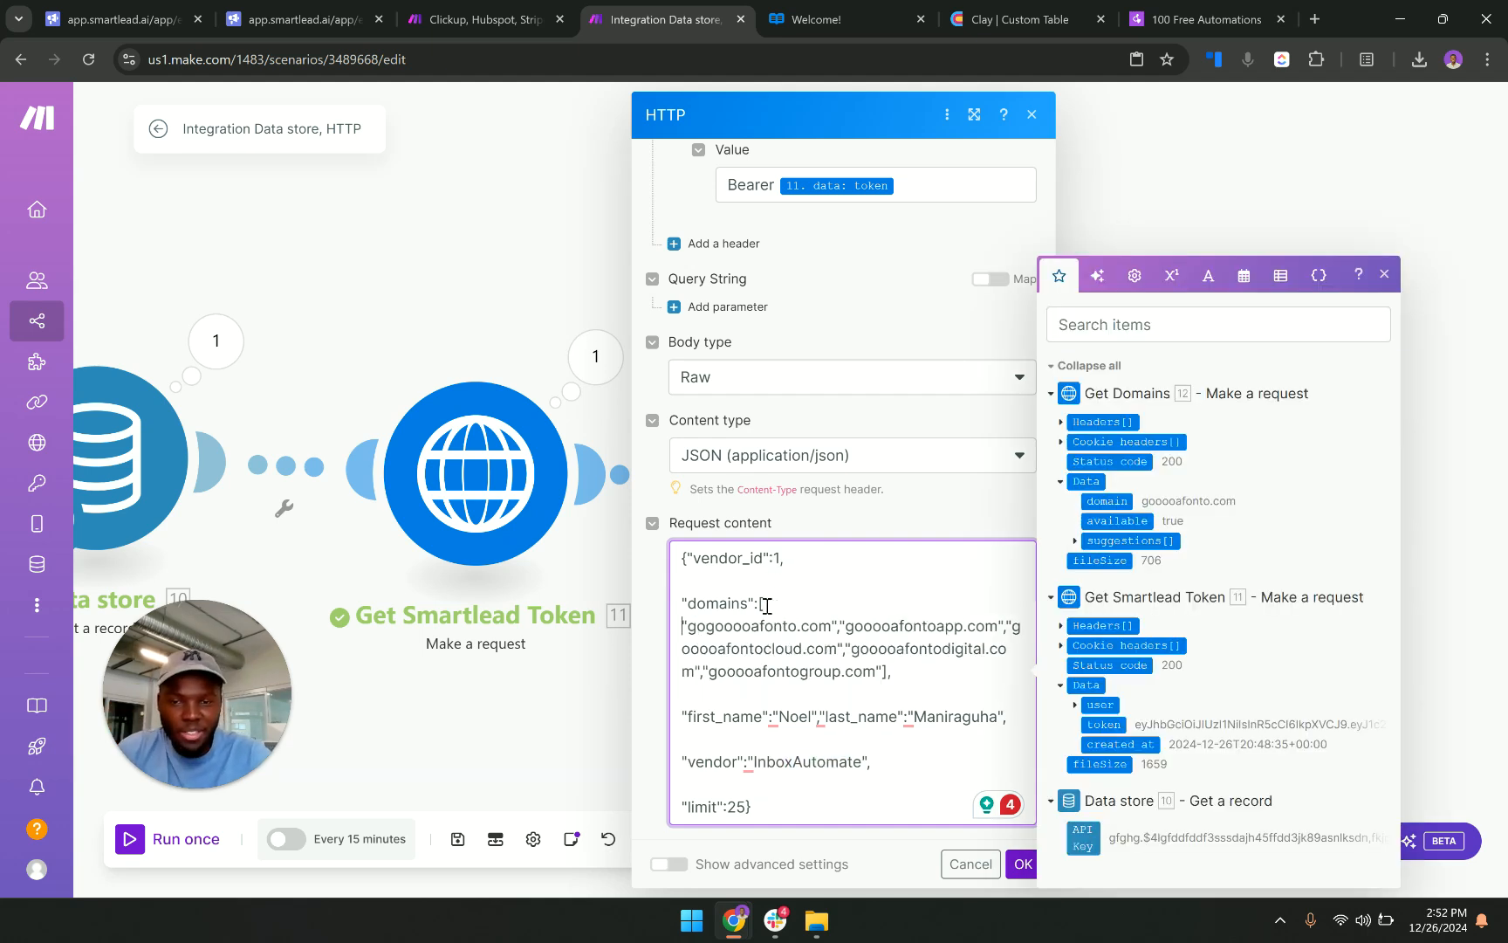
click(884, 700)
key(Return)
key(Return)
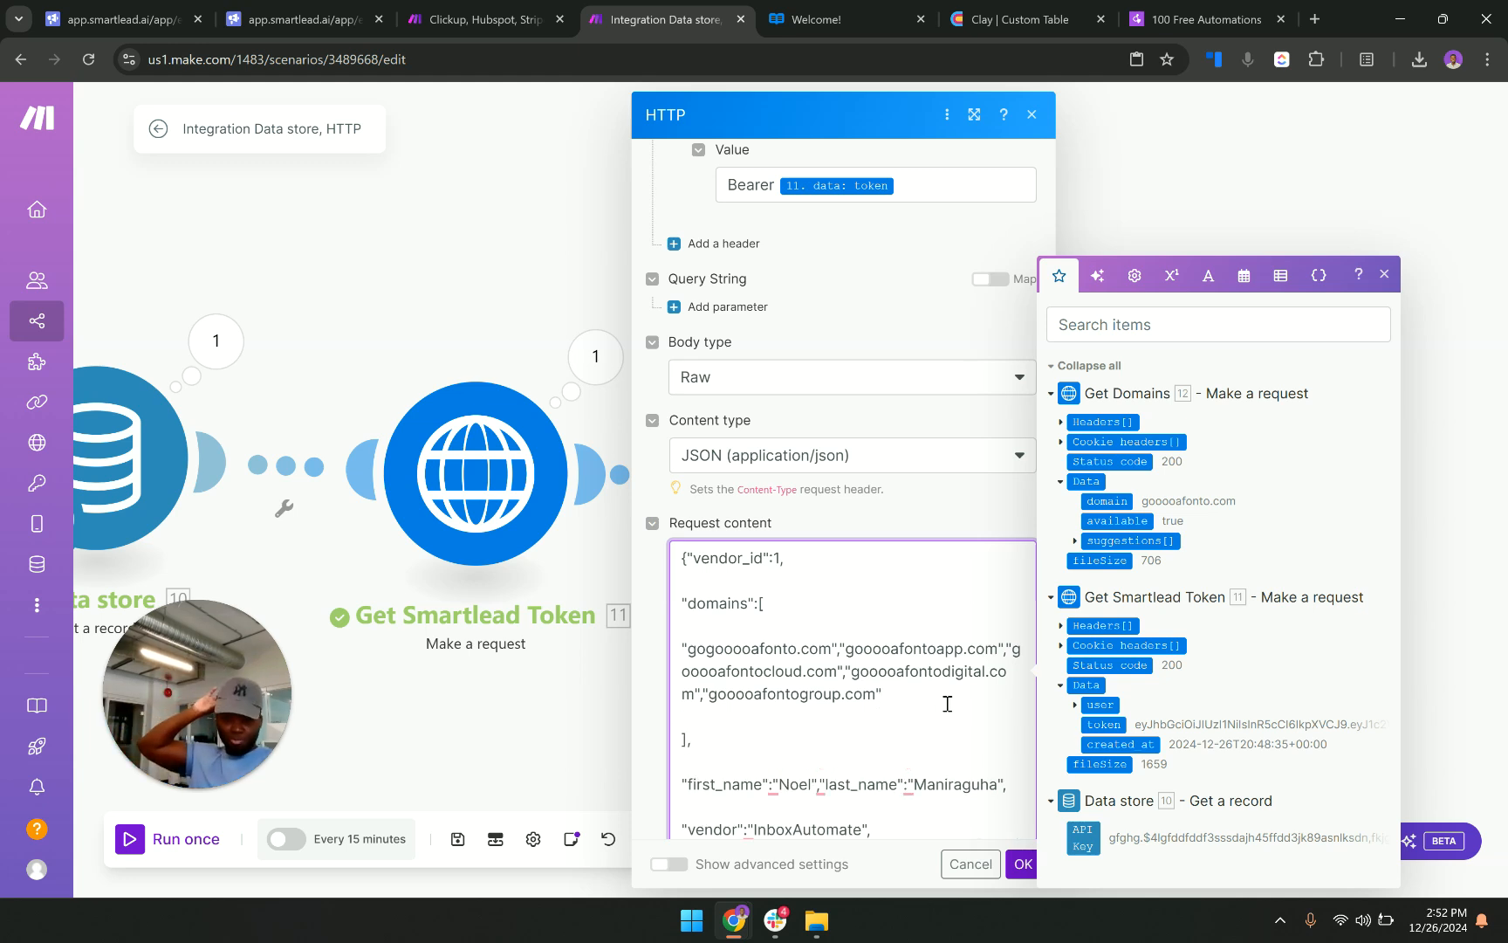
Move the last_name entry onto its own line below first_name in the request content.
double_click(796, 783)
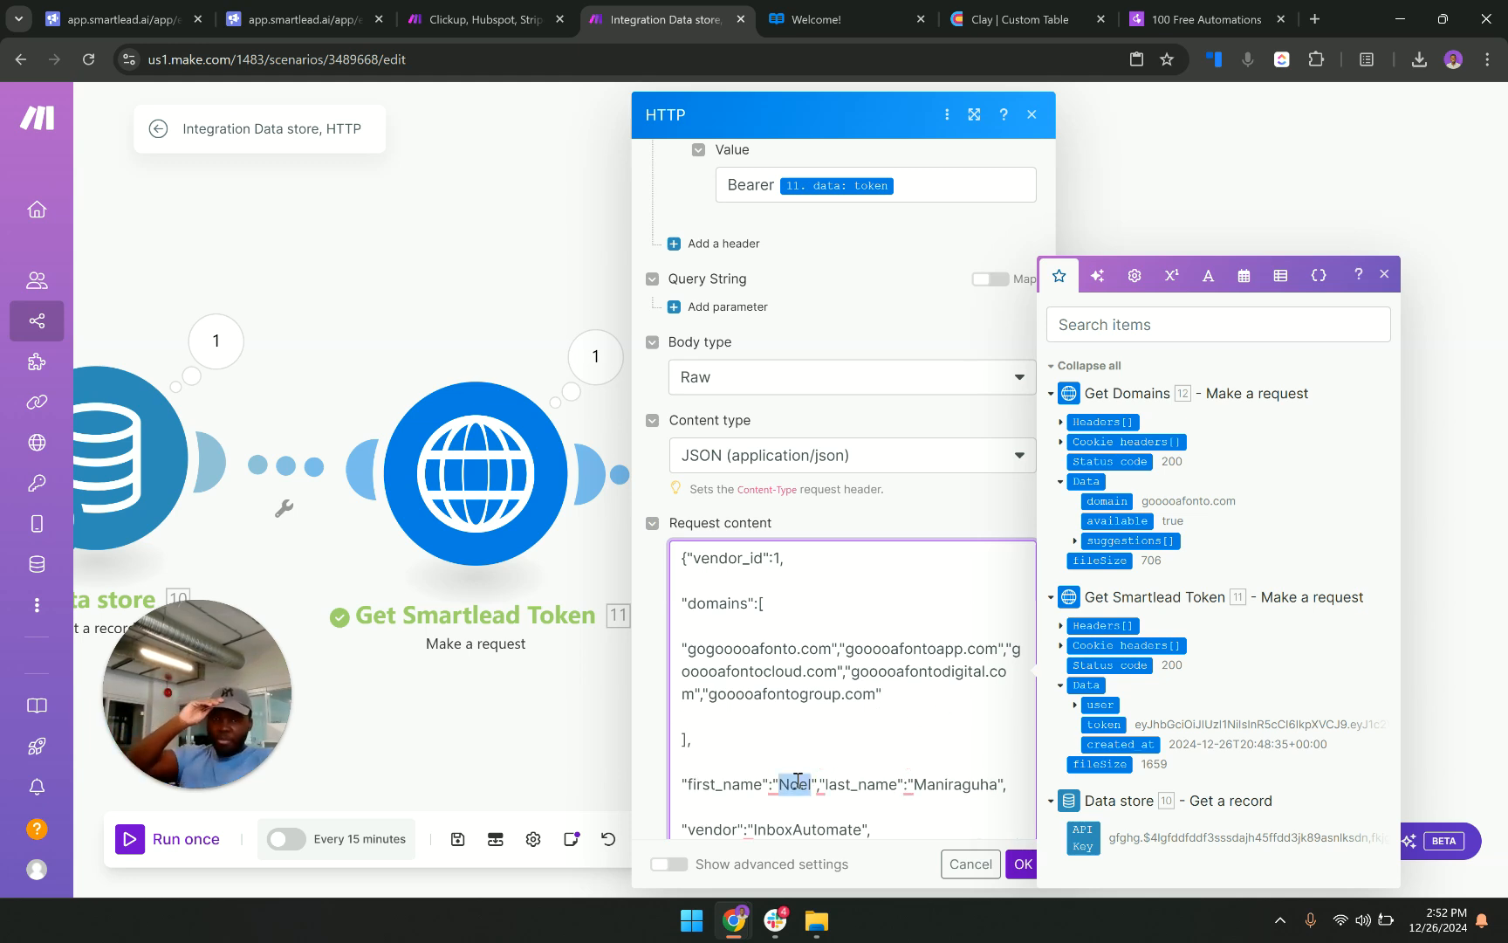
double_click(849, 783)
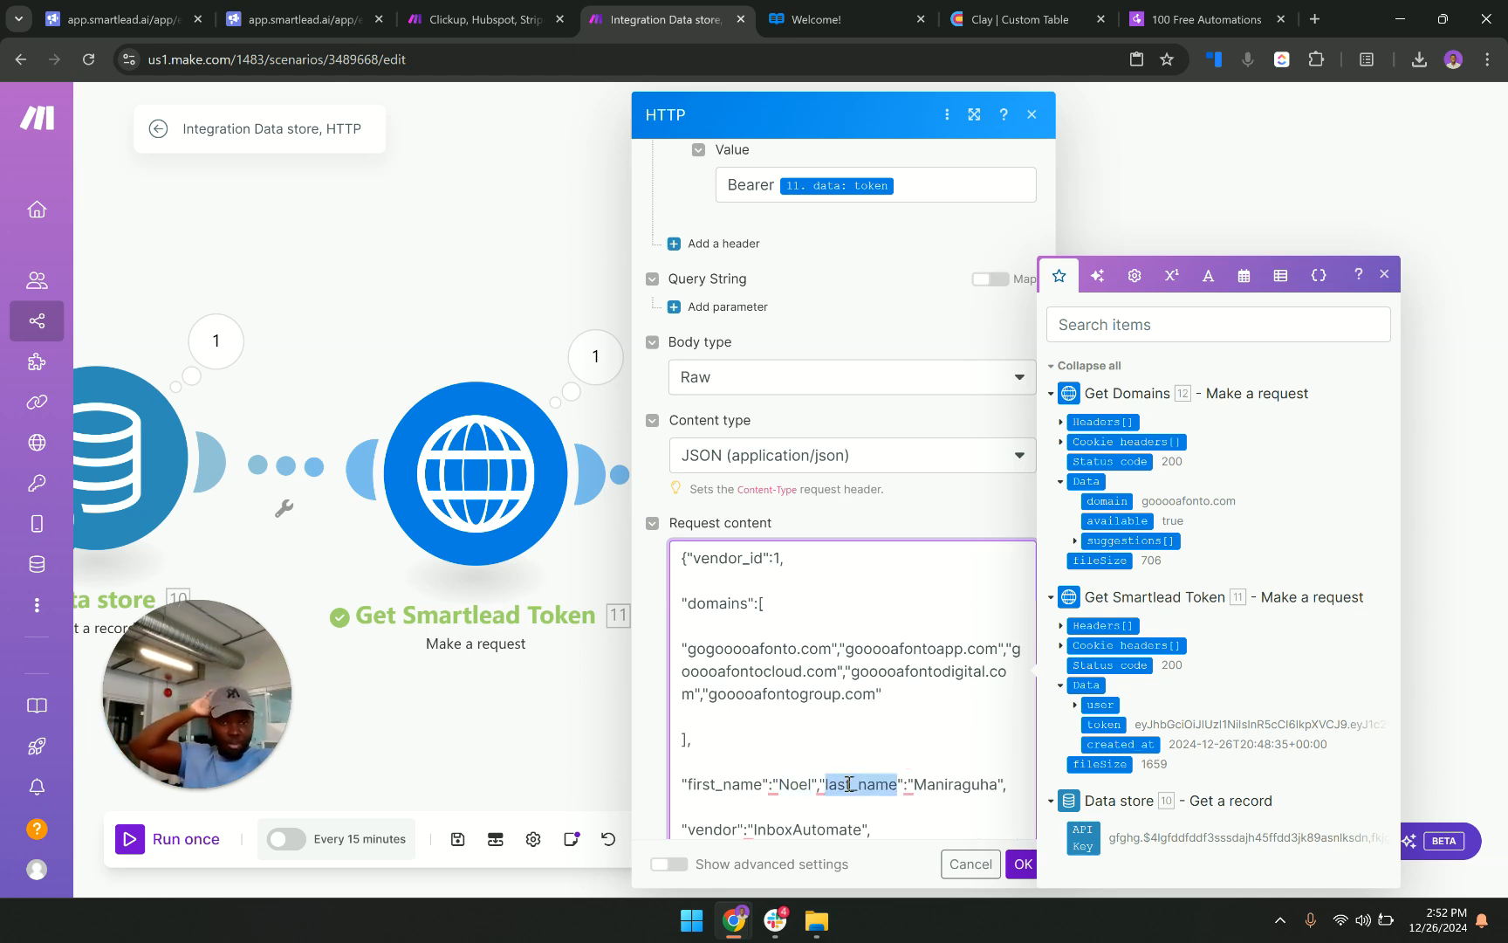
double_click(948, 784)
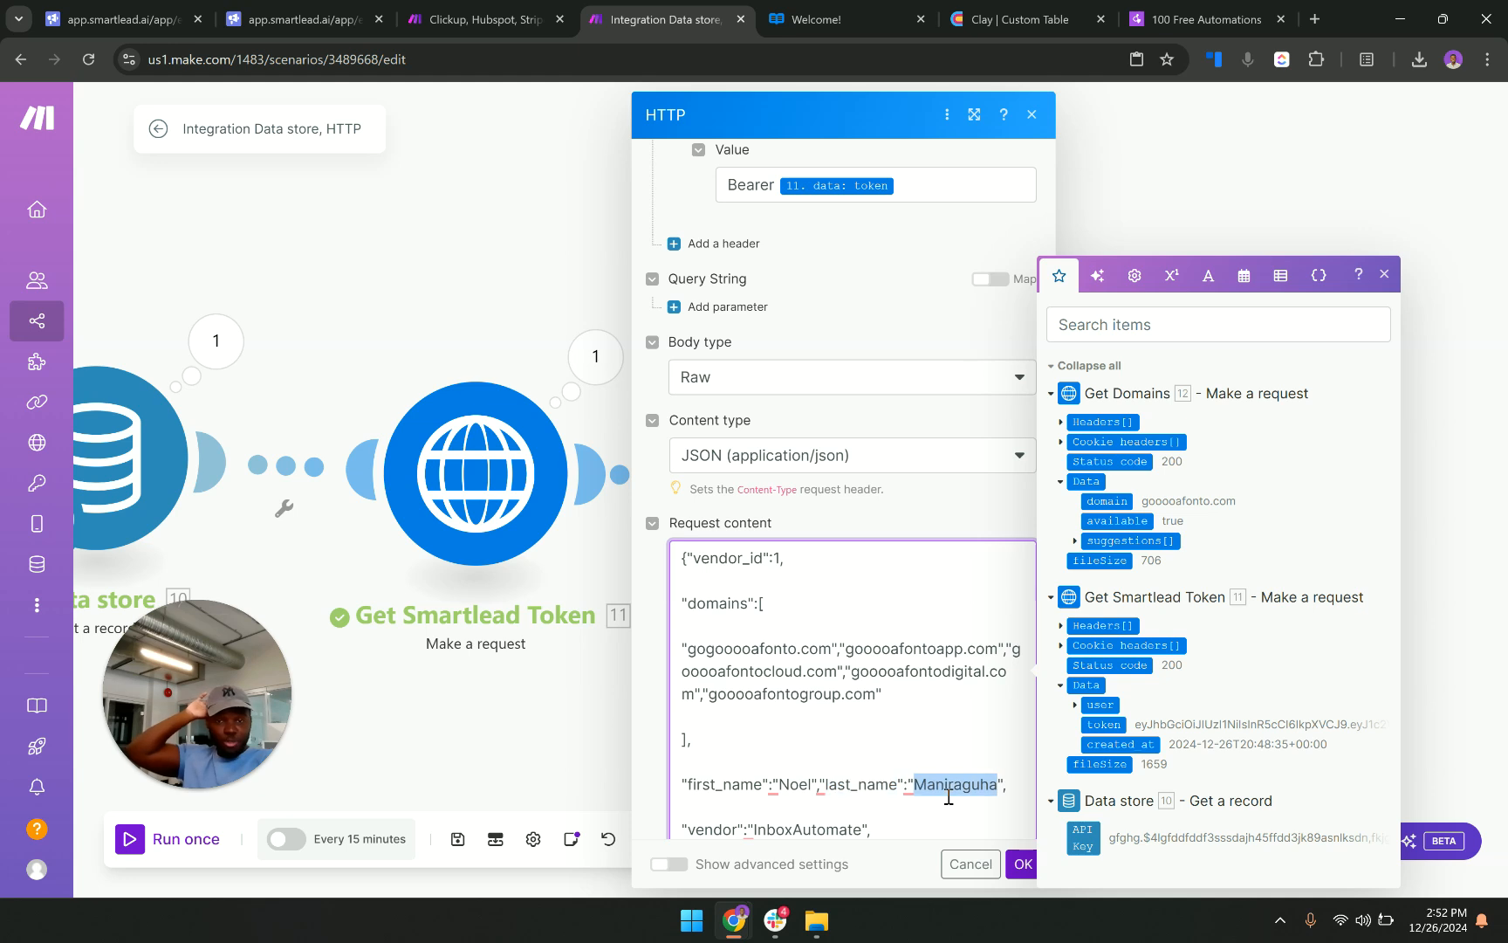
click(820, 783)
text(,)
key(Return)
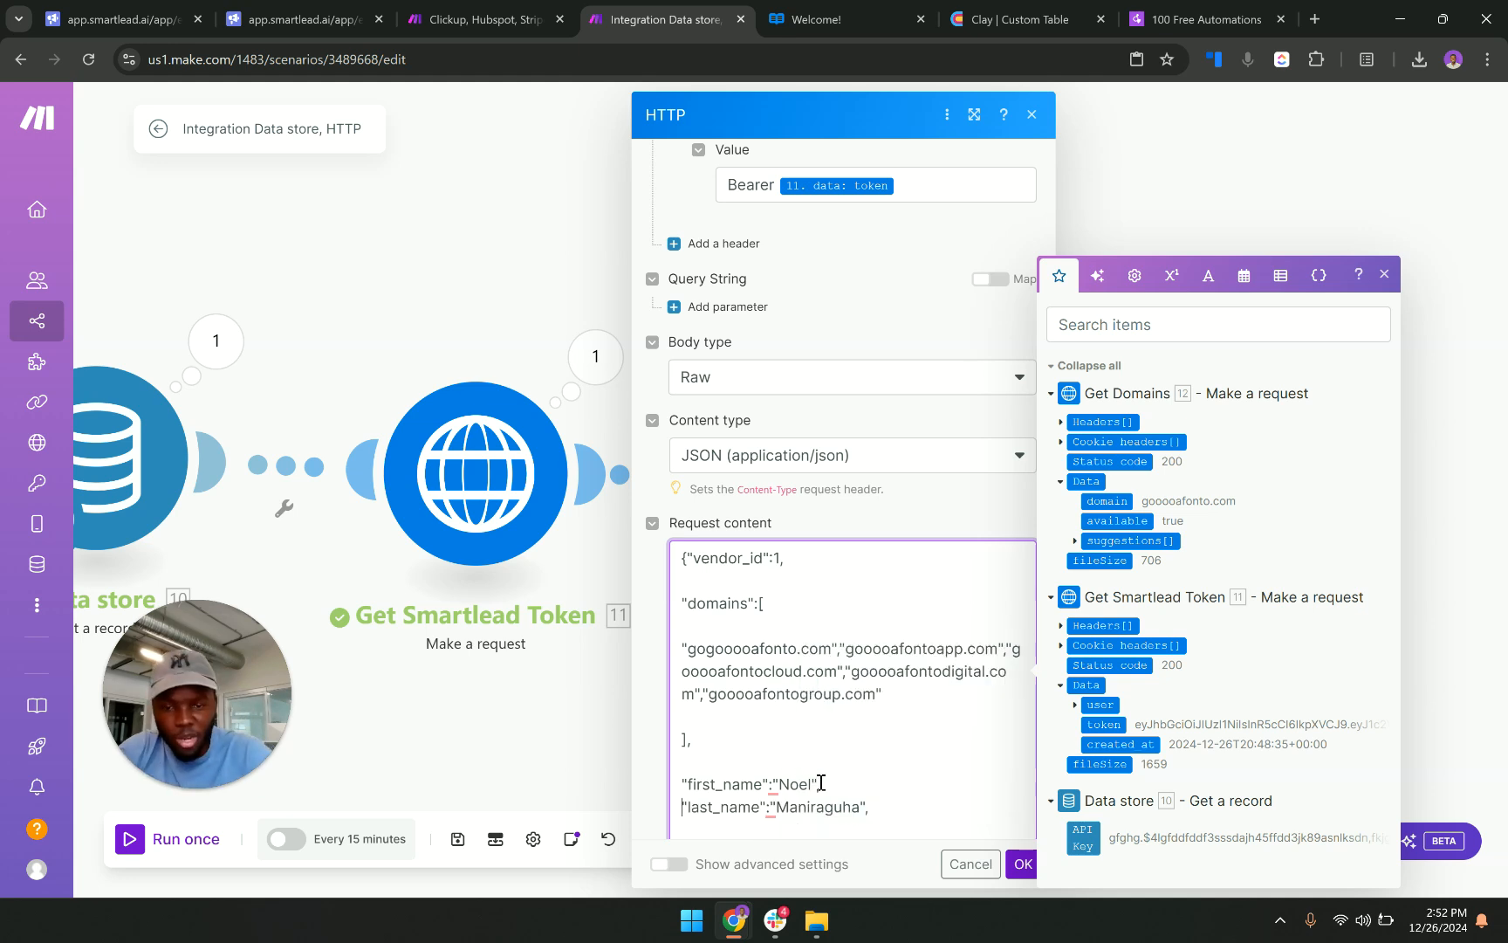
scroll(795, 729, down, 1)
scroll(791, 736, down, 1)
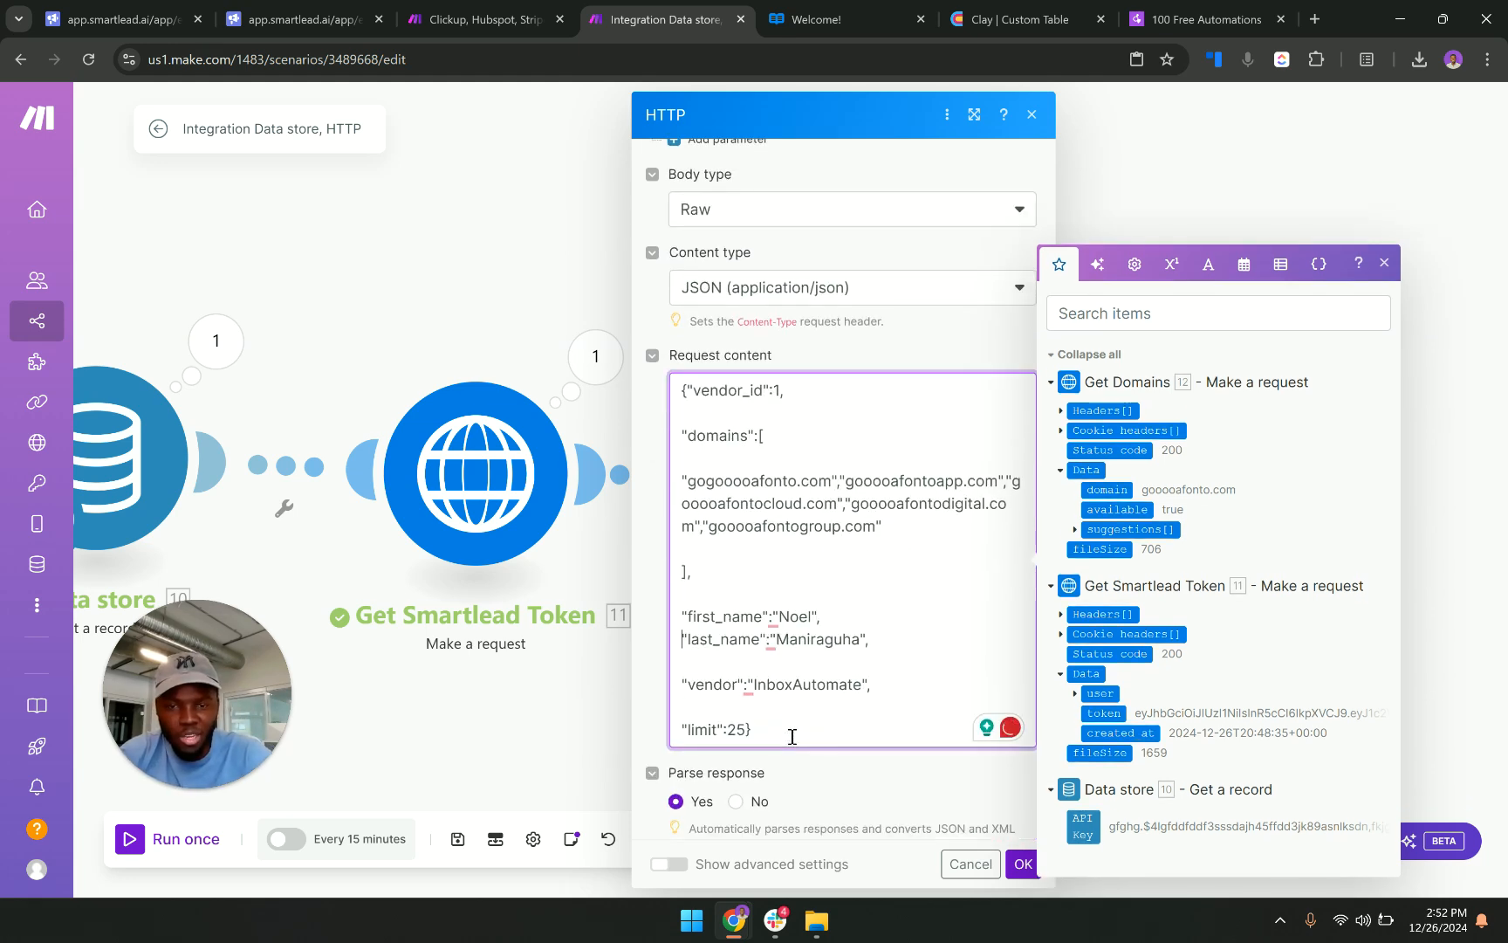
double_click(799, 639)
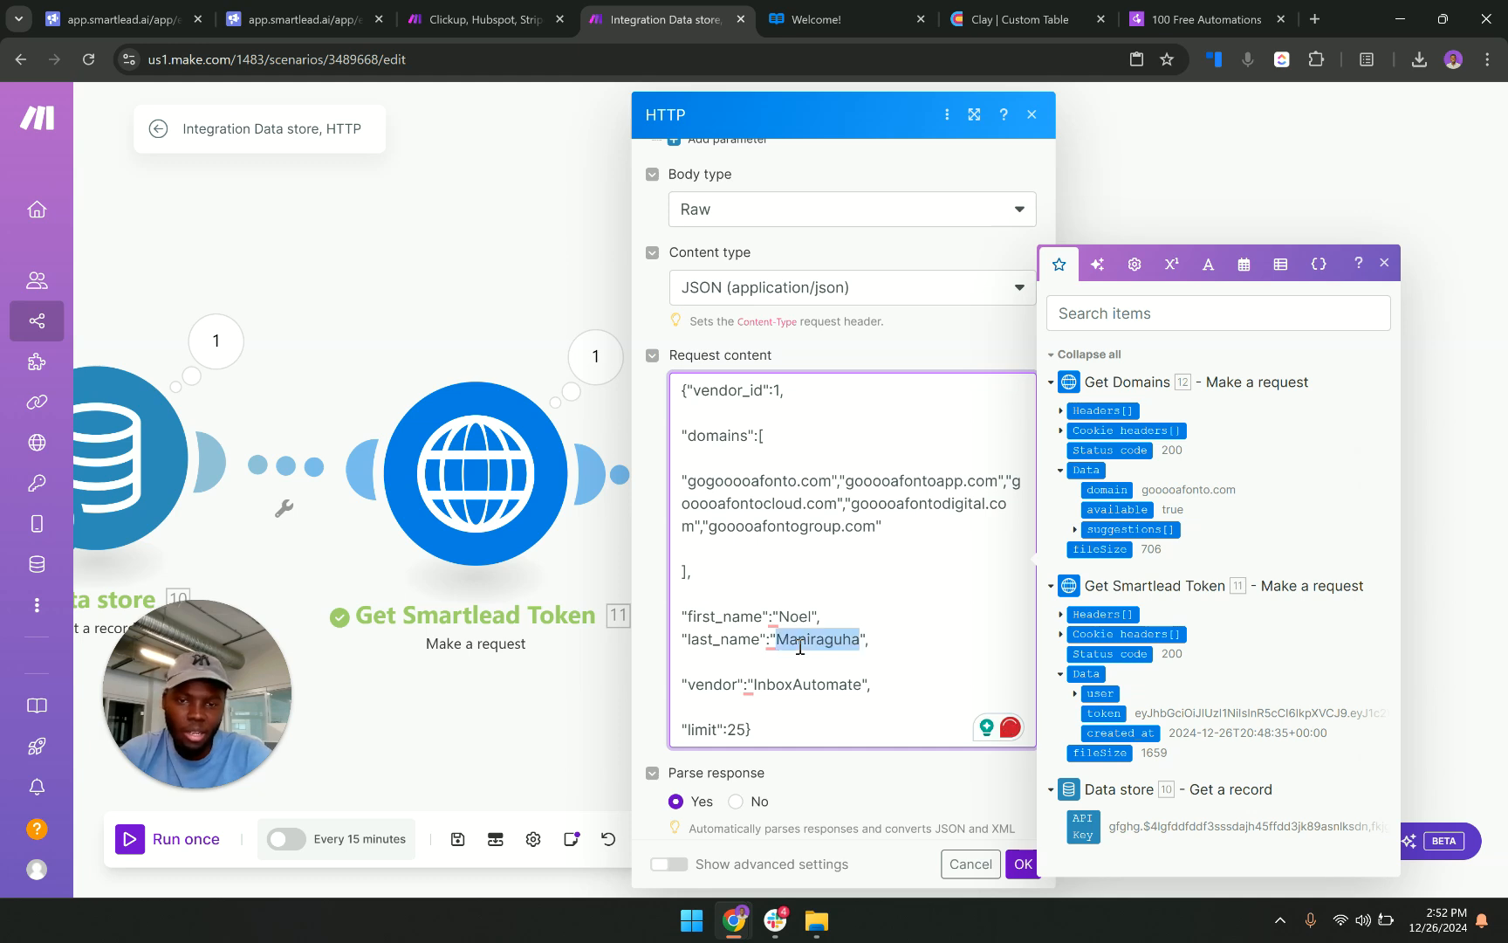
click(947, 10)
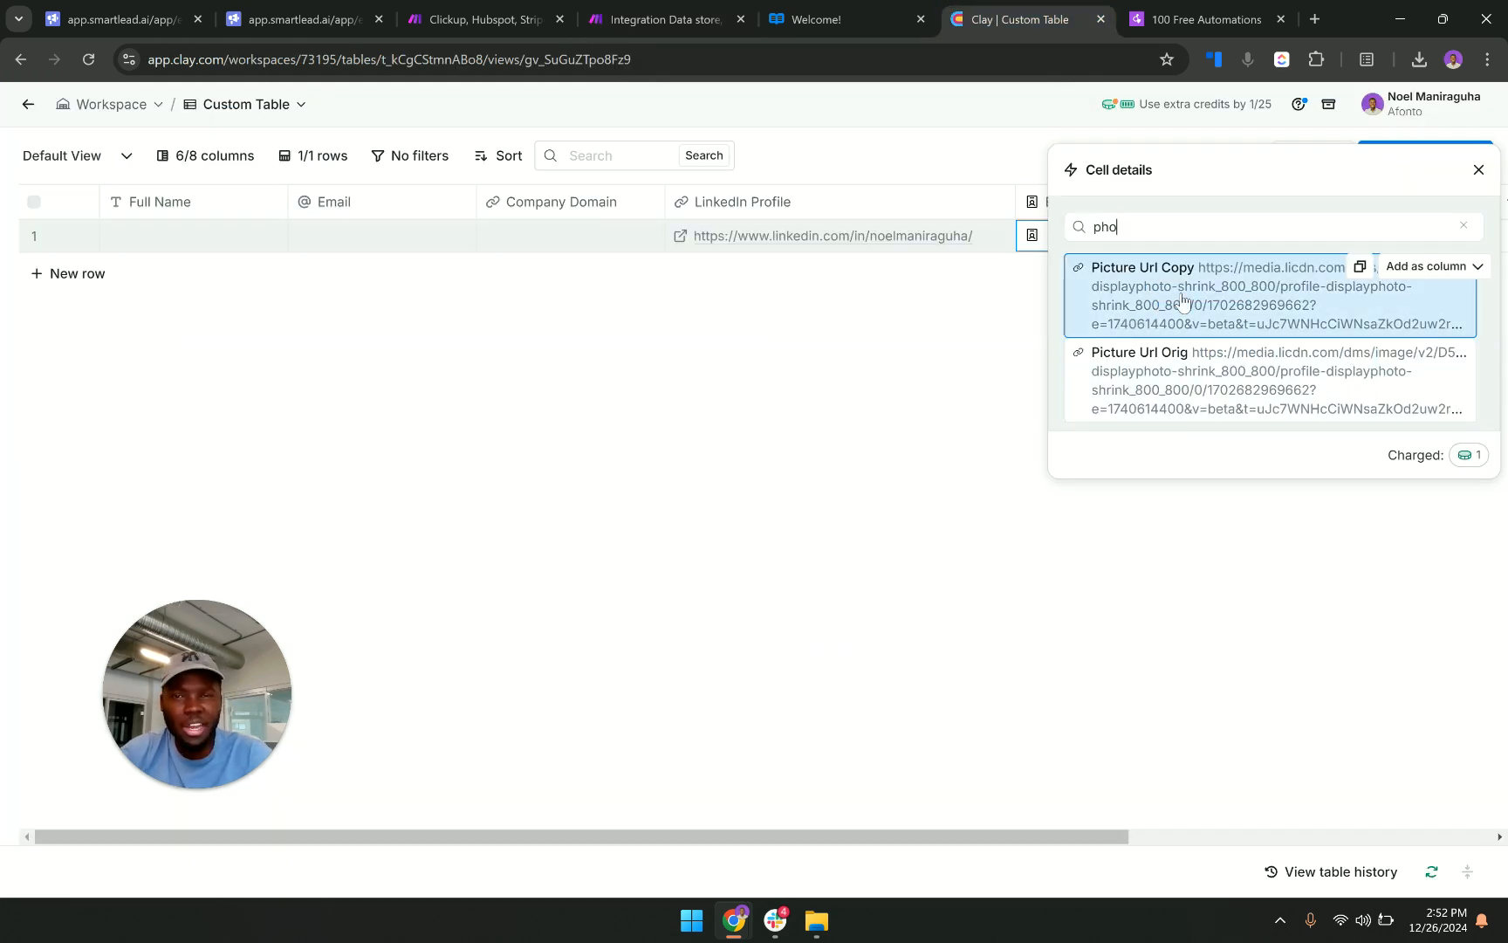
click(643, 9)
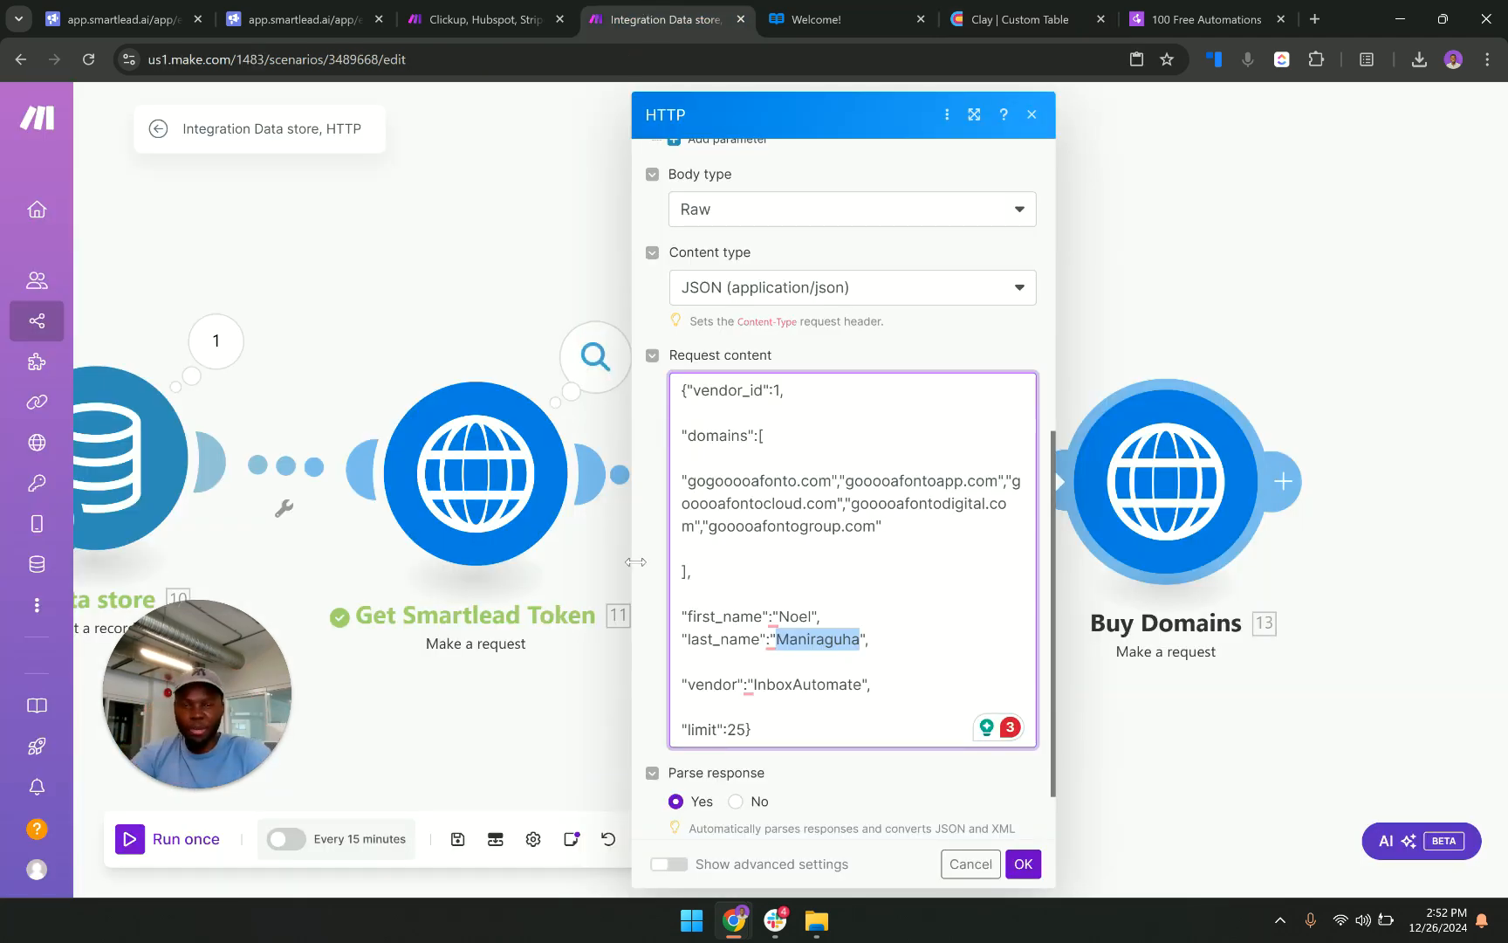
click(805, 641)
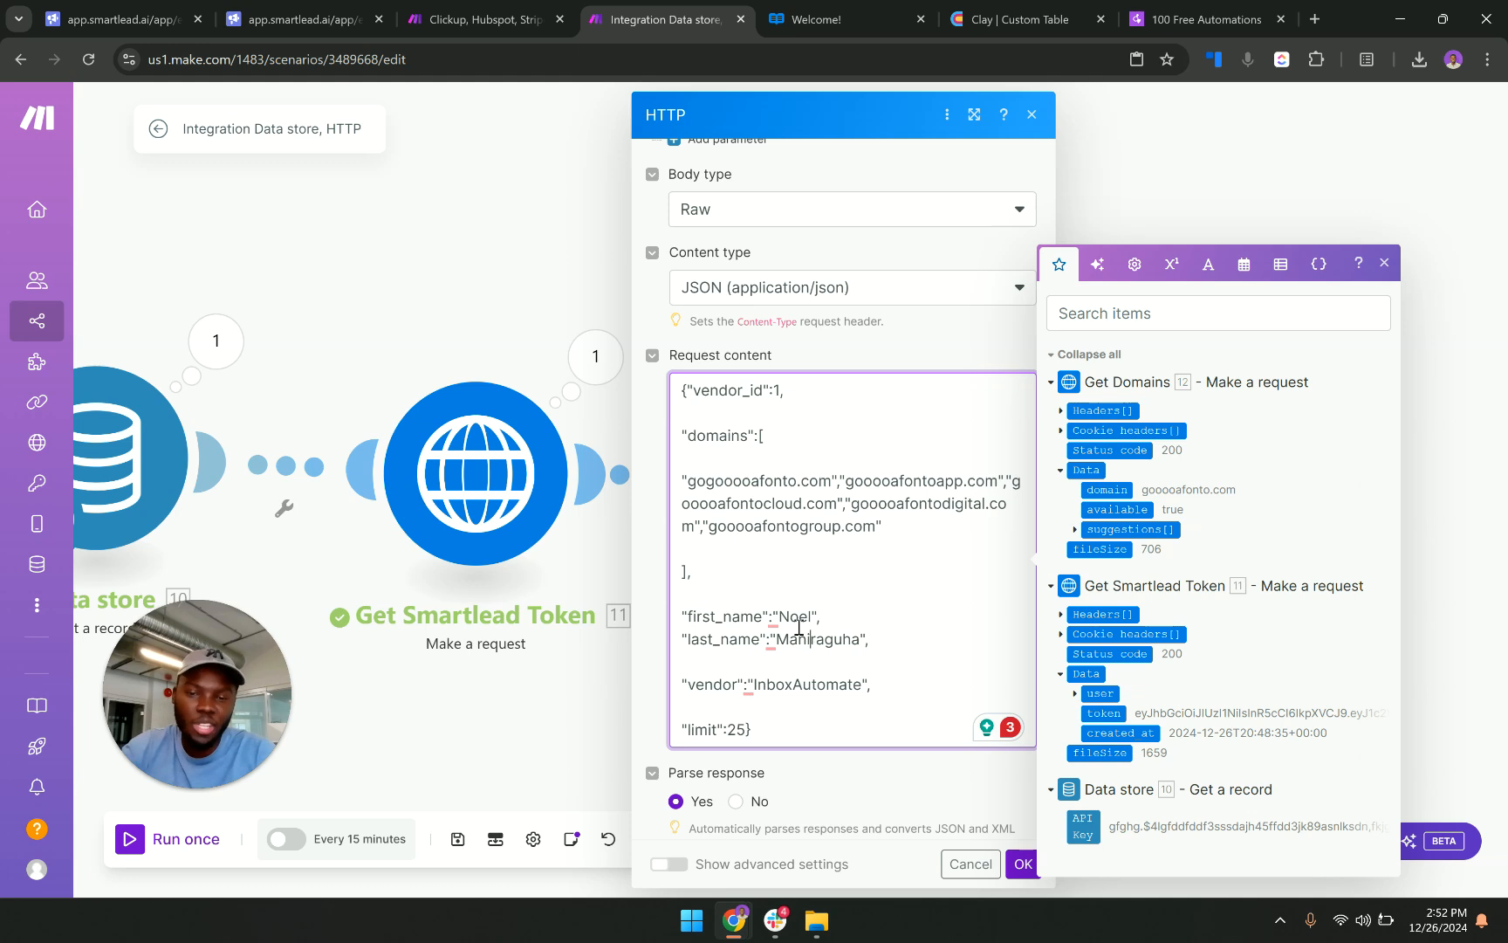
double_click(796, 620)
double_click(833, 640)
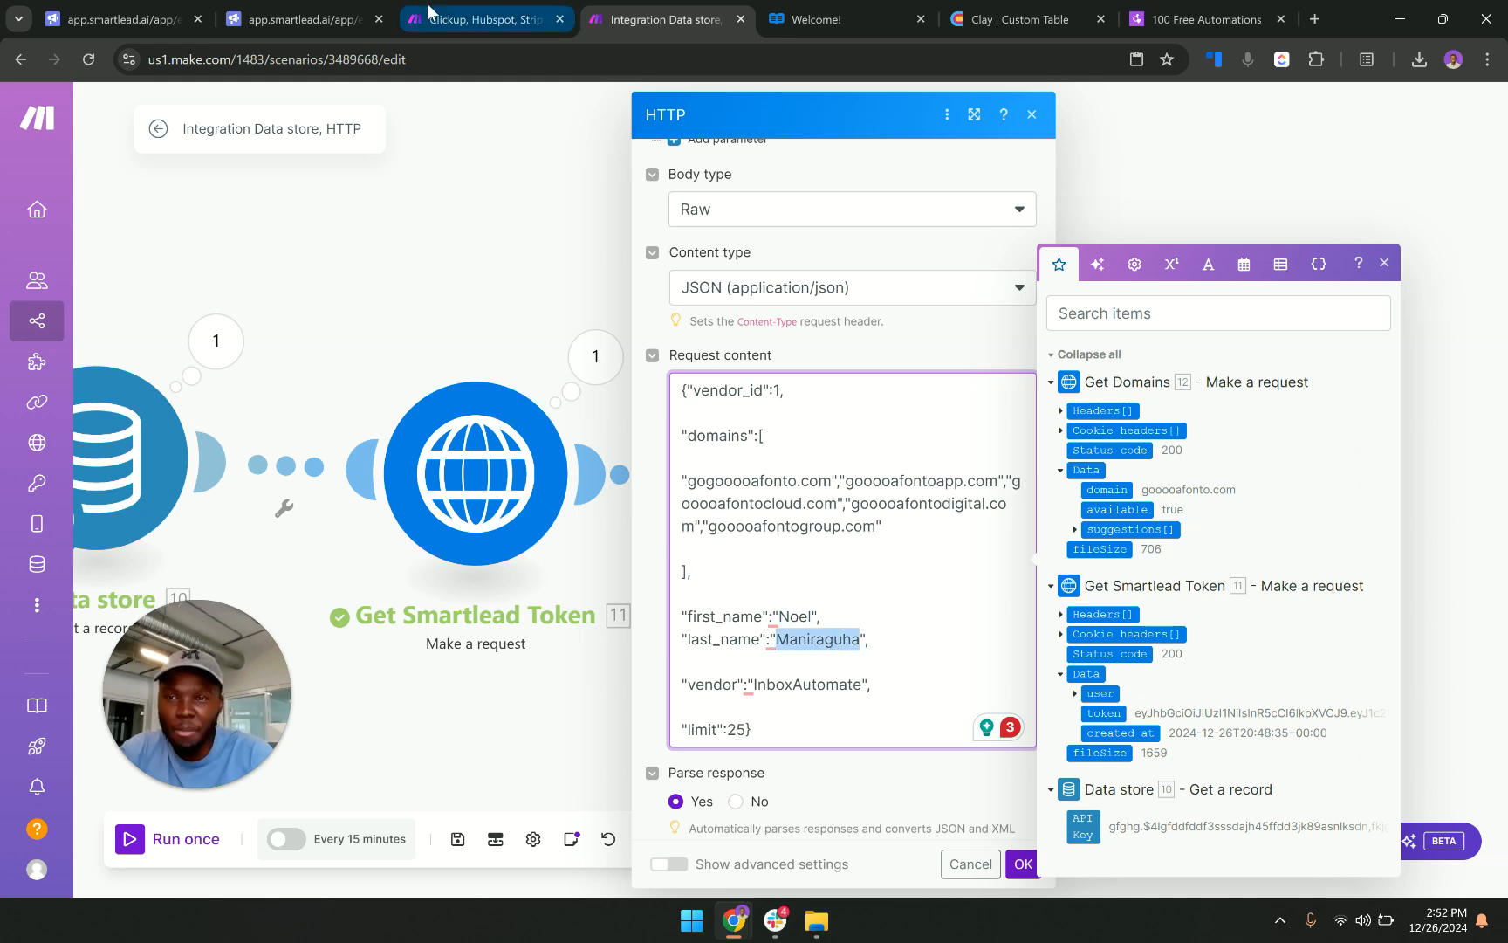
Examine the opening modules of the client onboarding automation scenario, and return to the Smartlead domain scenario.
click(484, 19)
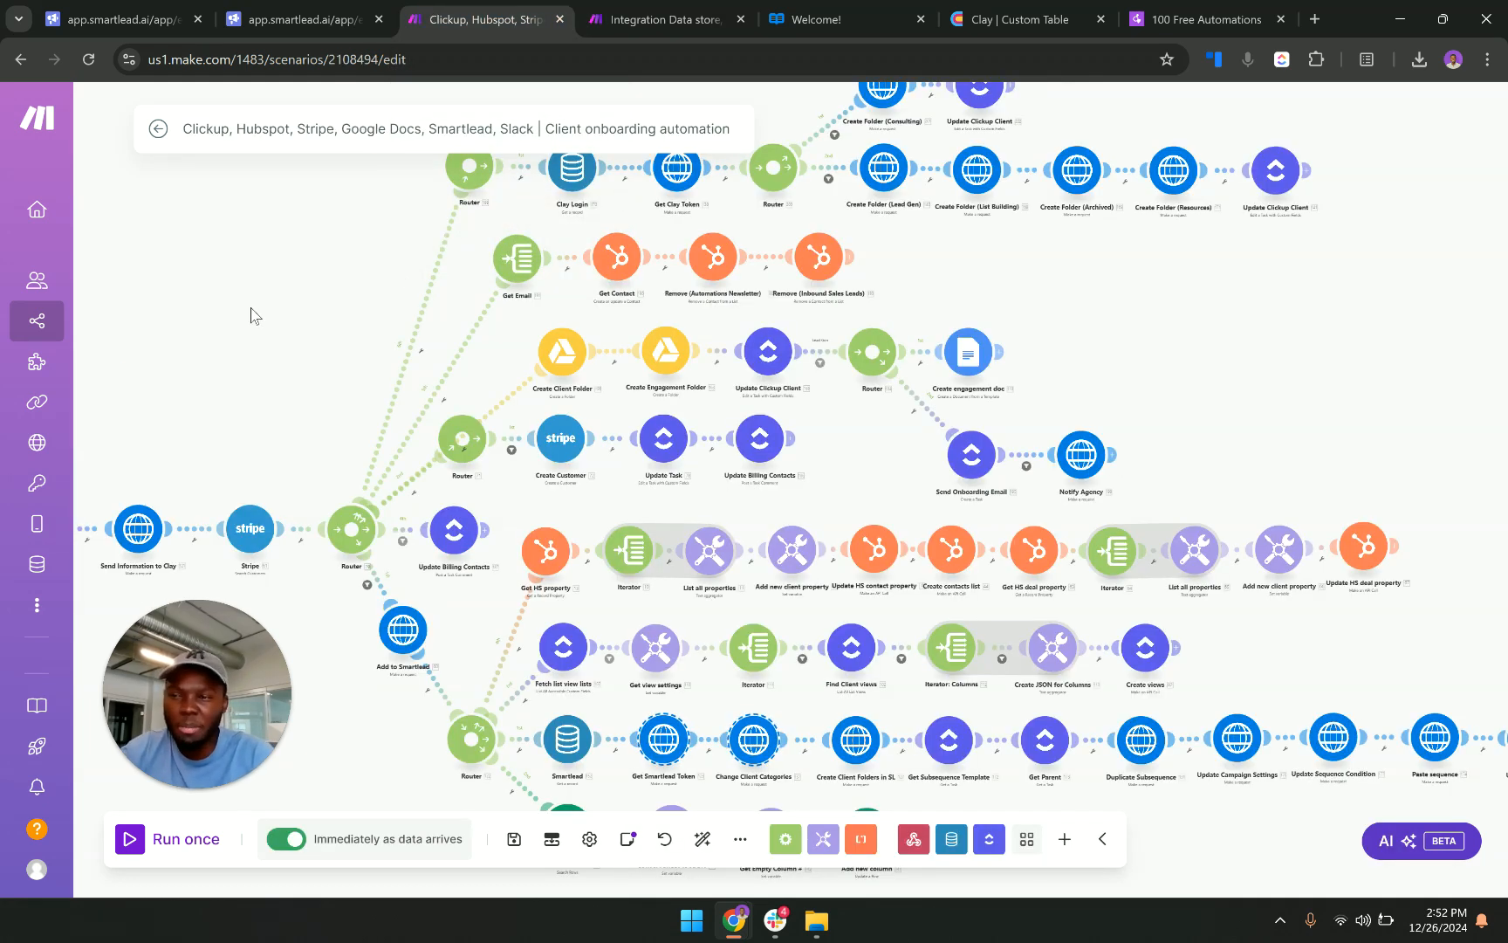
scroll(436, 543, up, 3)
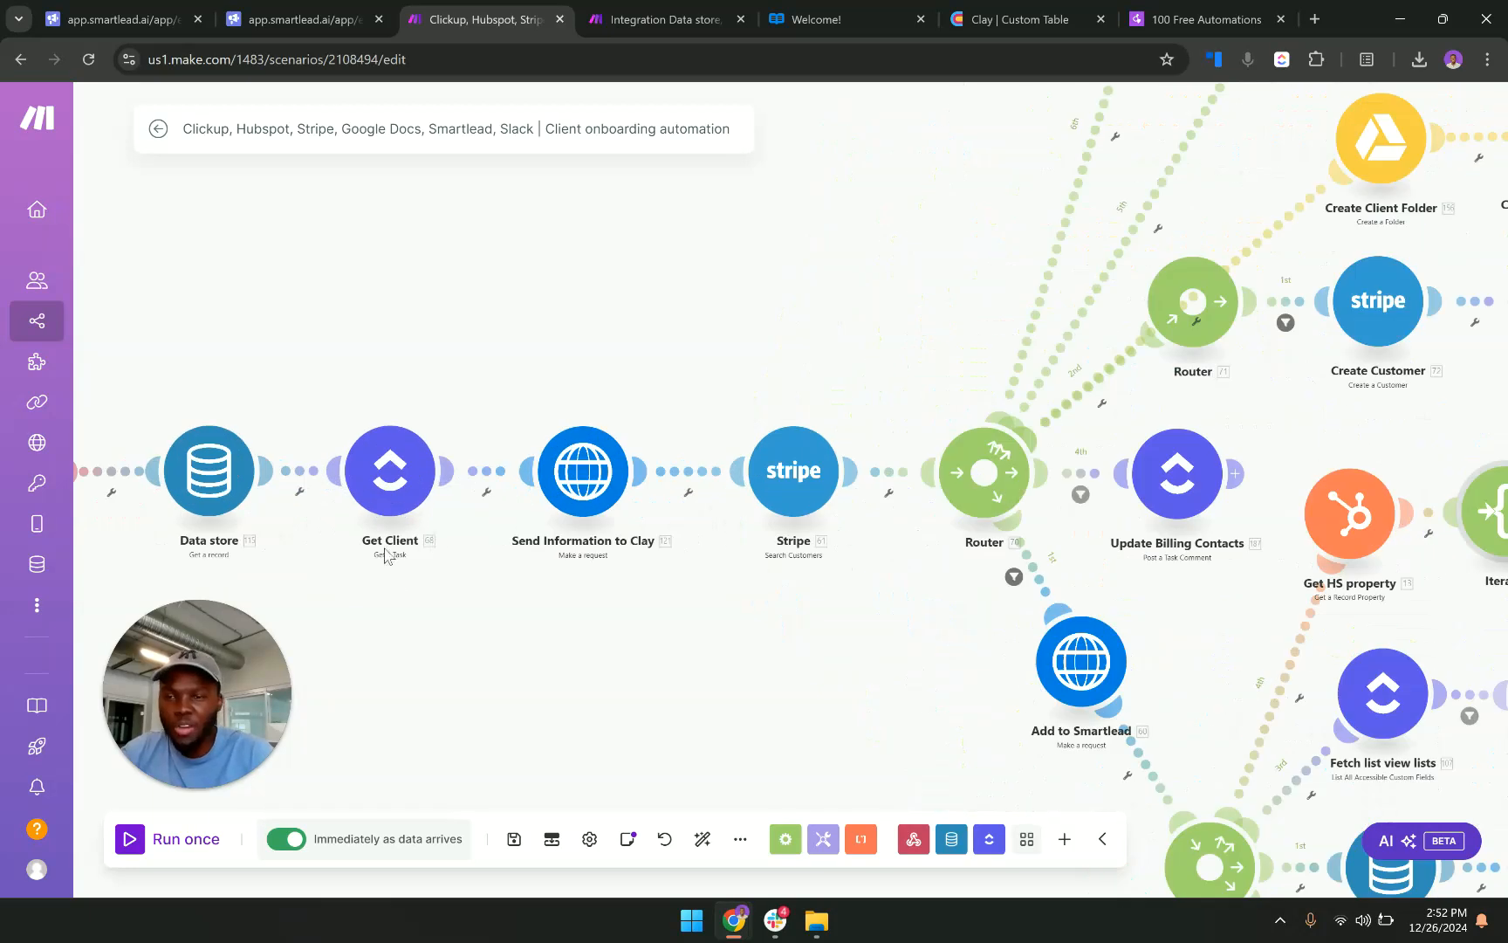
drag(387, 556, 595, 502)
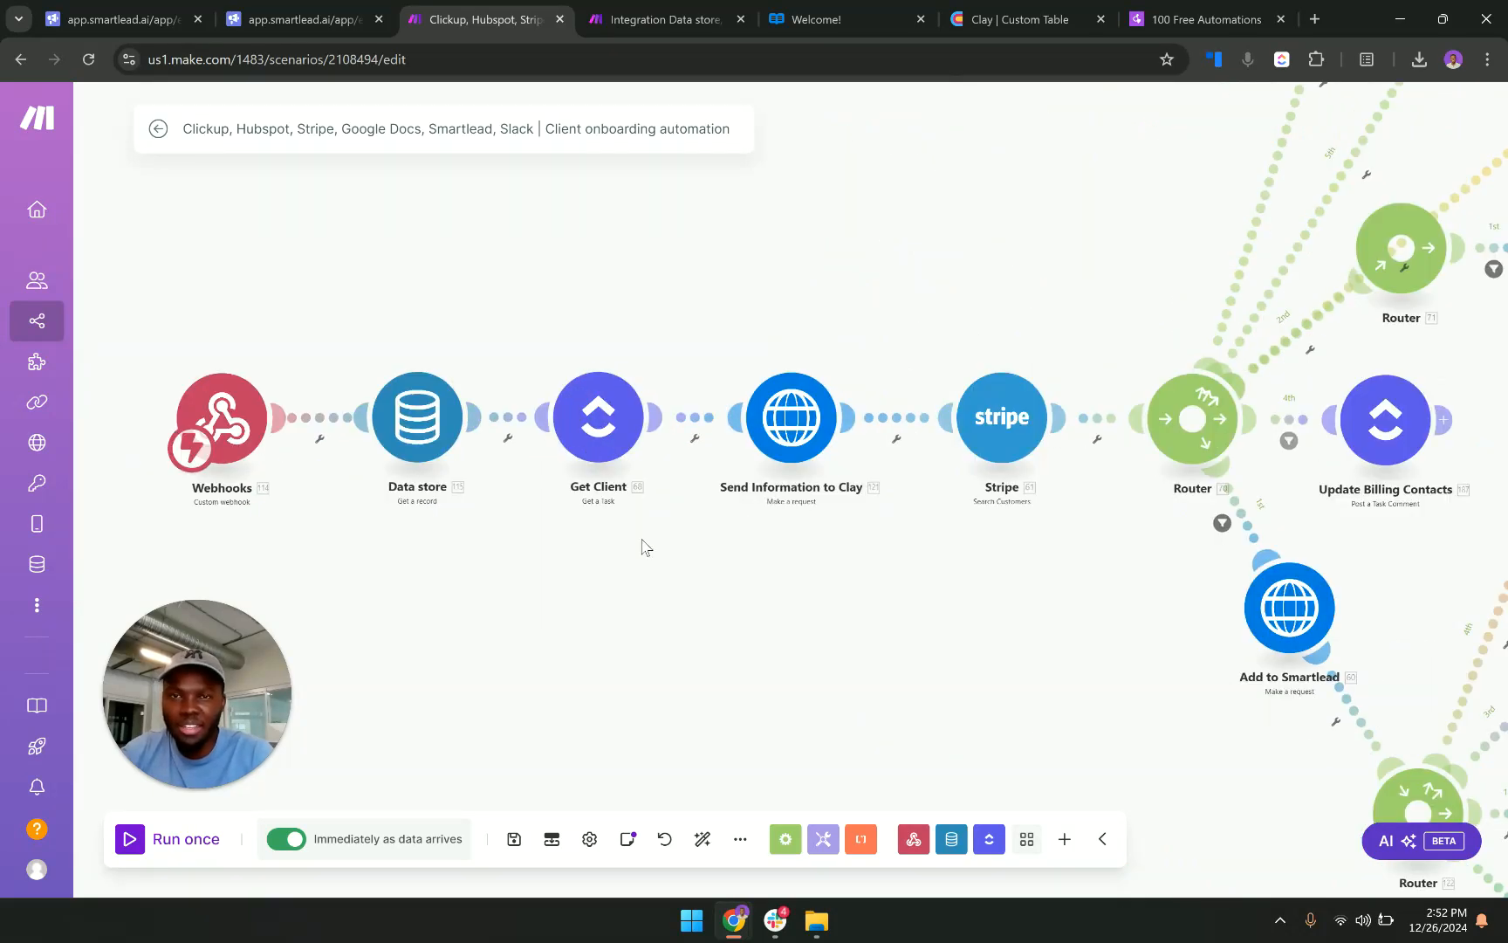
click(672, 16)
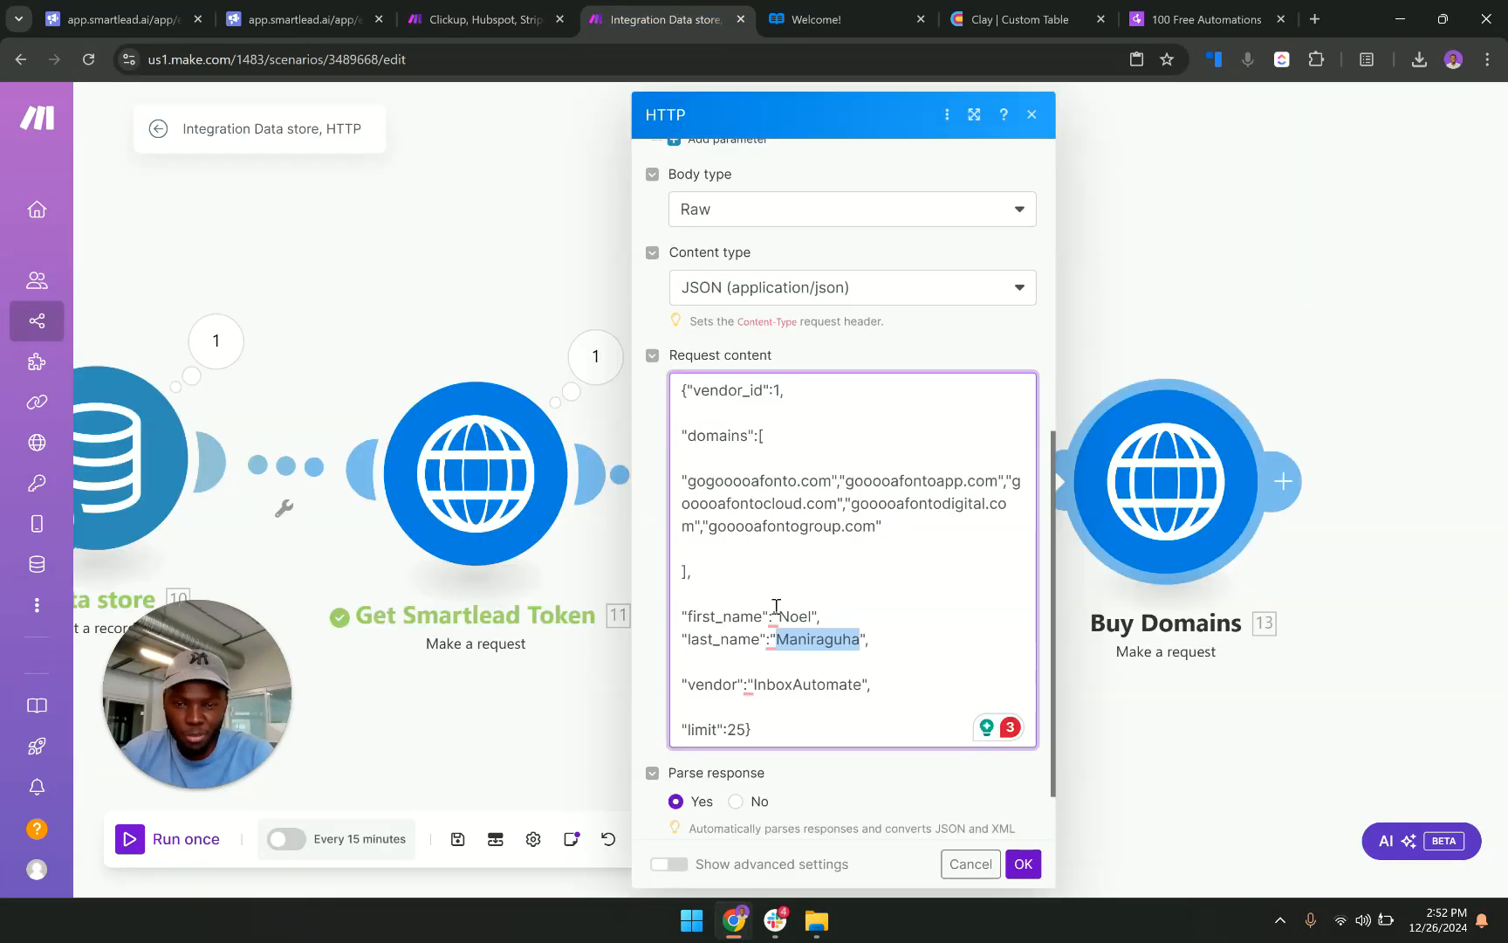
Close the Buy Domains settings and insert a Text aggregator module between Get Domains and Buy Domains.
drag(881, 527, 685, 506)
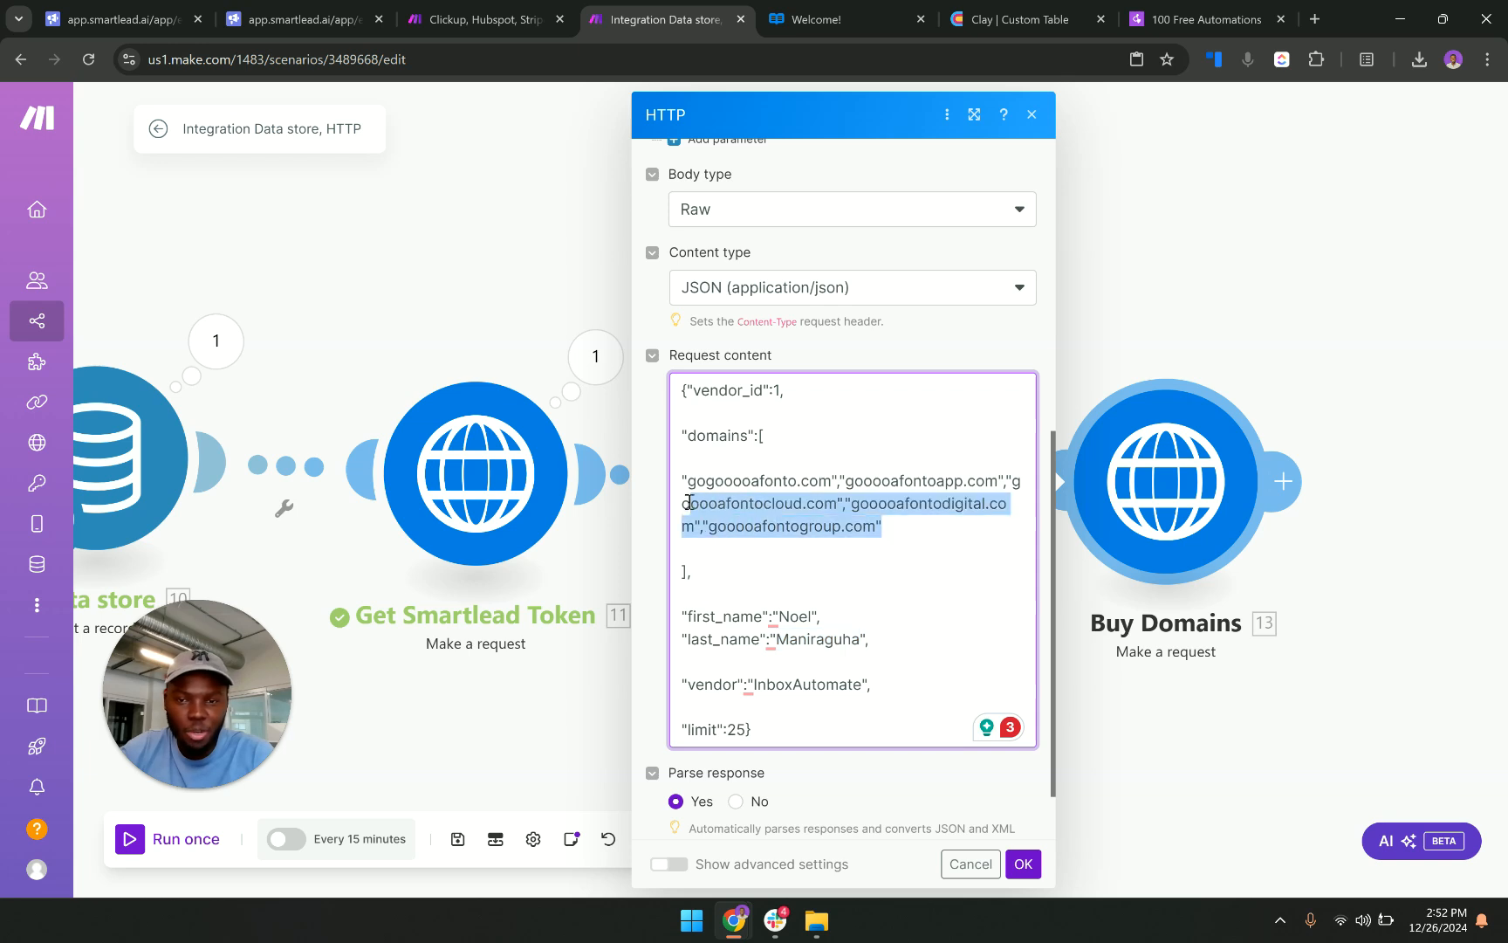
click(607, 614)
click(975, 466)
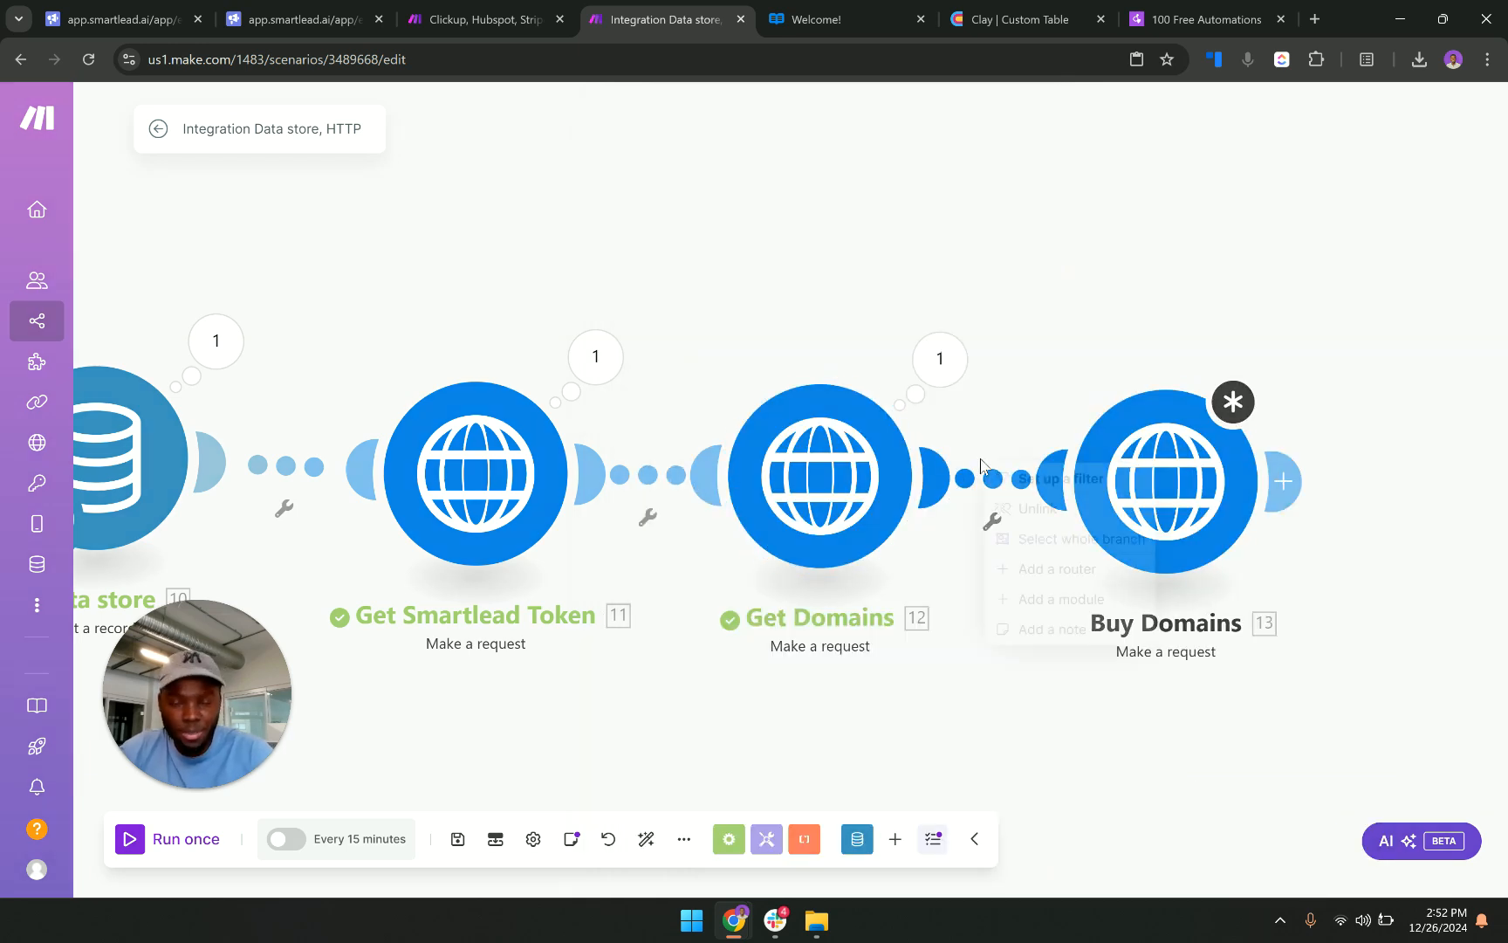
click(1047, 602)
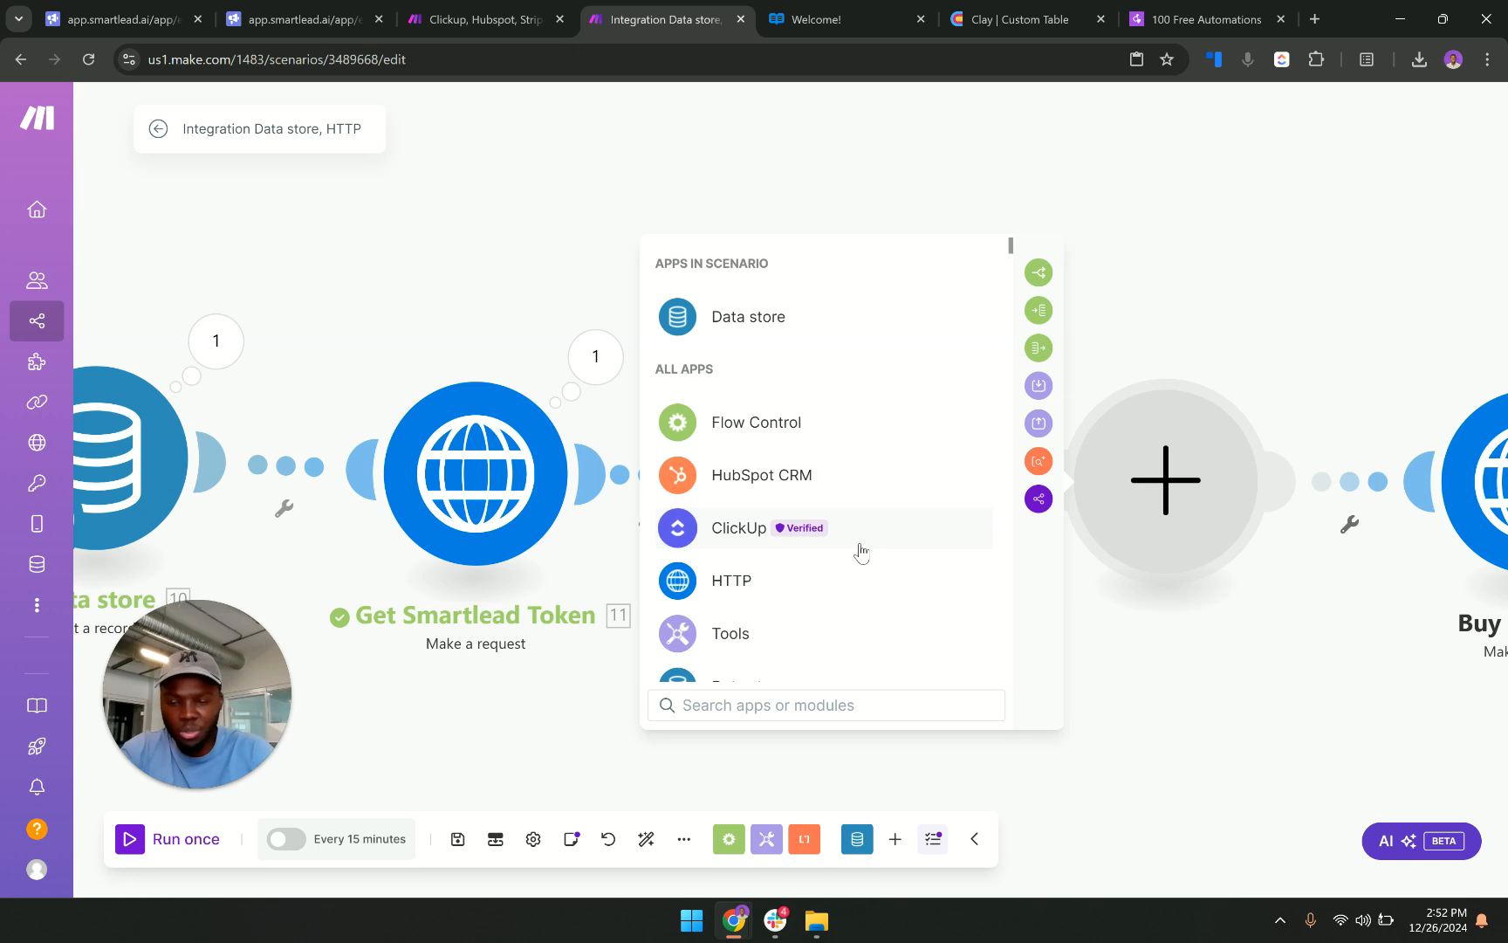
text(tex)
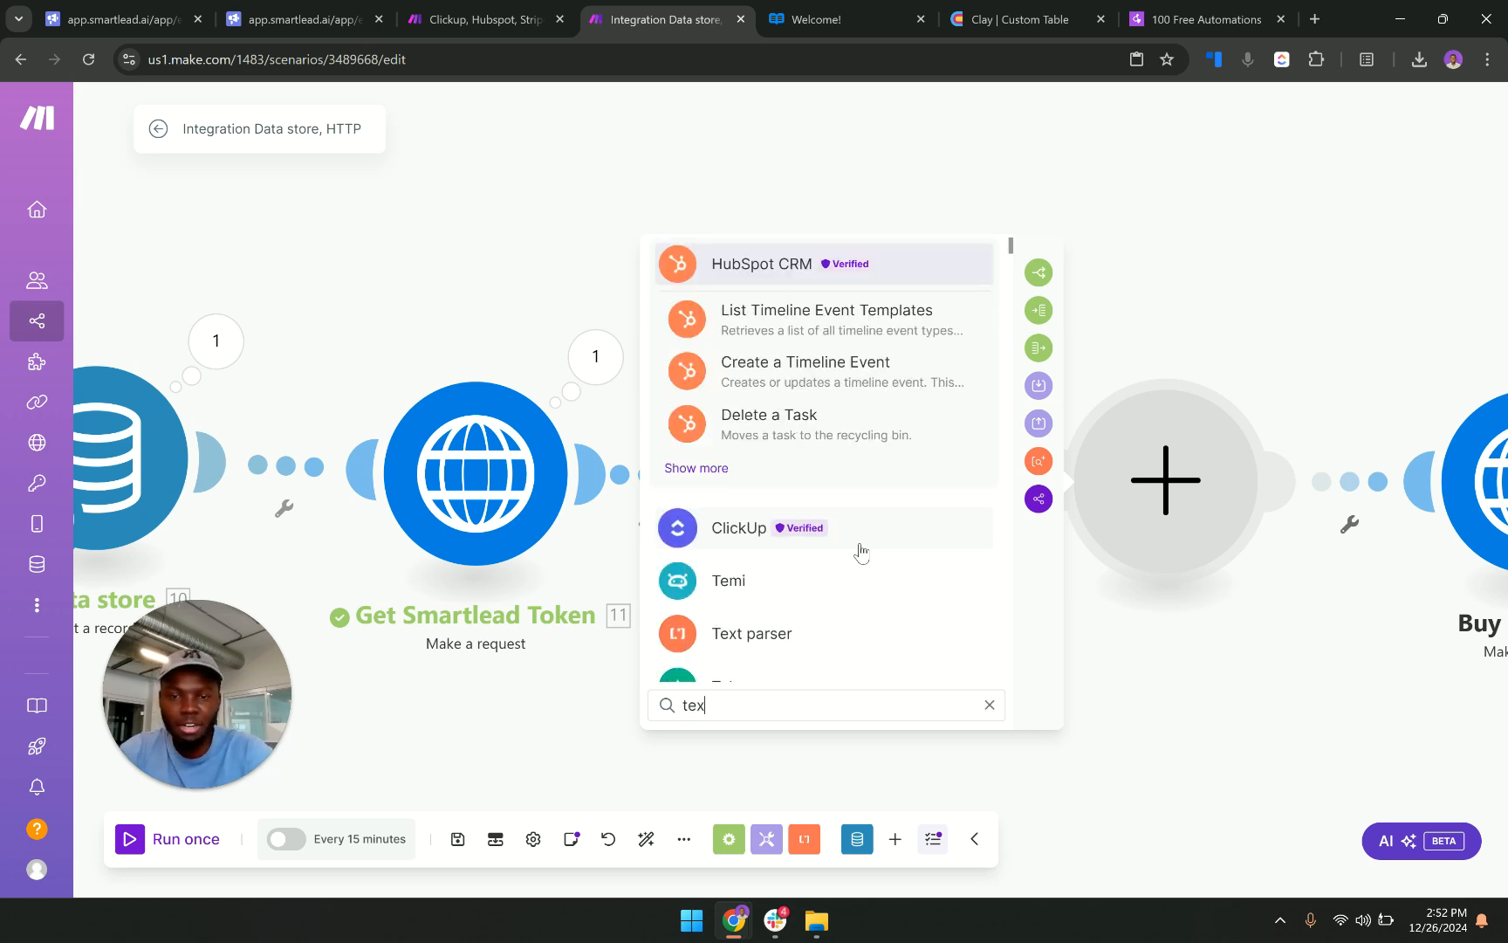
text(t aggre)
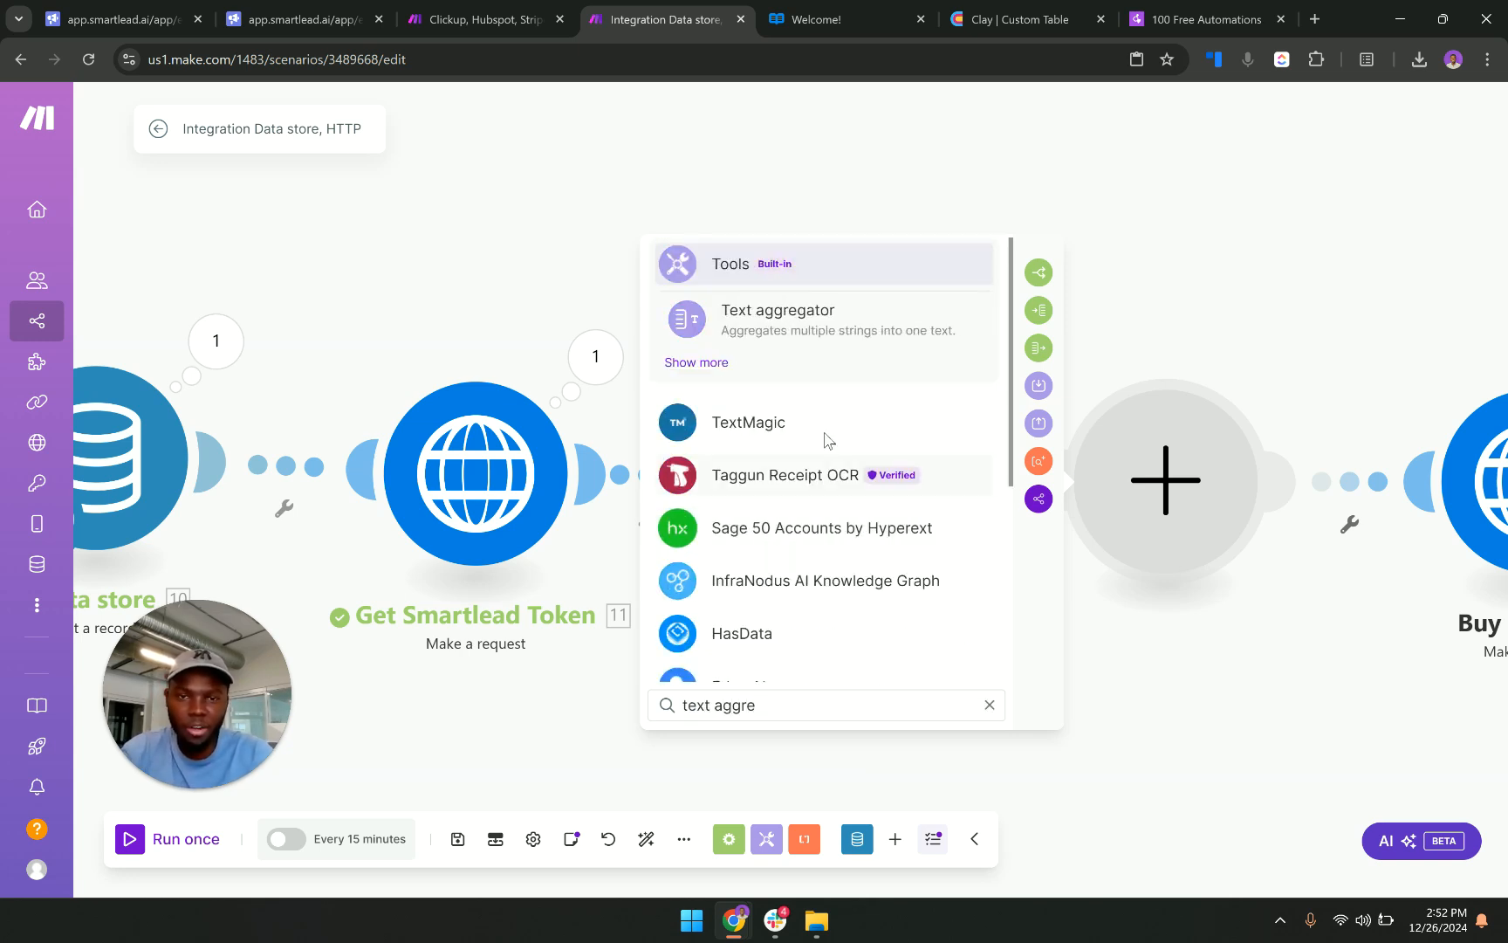
click(830, 346)
Set the Text aggregator's source module to Get Domains, expand its suggestions array for reference, and save with the text empty.
click(973, 463)
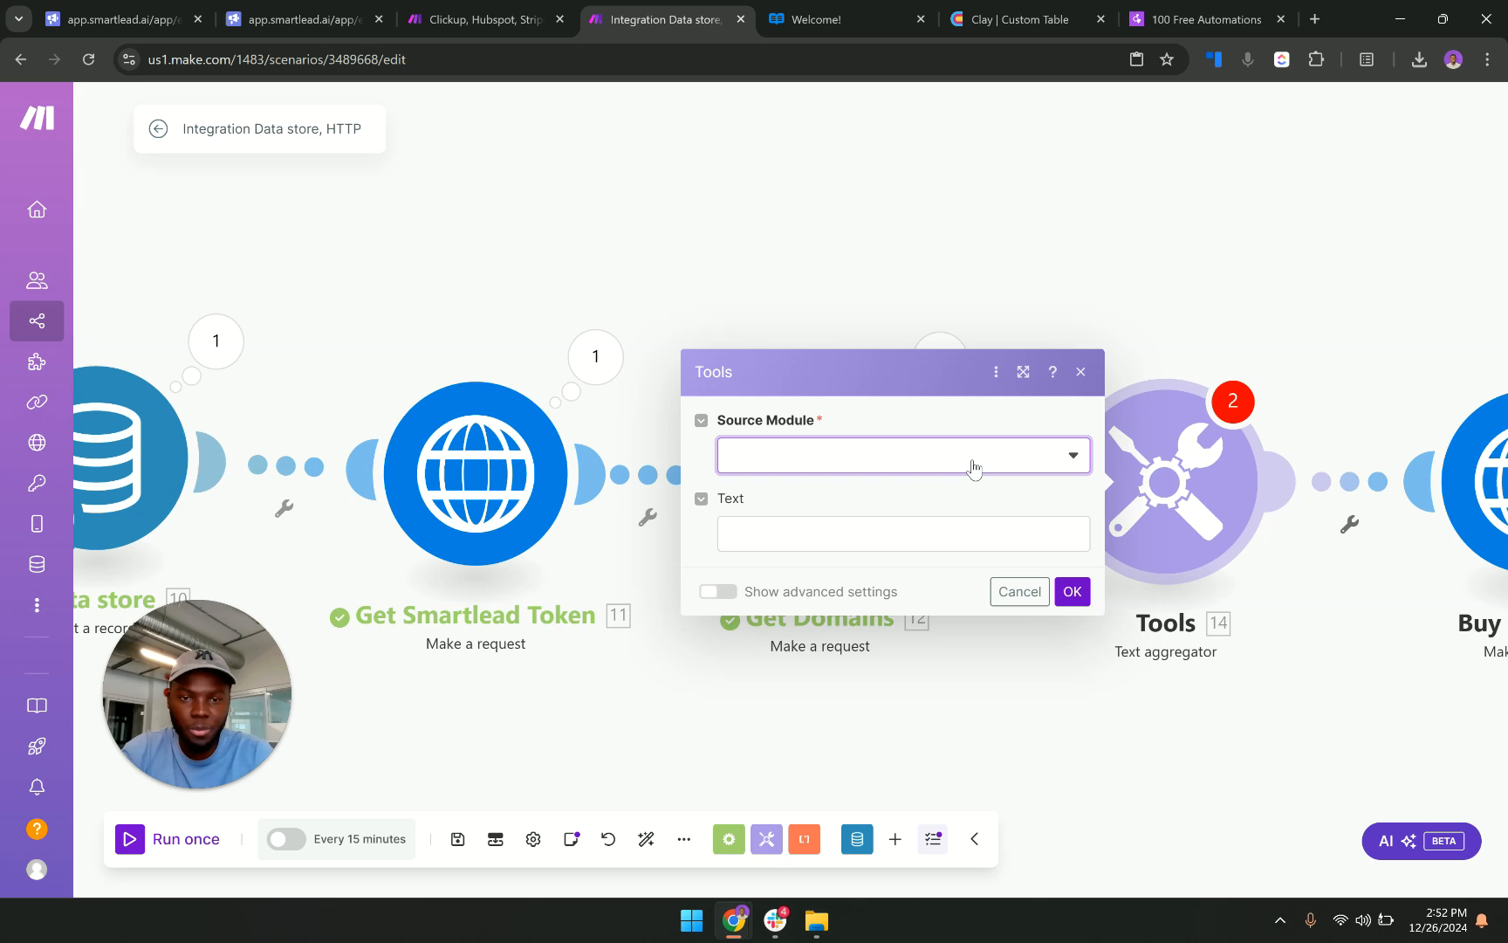
click(939, 488)
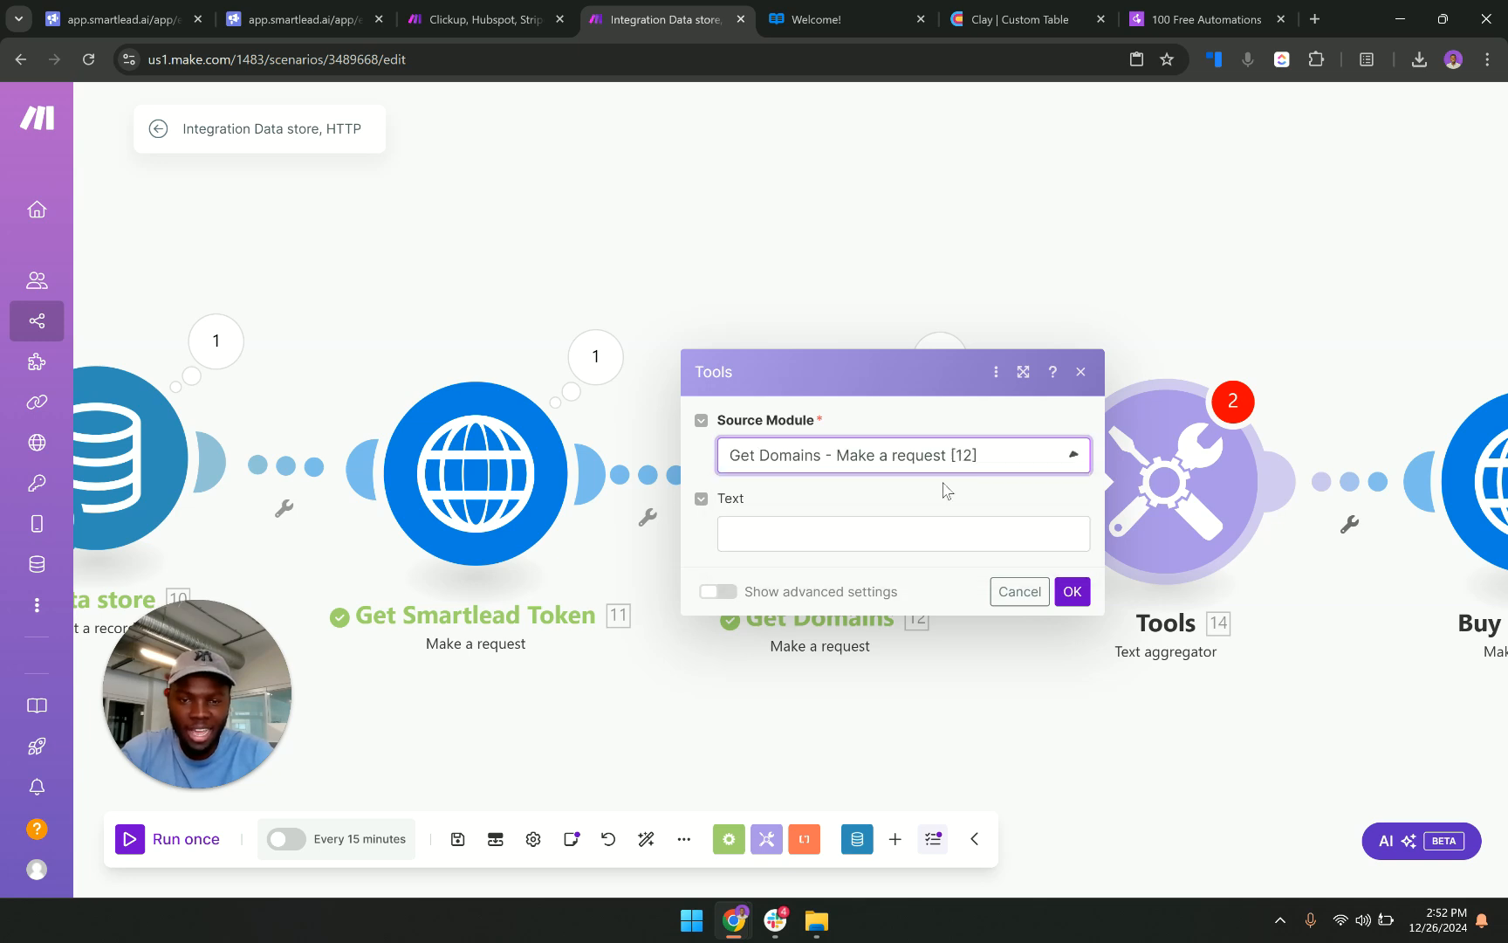
click(979, 542)
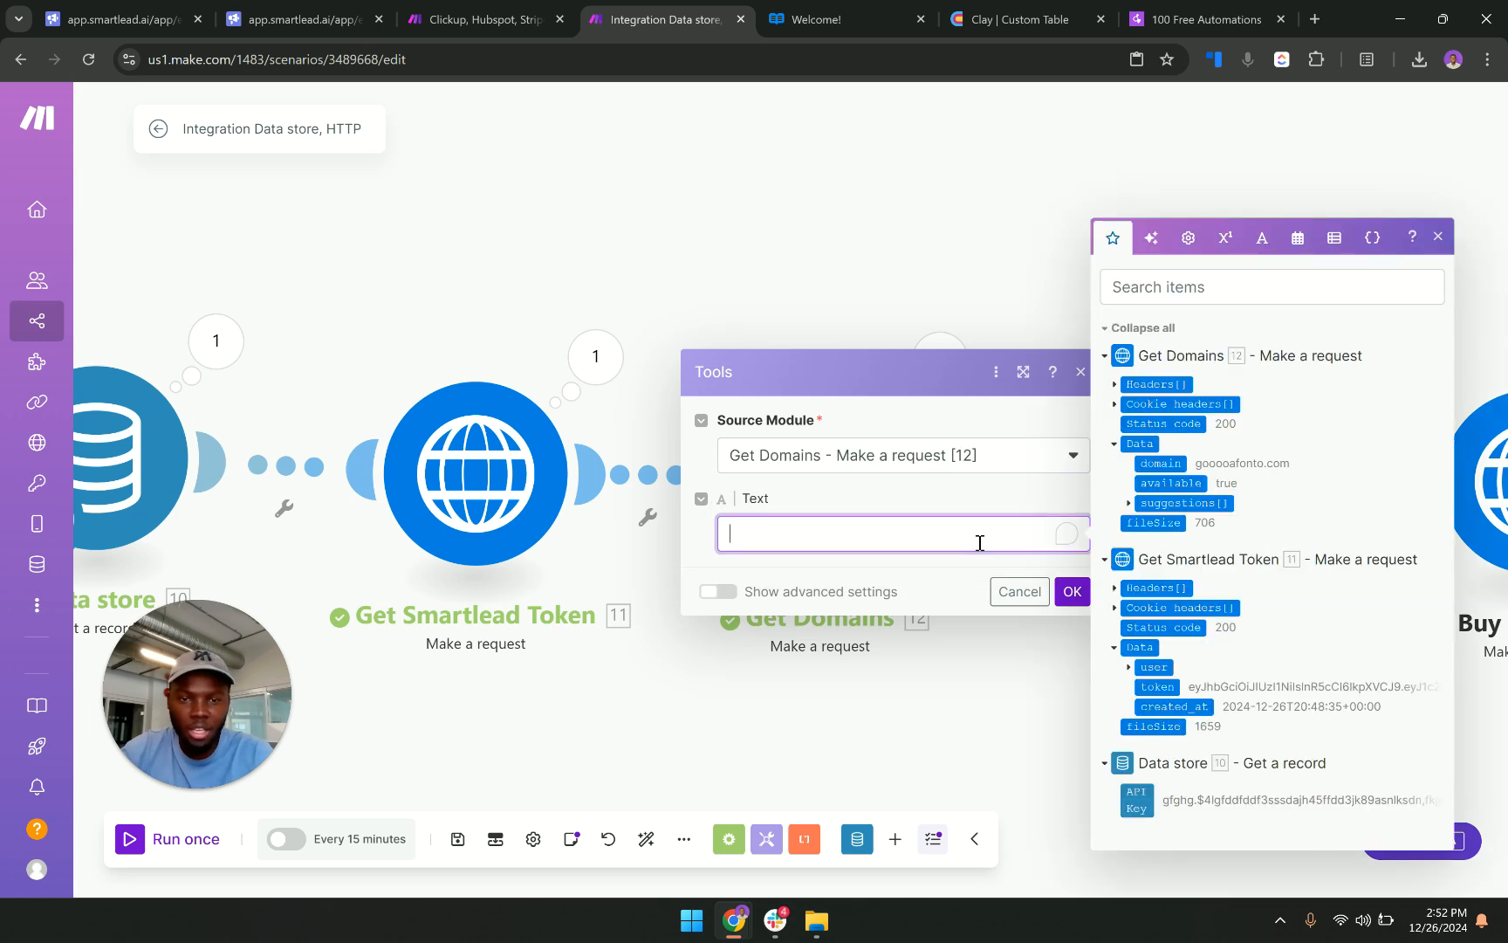
click(1129, 504)
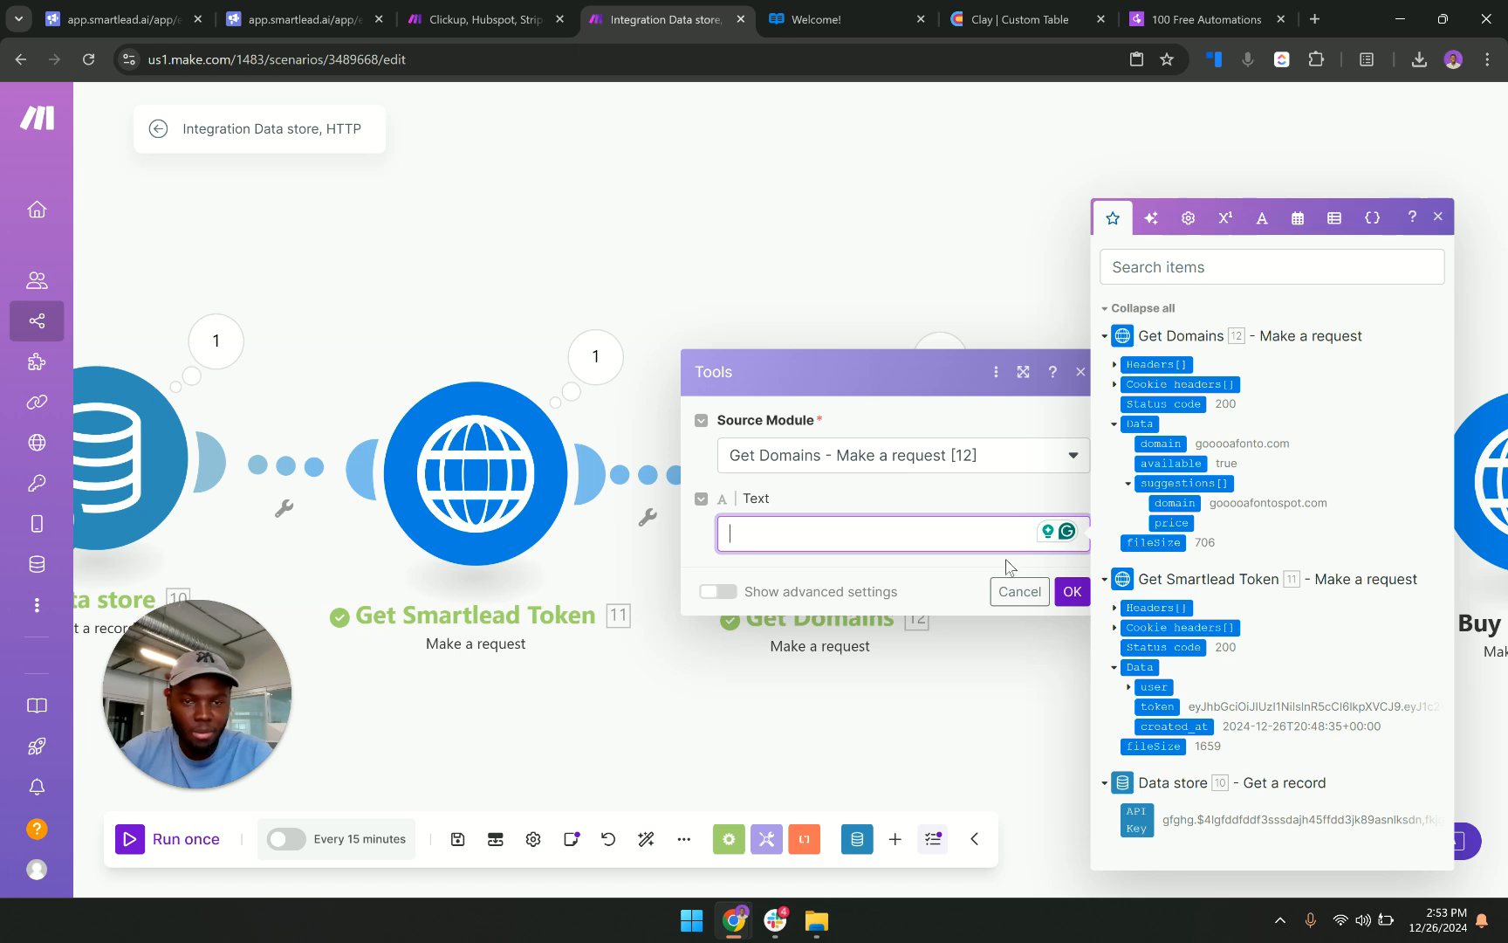
click(1058, 590)
Insert an Iterator between Get Domains and the Text aggregator, mapped to the suggestions[] array from Get Domains' data.
right_click(990, 478)
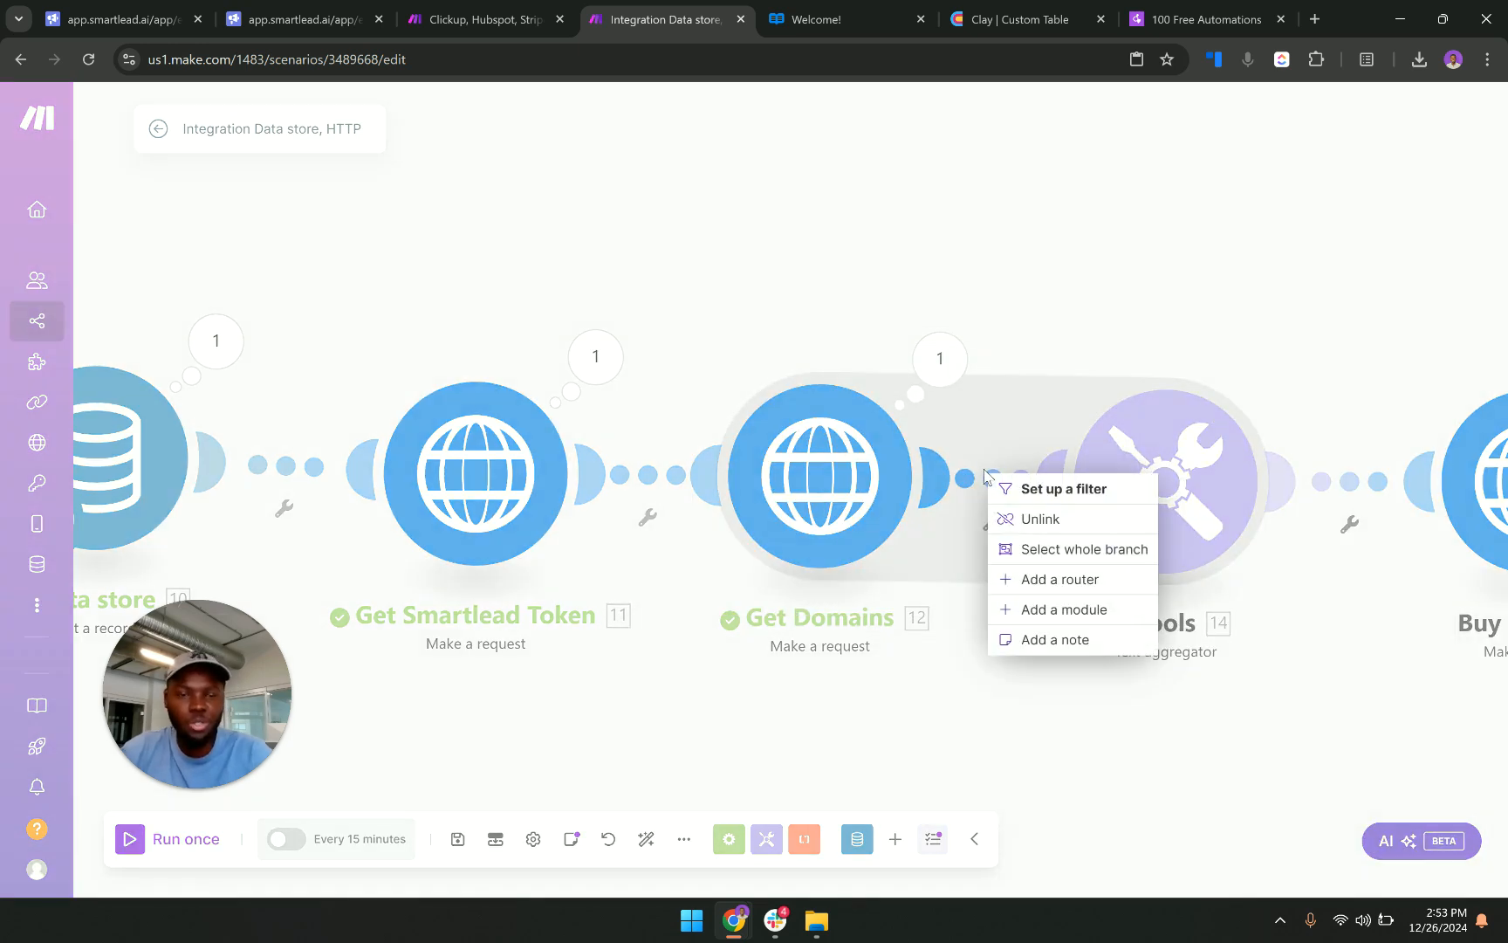
click(1059, 610)
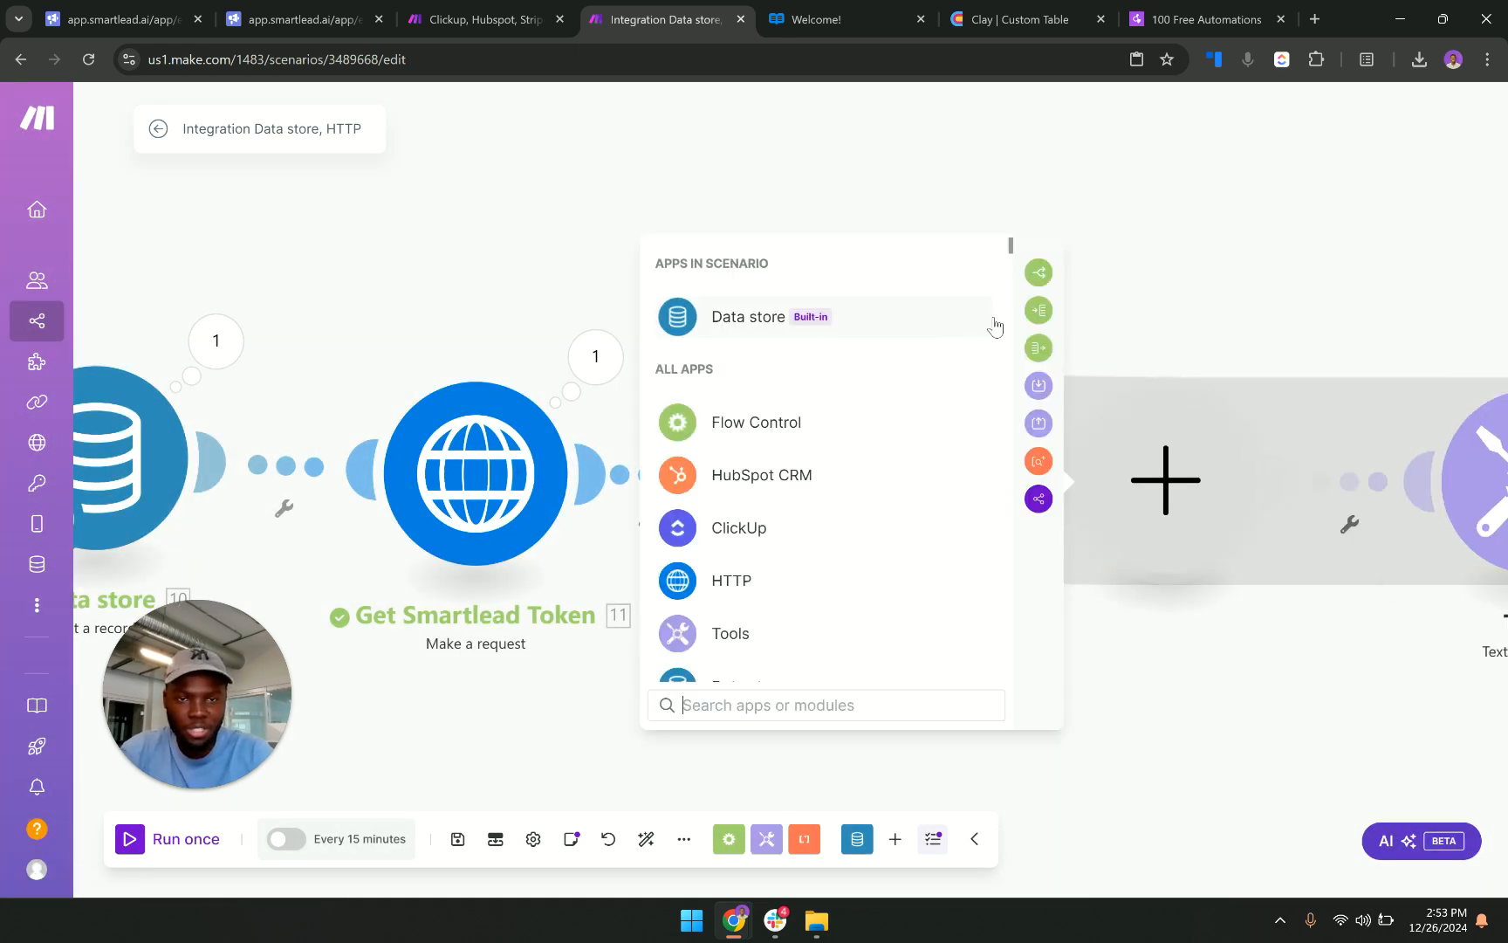
click(1031, 314)
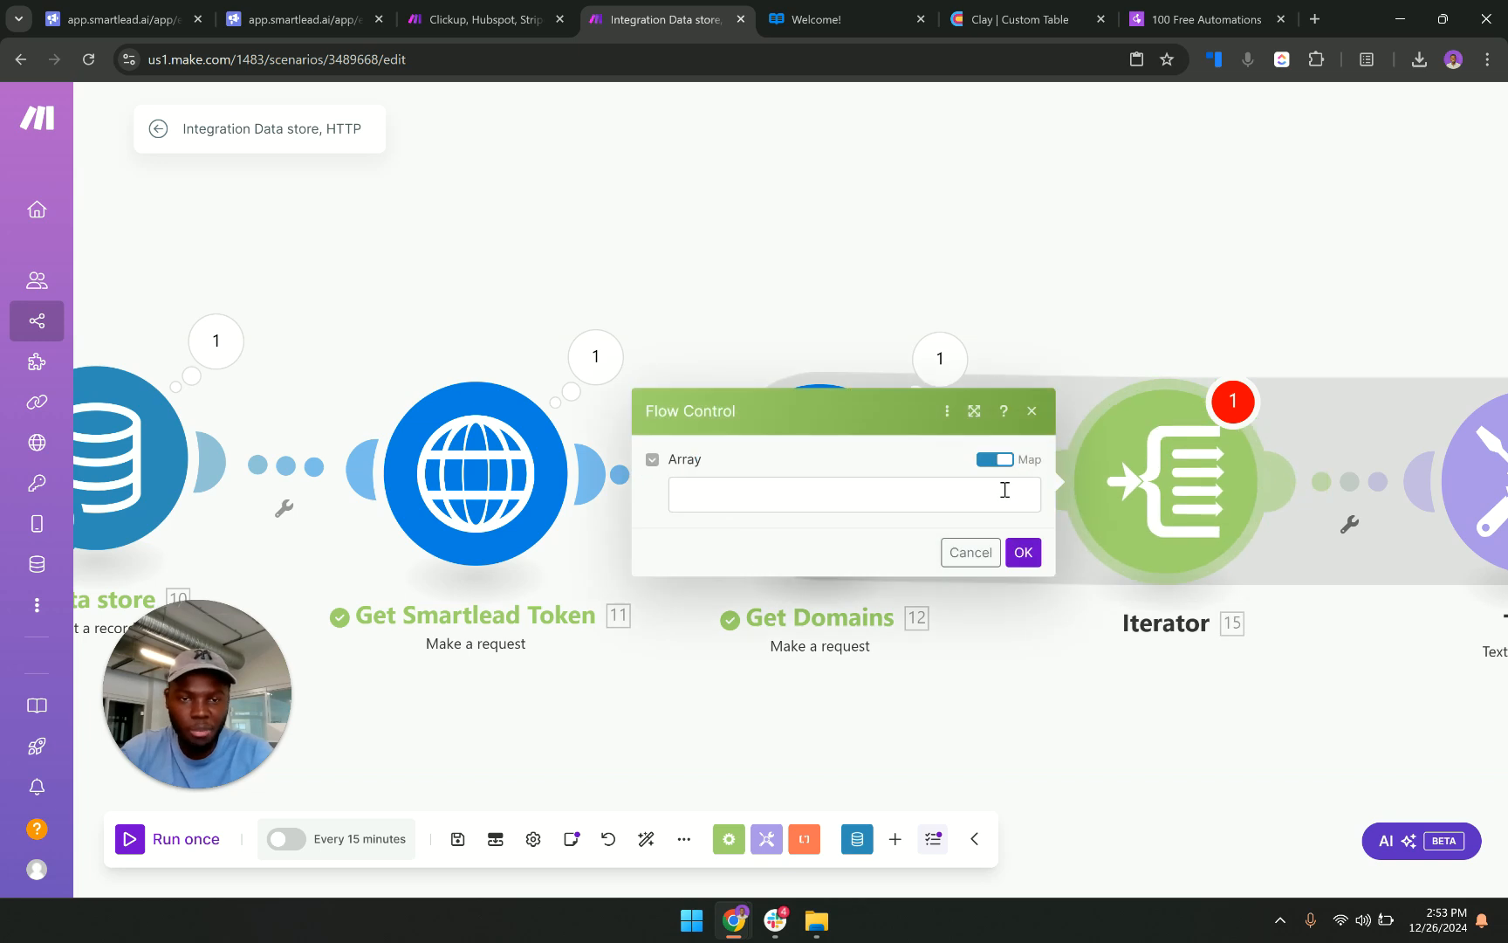
click(1004, 489)
click(1170, 469)
click(1023, 551)
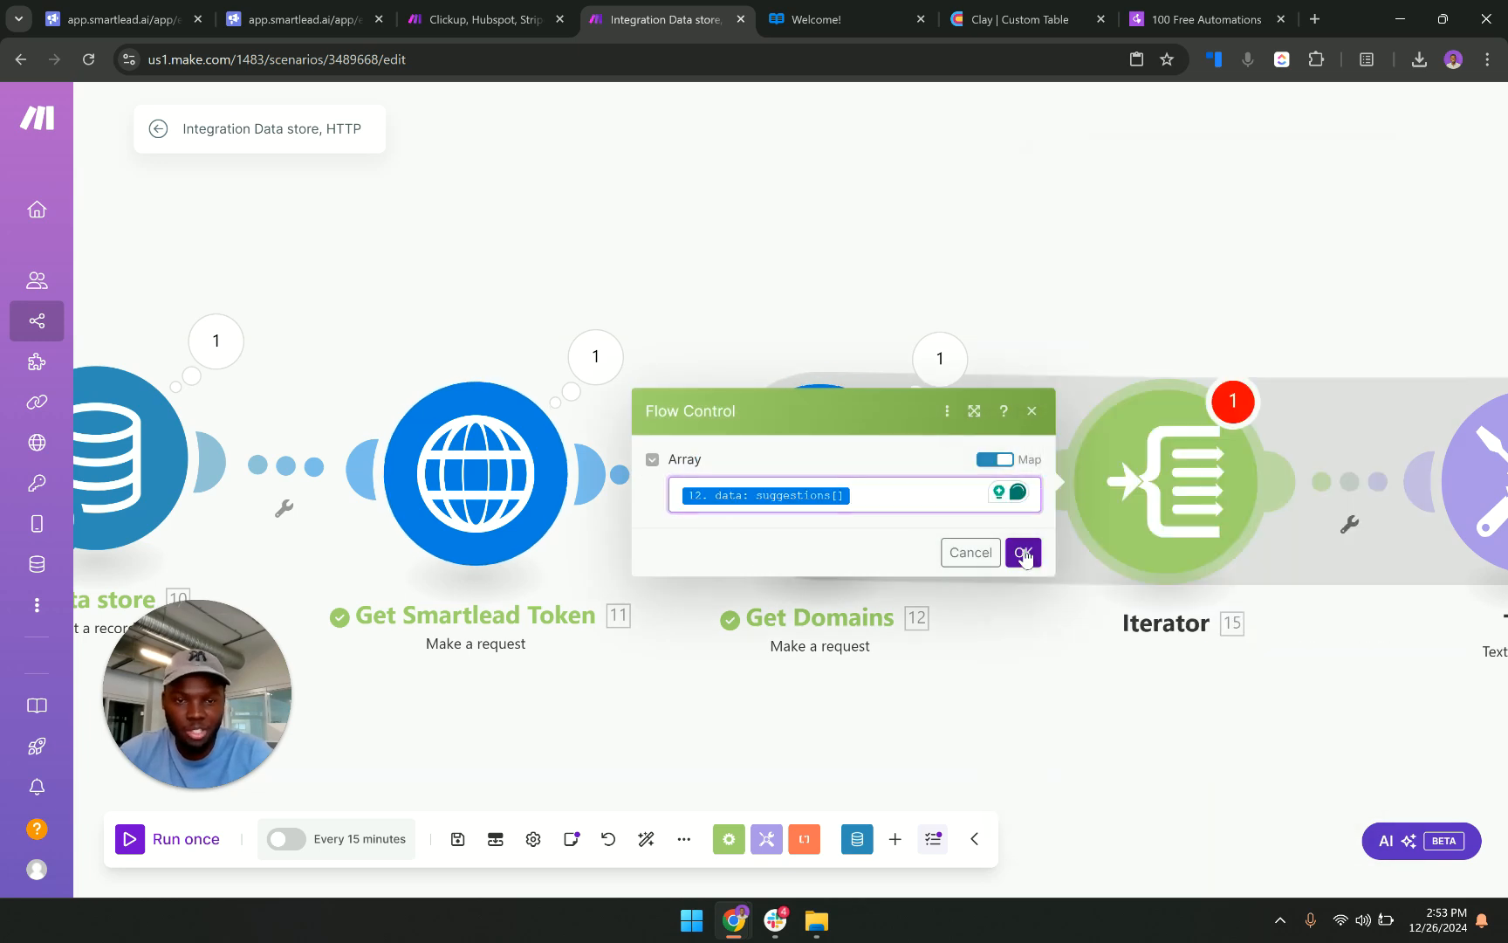
Set the Text aggregator's text to the Iterator's domain value wrapped in double quotes.
drag(1161, 593, 649, 633)
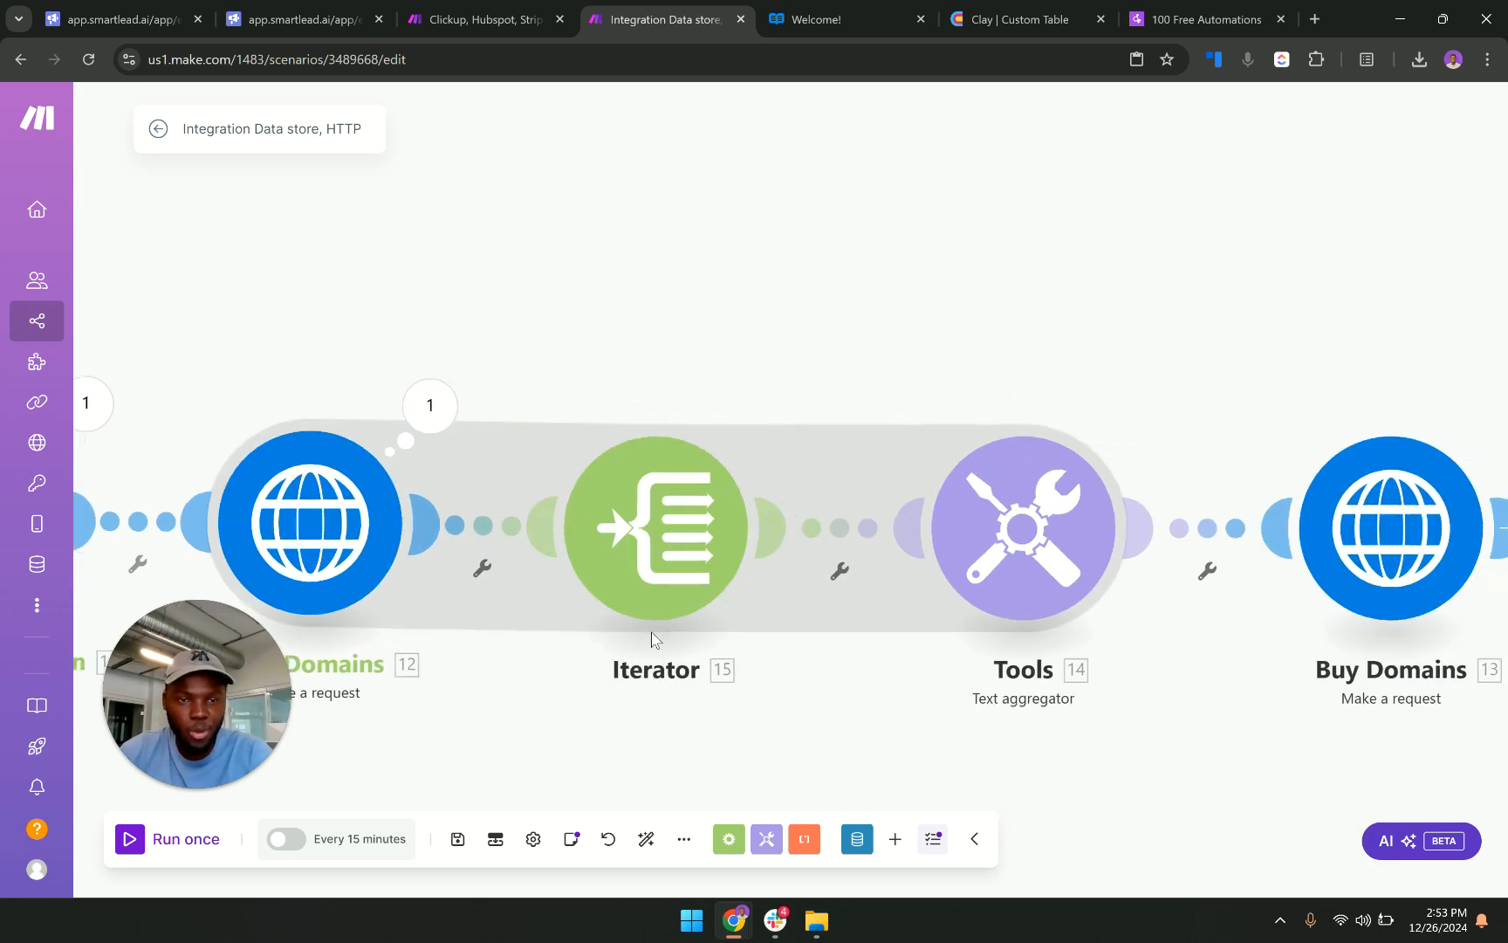
click(984, 546)
click(1189, 579)
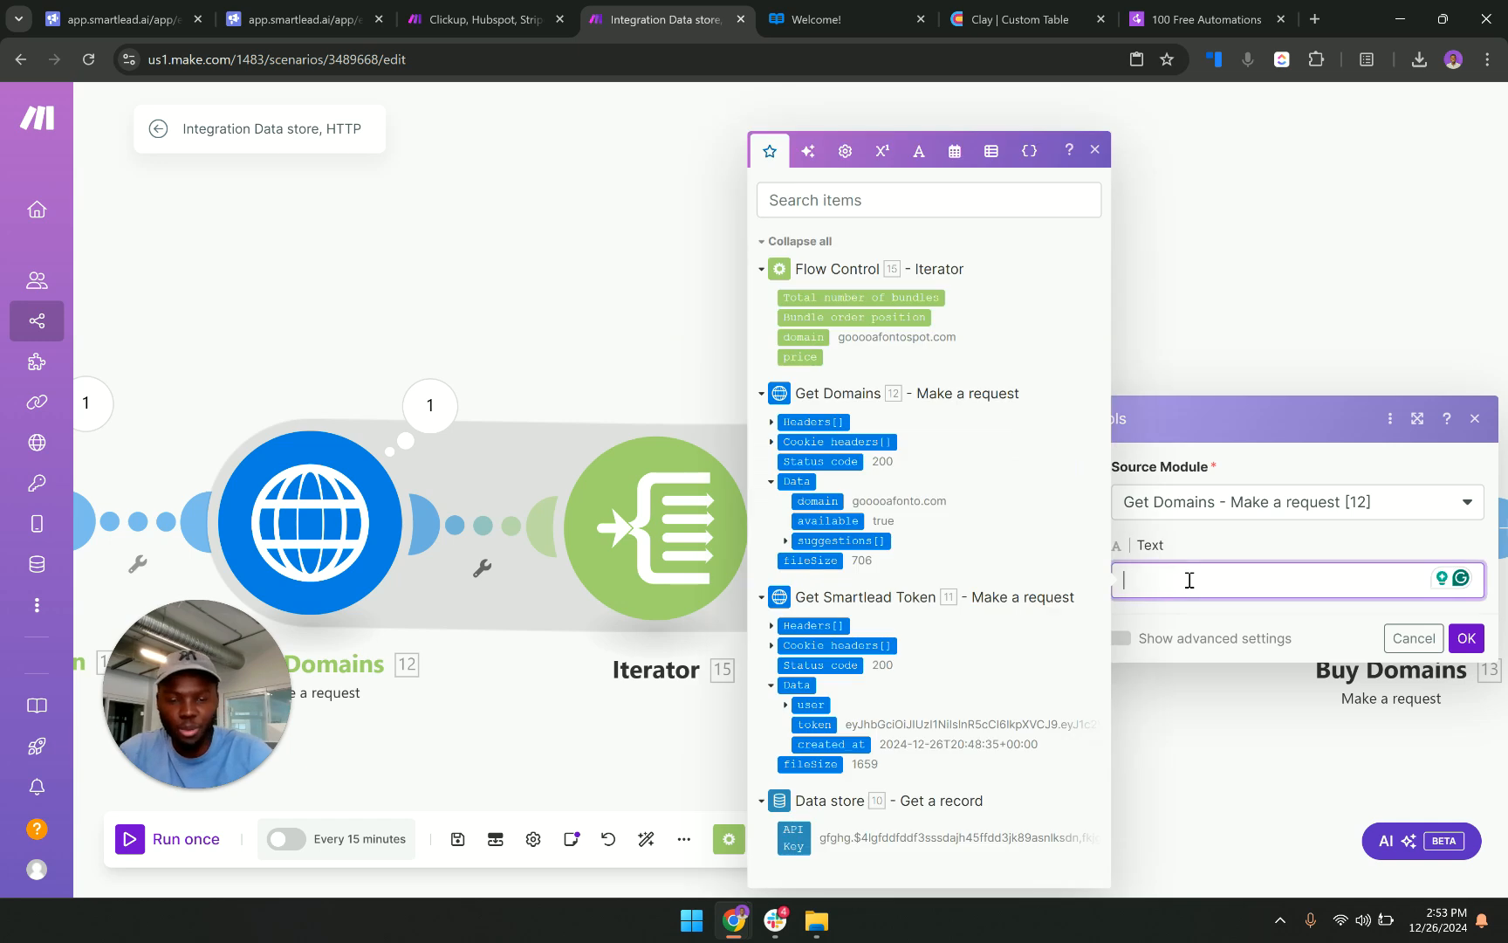
text(")
click(803, 337)
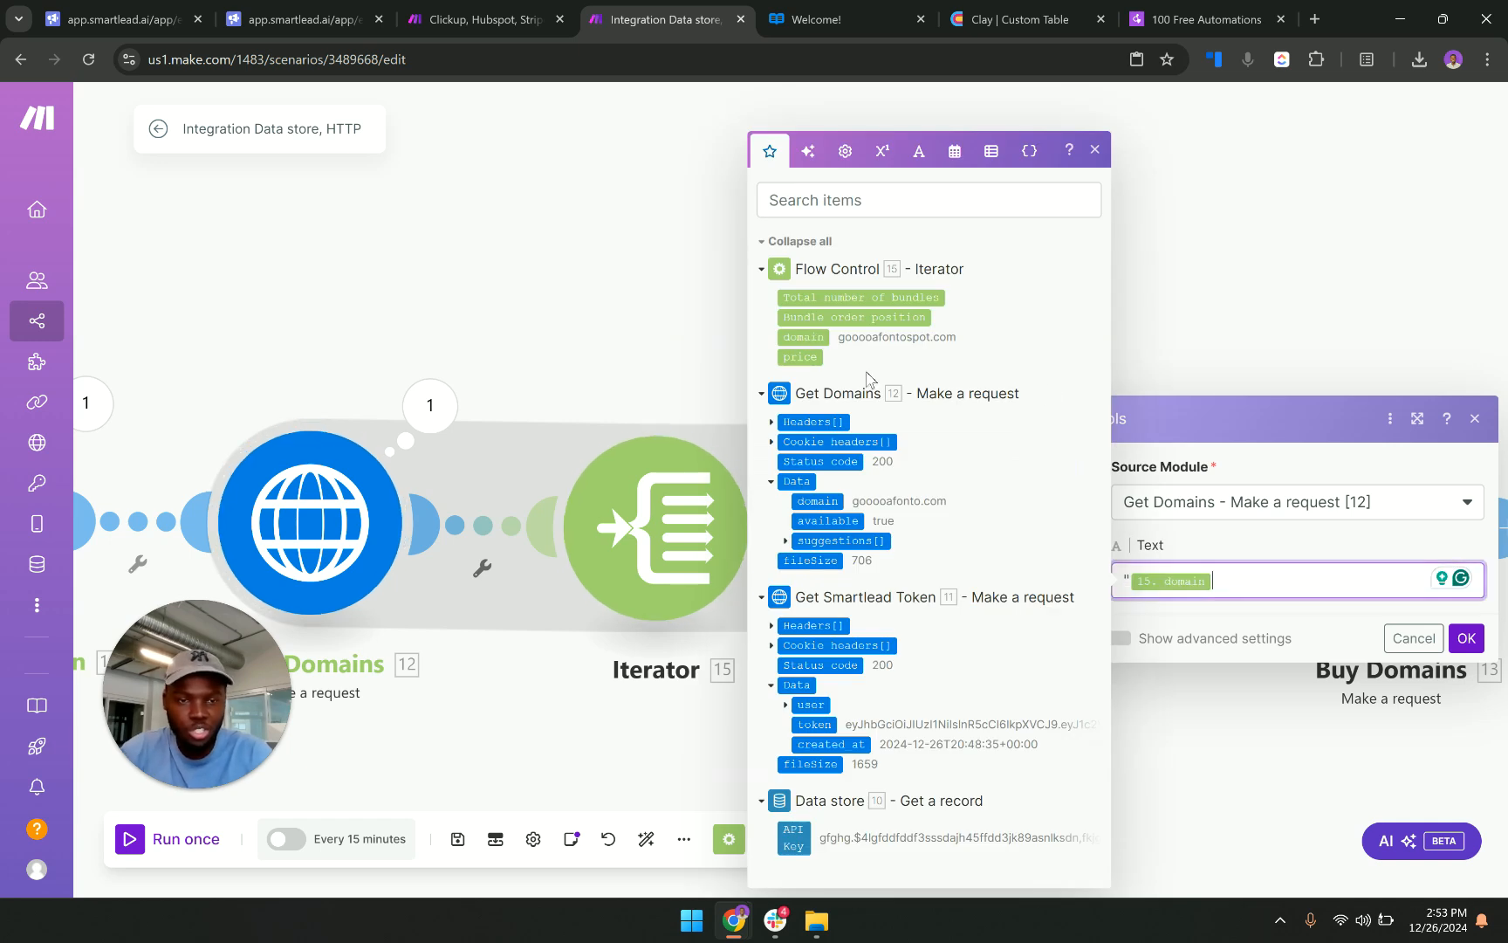
text(")
click(1121, 680)
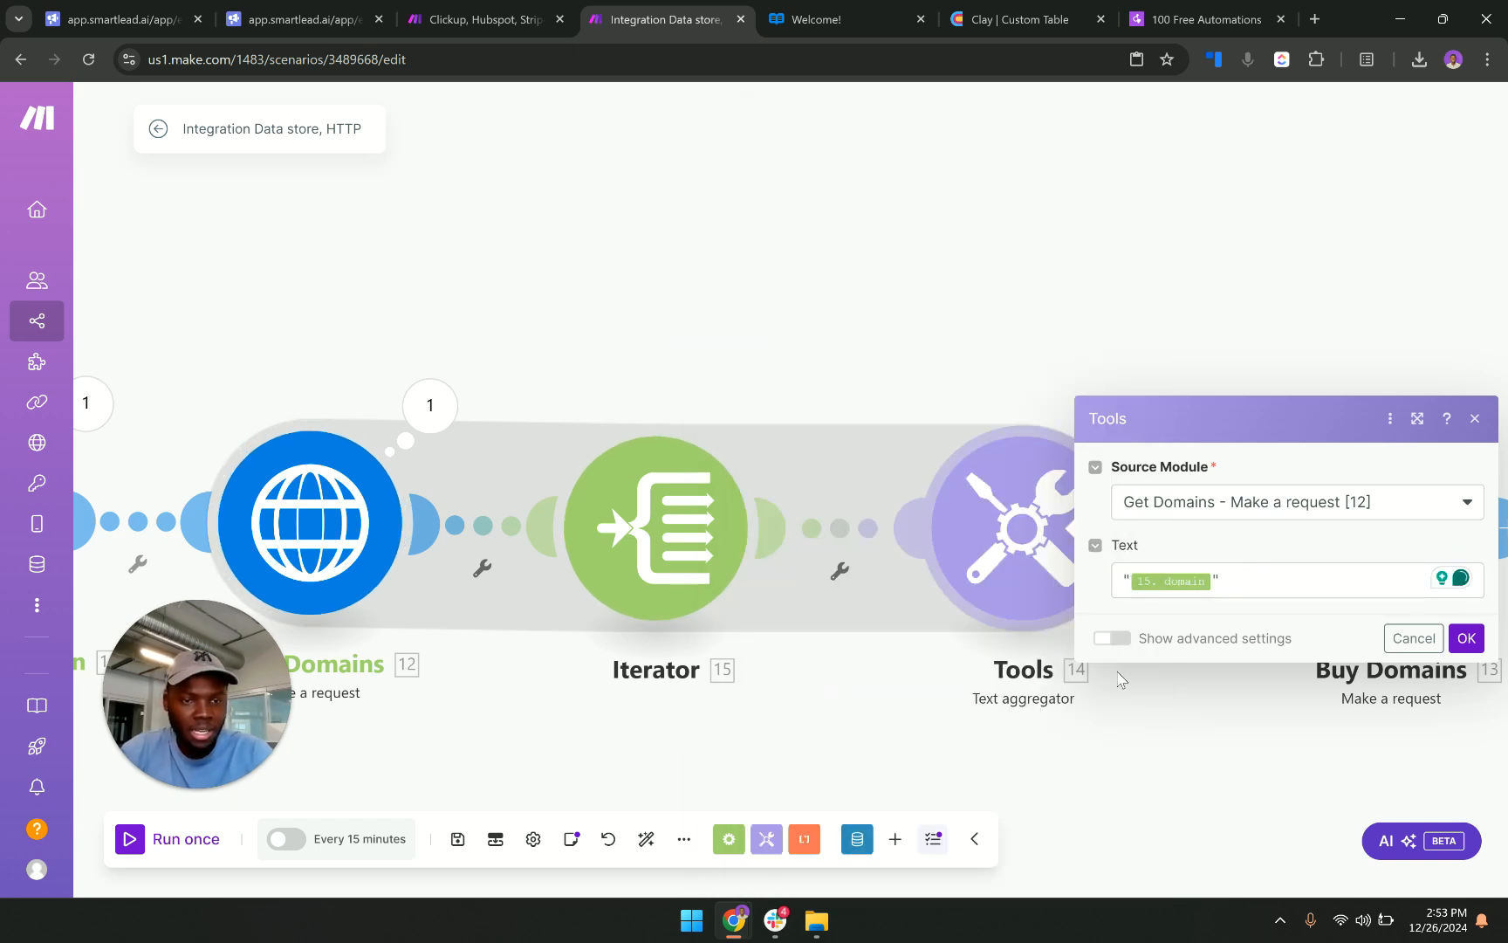
Show the Text aggregator's advanced settings, set the row separator to Other with a comma, and save.
click(1110, 641)
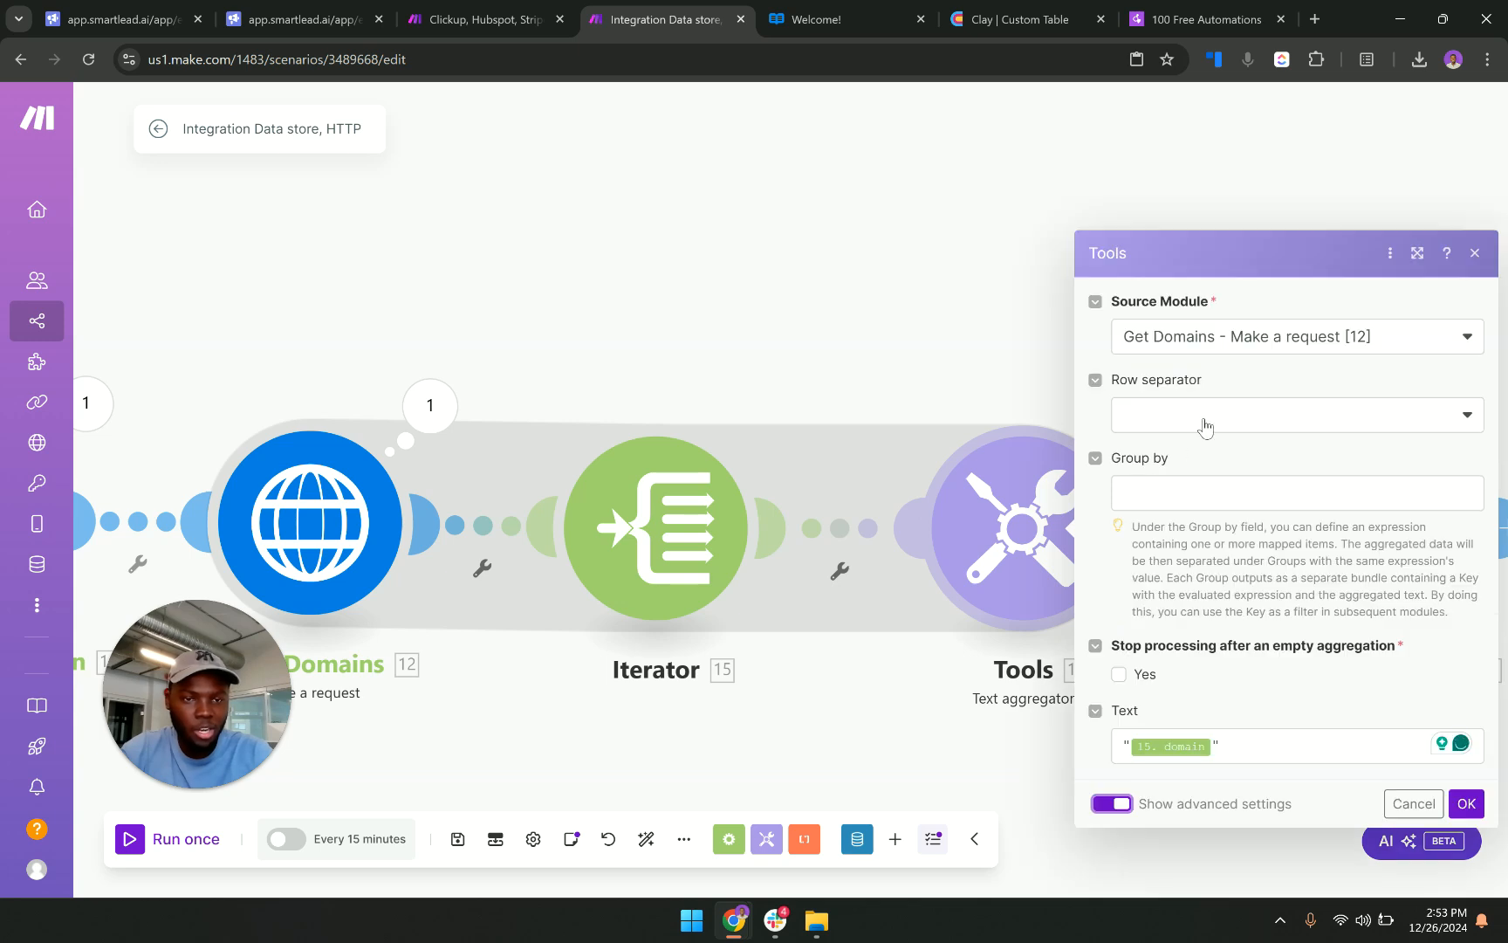
click(1204, 425)
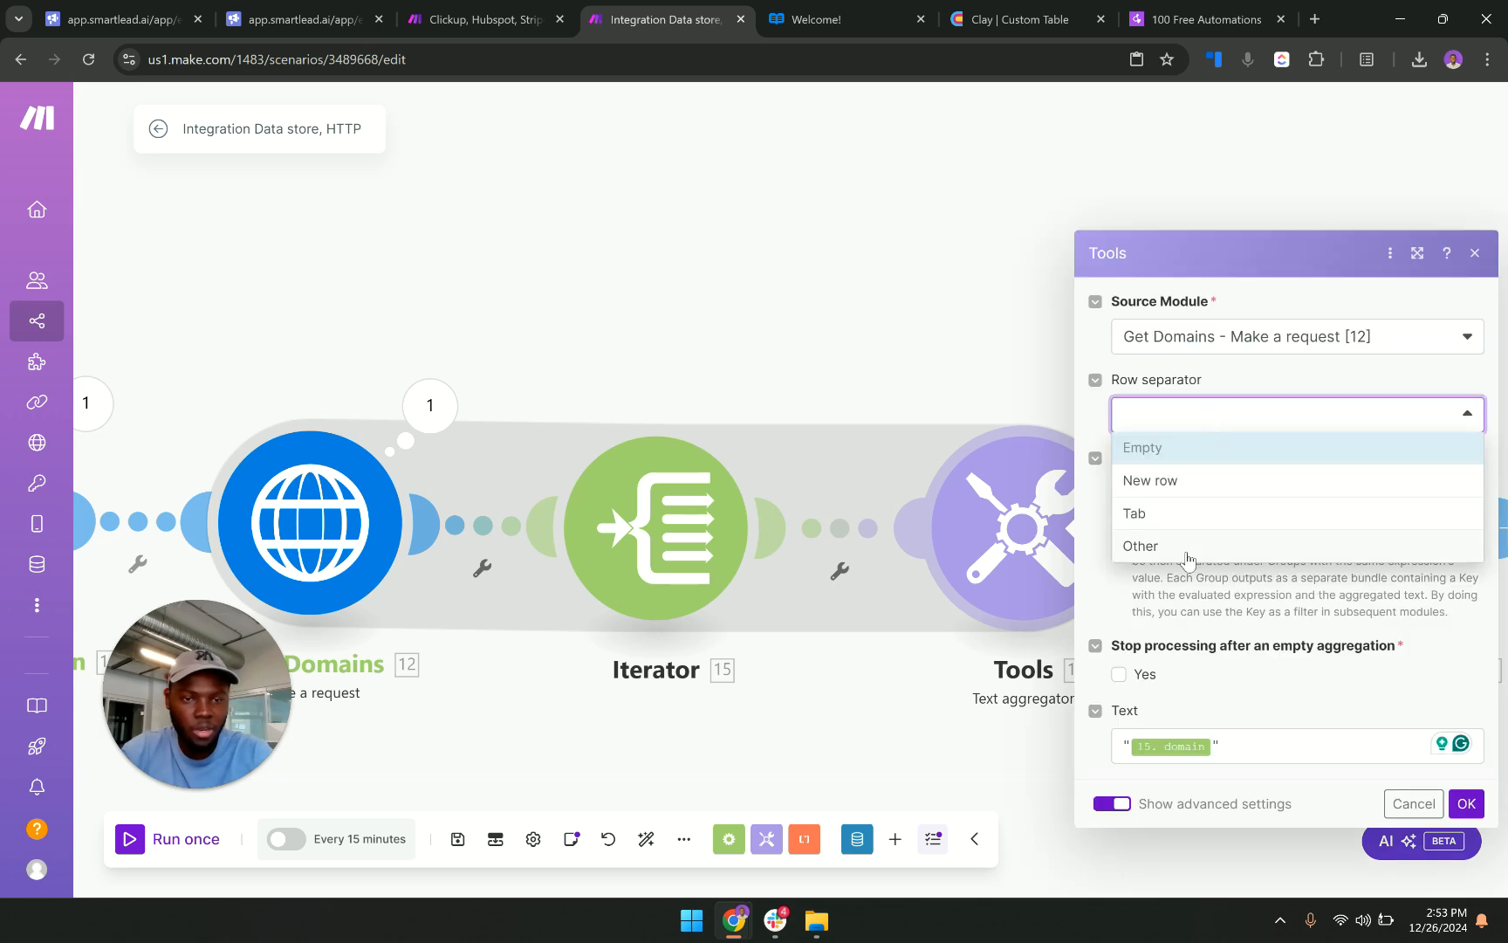
click(1235, 550)
click(1251, 480)
click(1249, 447)
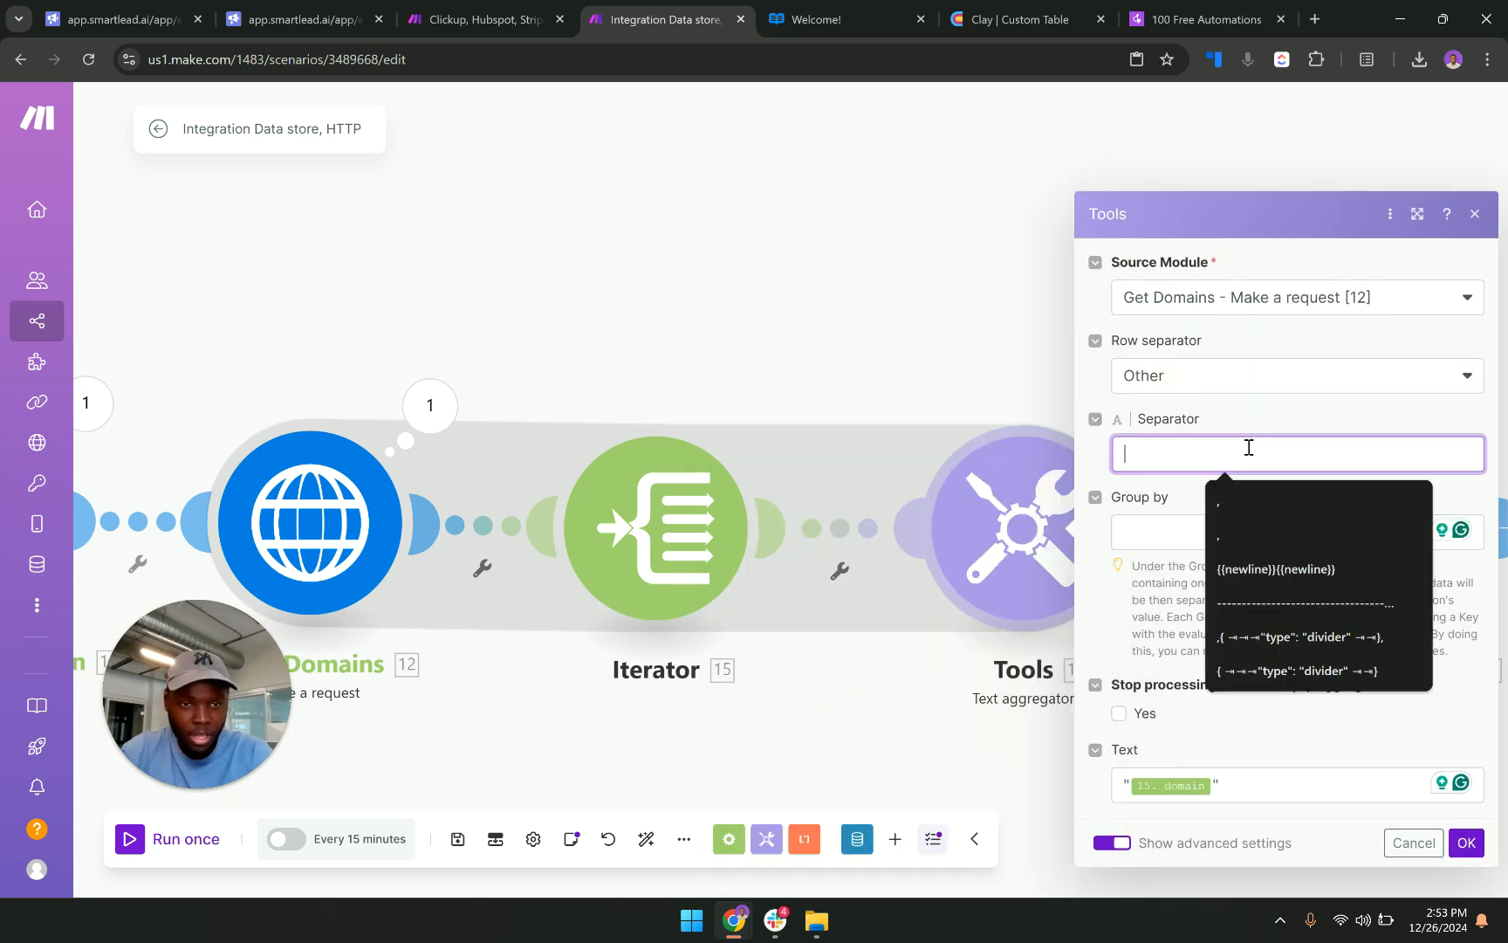
text(,)
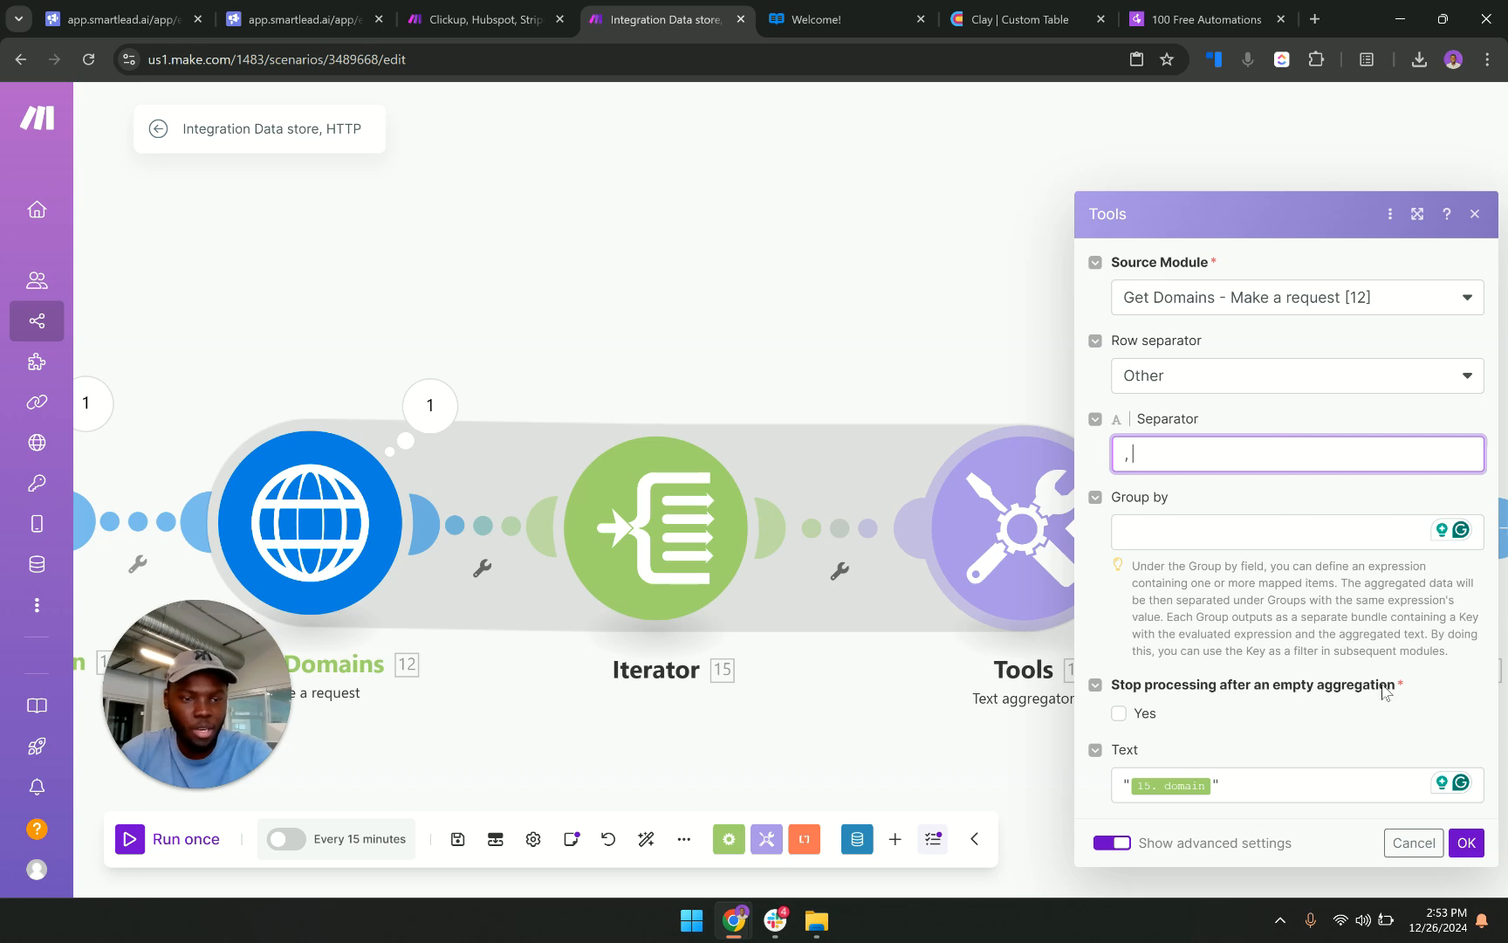
click(1463, 841)
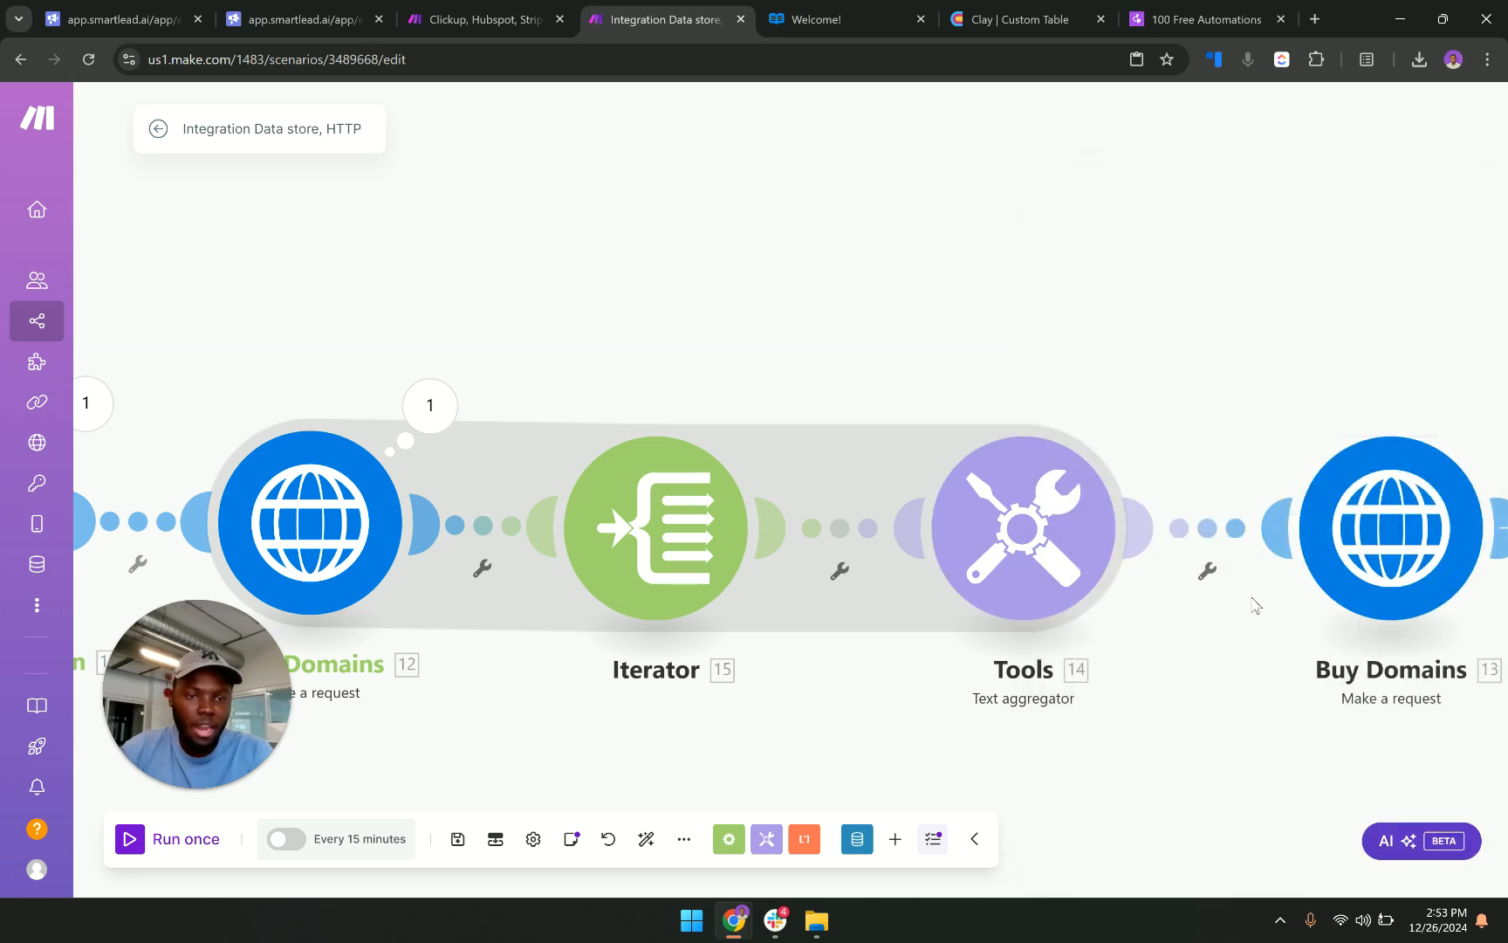
Unlink Buy Domains from the Text aggregator and run the scenario once, accepting the transformer warning.
click(1207, 527)
click(1248, 550)
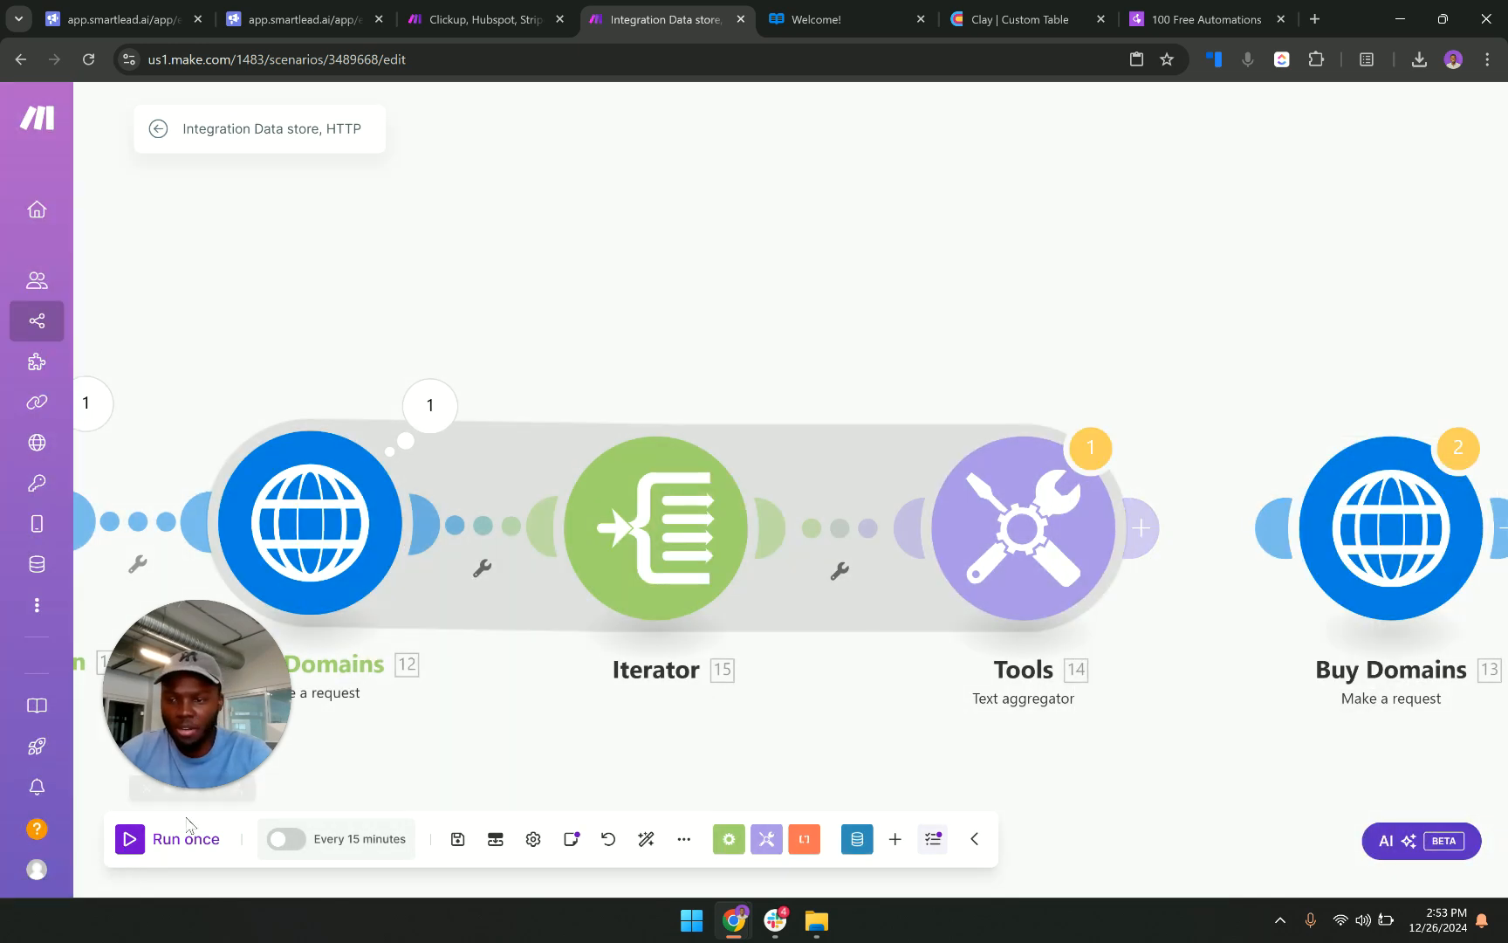
click(140, 851)
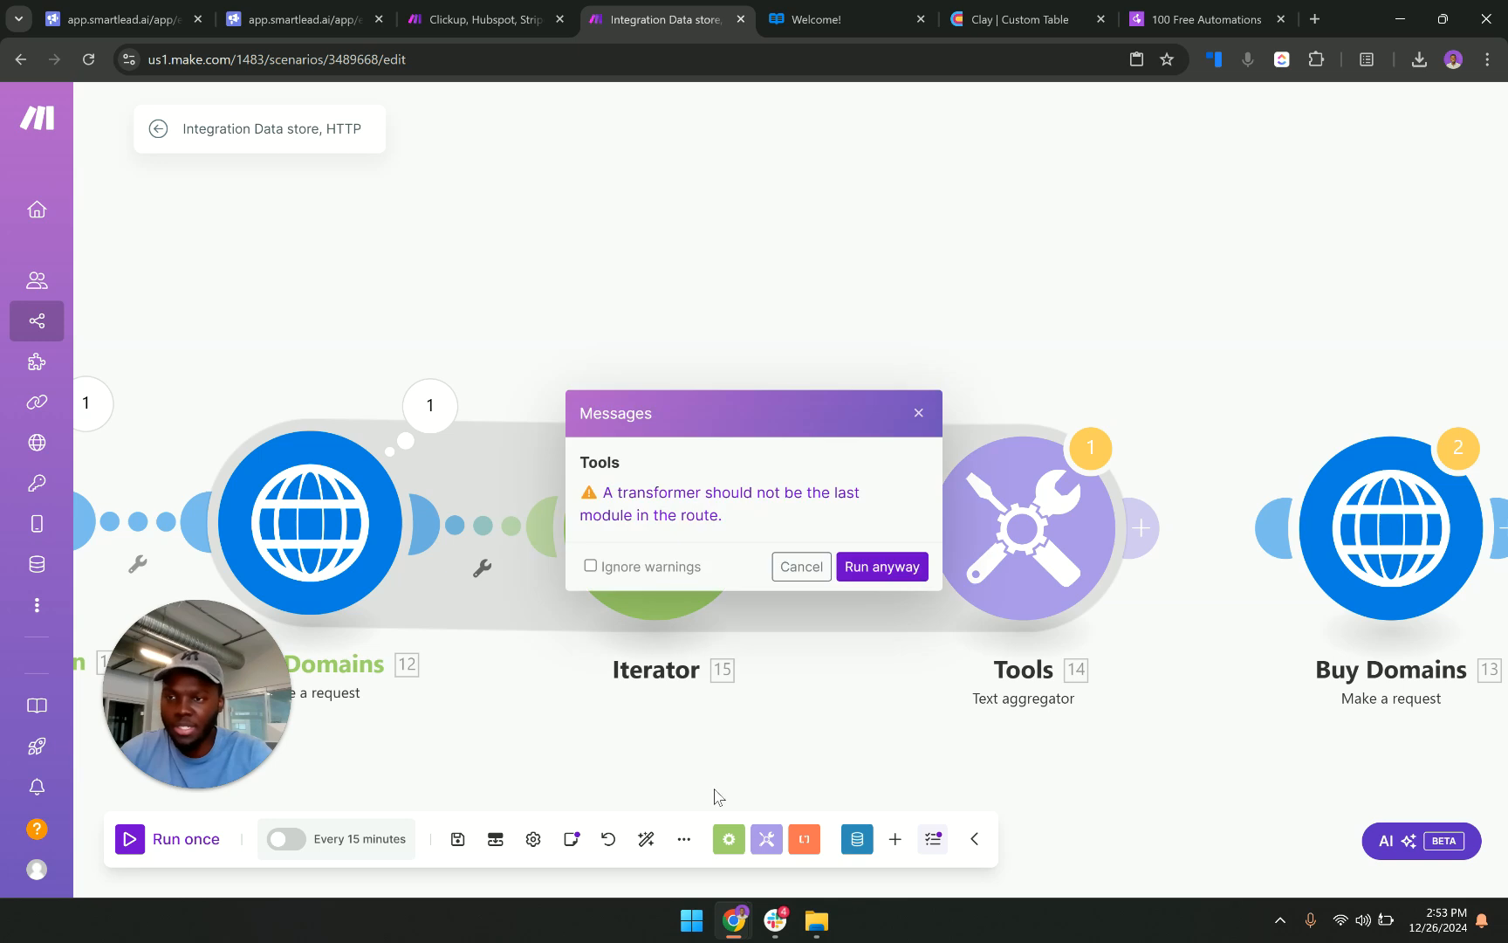
click(881, 572)
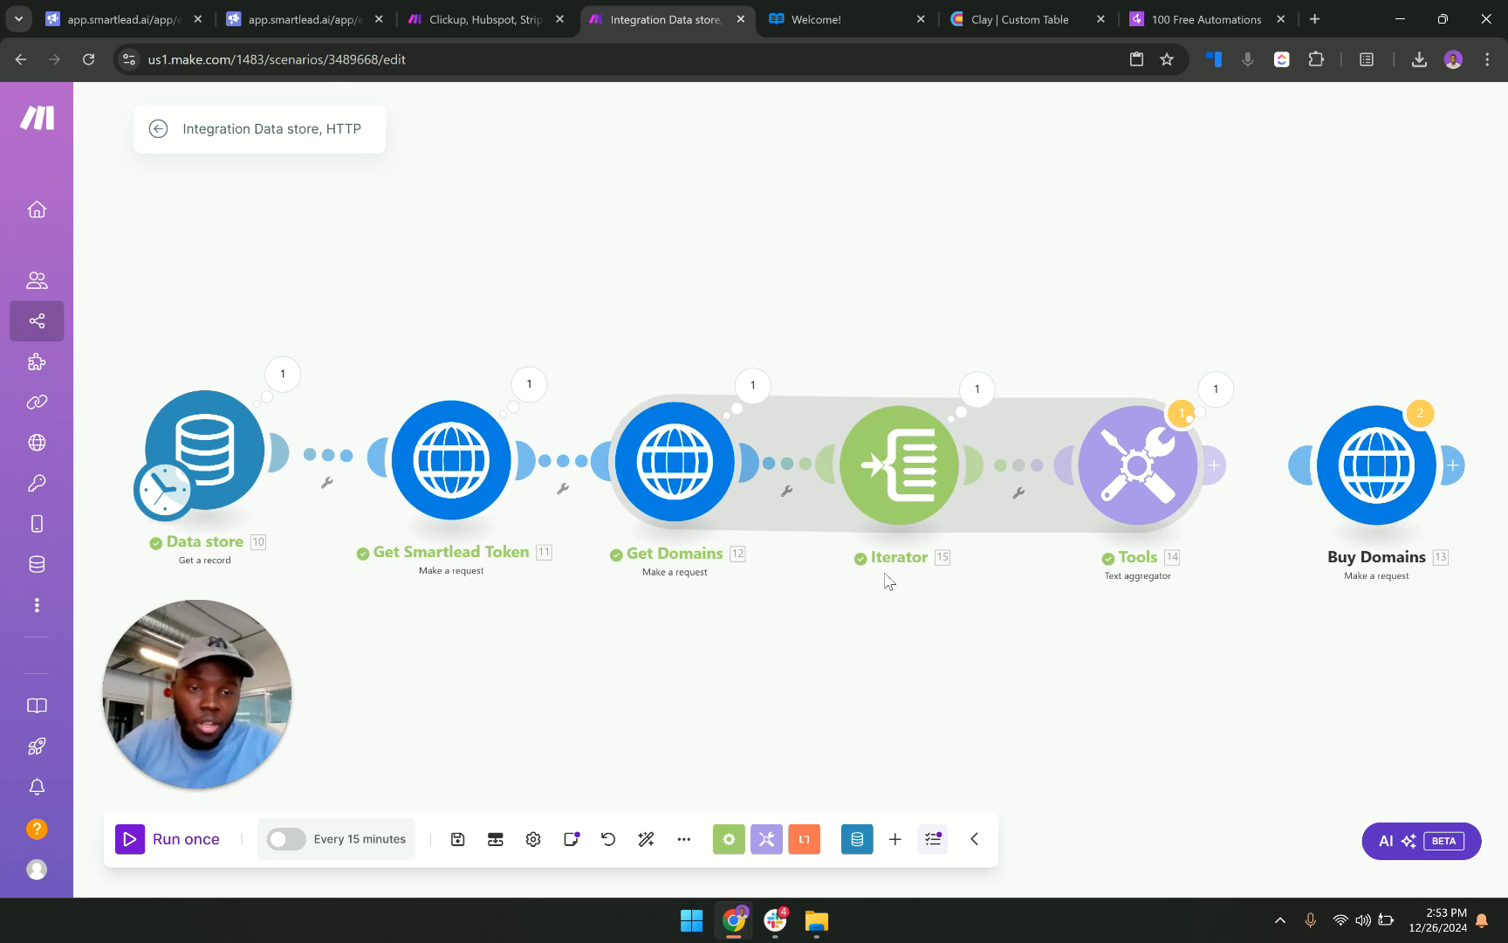
Inspect the Text aggregator's output bundle to check how the domains are quoted and separated, and close it.
click(1215, 389)
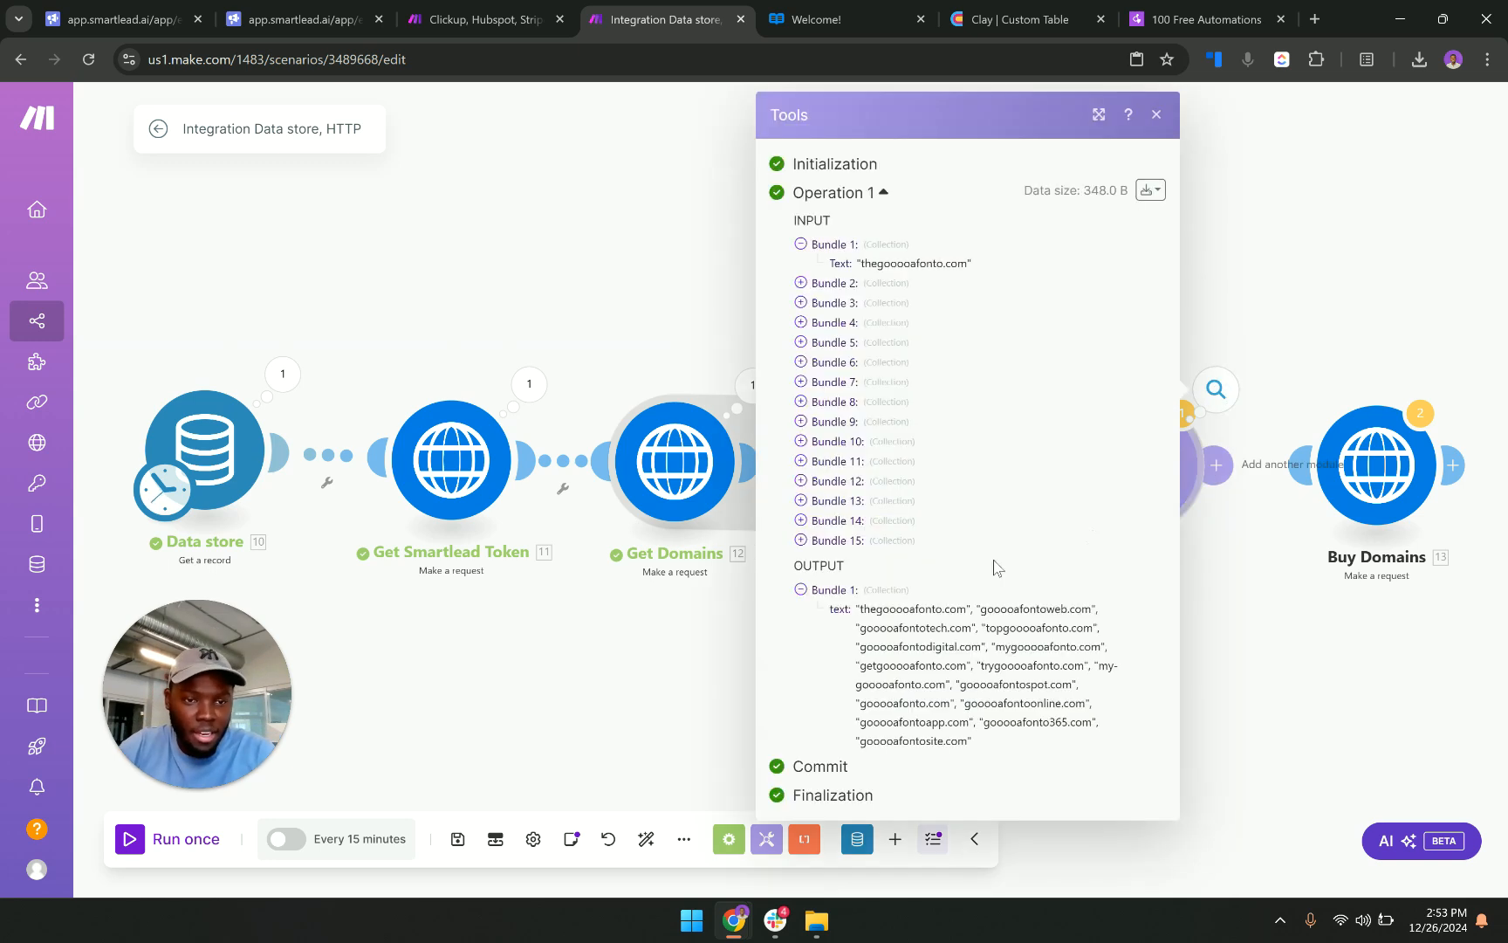
mouse_move(859, 610)
mouse_down()
mouse_move(979, 671)
mouse_move(1027, 753)
mouse_move(856, 611)
mouse_up()
click(980, 739)
click(1235, 534)
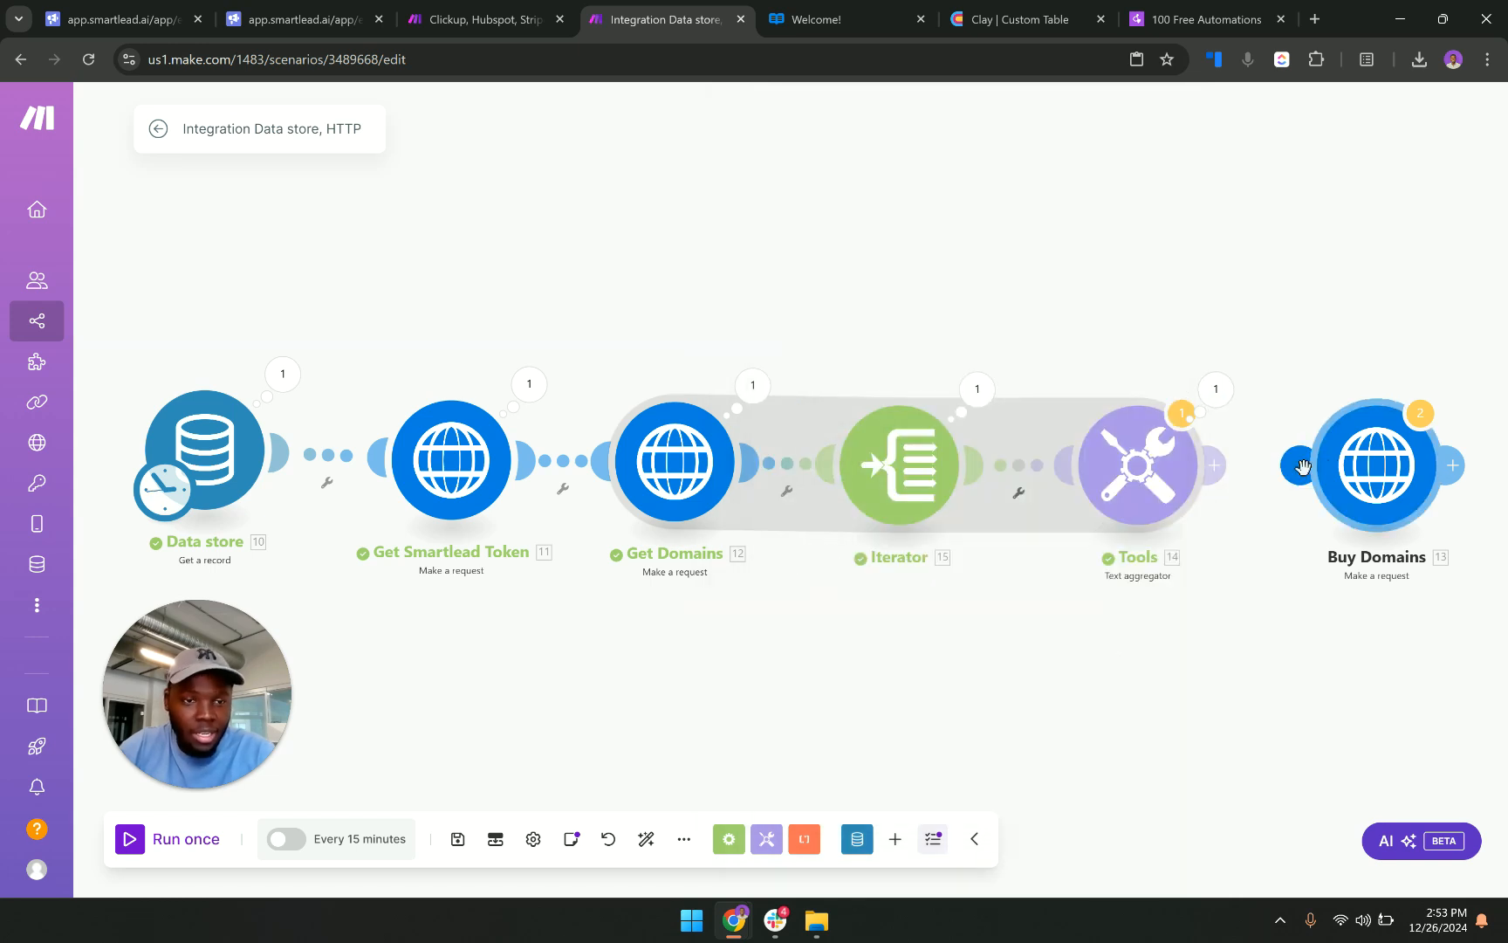
Relink Buy Domains to the Text aggregator, and clear the hardcoded domain list from the domains array in its request content.
click(1309, 462)
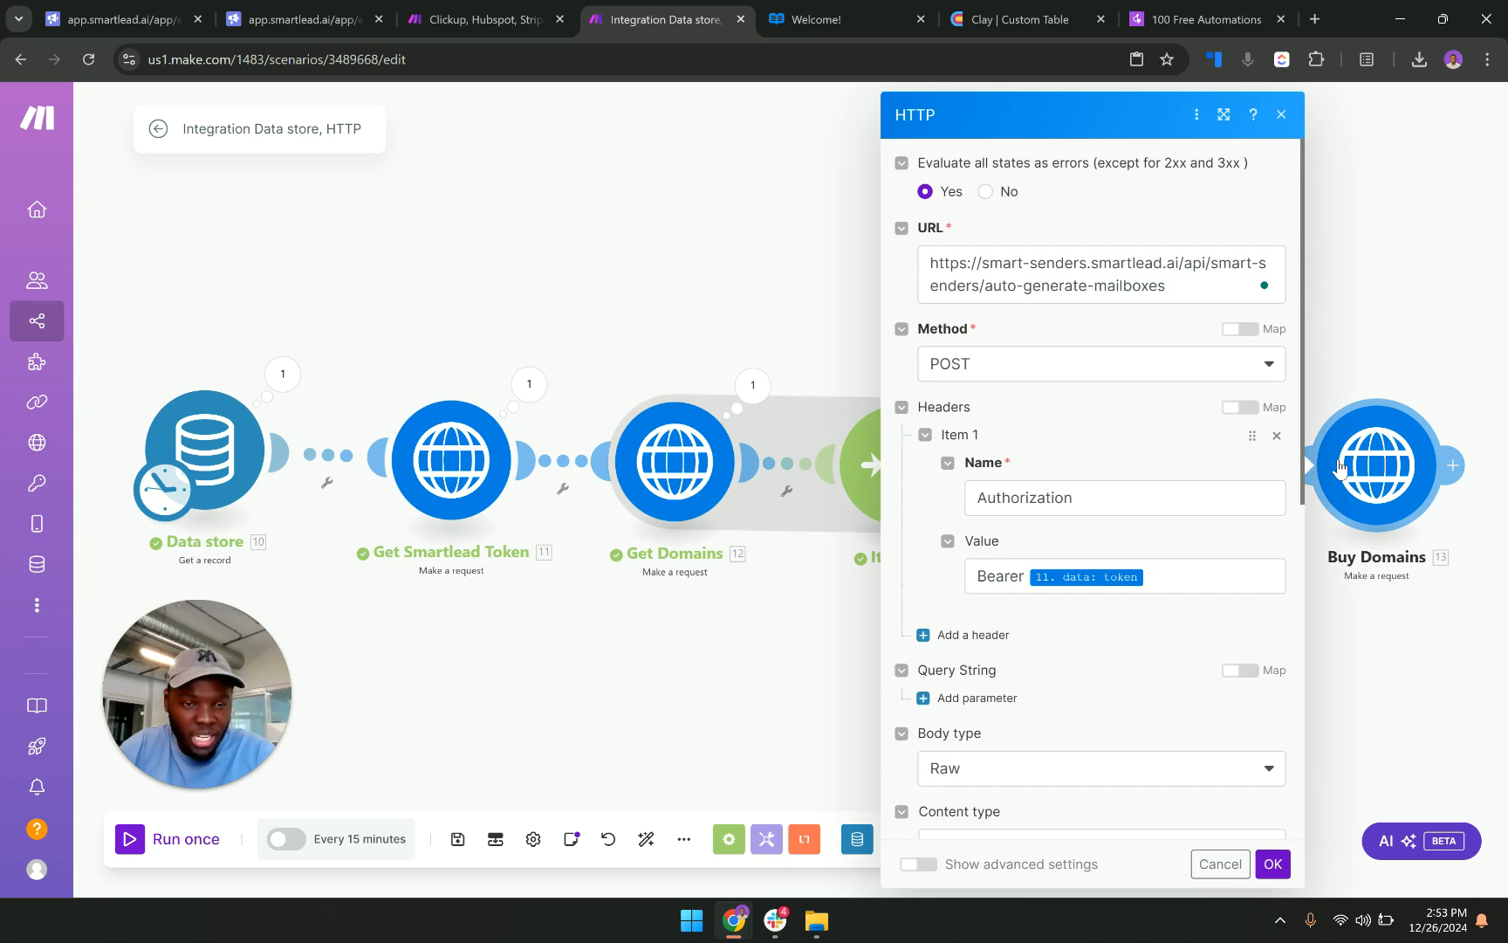
scroll(1148, 580, down, 6)
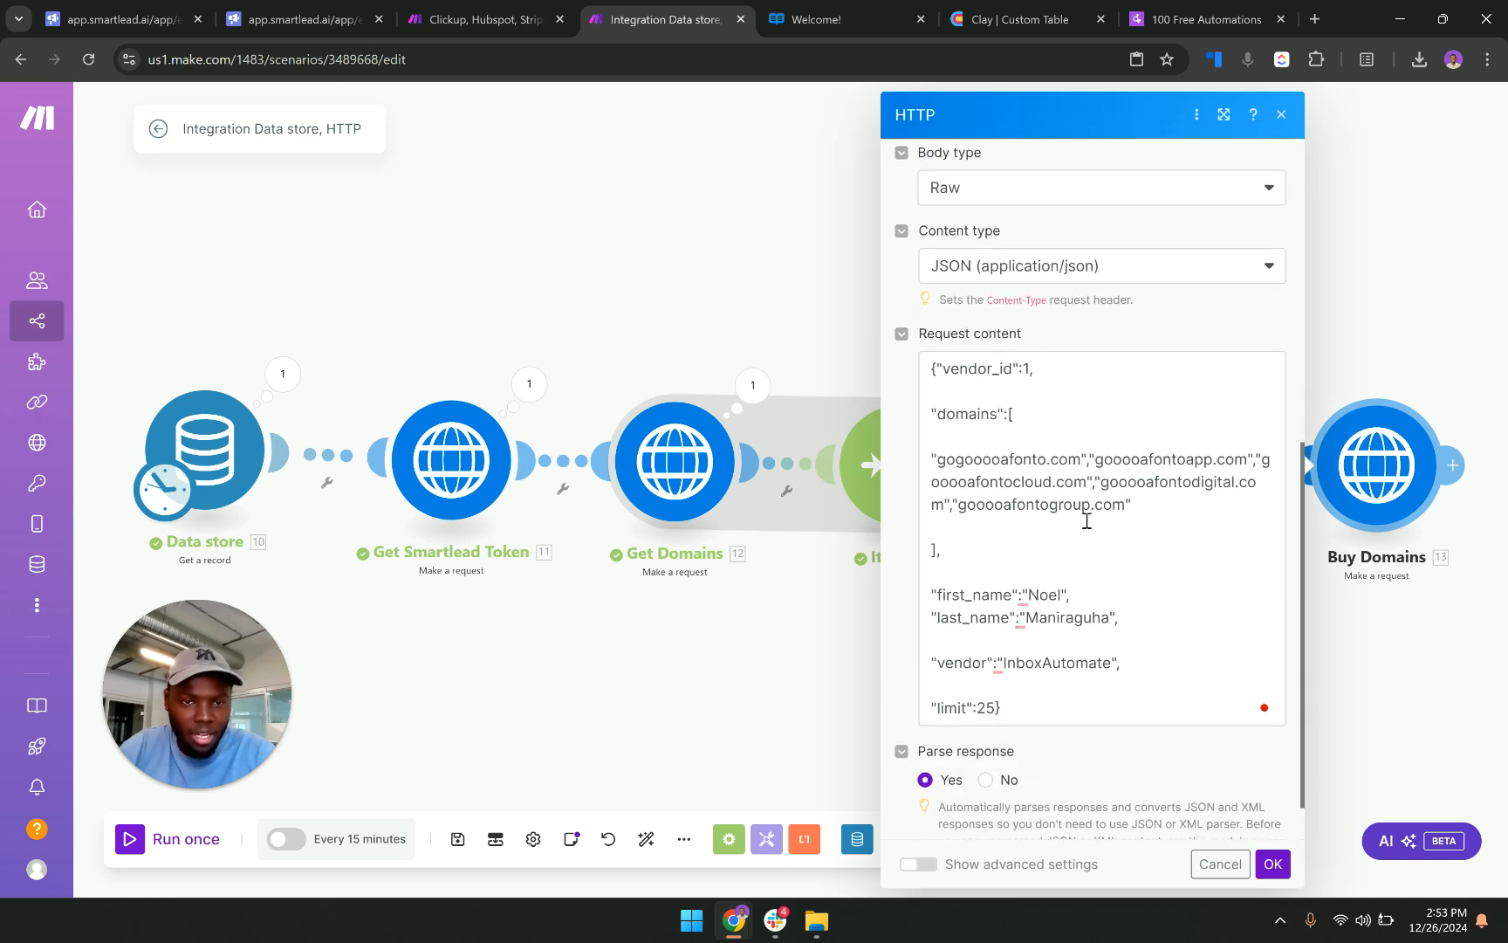
drag(1149, 507, 914, 463)
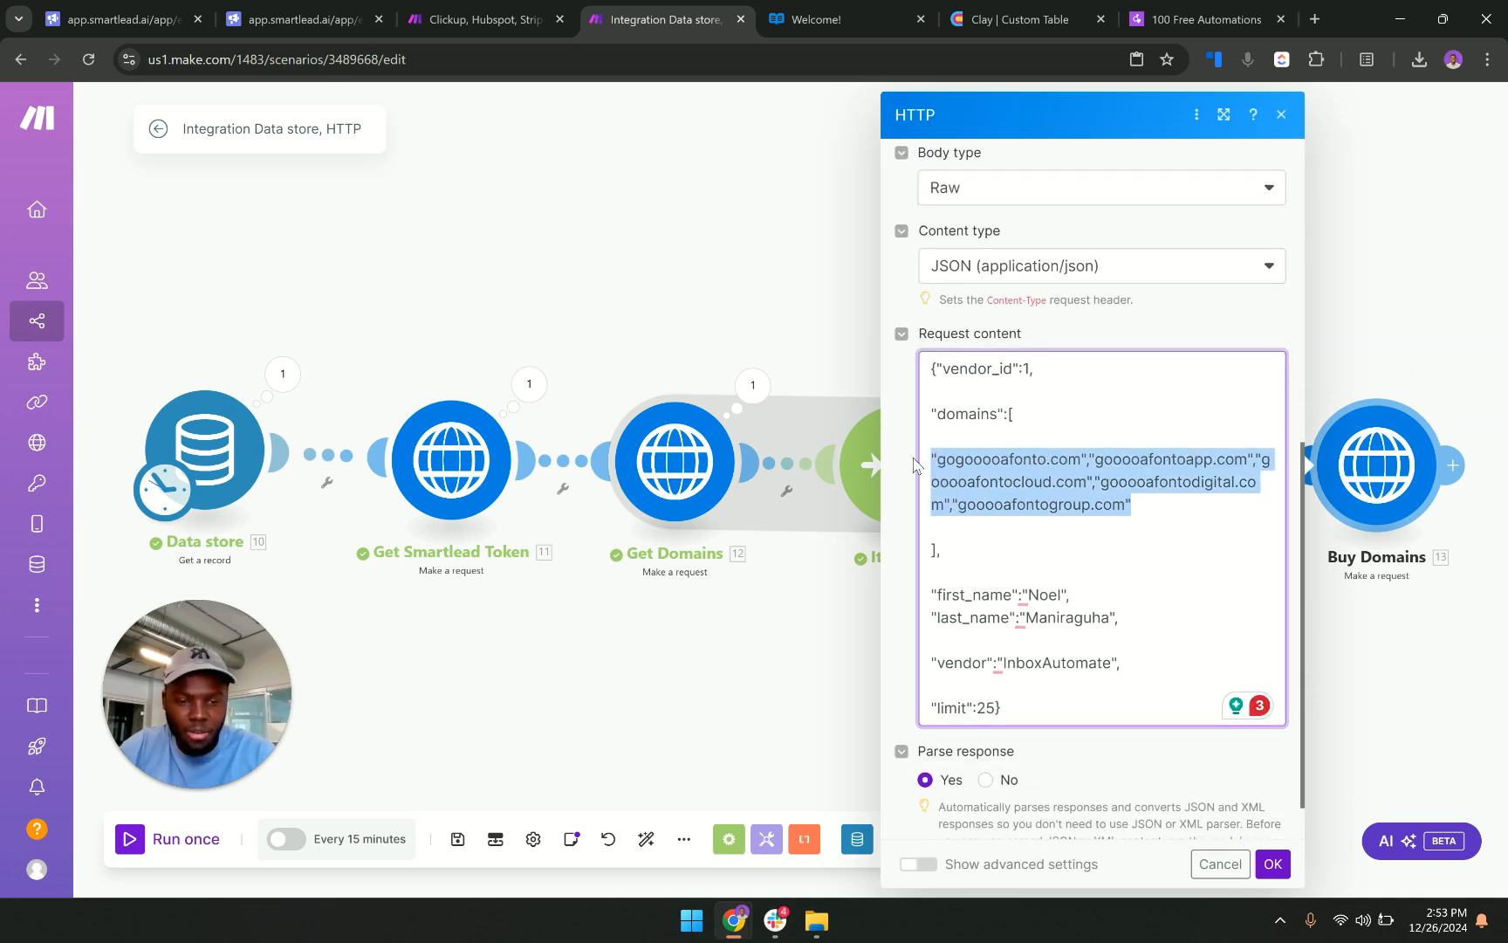
key(BackSpace)
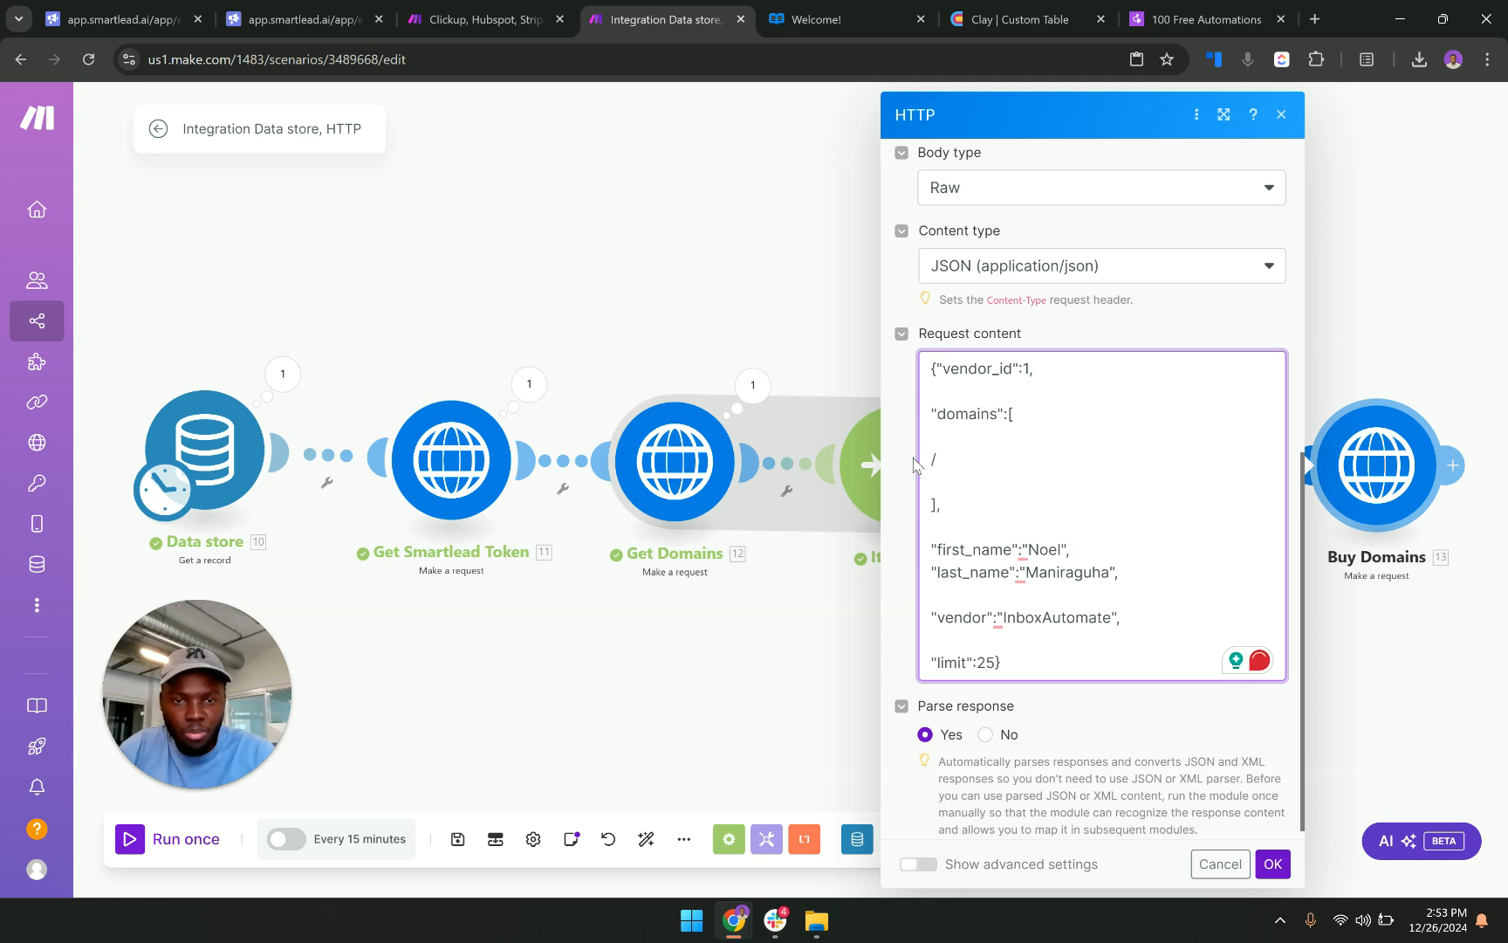
key(BackSpace)
click(1019, 463)
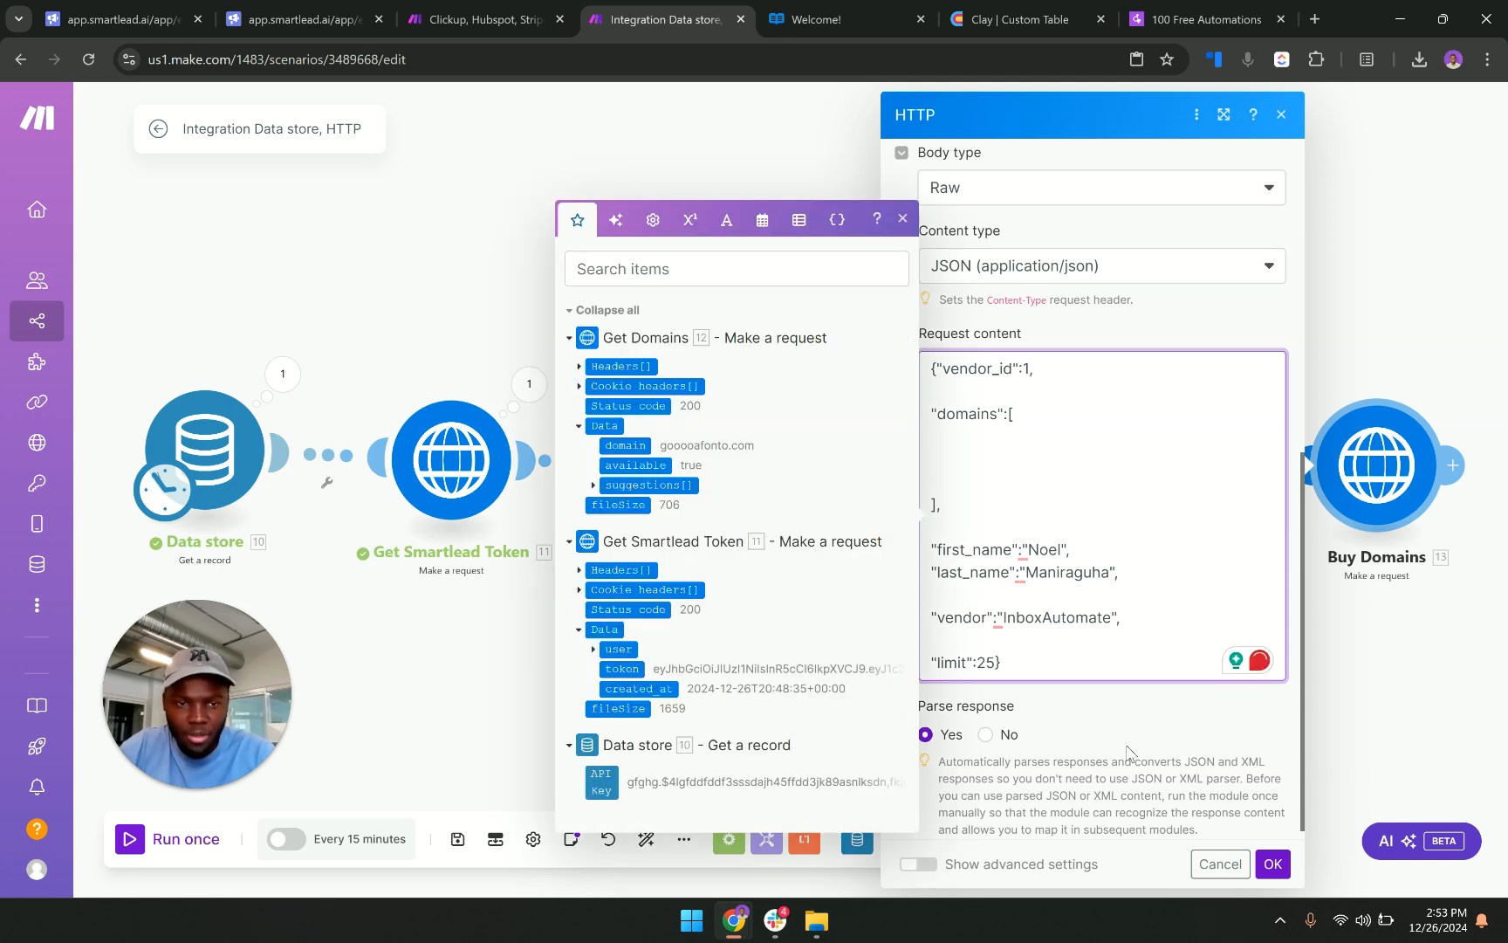
click(1272, 863)
Map the Text aggregator's text value inside the domains array of the Buy Domains request content and save the module.
click(1330, 485)
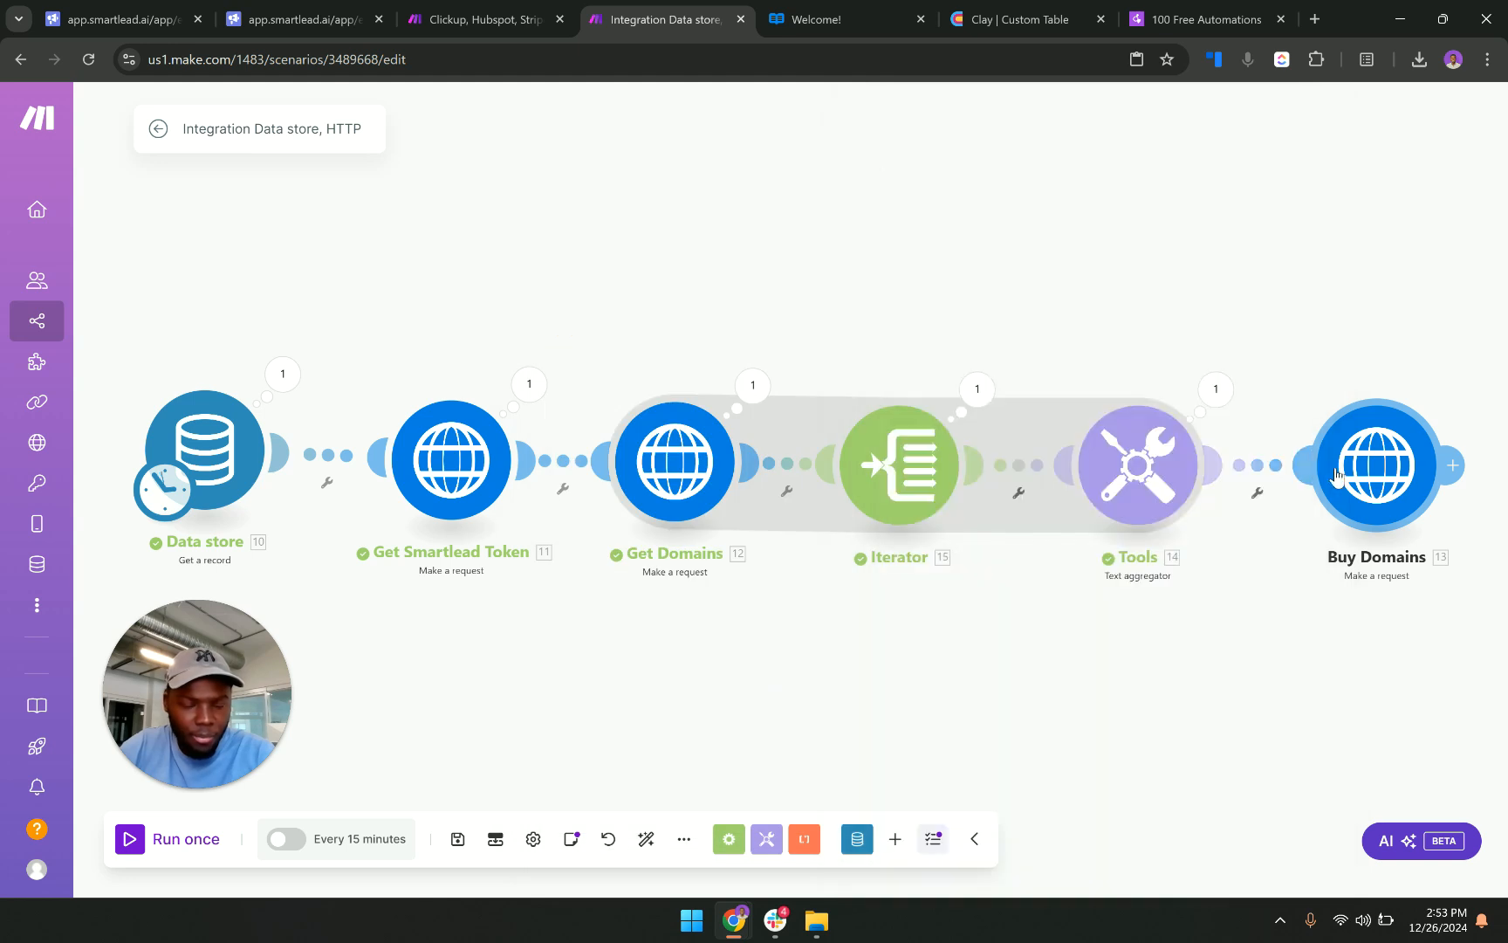
scroll(1048, 576, down, 6)
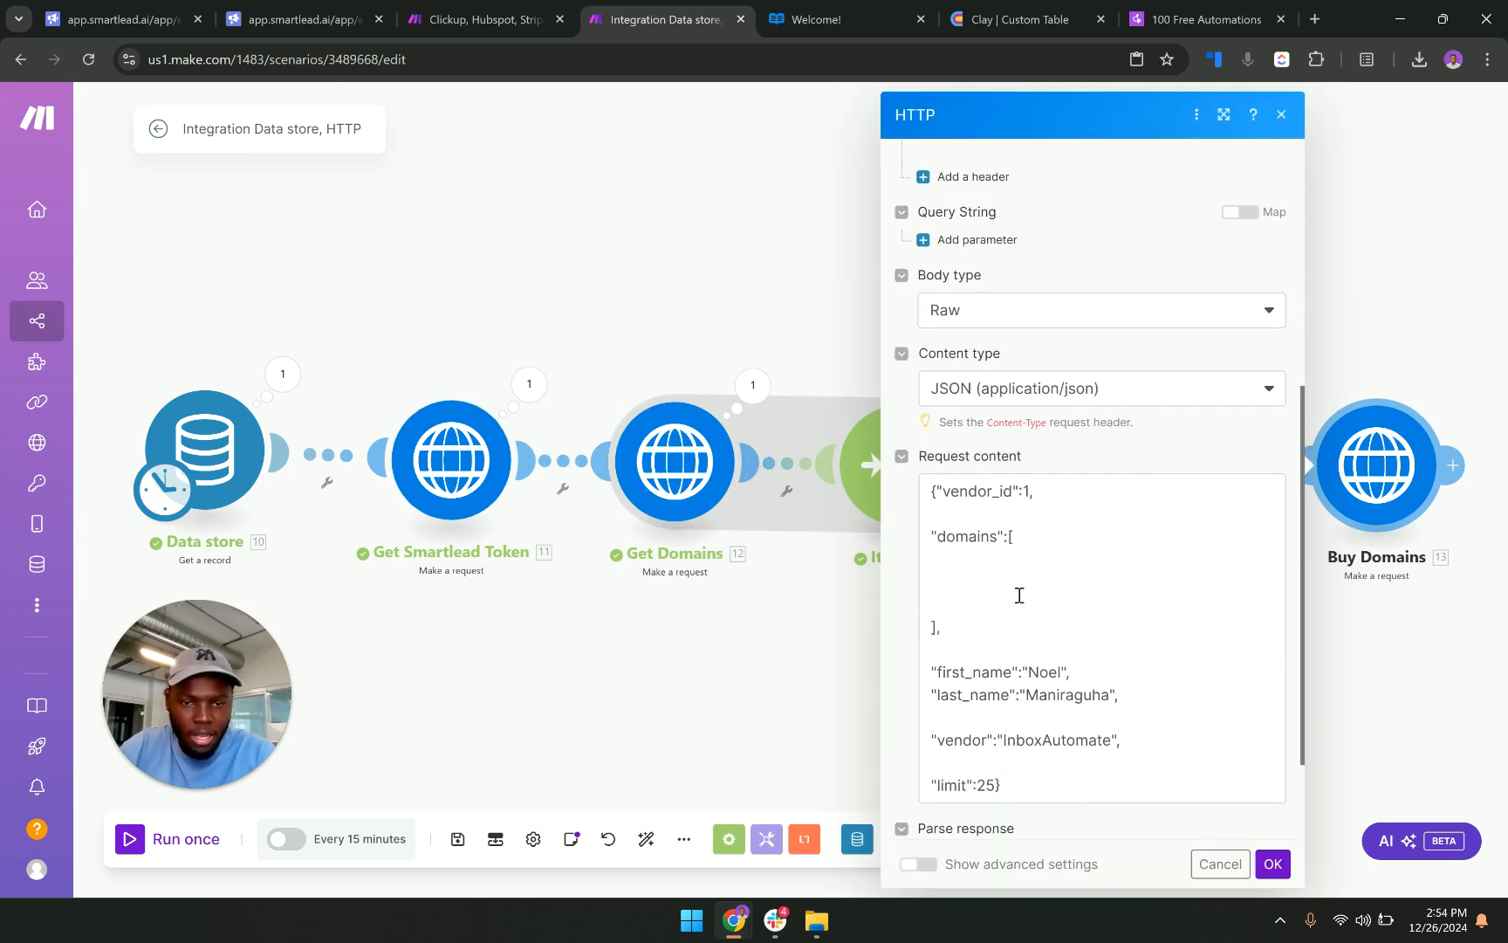
click(1018, 595)
click(604, 558)
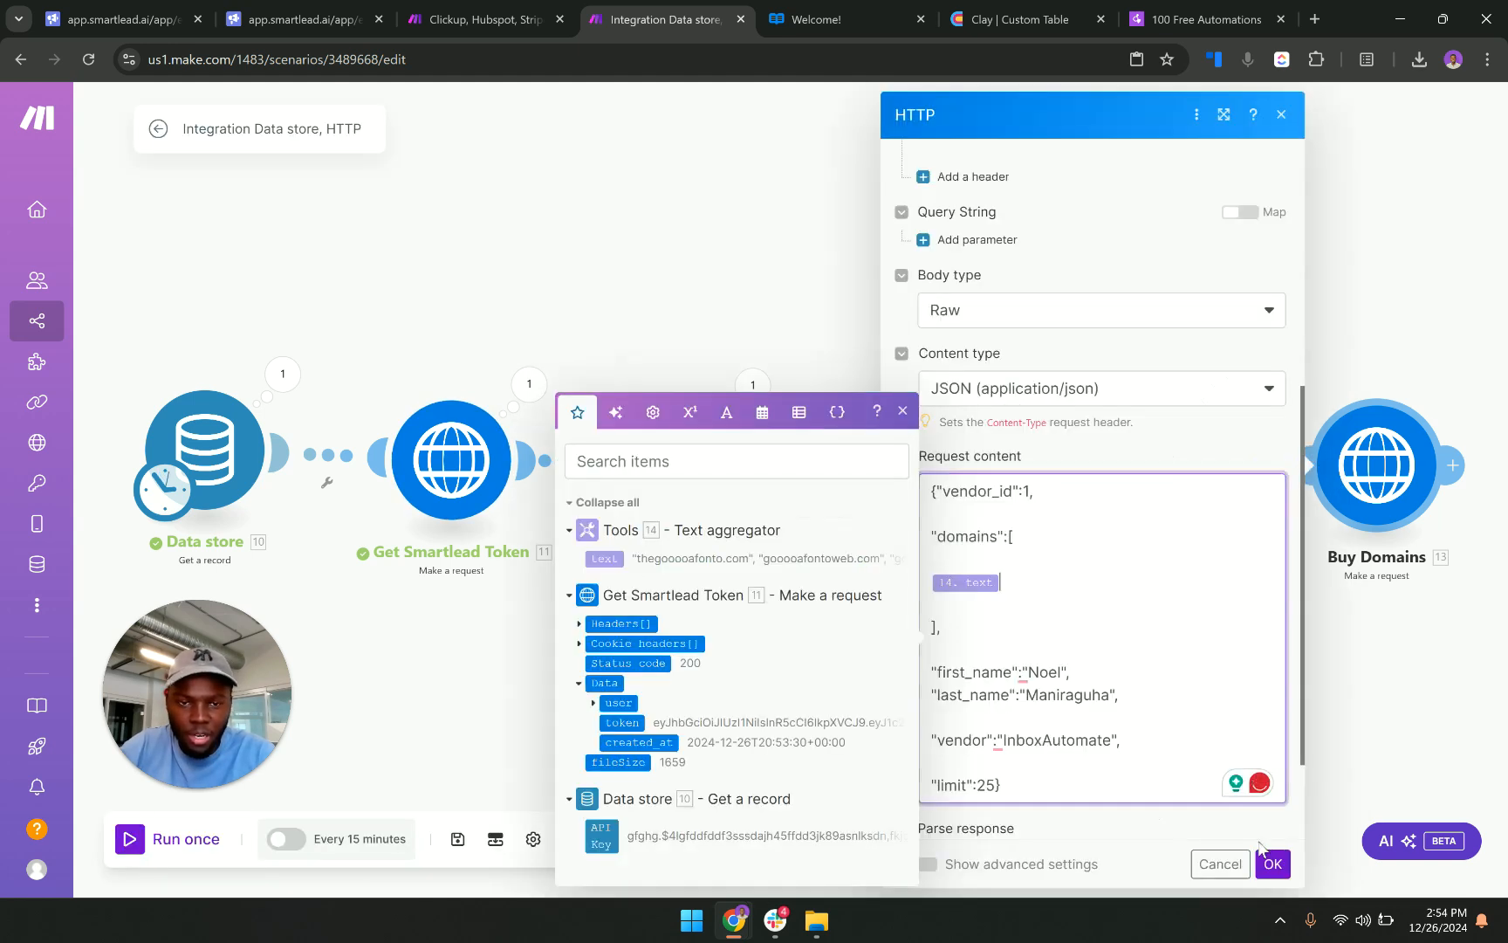
click(1270, 861)
Check the Text aggregator's output bundle, and insert a Tools Increment function module between the Iterator and the Text aggregator.
click(1199, 397)
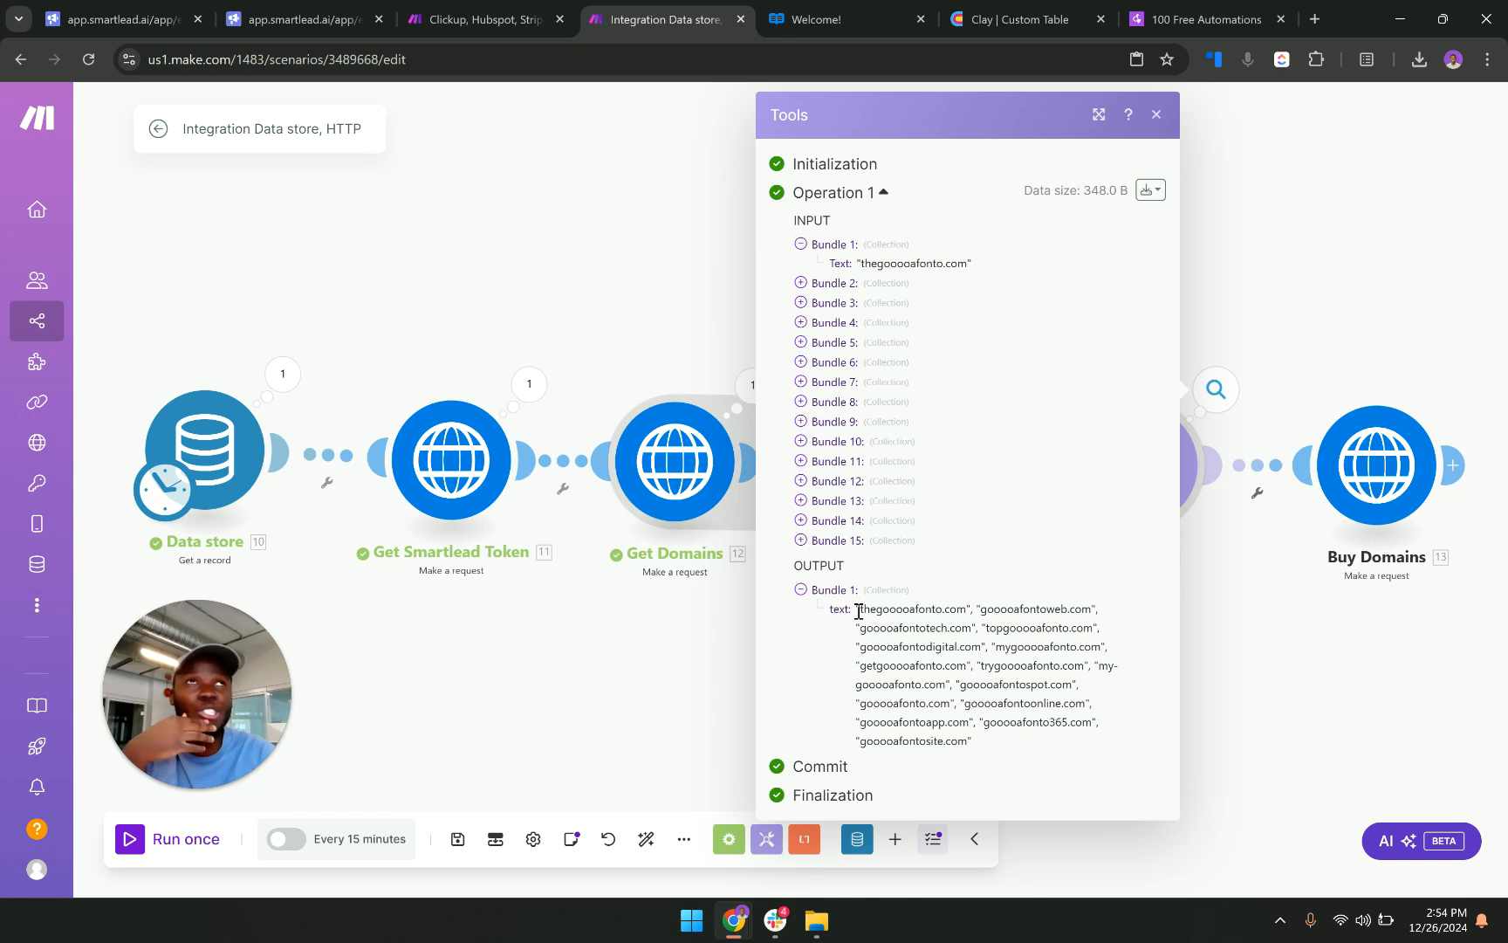
click(509, 625)
right_click(1036, 456)
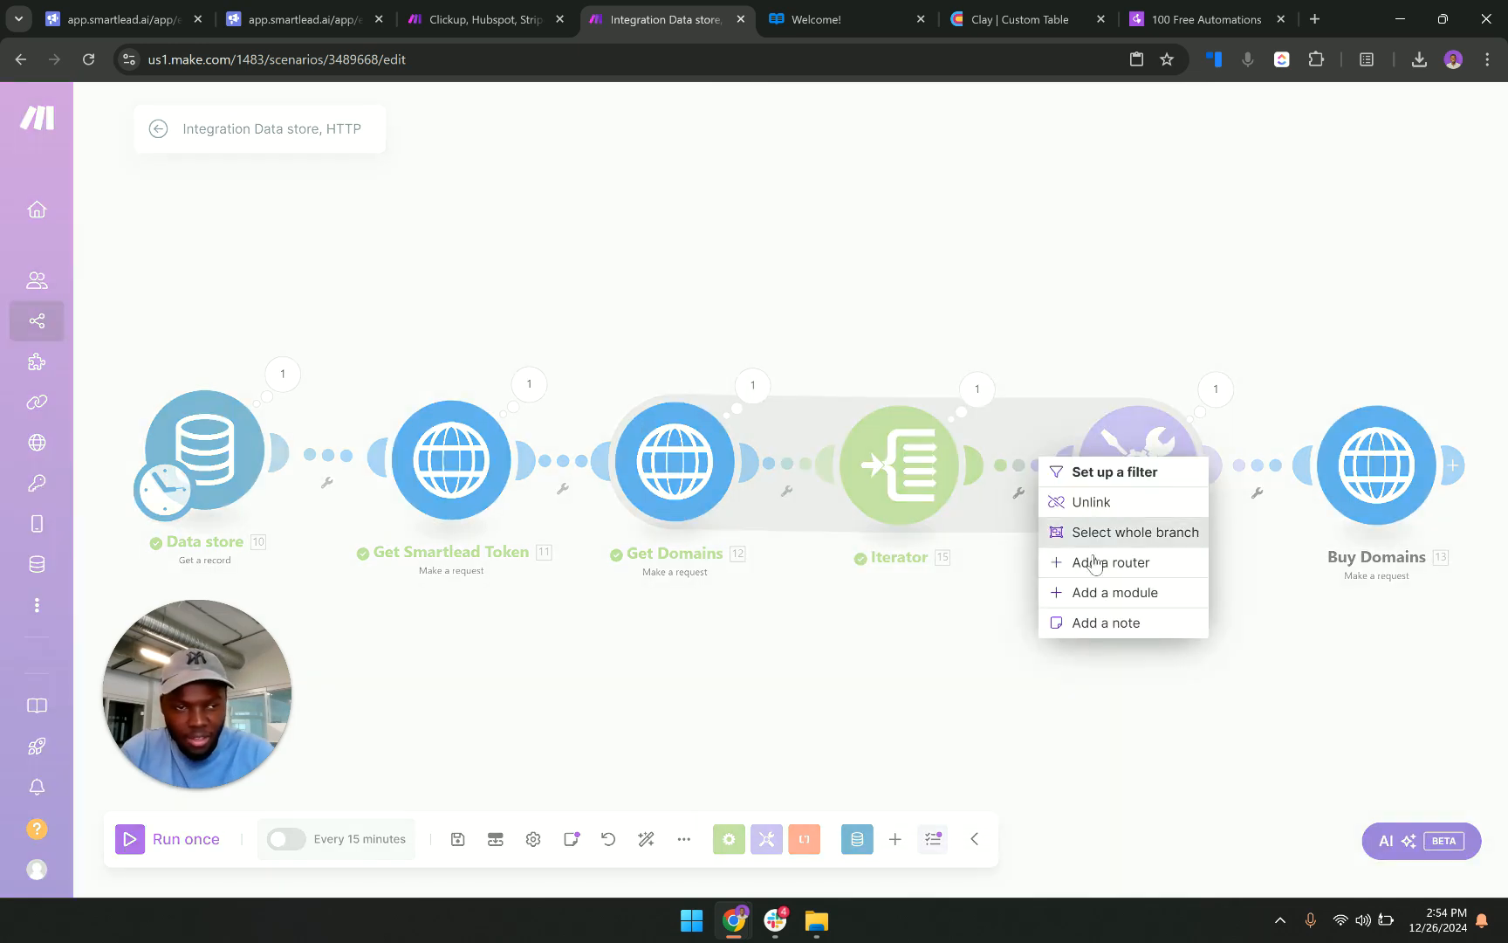
click(1097, 595)
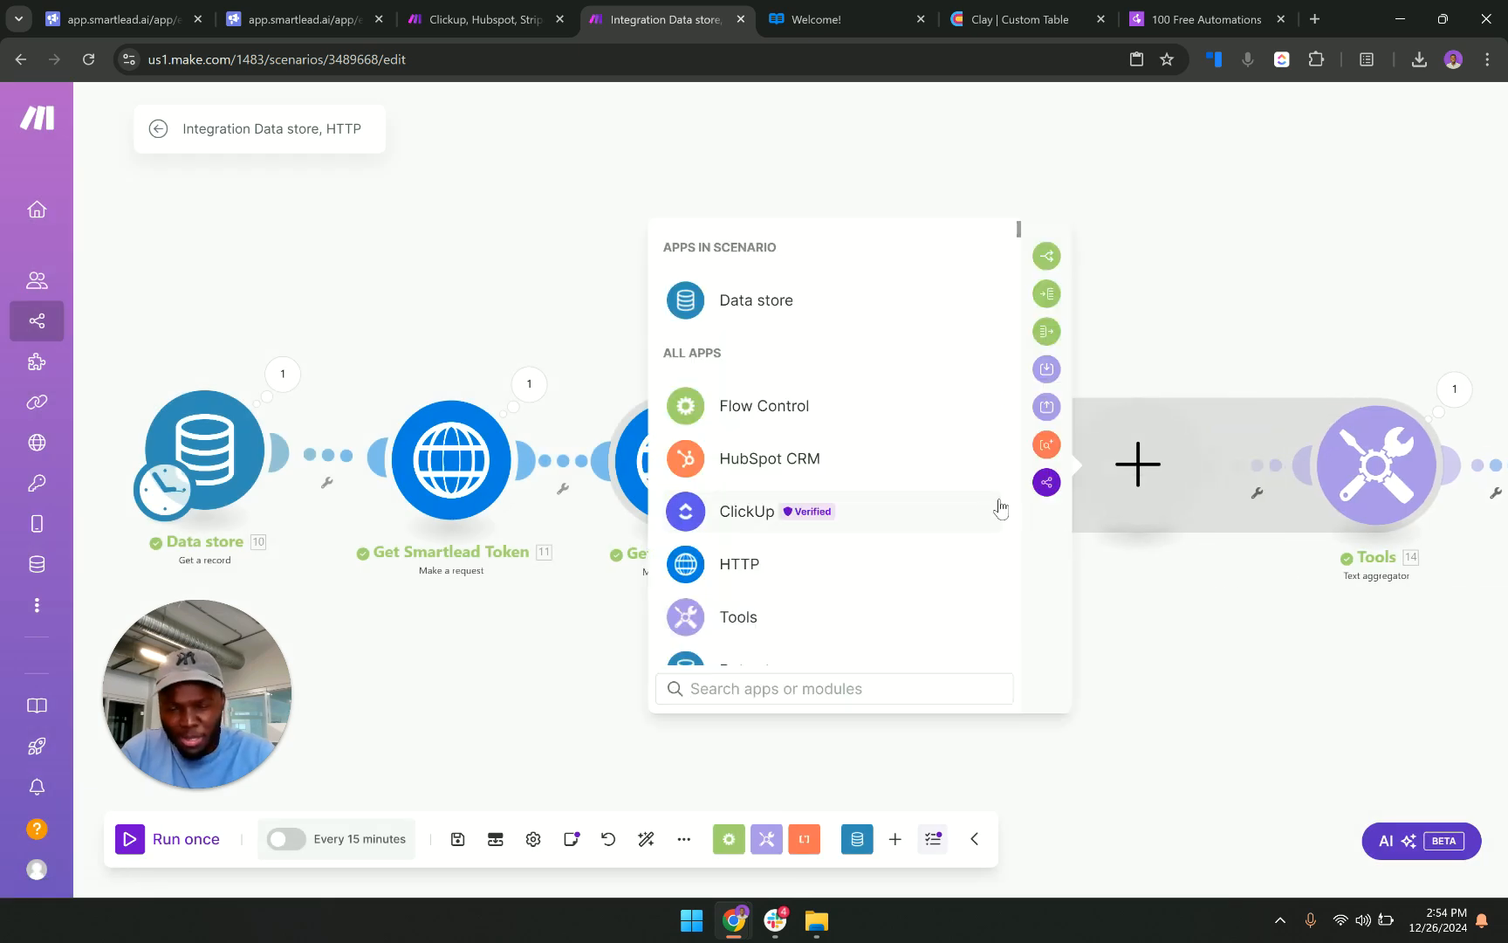
text(count)
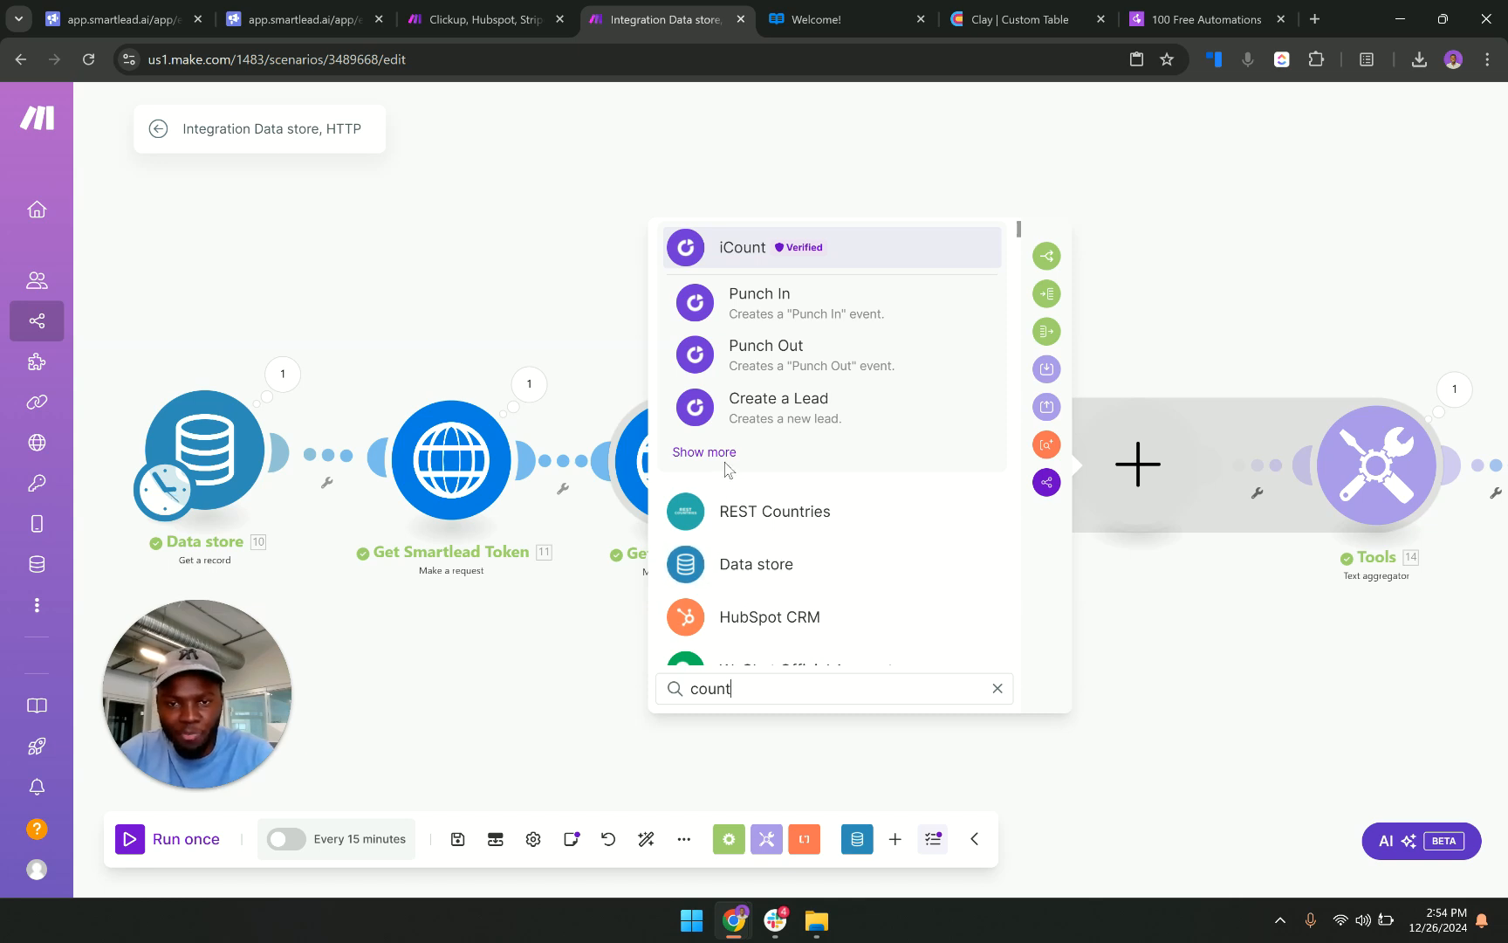
key(BackSpace)
key(BackSpace)
key(BackSpace)
key(BackSpace)
key(BackSpace)
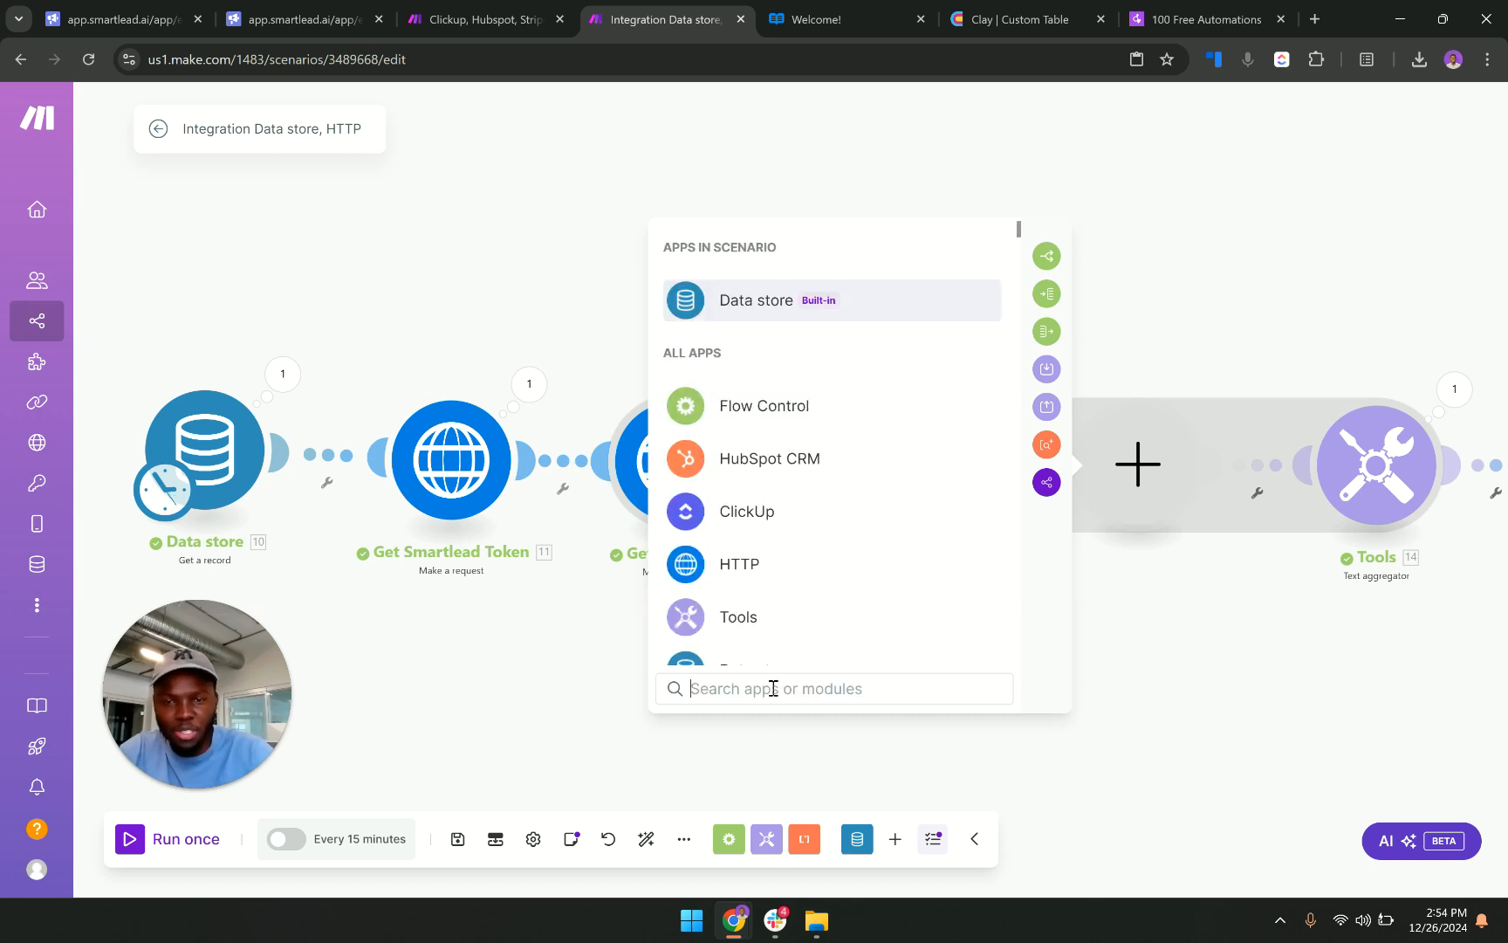
text(incre)
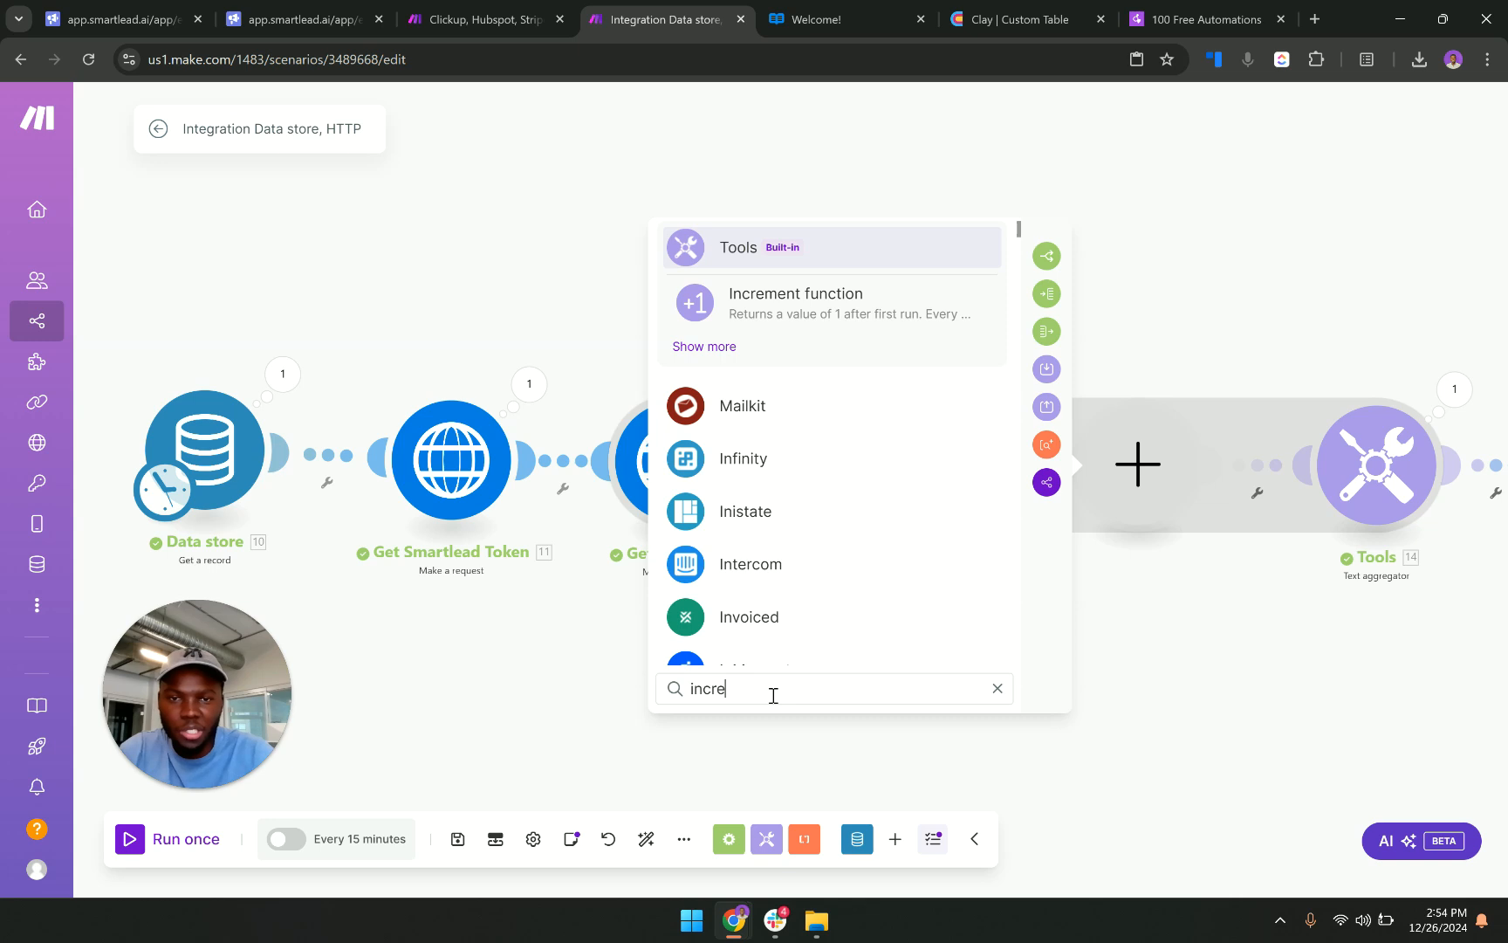
click(851, 318)
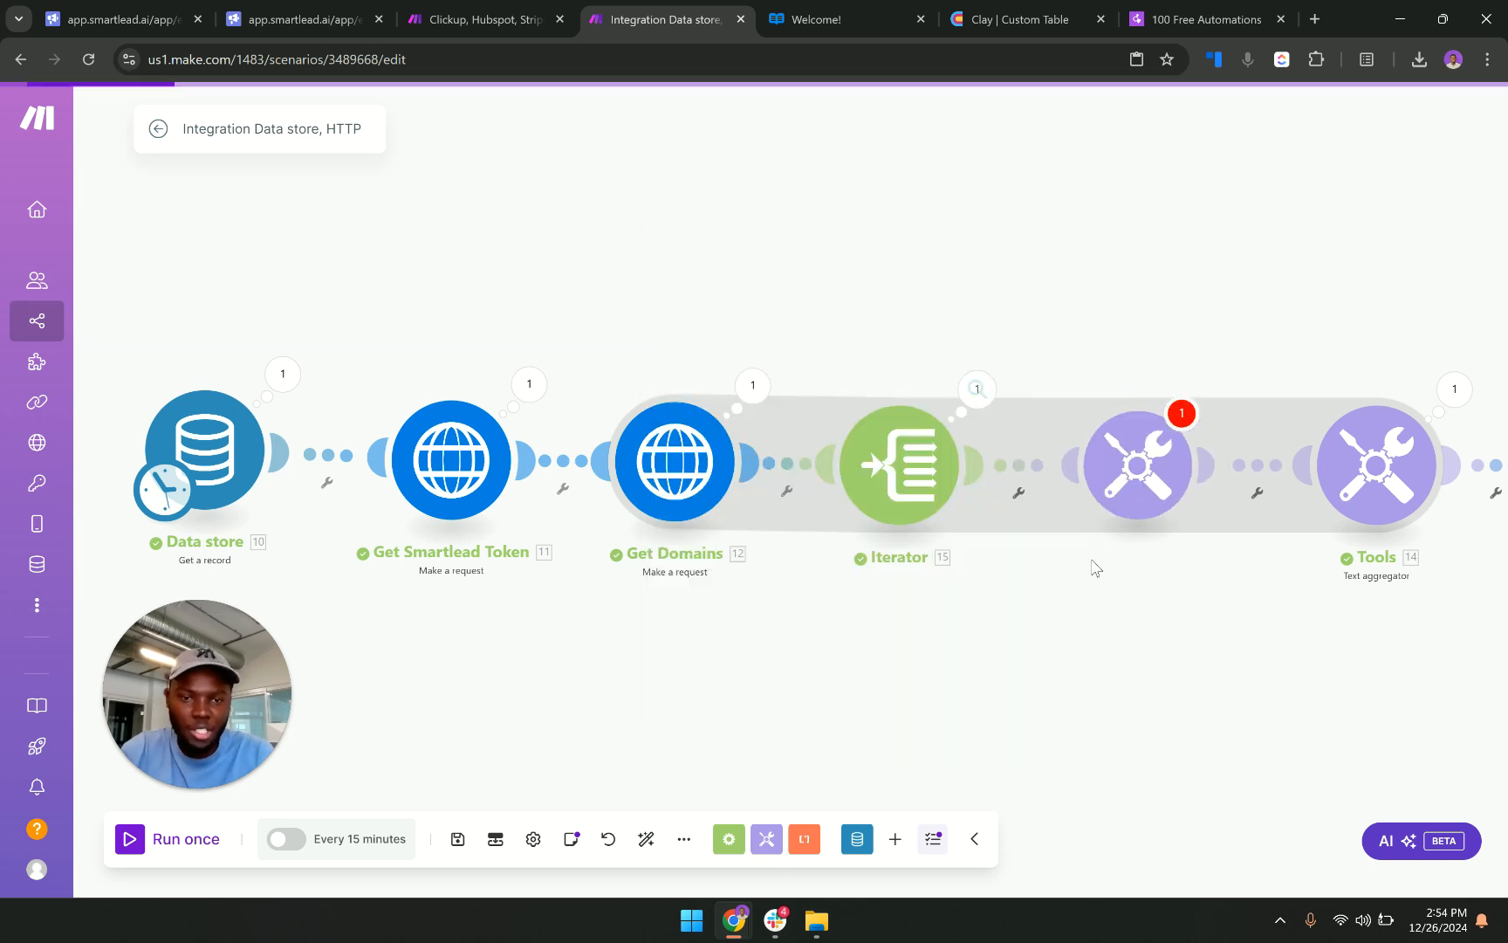
Set the Increment function to reset its value after one scenario run and save it.
click(870, 473)
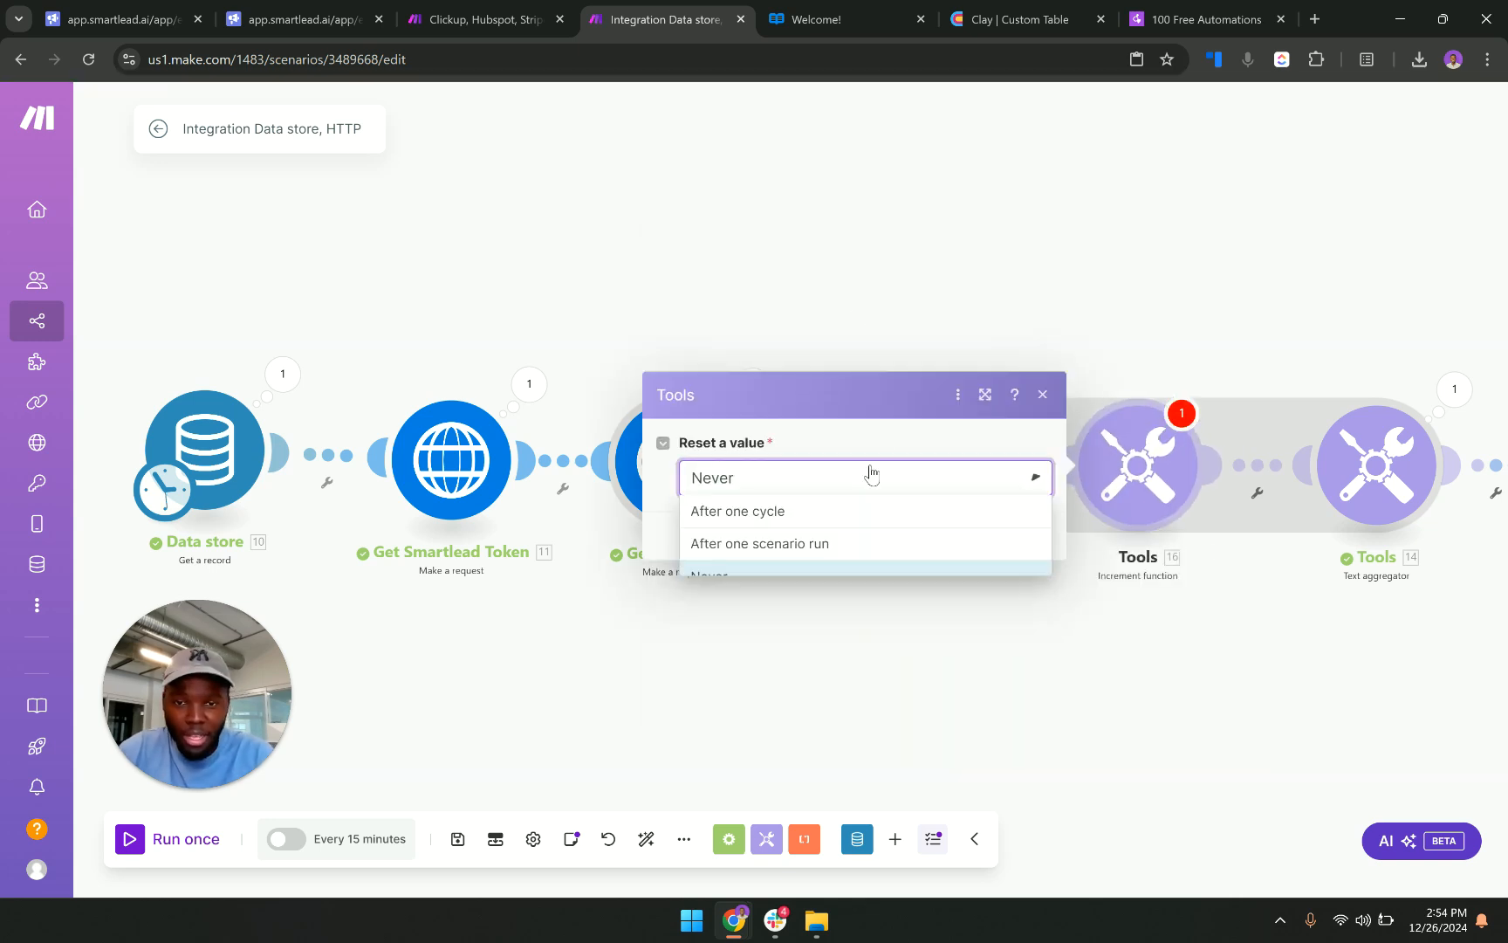
click(828, 543)
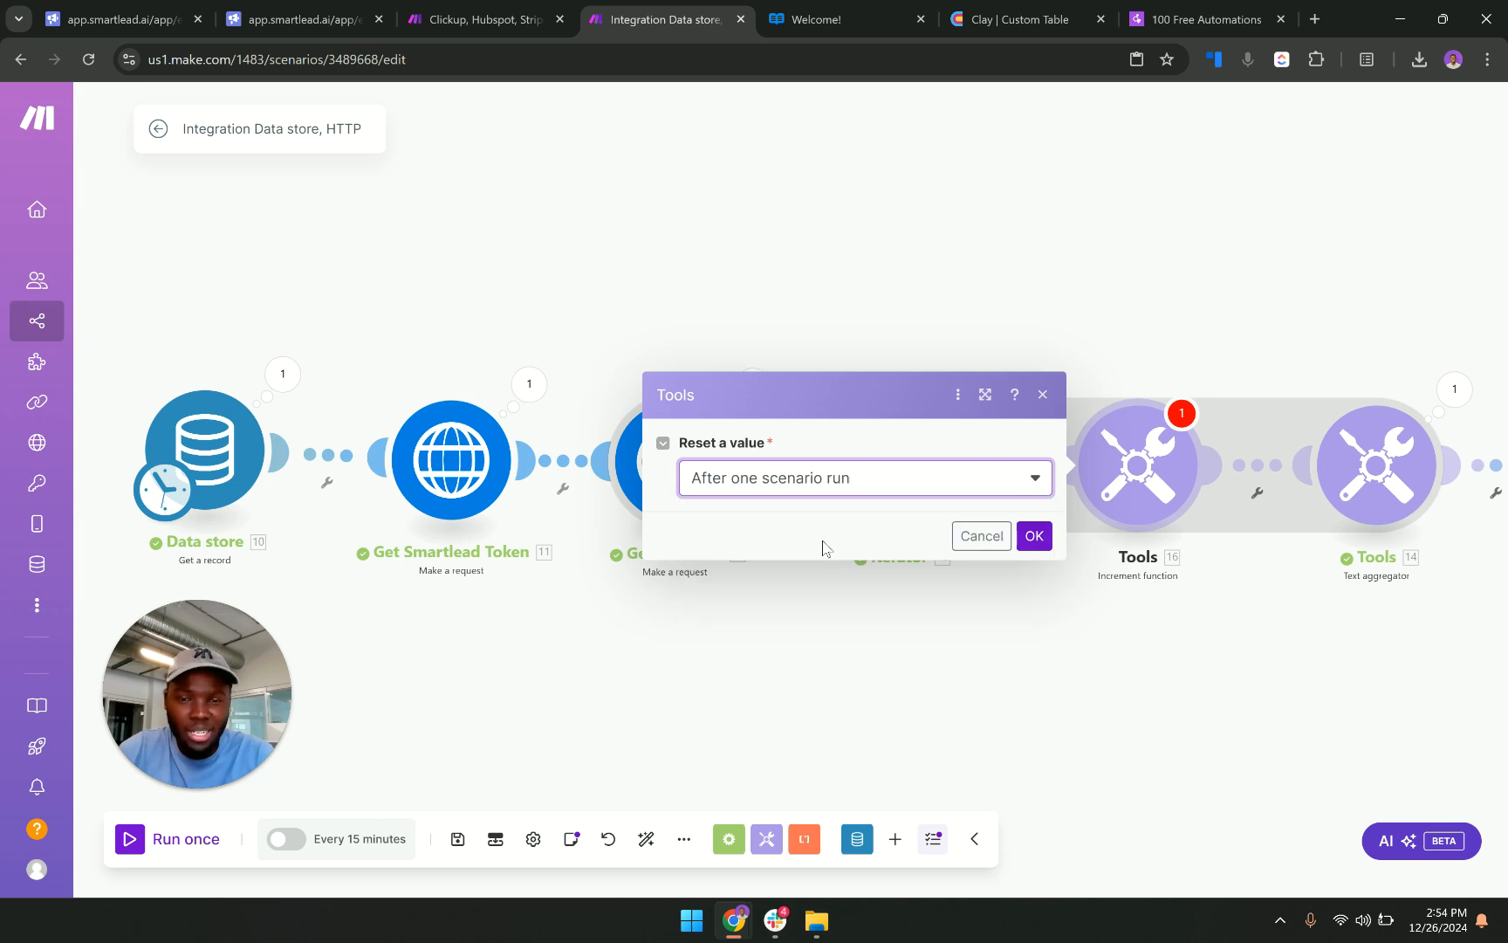
click(1034, 534)
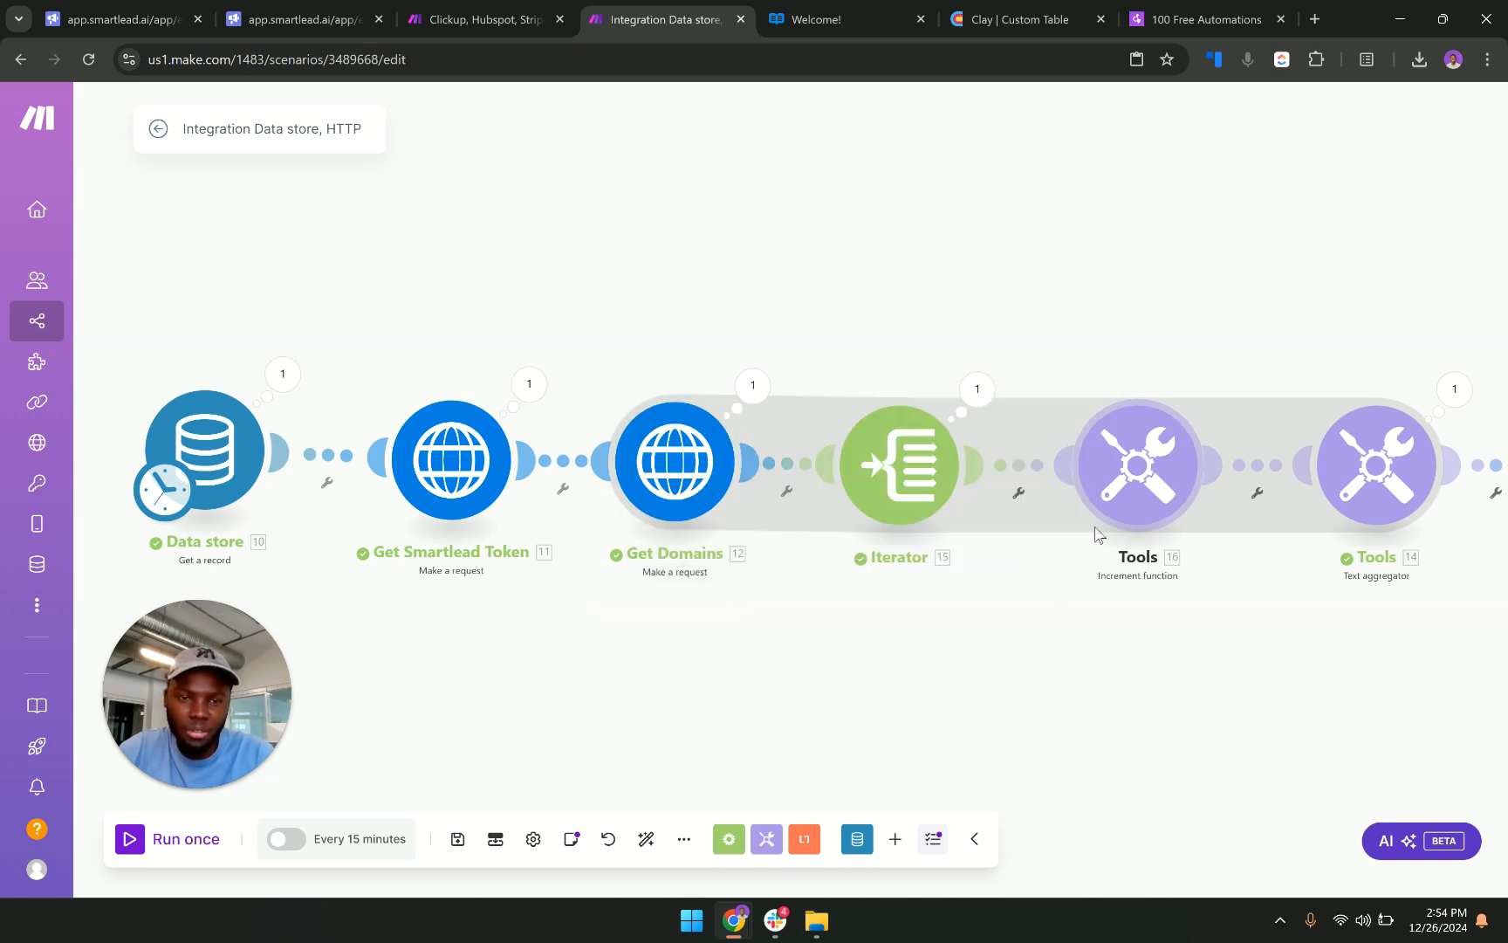
Set up a filter between the Increment function and the Text aggregator that passes only i values numerically less than 6.
click(1272, 466)
click(1061, 461)
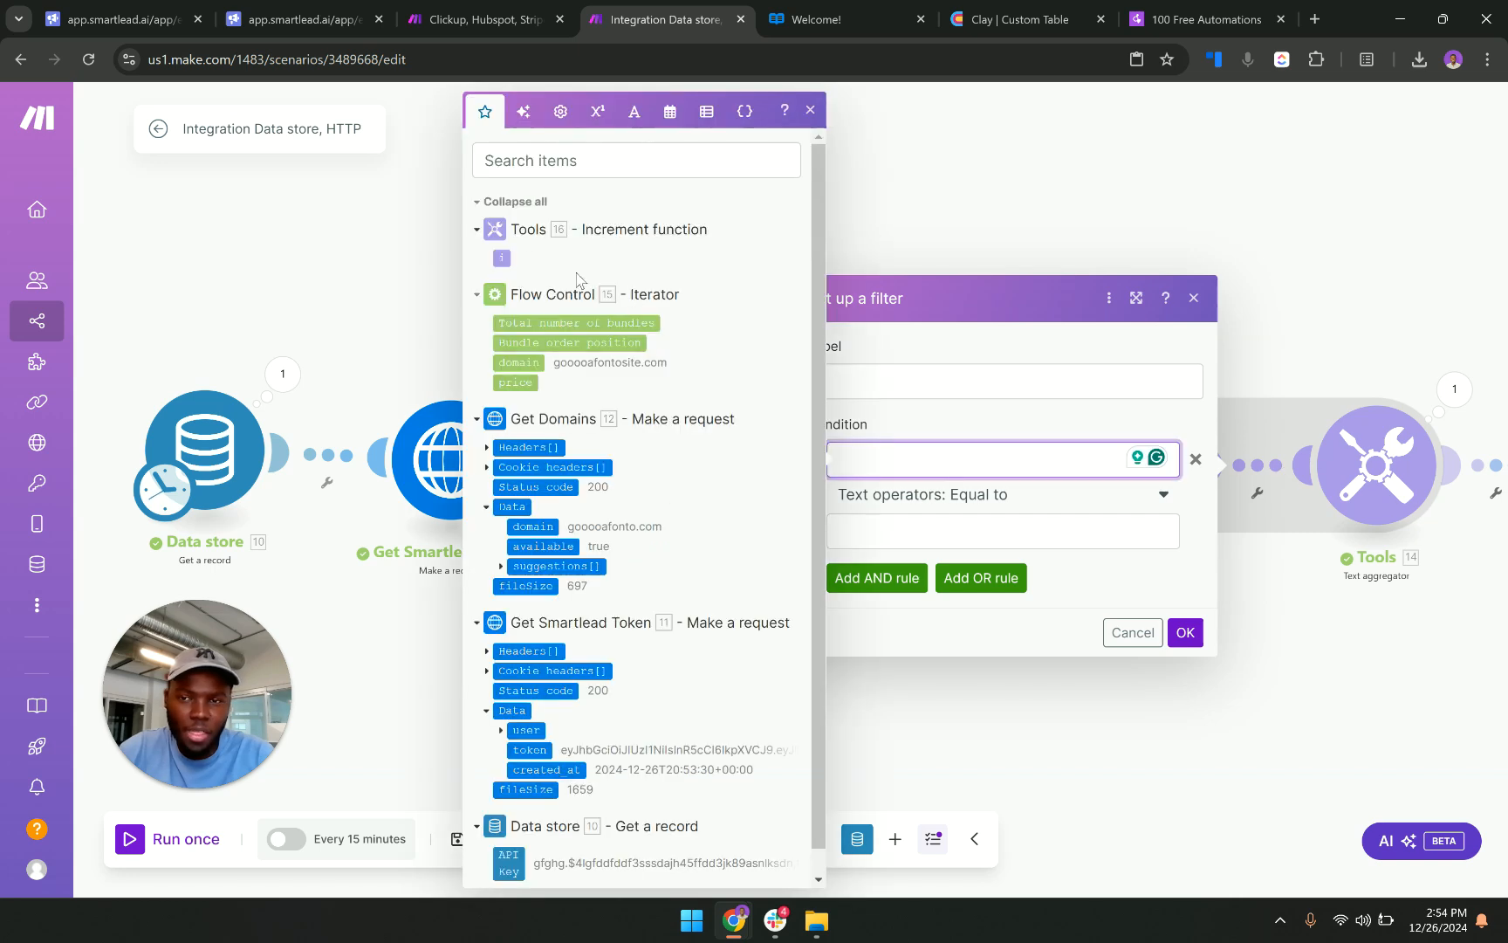
click(510, 254)
click(903, 494)
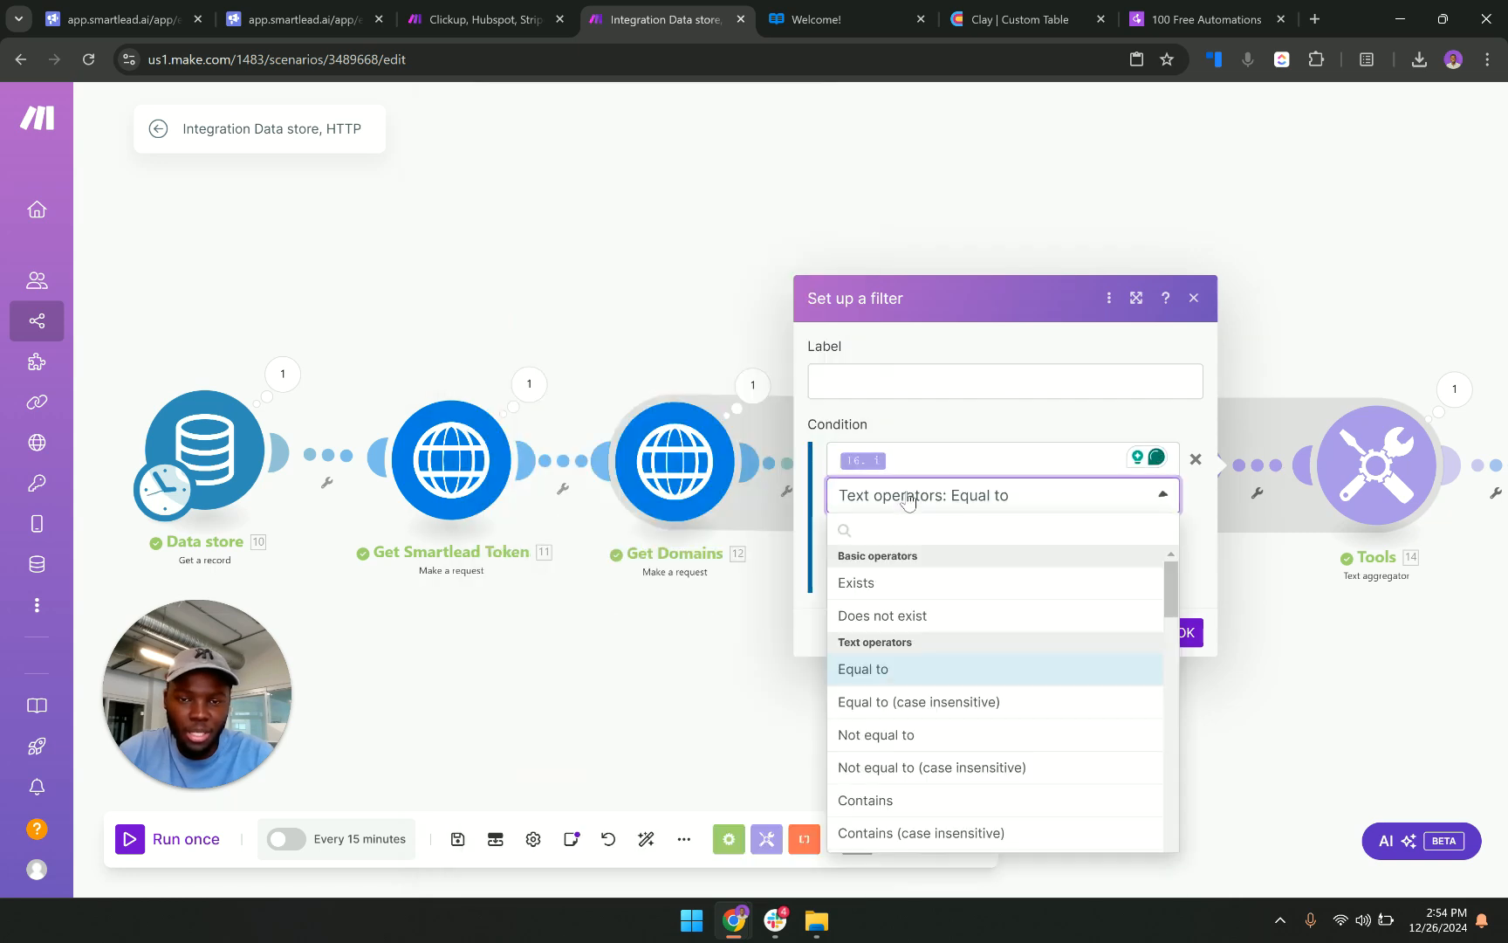
text(less)
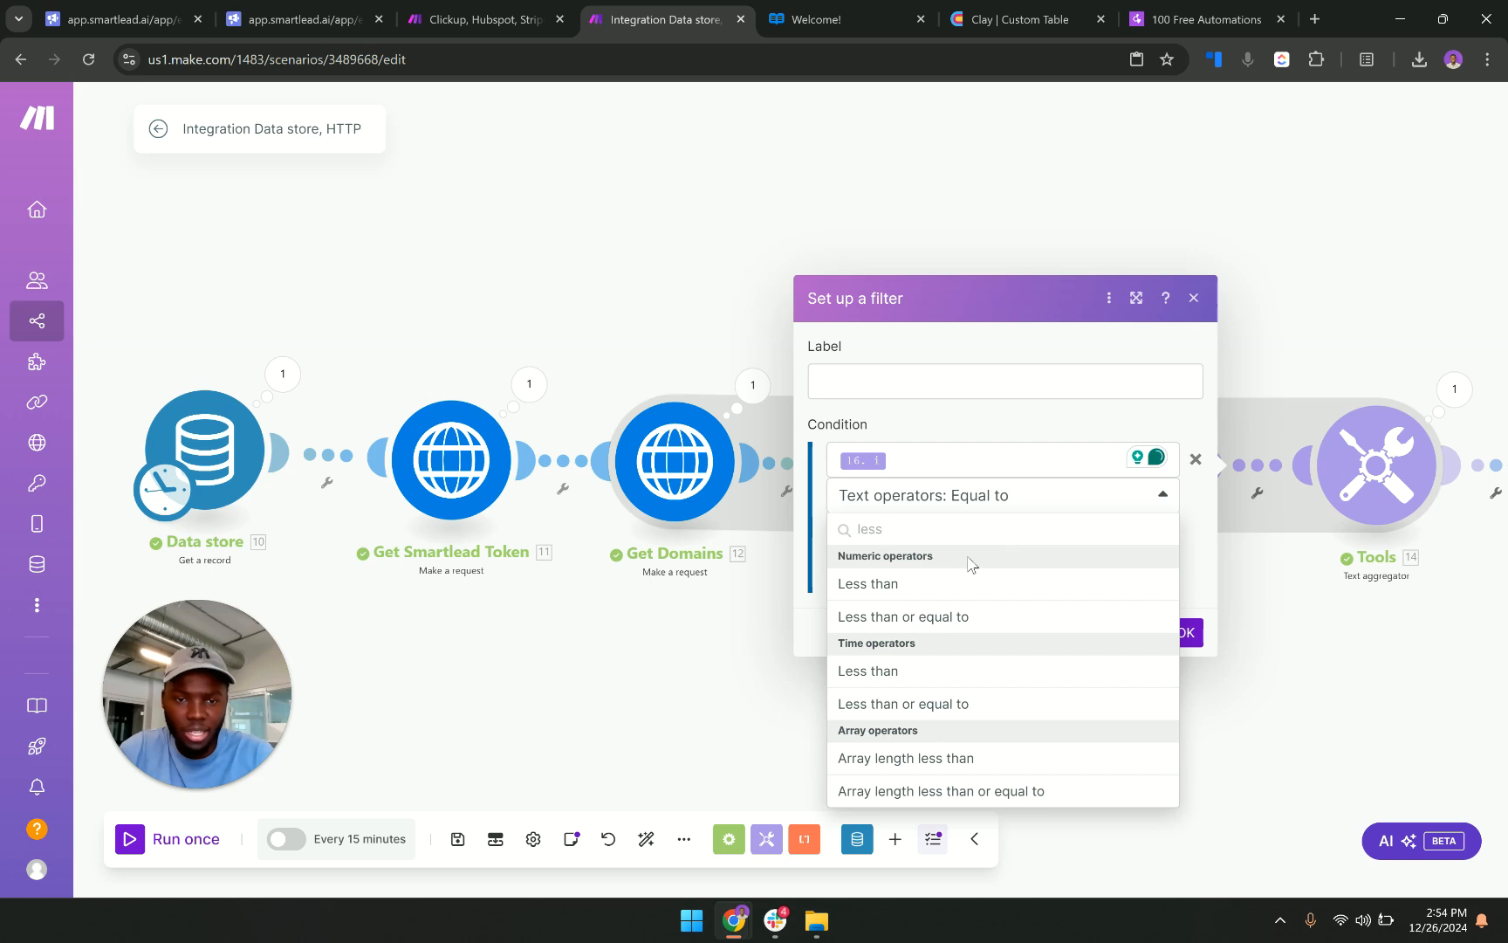
click(951, 585)
click(1006, 534)
text(6)
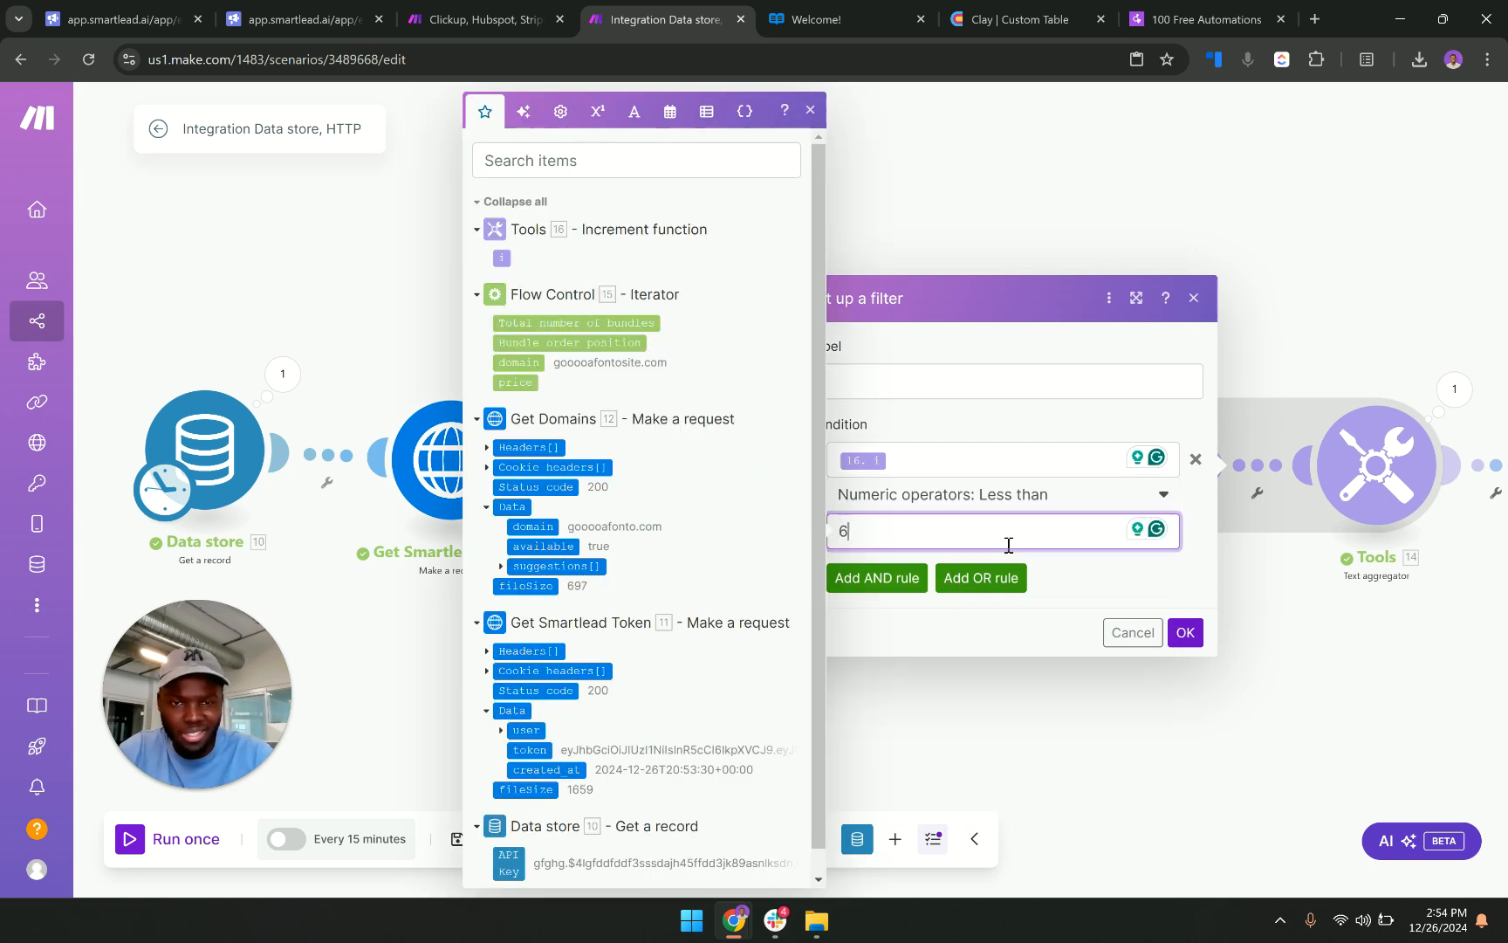
click(1174, 630)
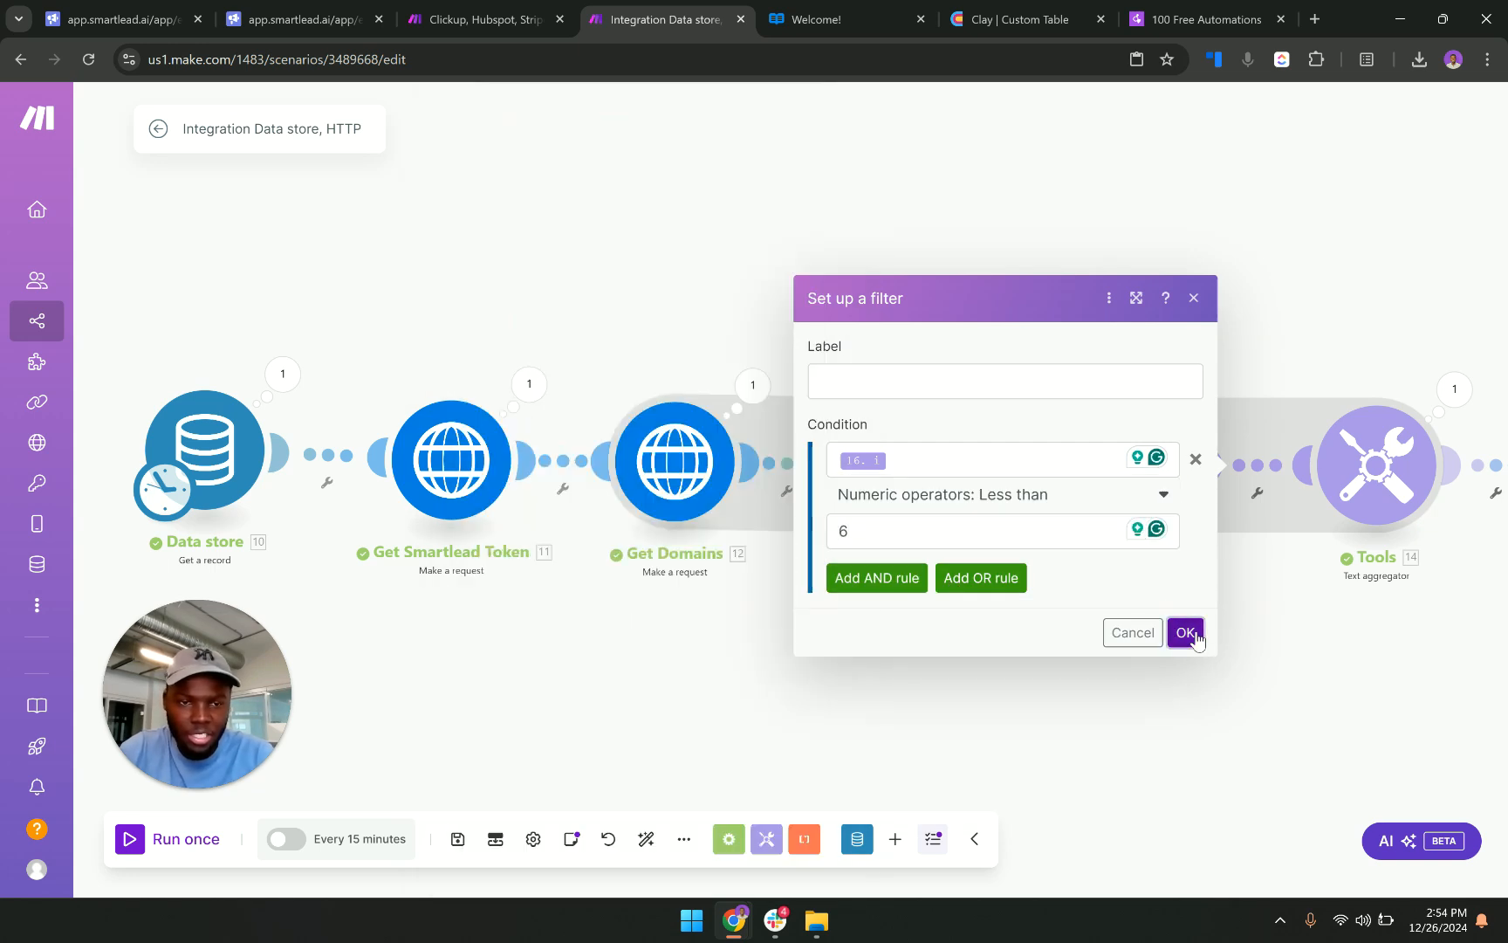
click(1186, 632)
Unlink Buy Domains from the Text aggregator again and run the scenario once to test the new filter.
scroll(515, 703, right, 5)
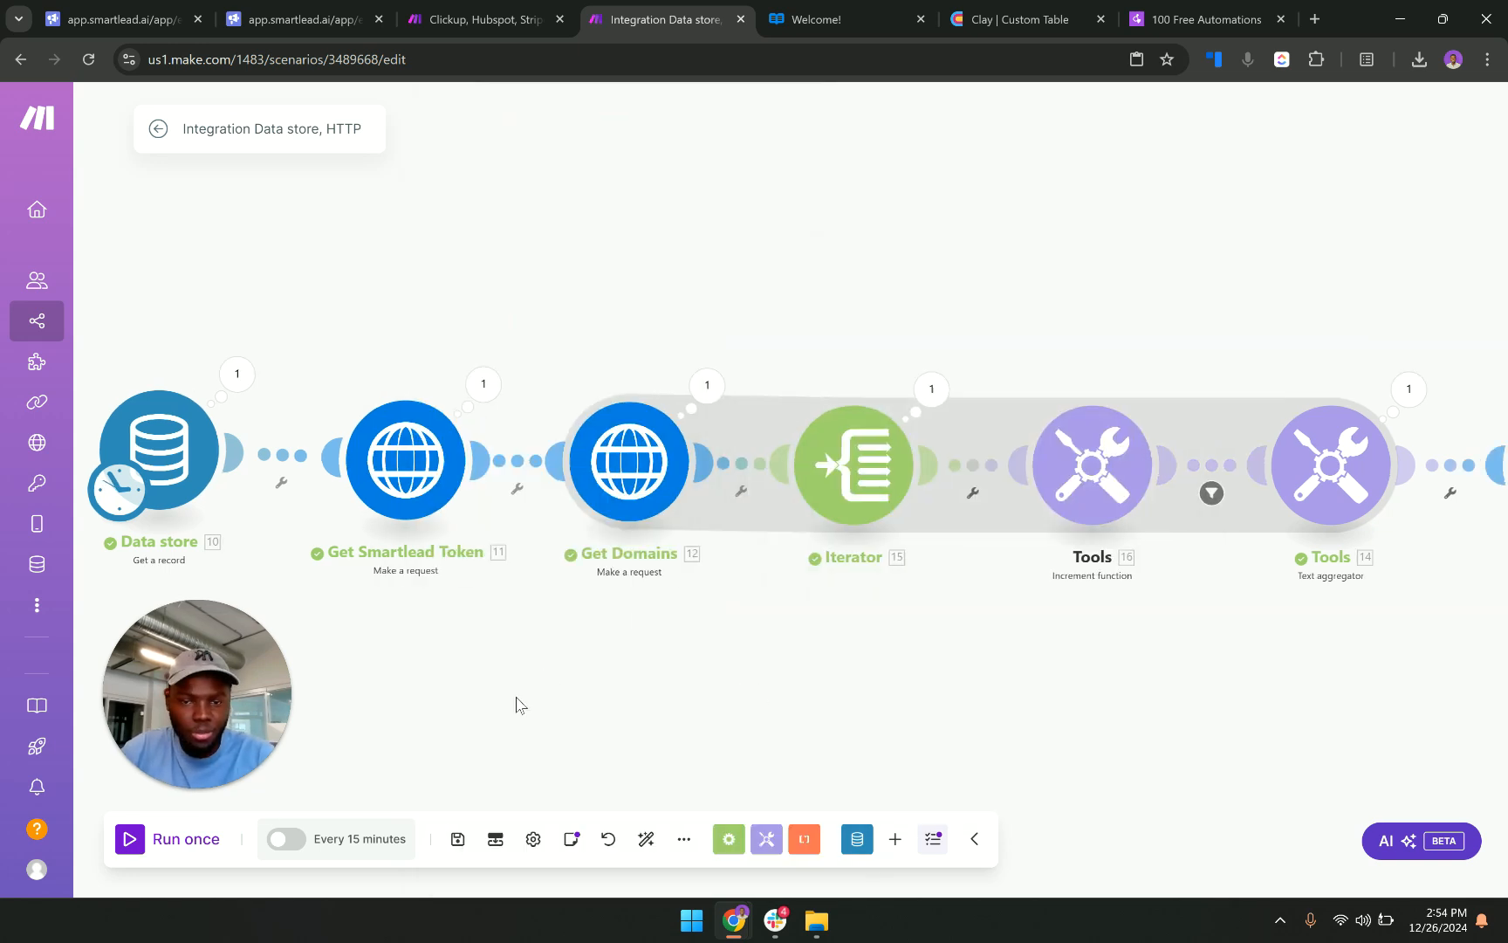
click(1195, 509)
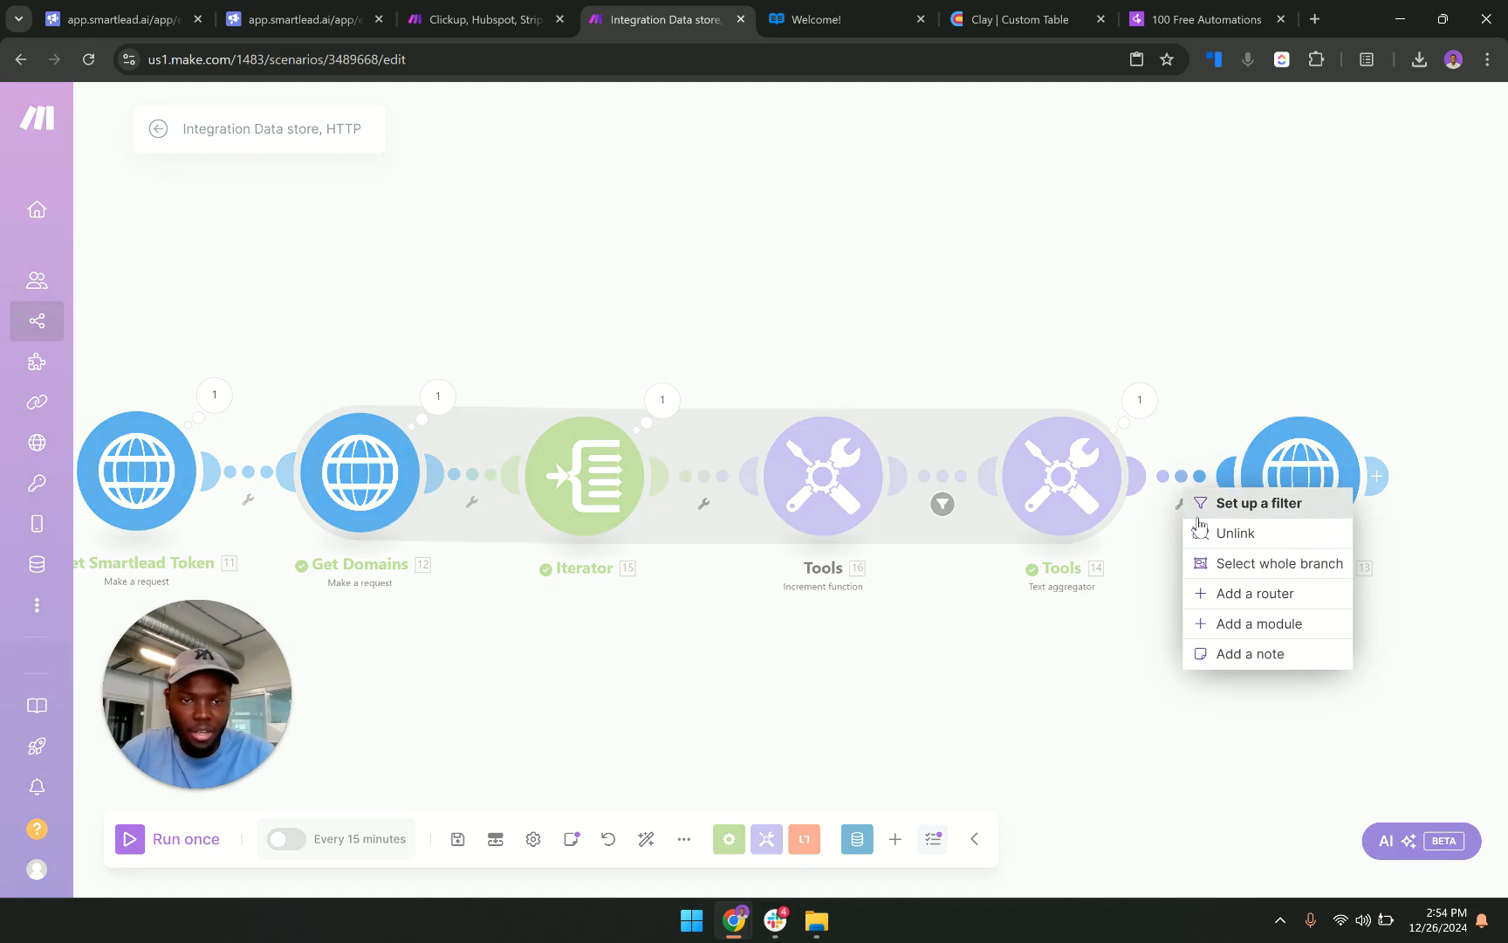
click(1194, 531)
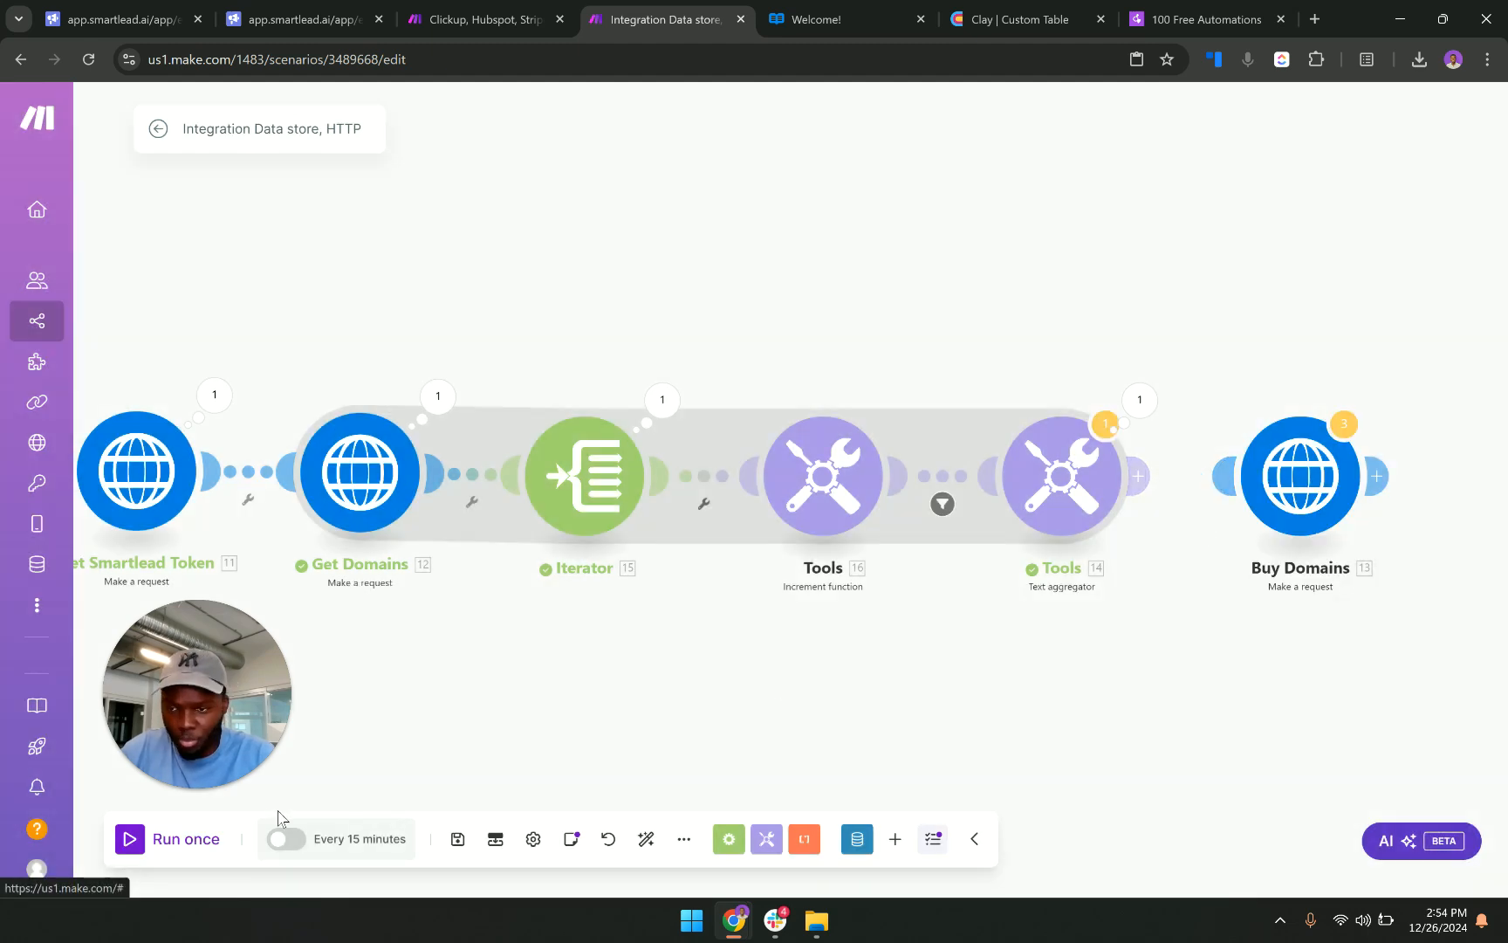
click(144, 855)
click(882, 567)
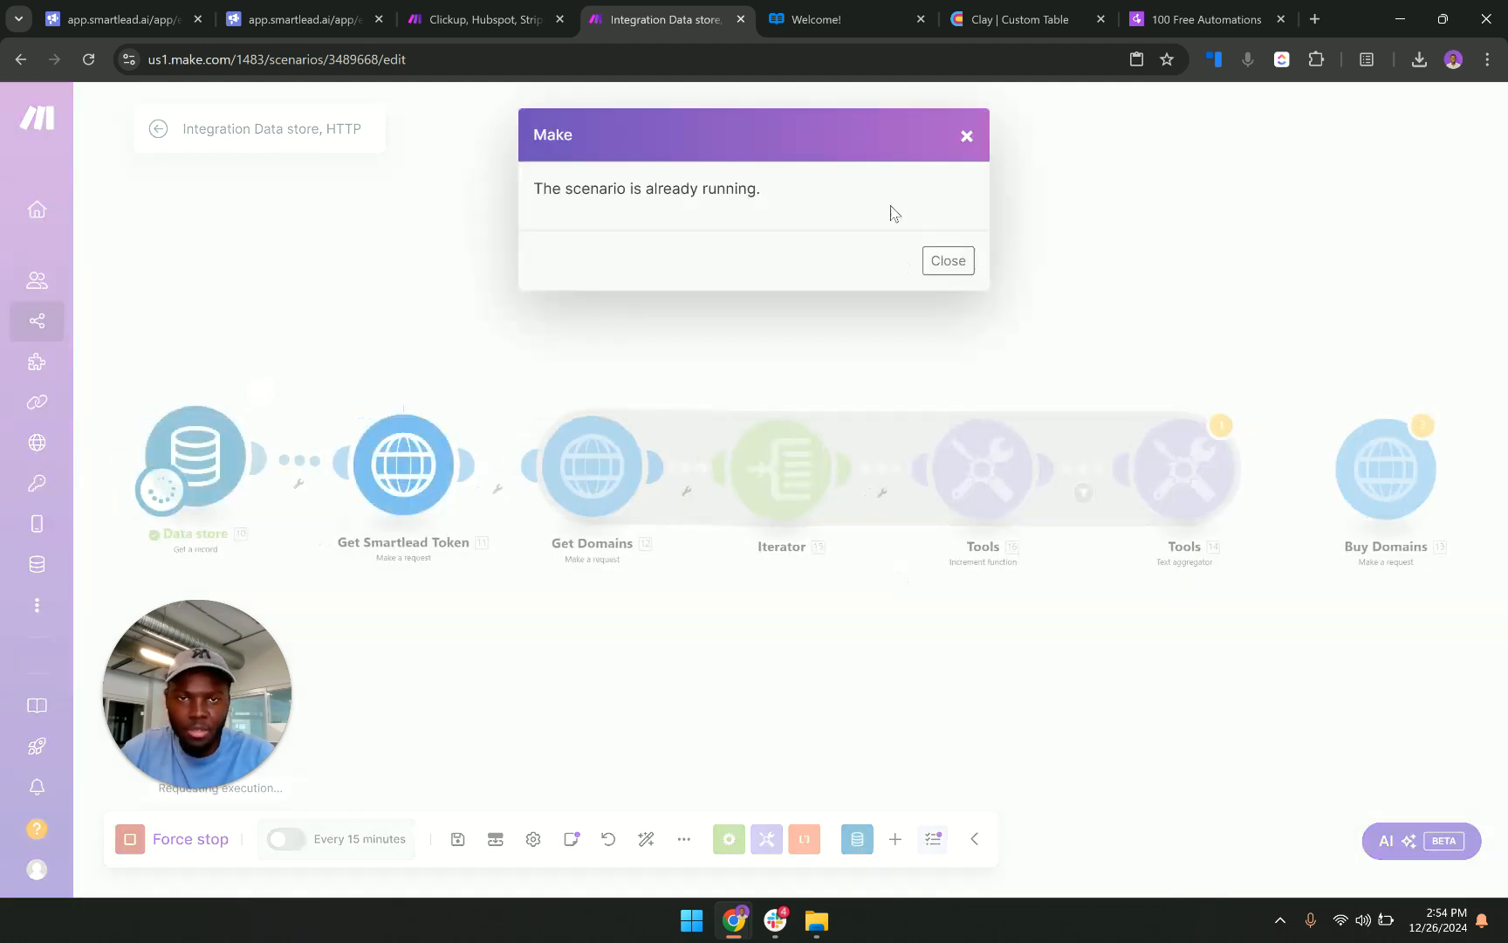
click(967, 136)
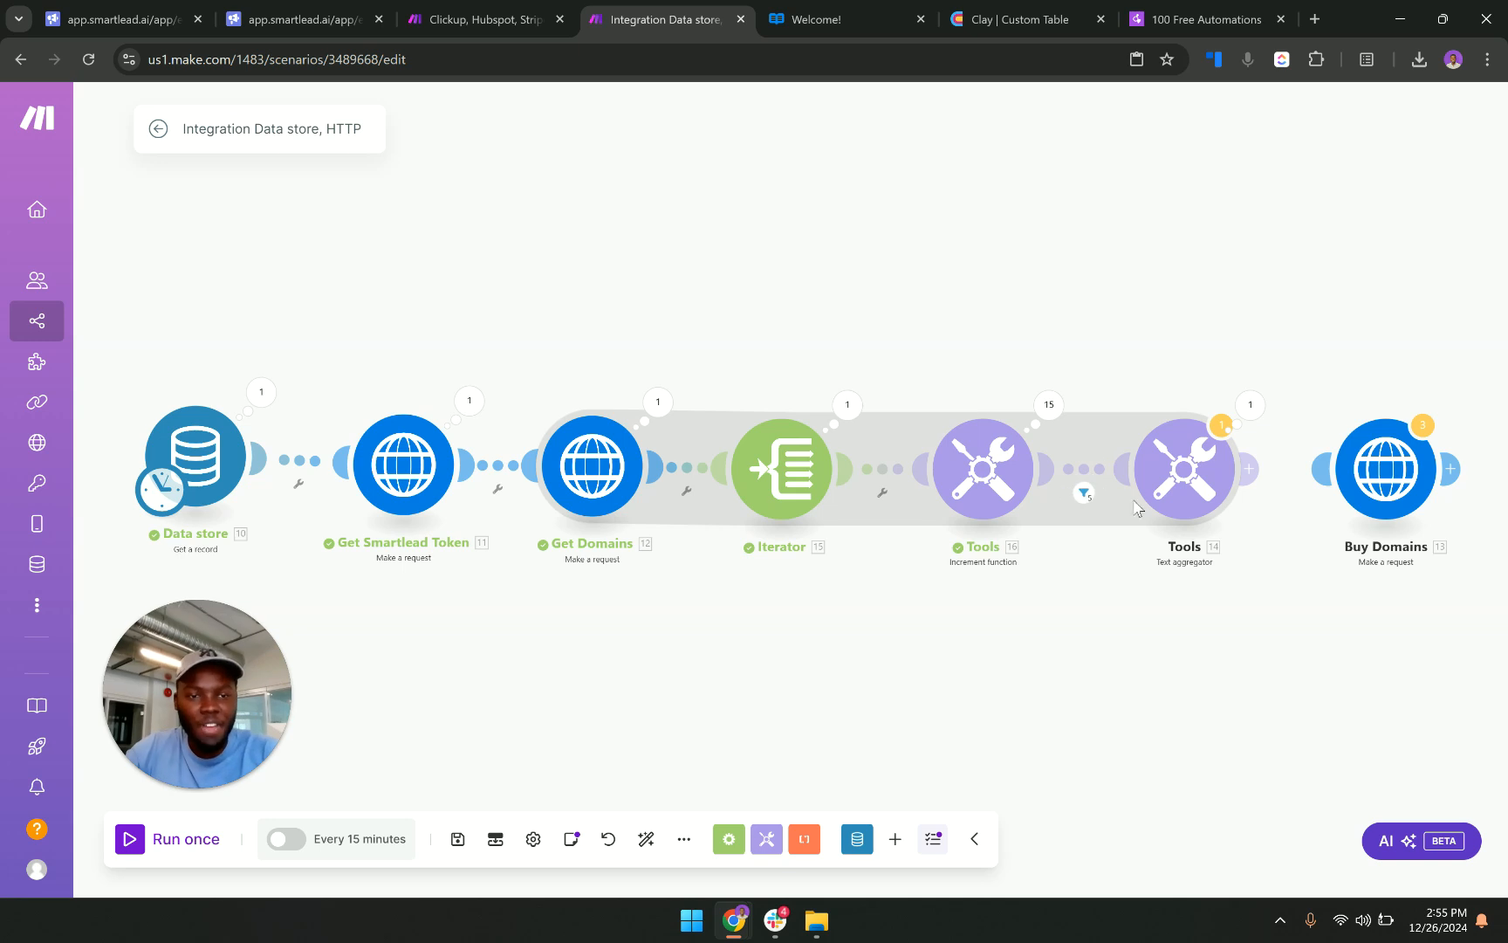
Inspect the Text aggregator's output bundle to check which domains pass the filter, and close it.
click(1249, 404)
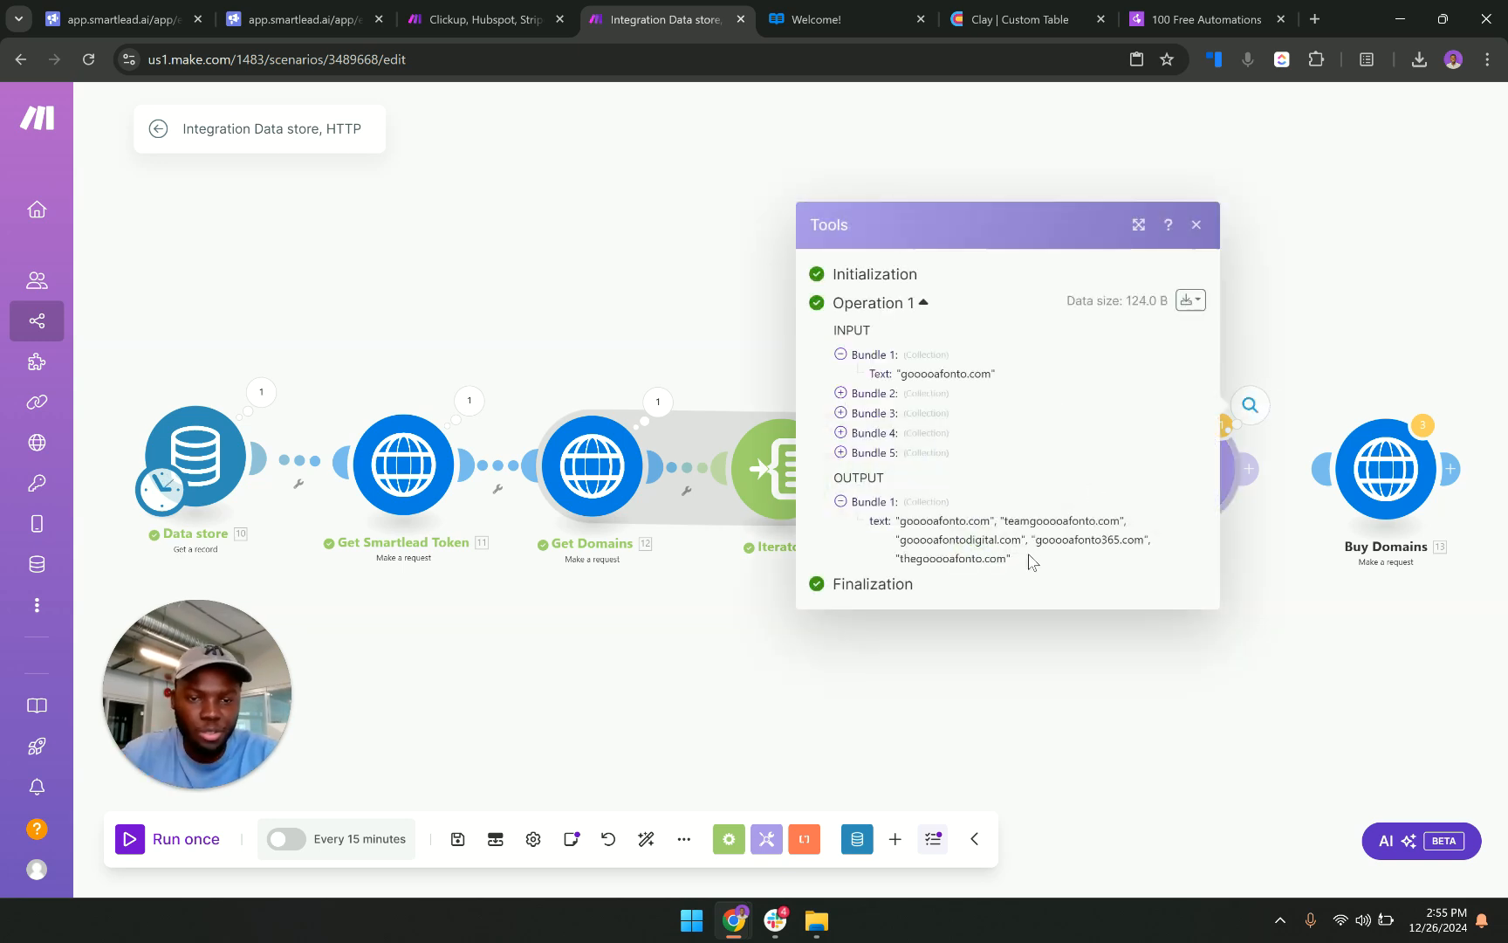
drag(1029, 561, 904, 531)
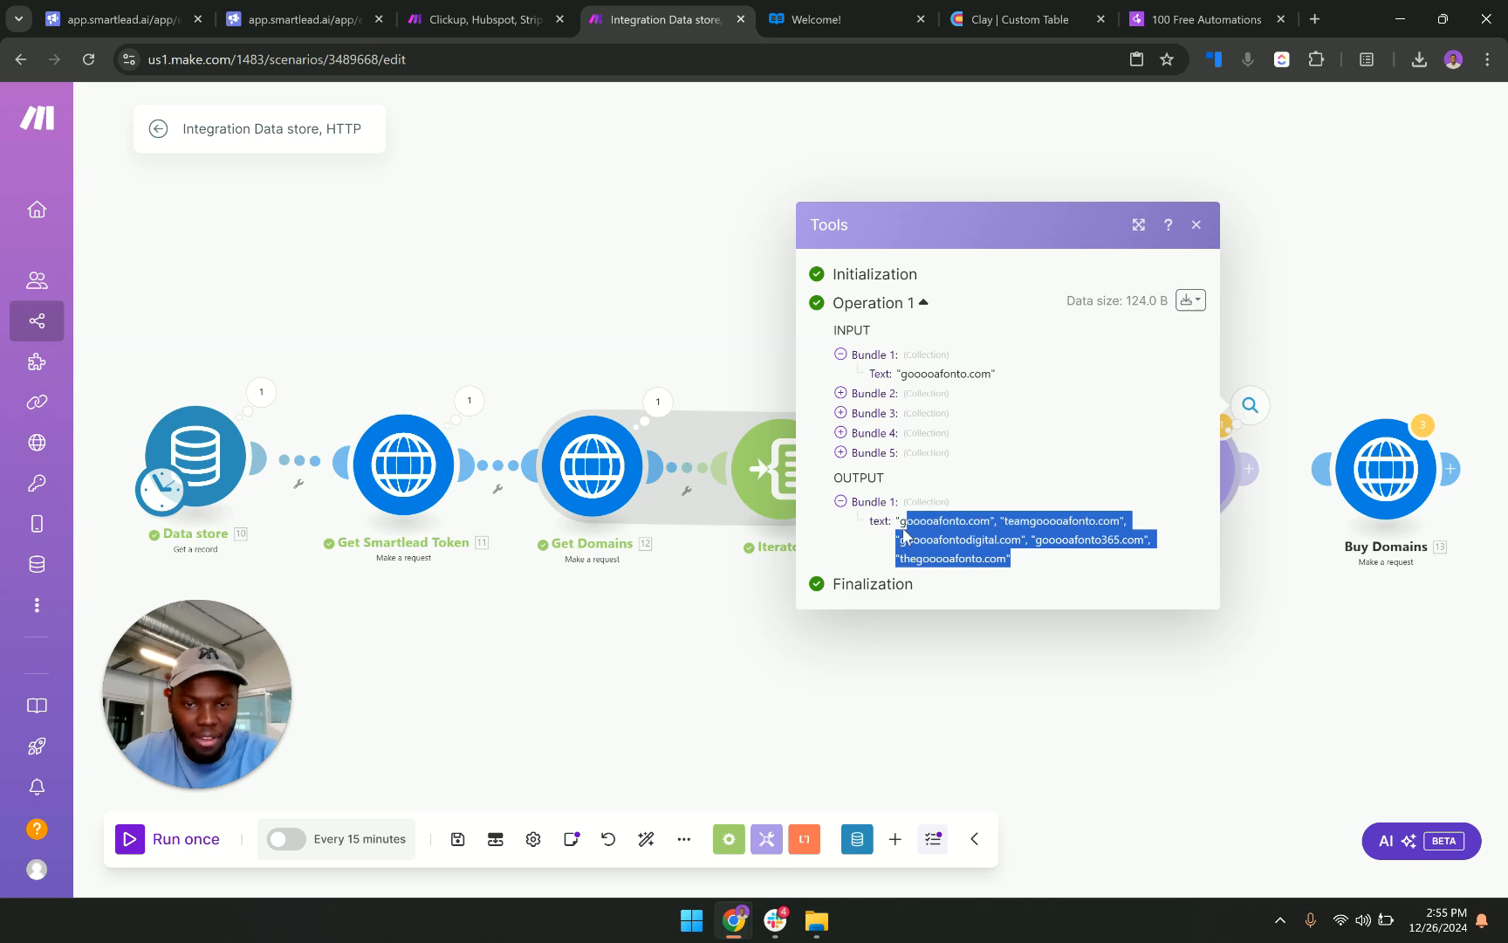
click(1239, 563)
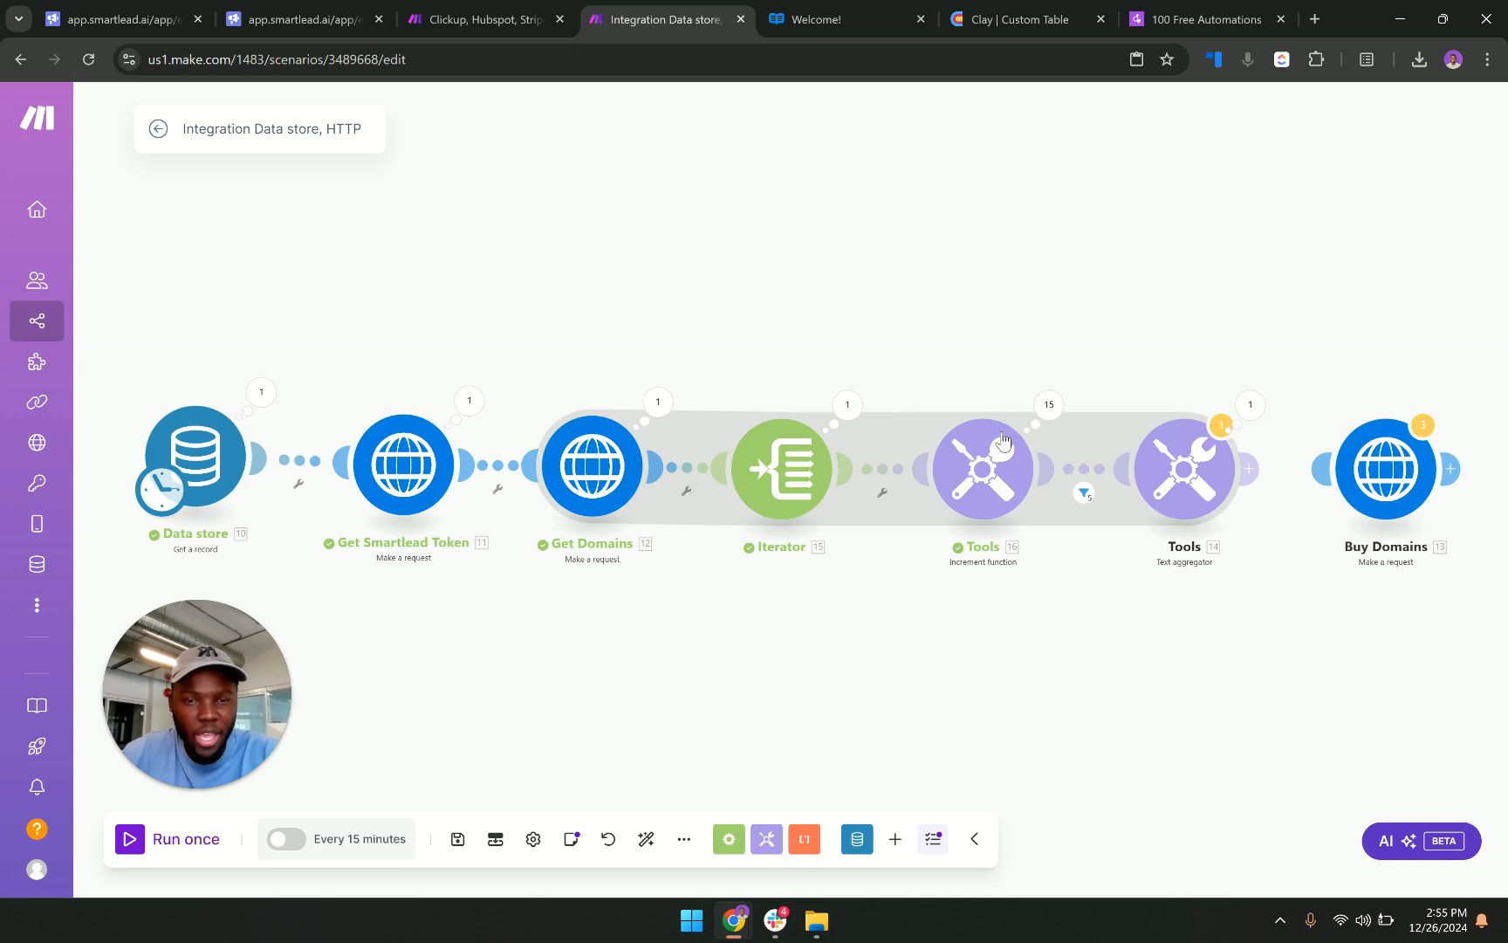
Review the array functions available for the Iterator's suggestions array and leave its settings without saving.
click(765, 476)
click(1096, 470)
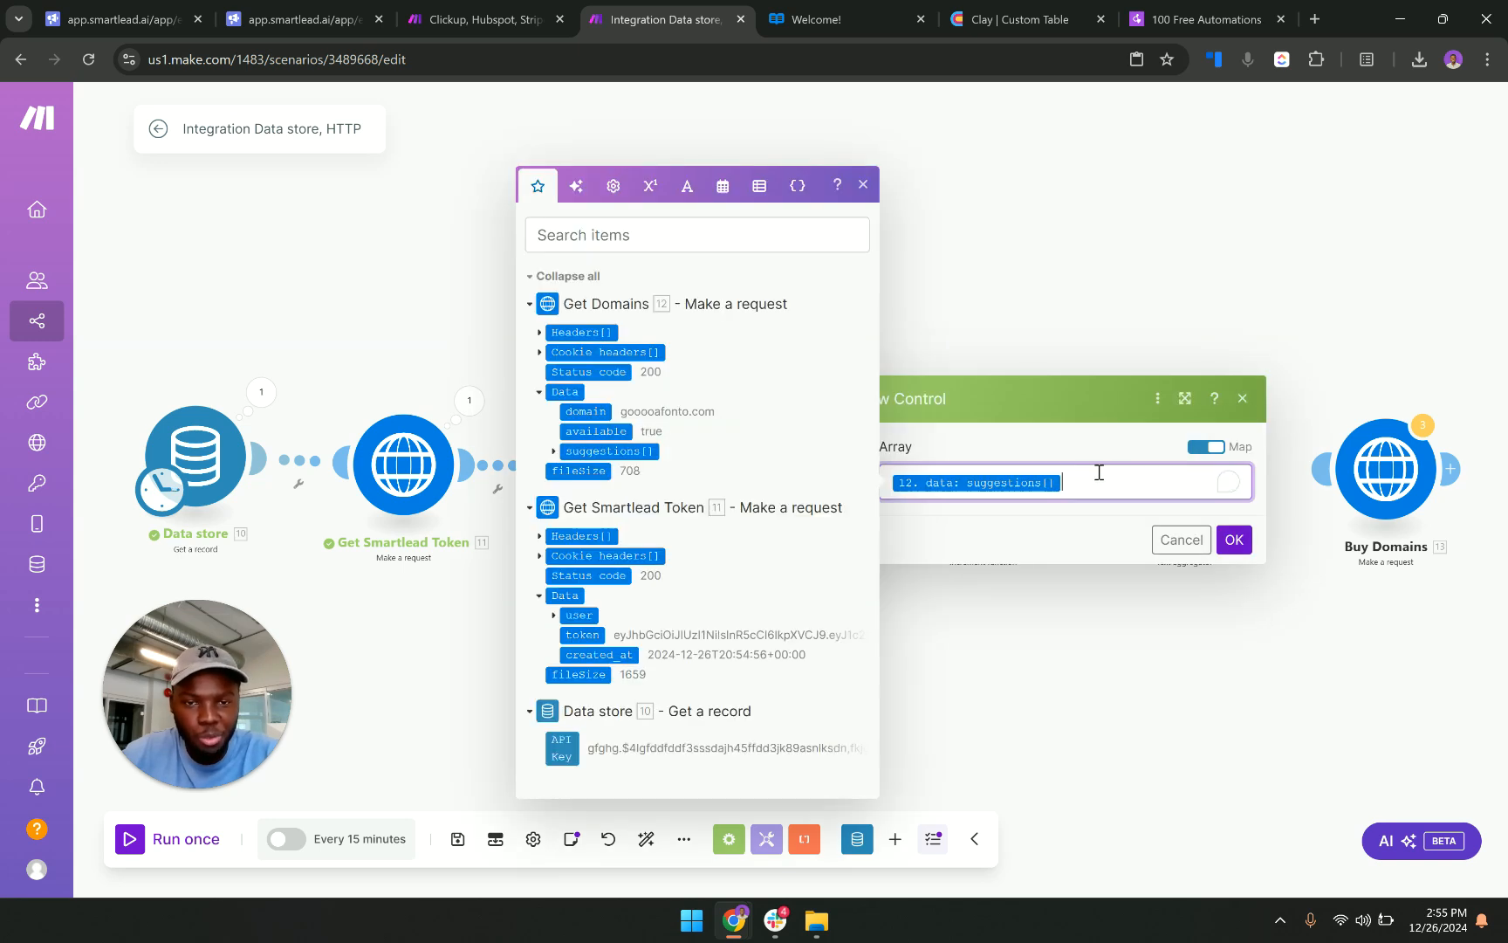
click(760, 186)
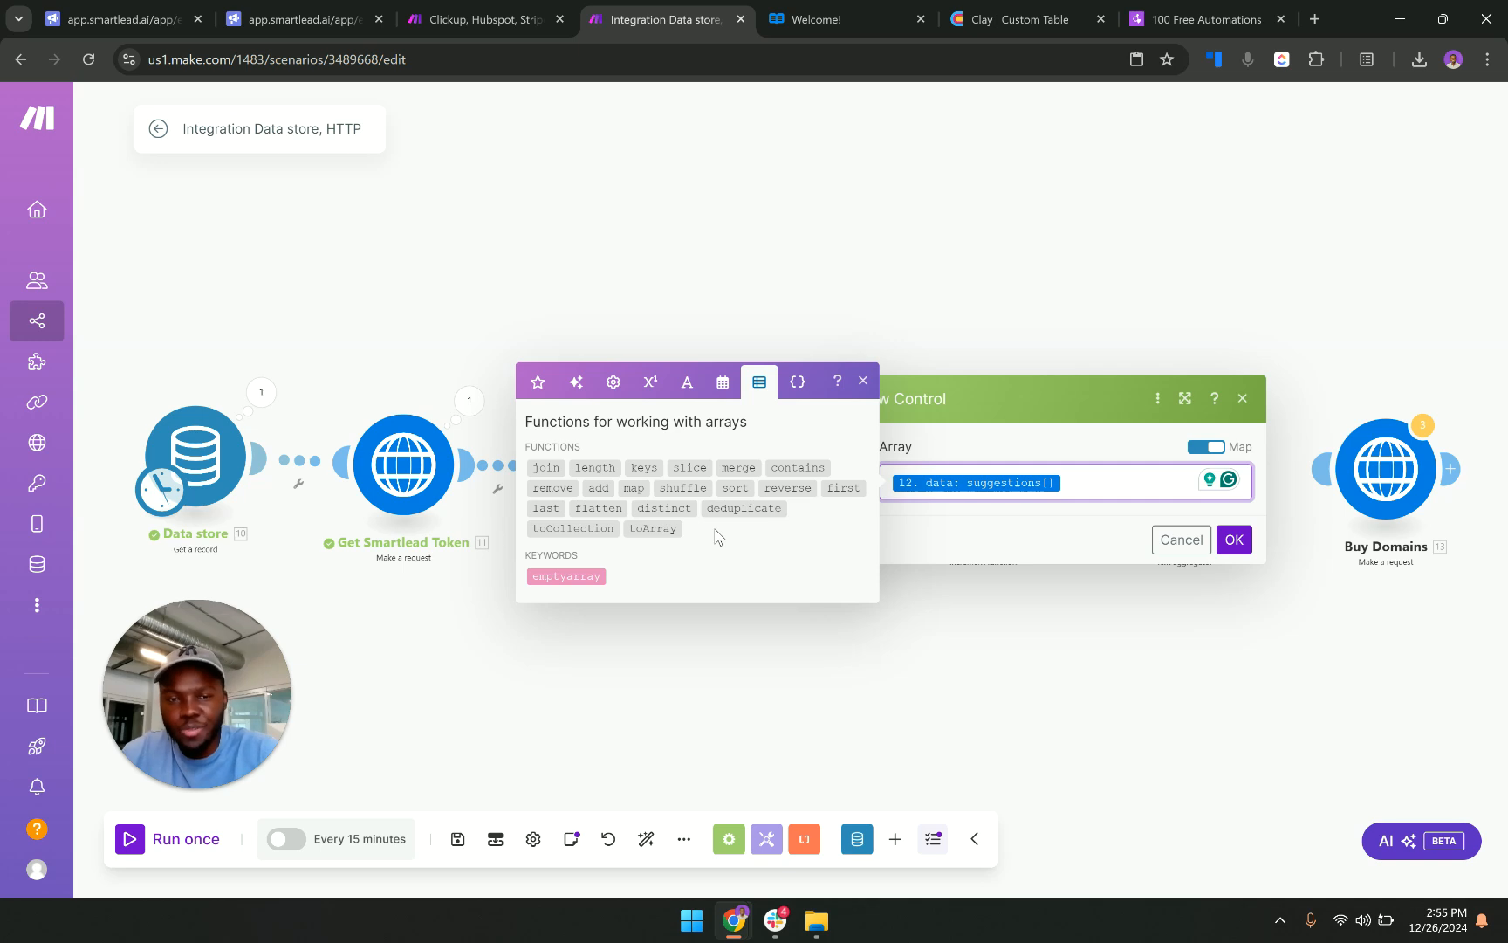
click(1182, 539)
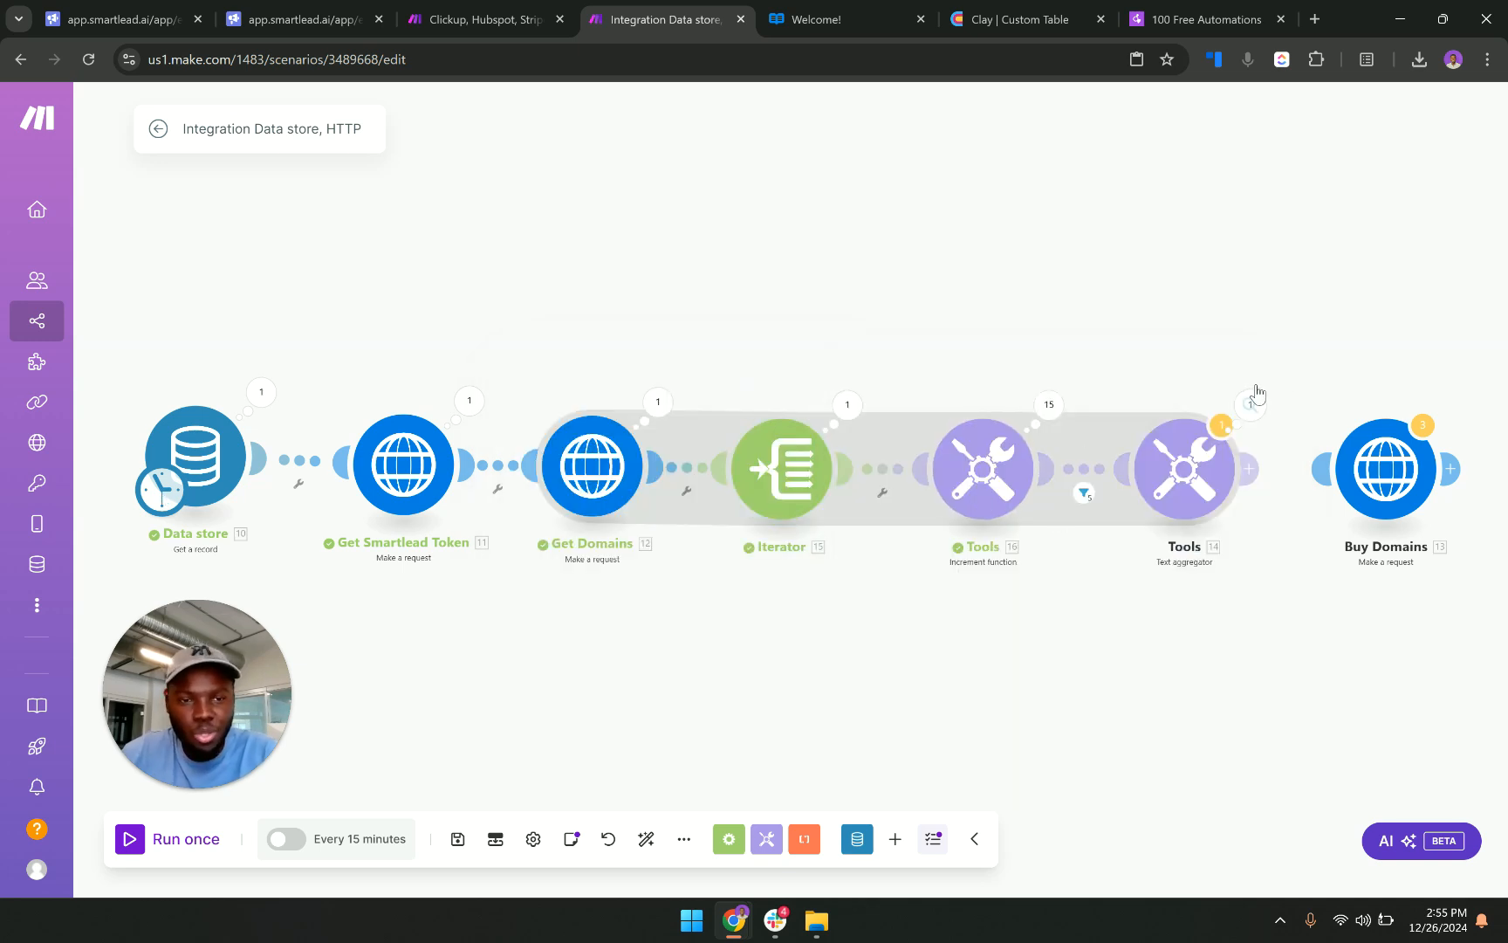
Save the scenario despite the warning about its last module.
click(457, 839)
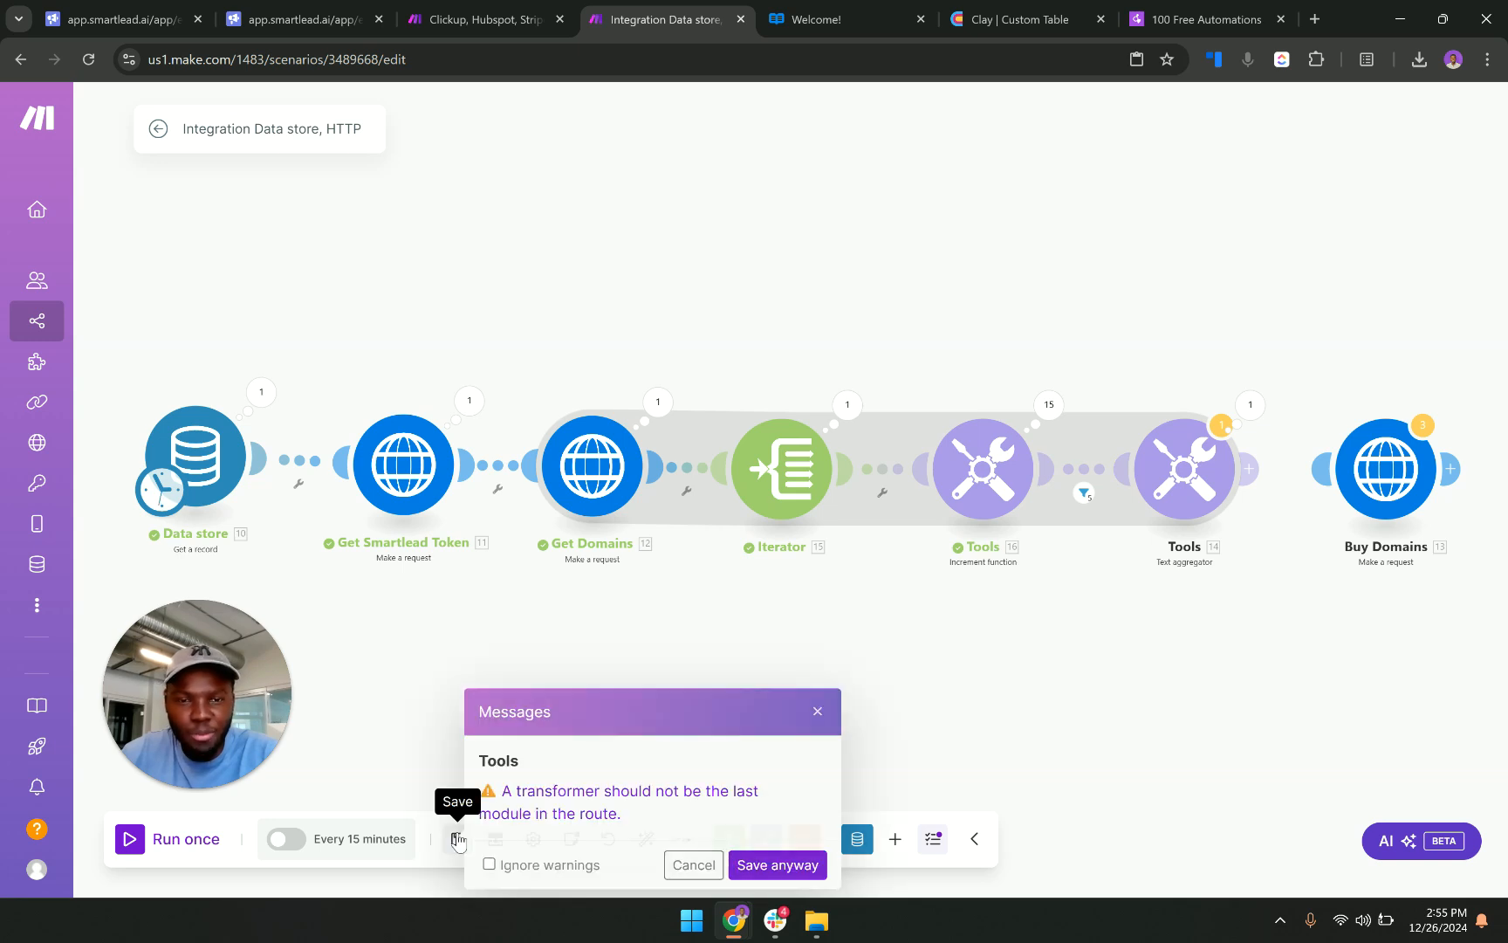
click(753, 865)
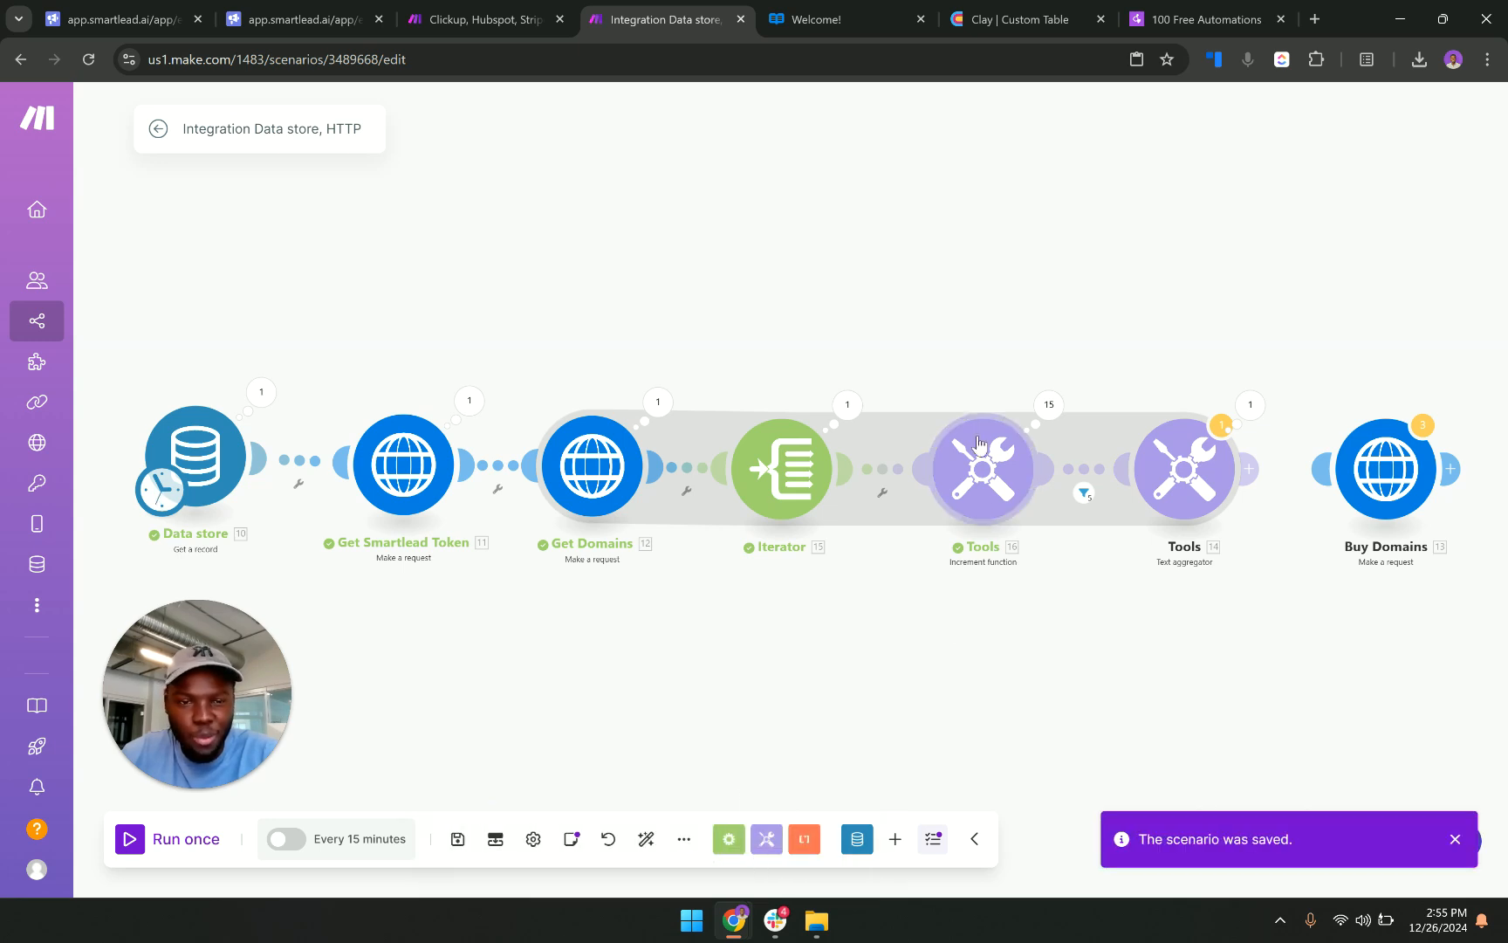
click(458, 839)
click(808, 883)
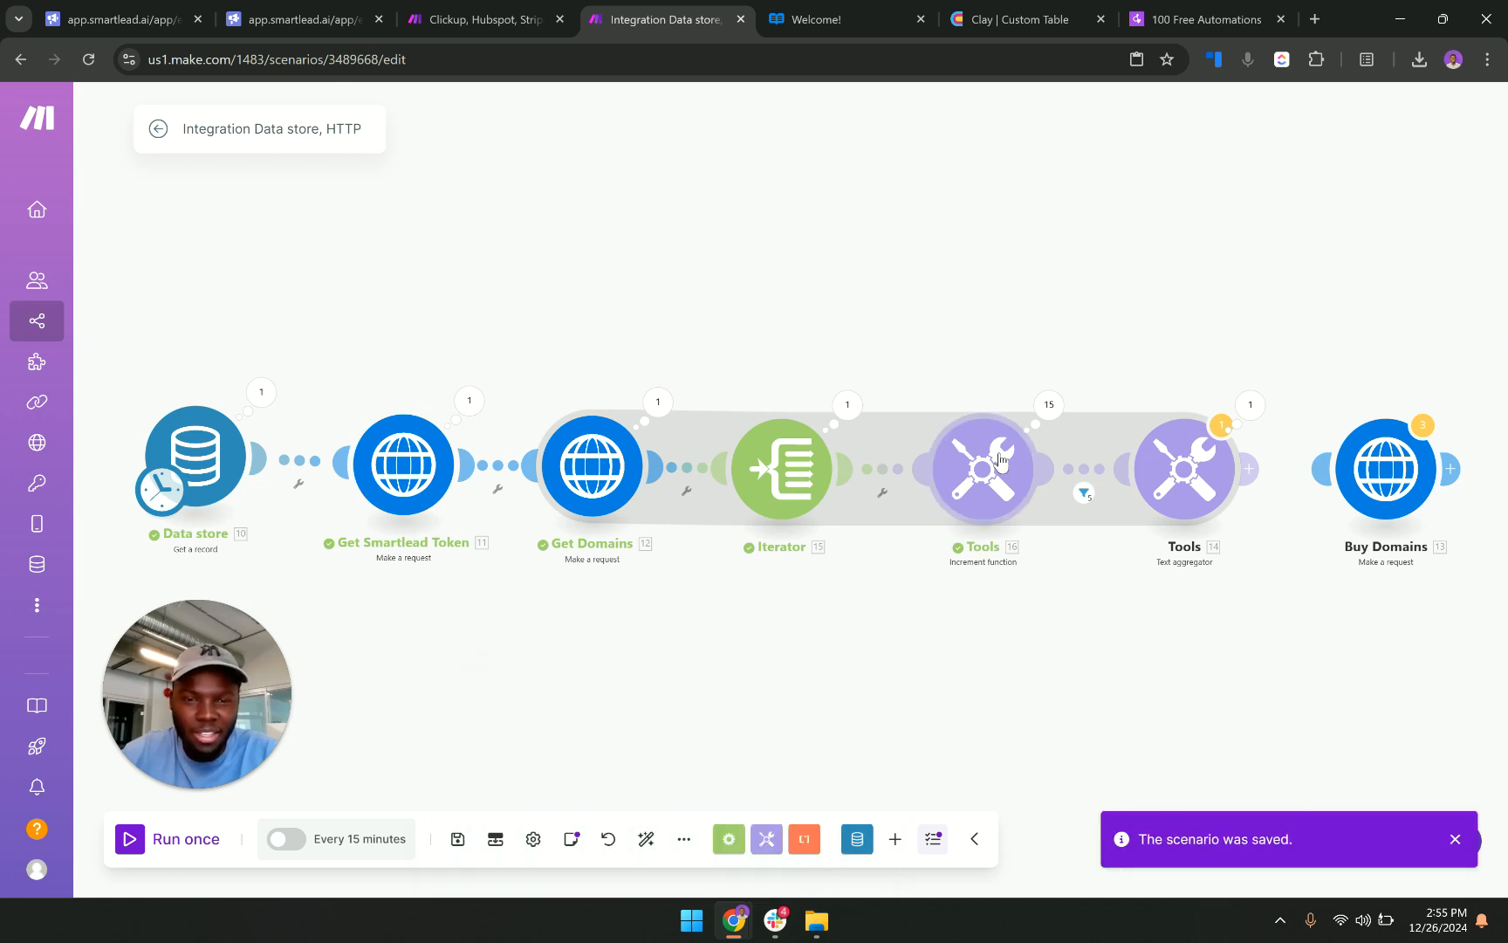
Compare the operations used by the 2:53 PM and 2:54 PM runs in the scenario's history, and return to the editor.
click(157, 131)
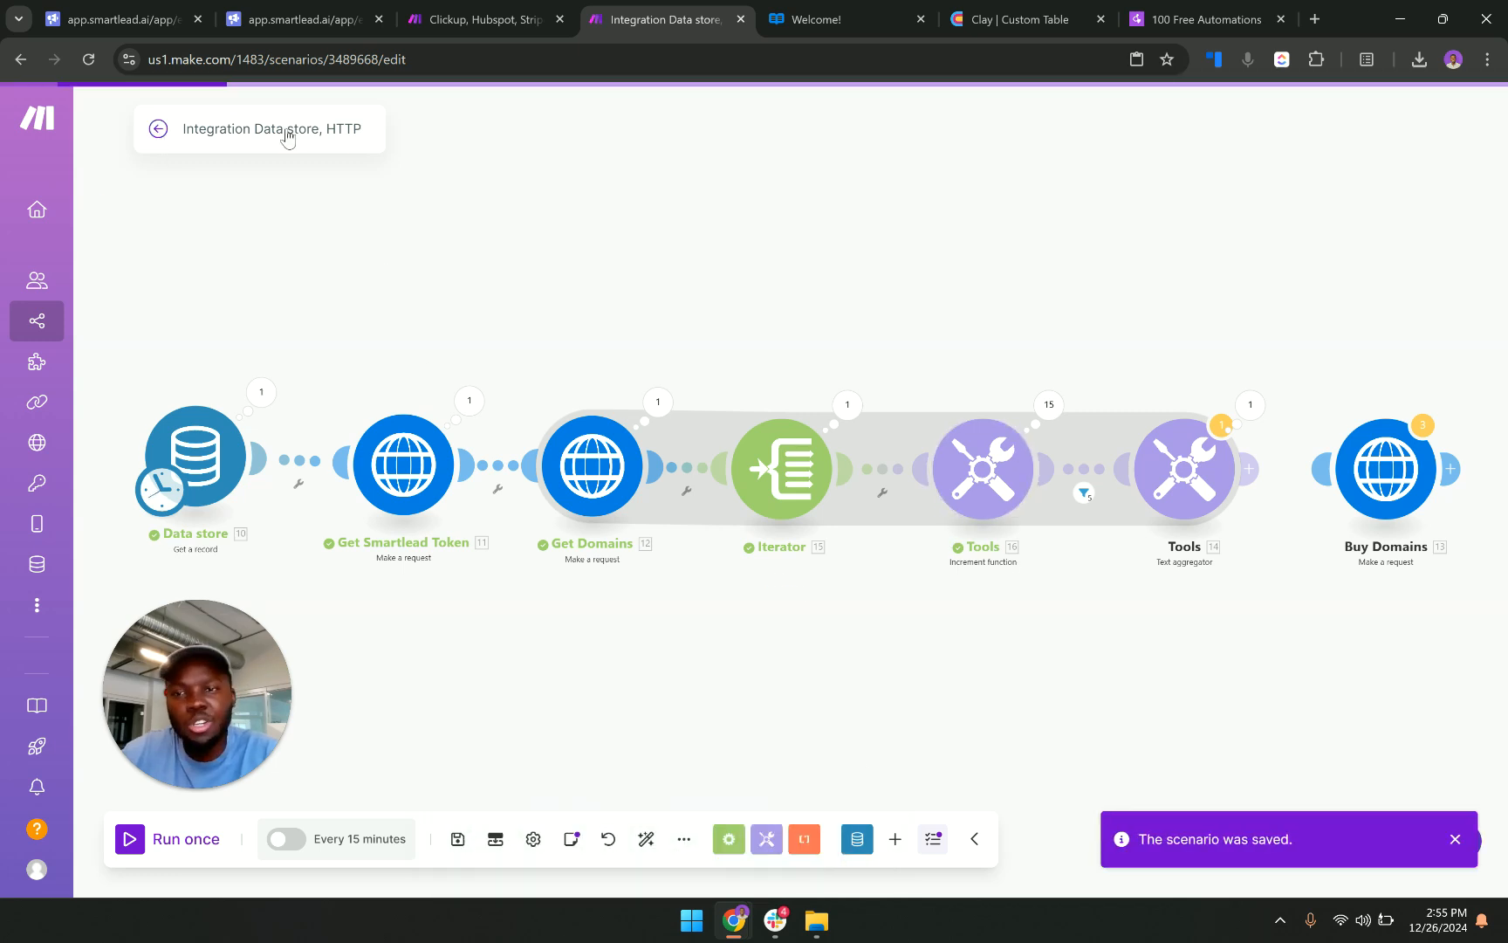
click(216, 174)
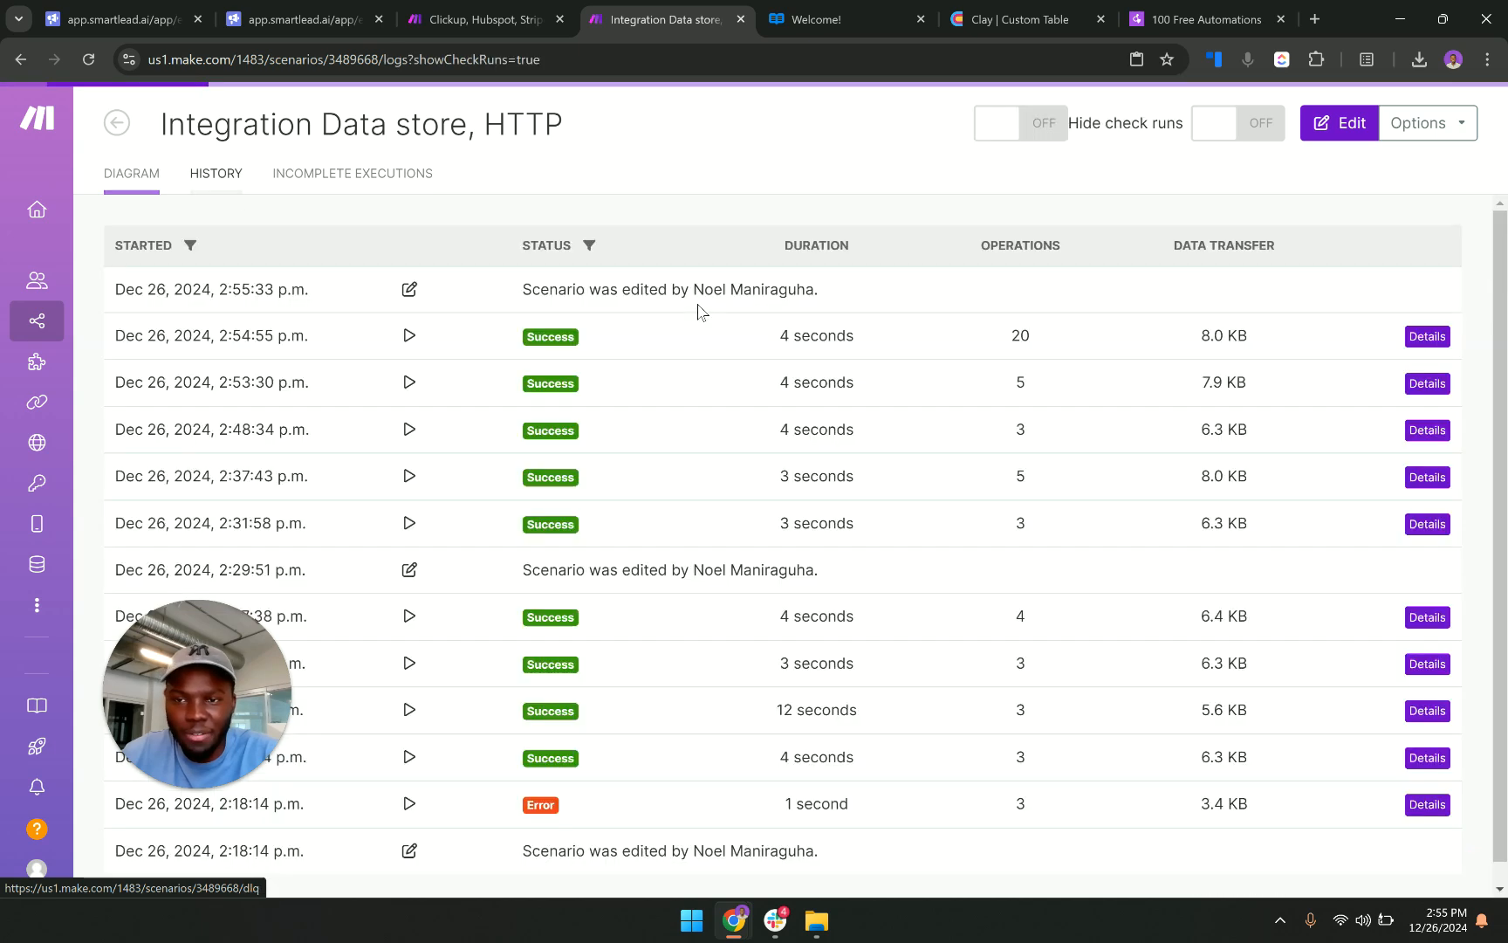
click(1427, 383)
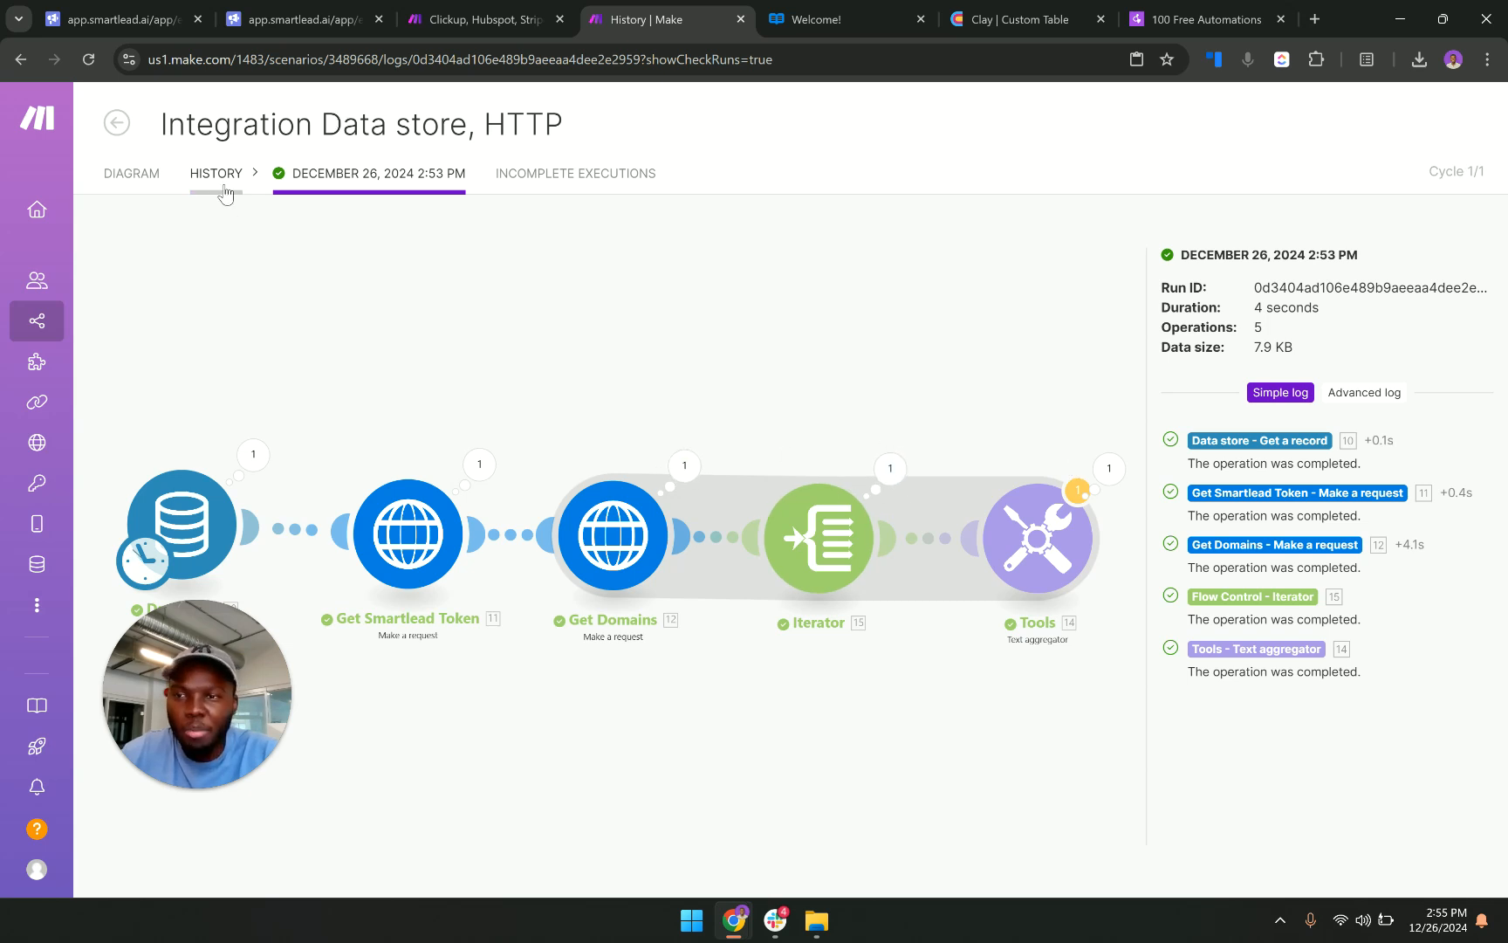
click(223, 190)
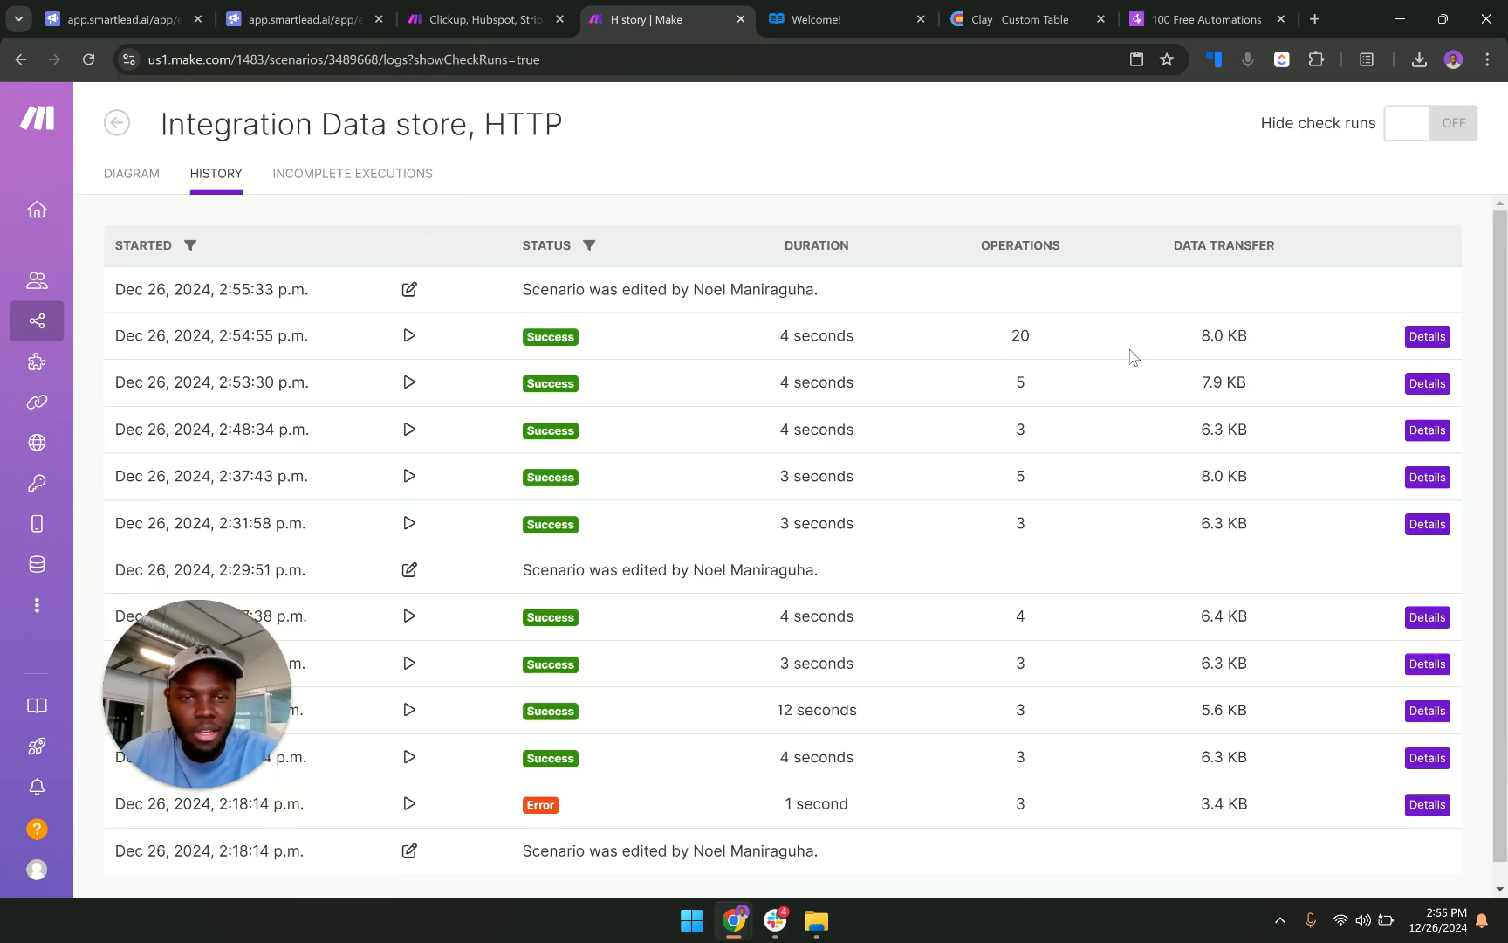
click(1428, 337)
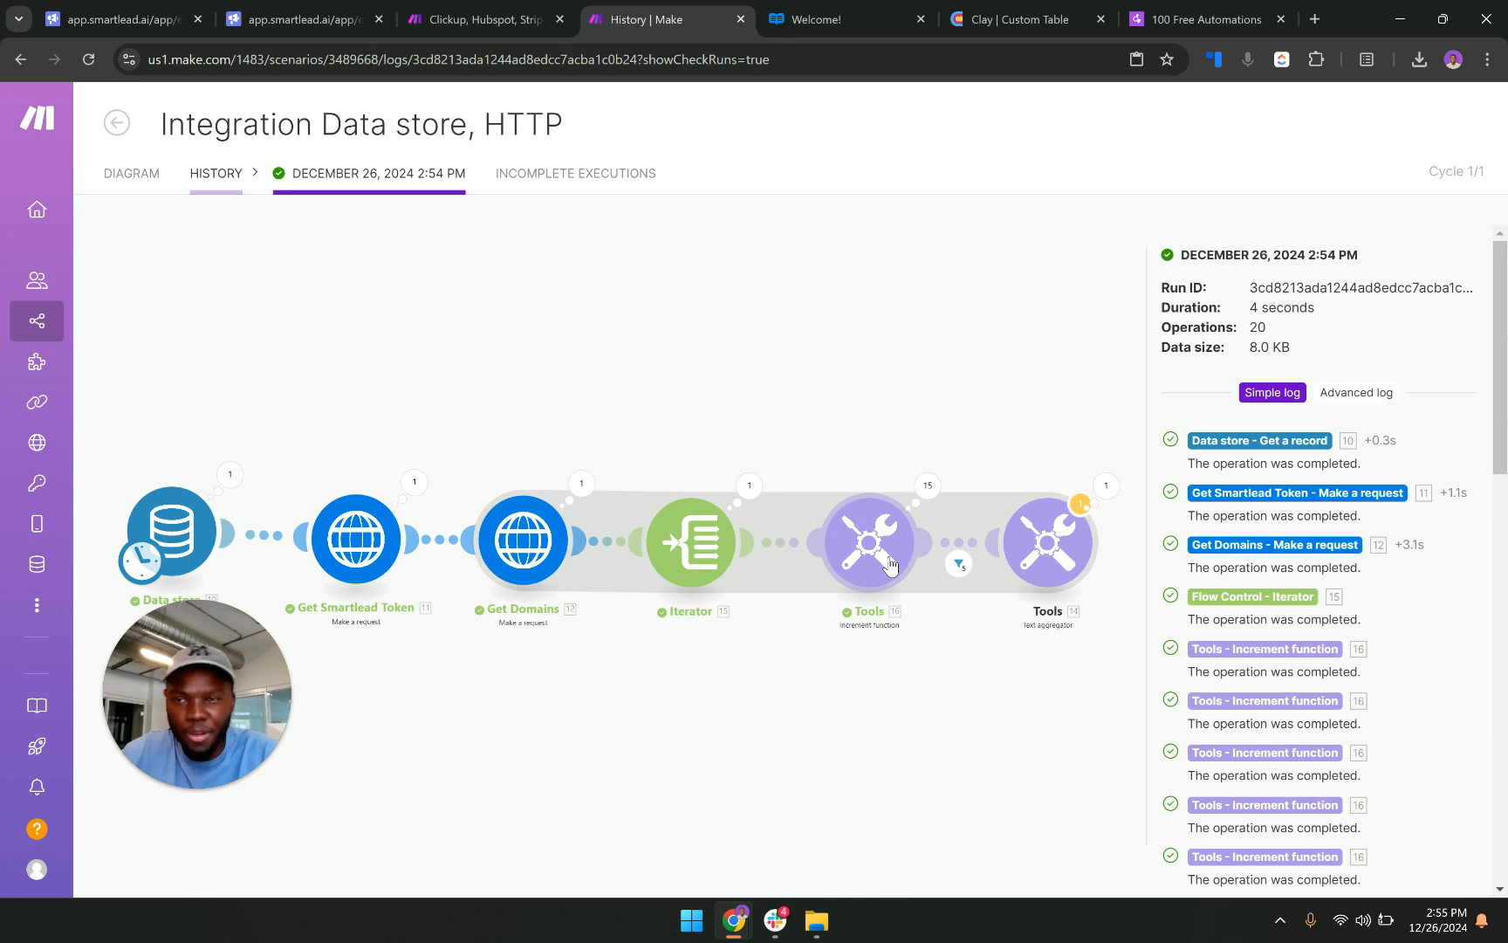
click(128, 179)
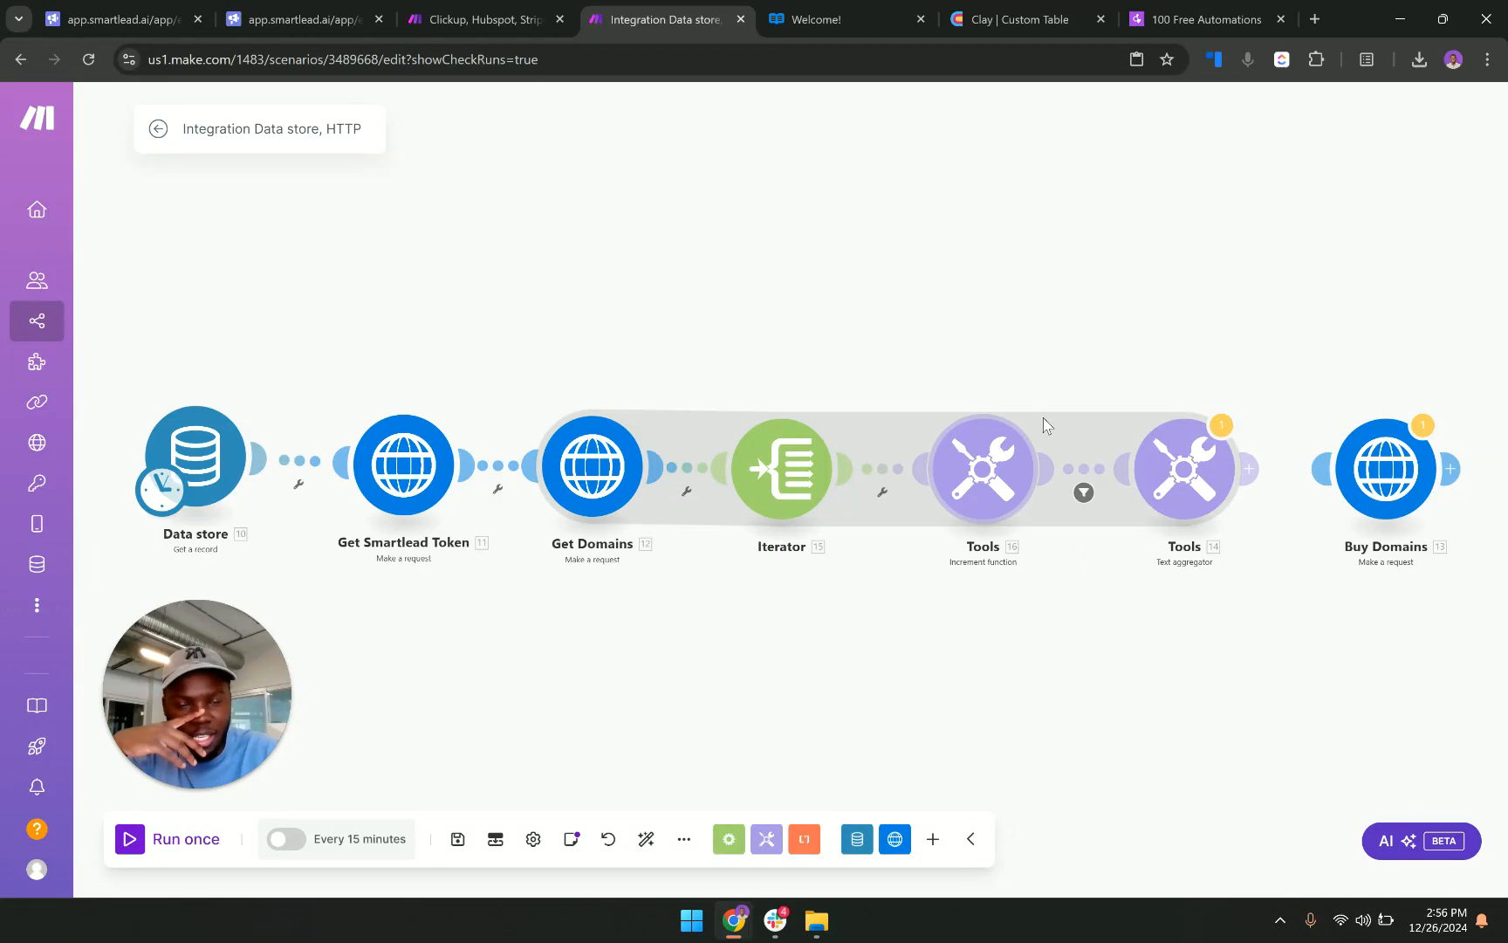
Review the Iterator's mapped array and the Text aggregator's source, separator and text settings, and close them.
click(820, 472)
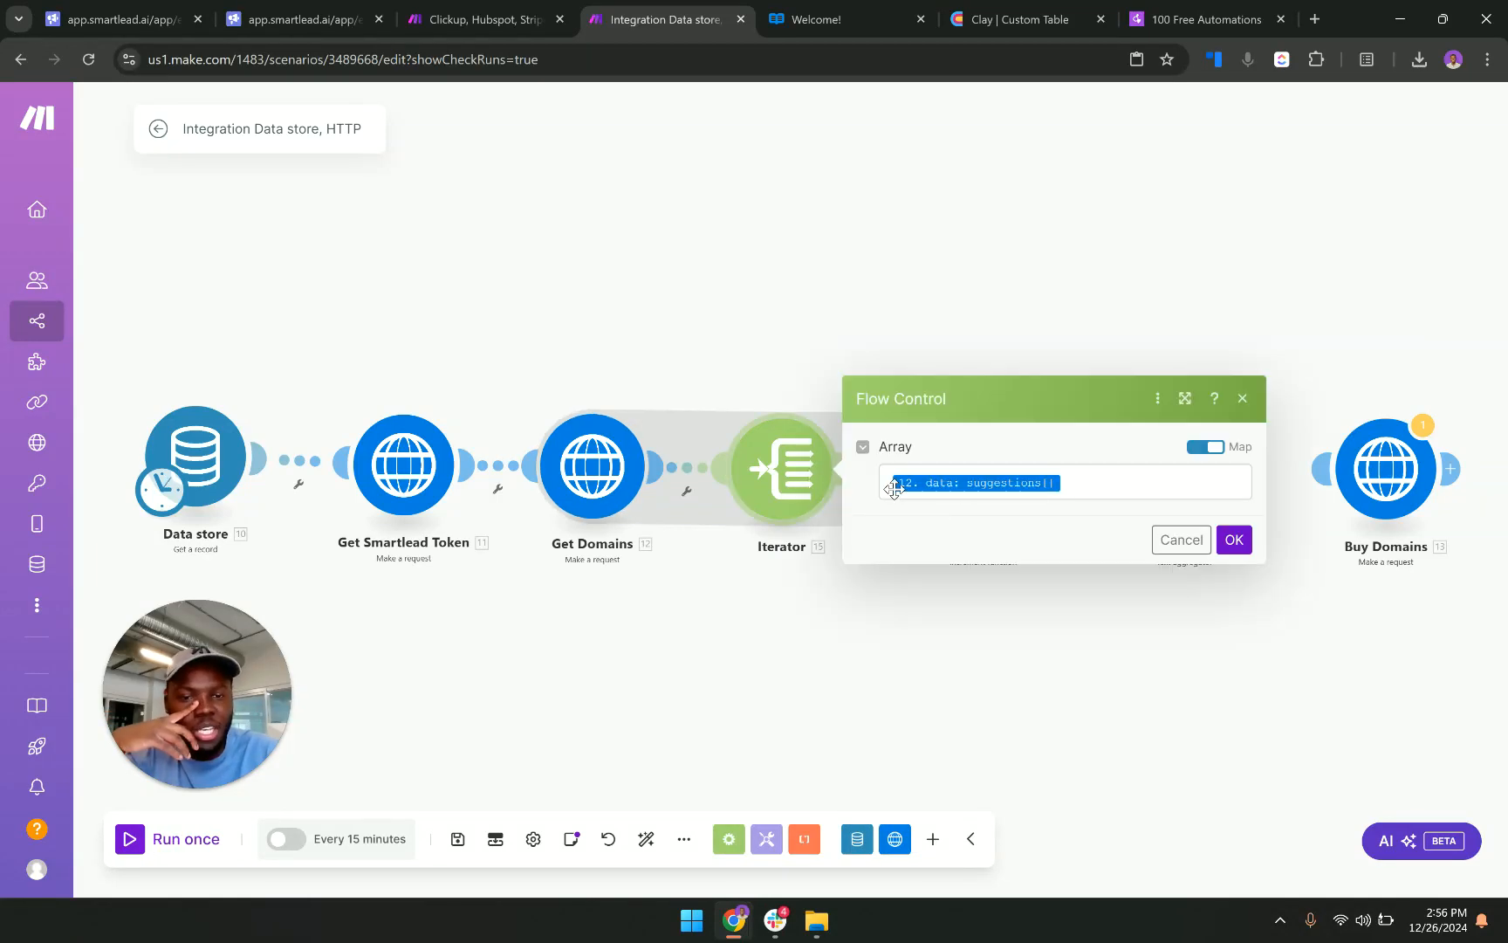
click(1234, 540)
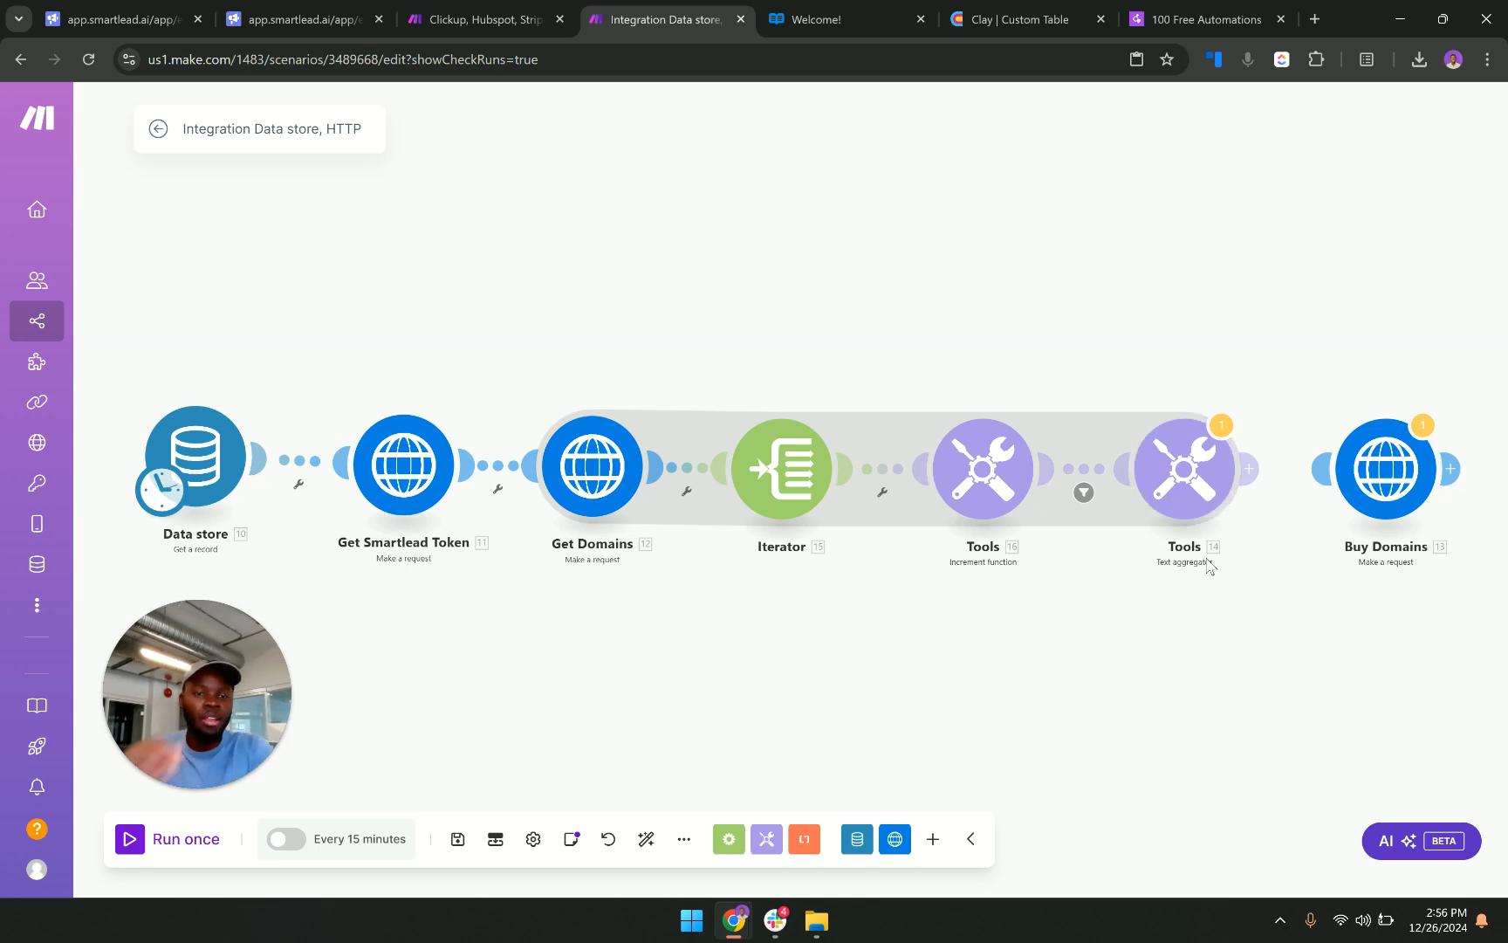
click(1184, 495)
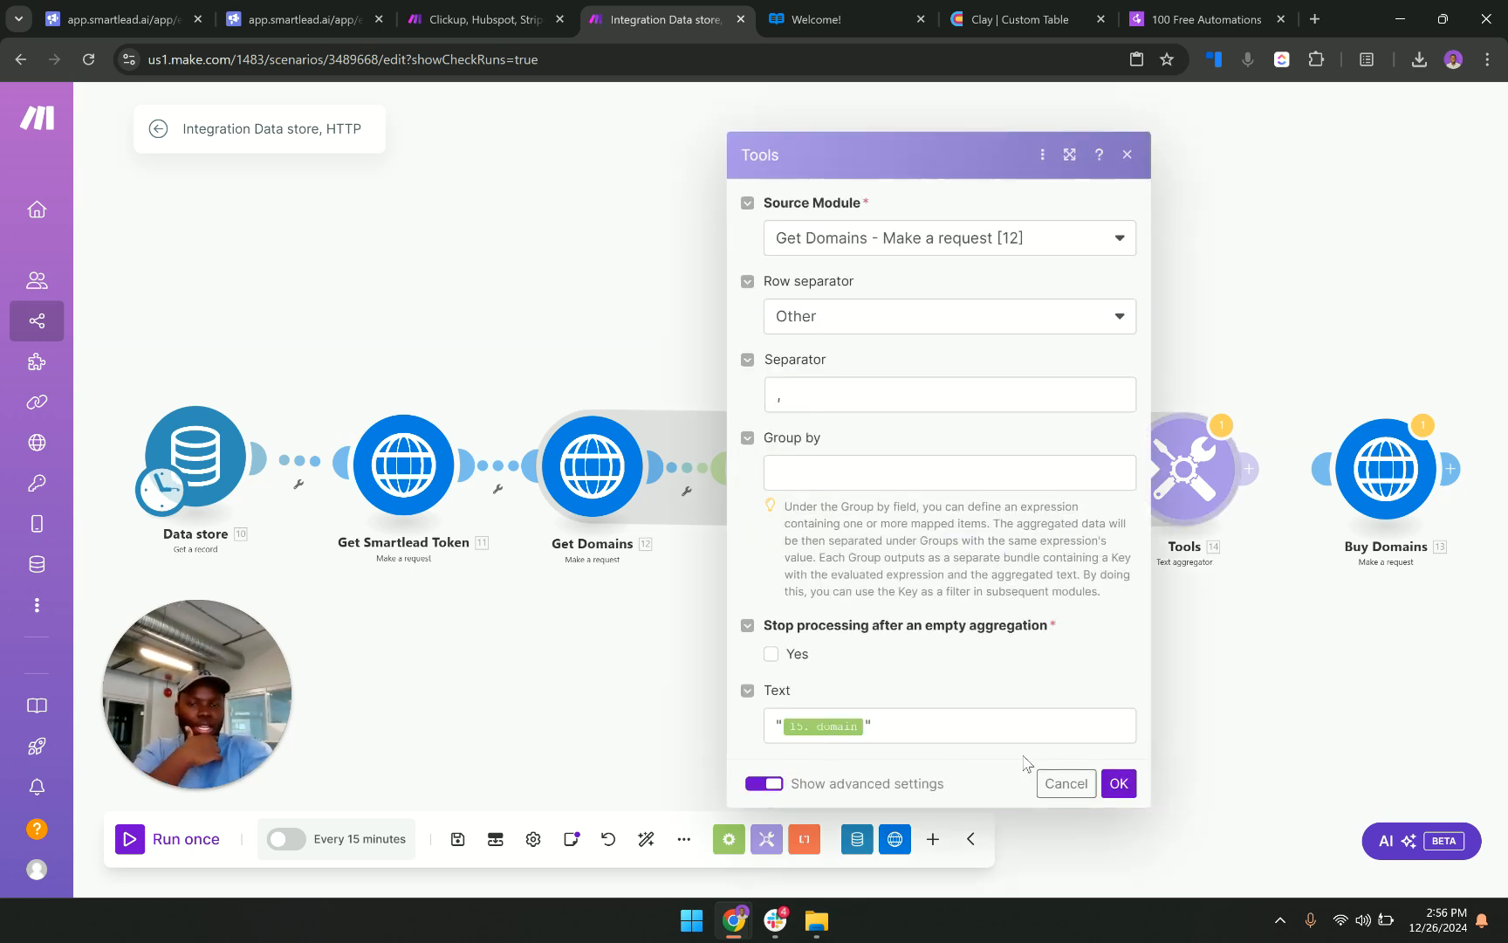
click(969, 732)
click(690, 599)
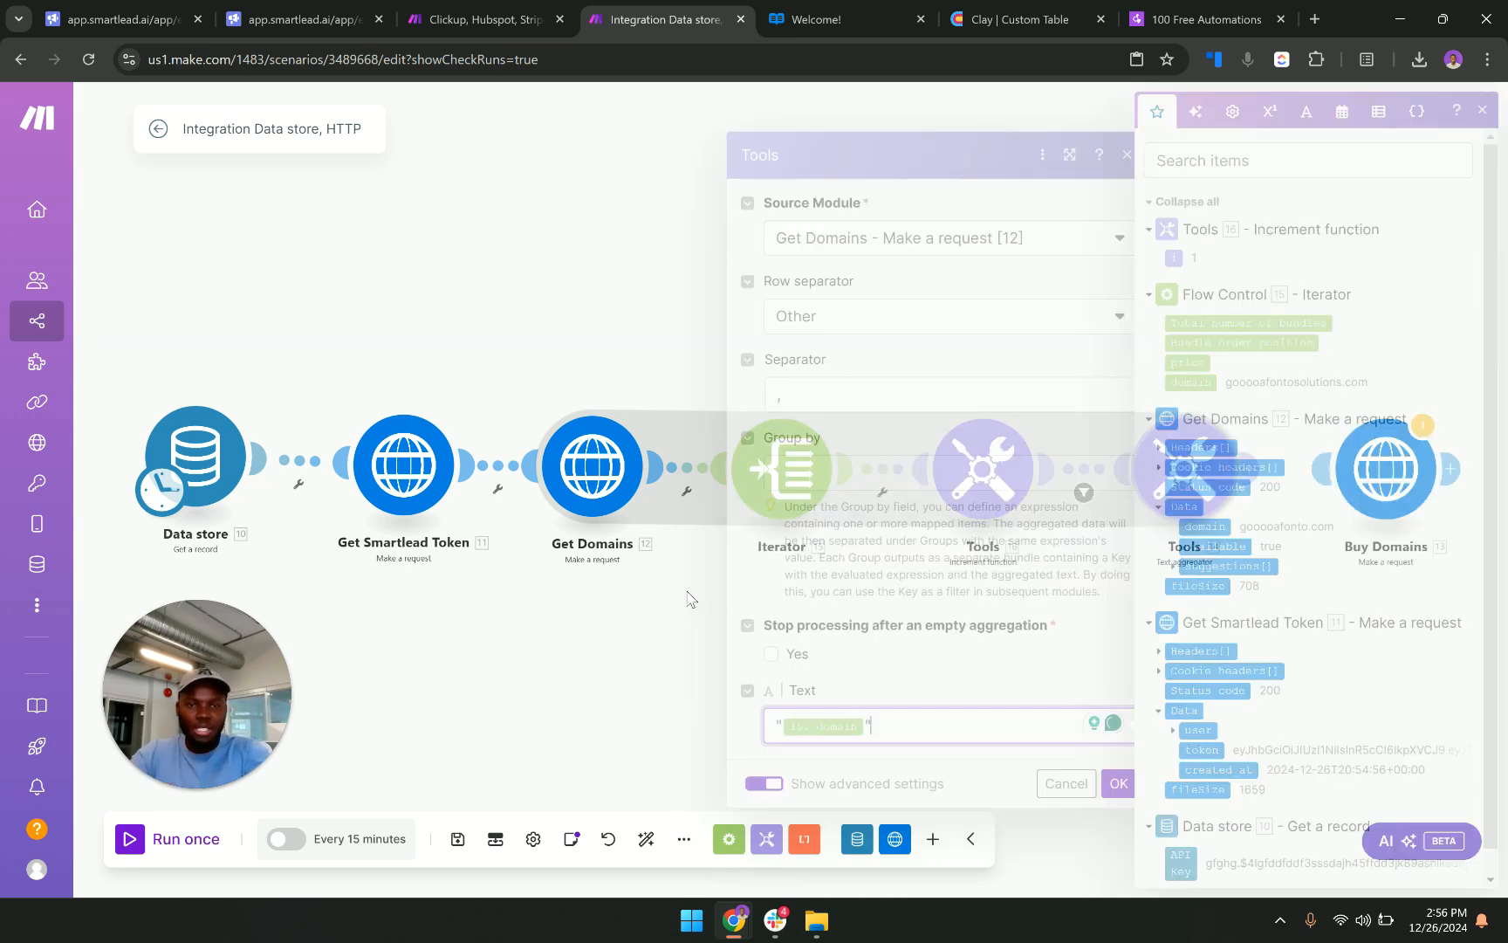
Reconnect Buy Domains to the Text aggregator and check the aggregated text mapped into the domains array of its request content.
click(1383, 476)
scroll(1182, 636, down, 5)
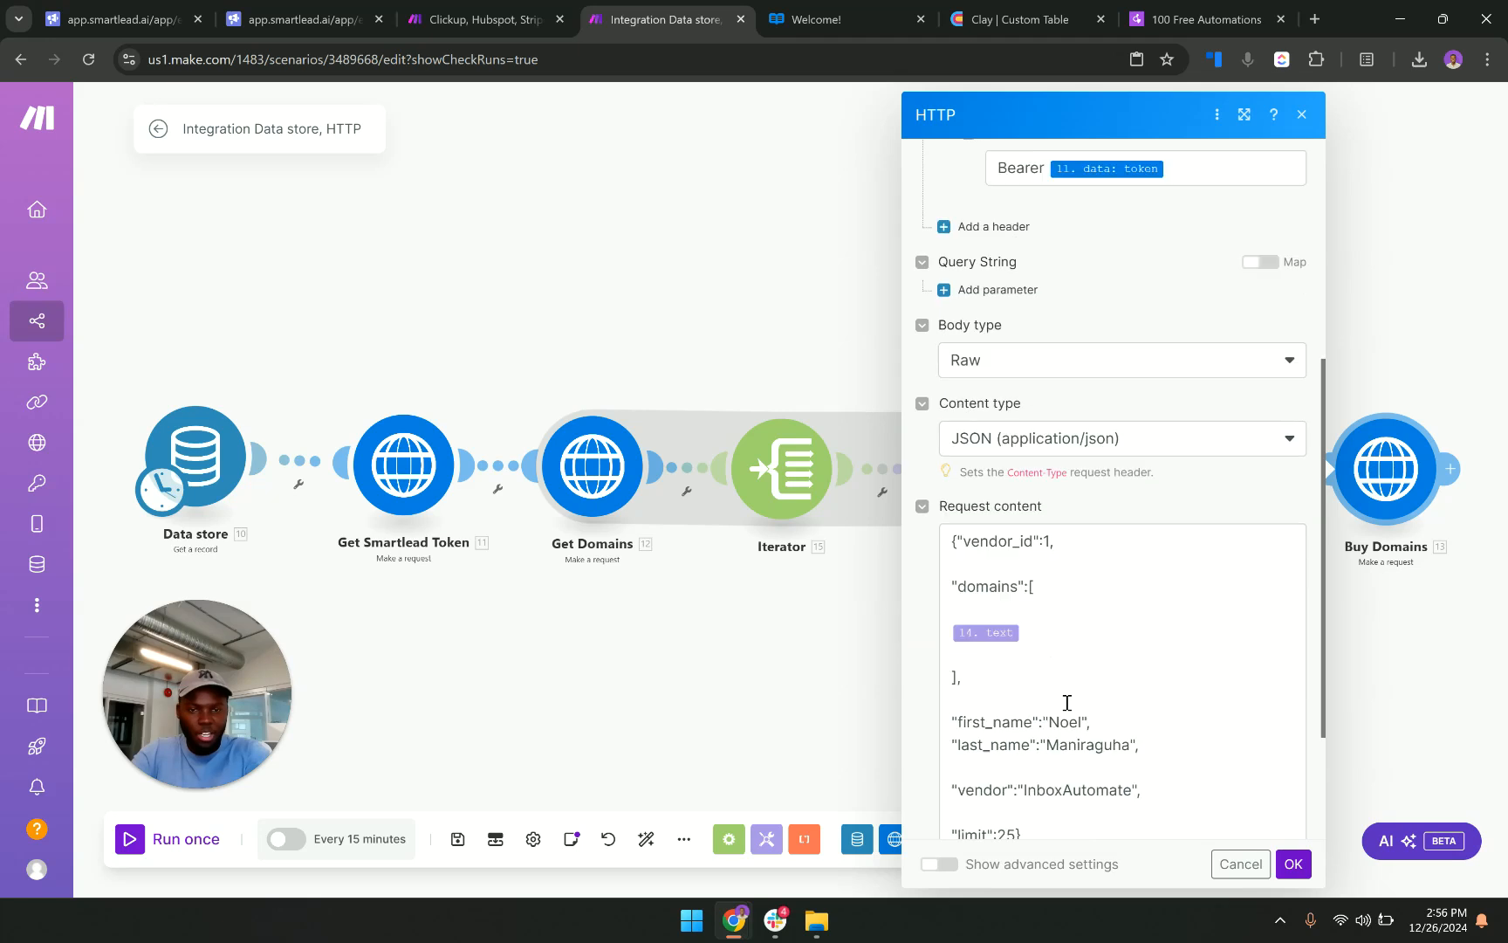
click(1044, 594)
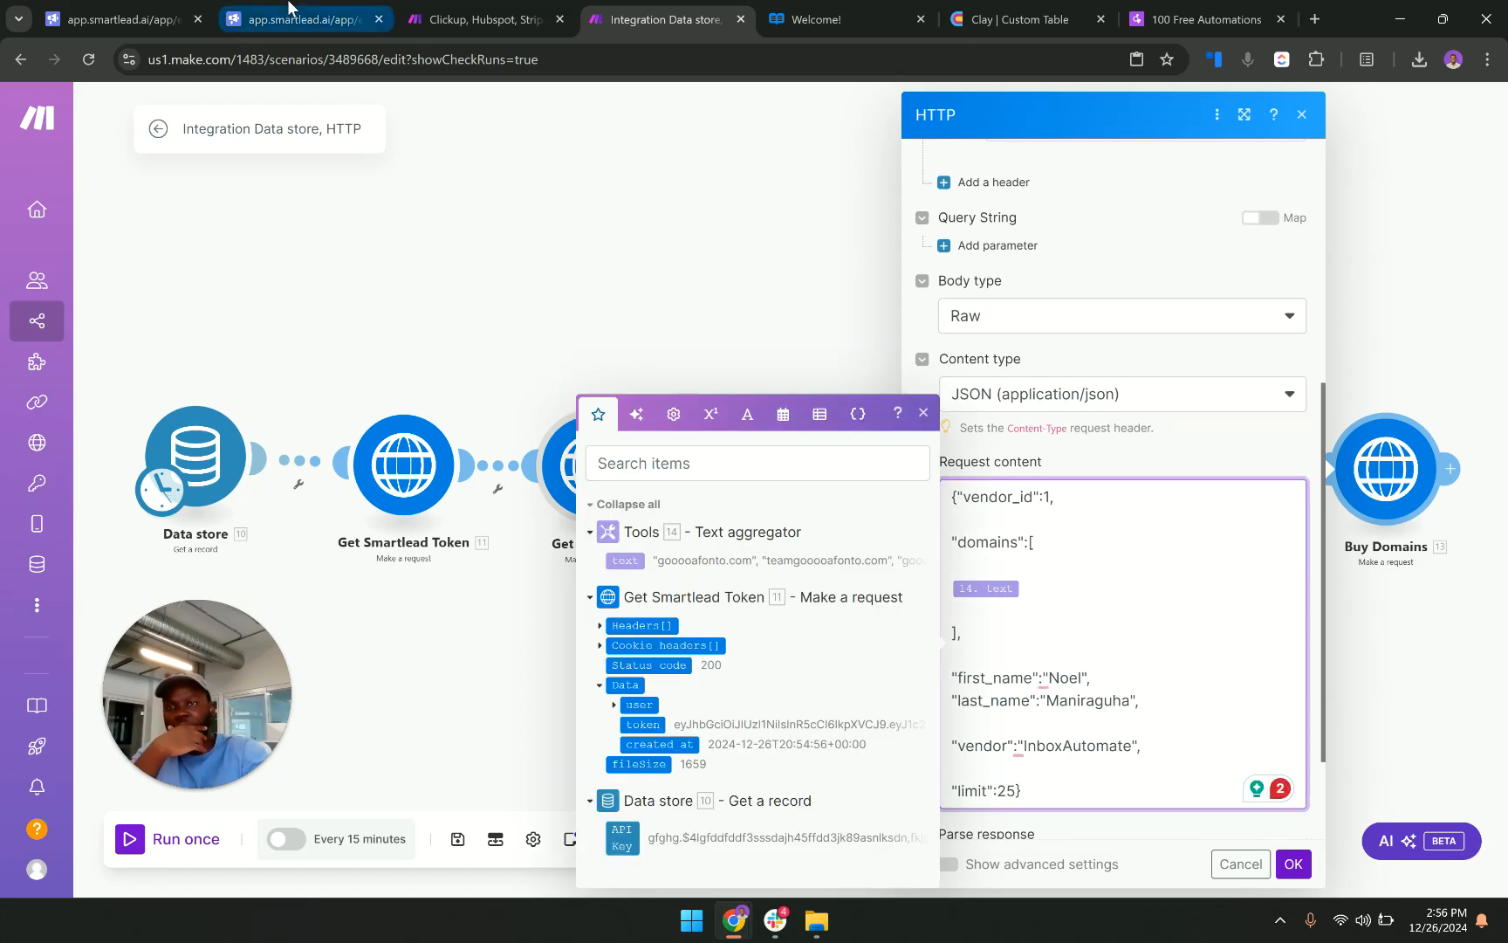
Switch to Smartlead's Mailboxes page and reopen the browser developer tools with a fresh network recording.
click(253, 16)
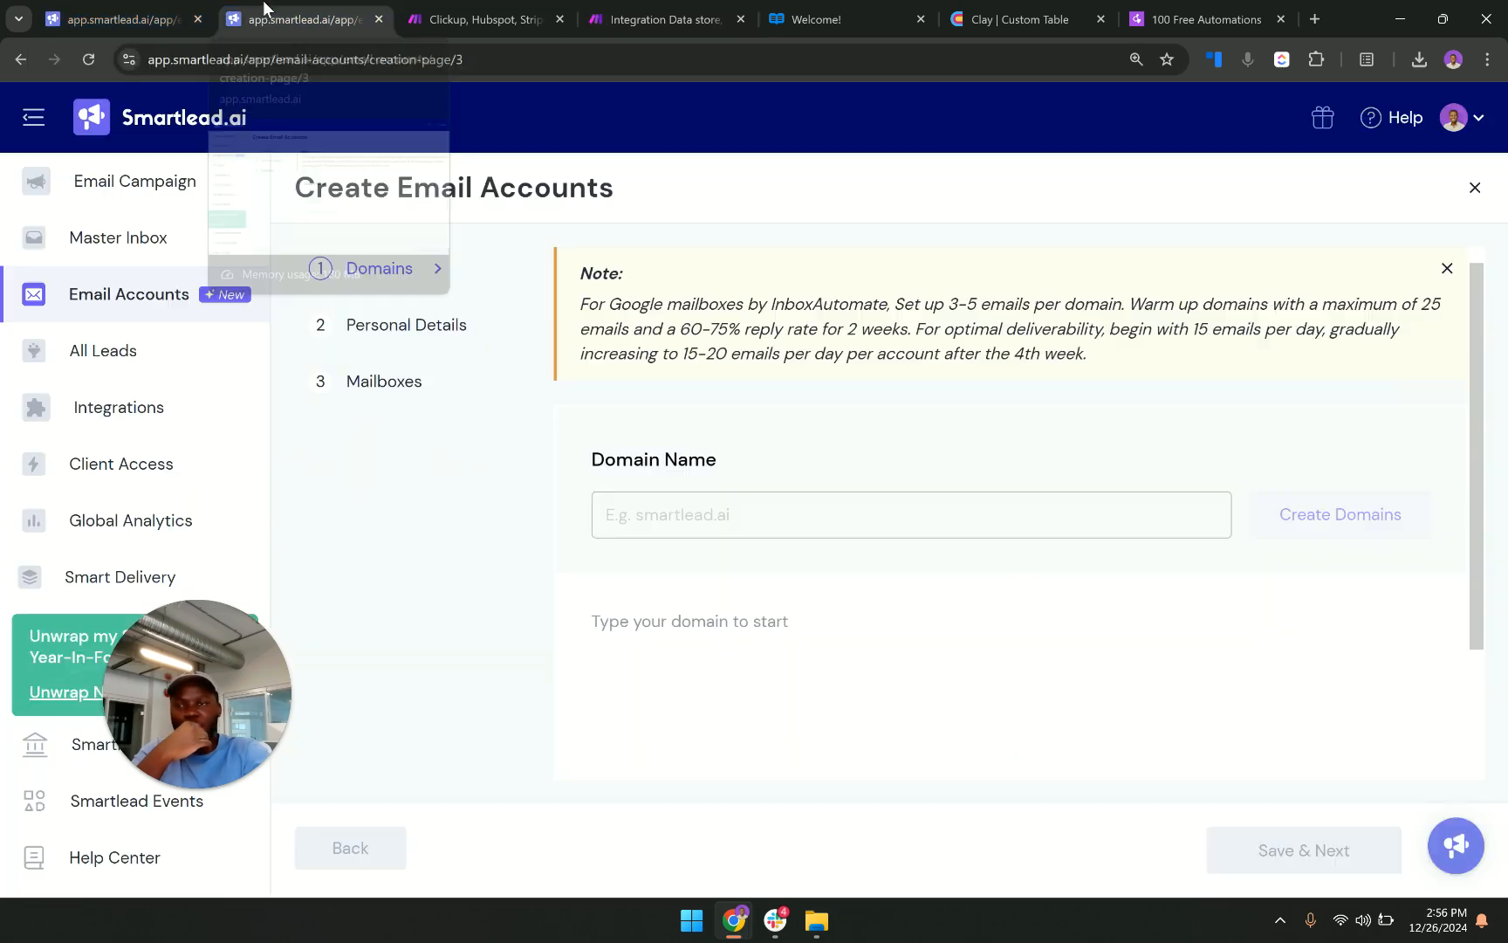
click(146, 9)
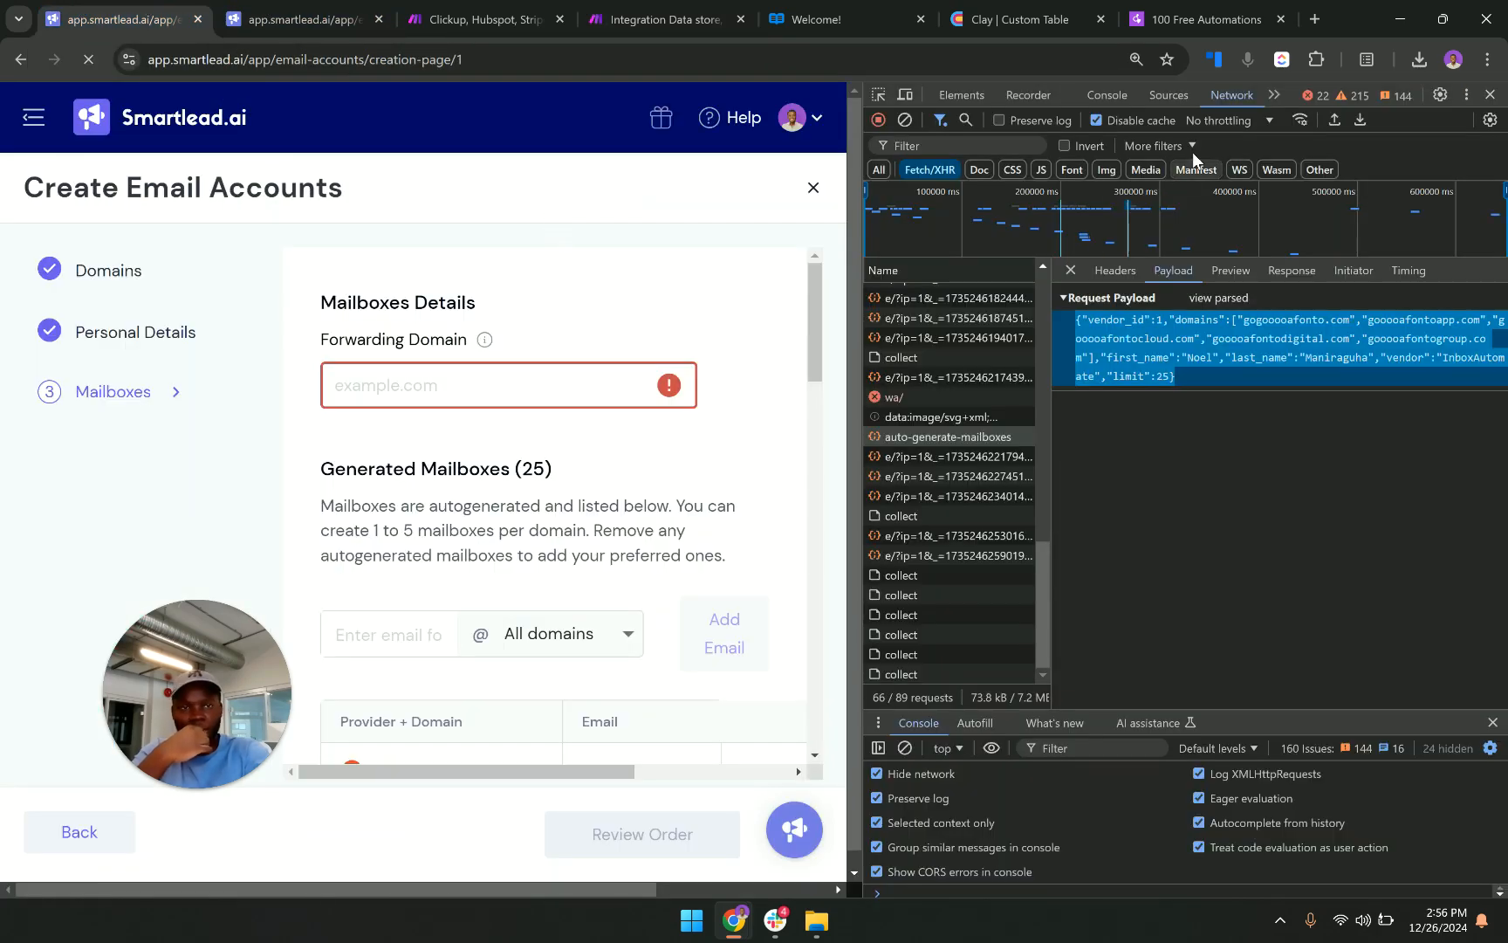
click(1490, 94)
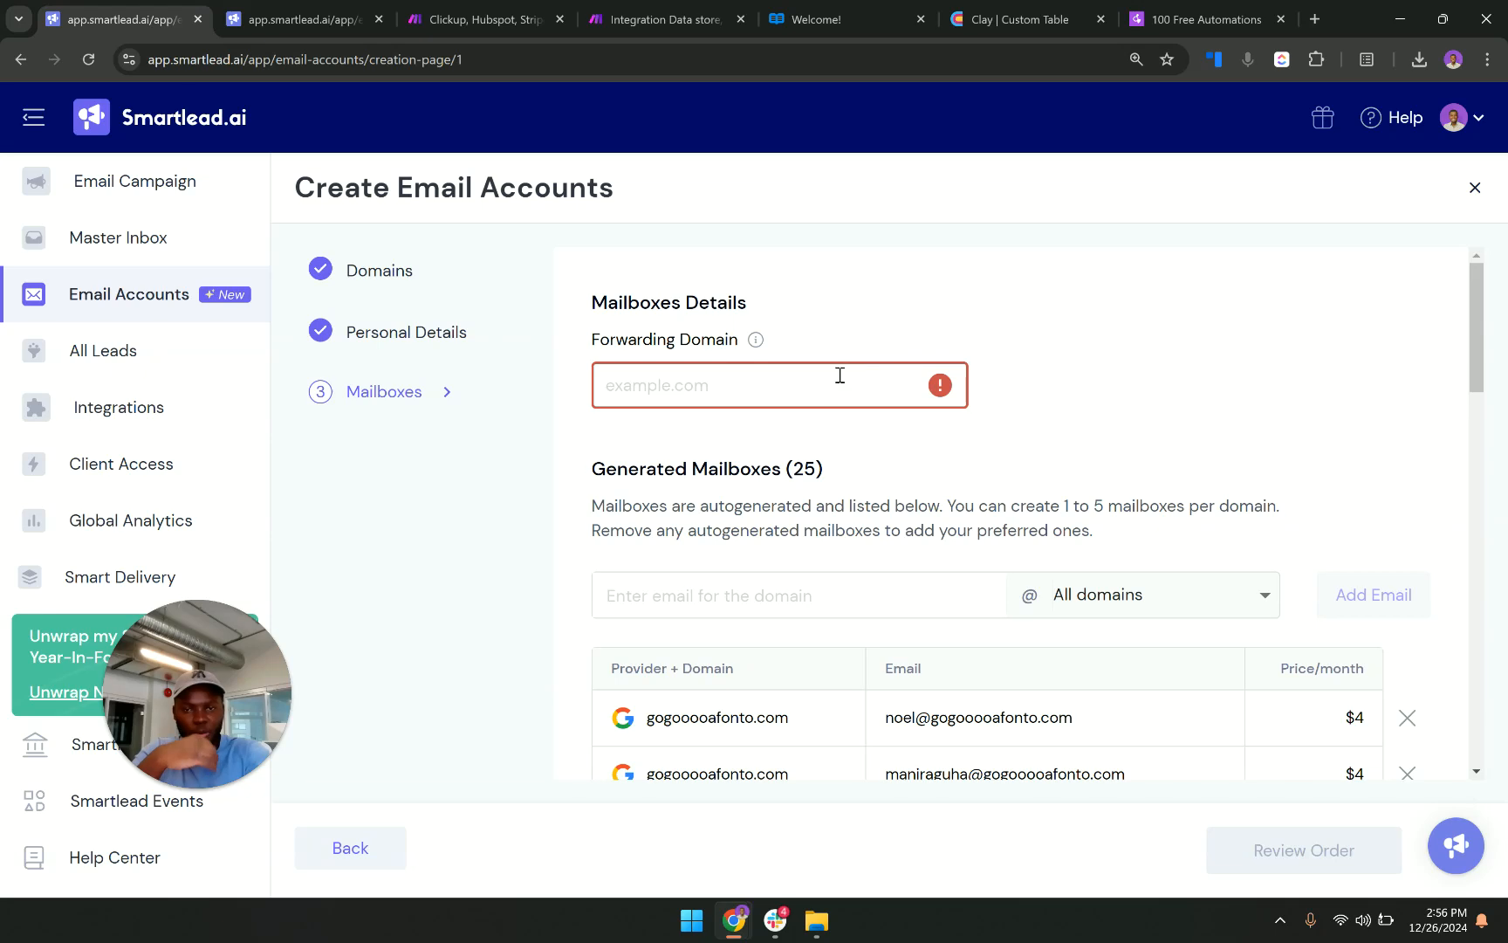
right_click(990, 332)
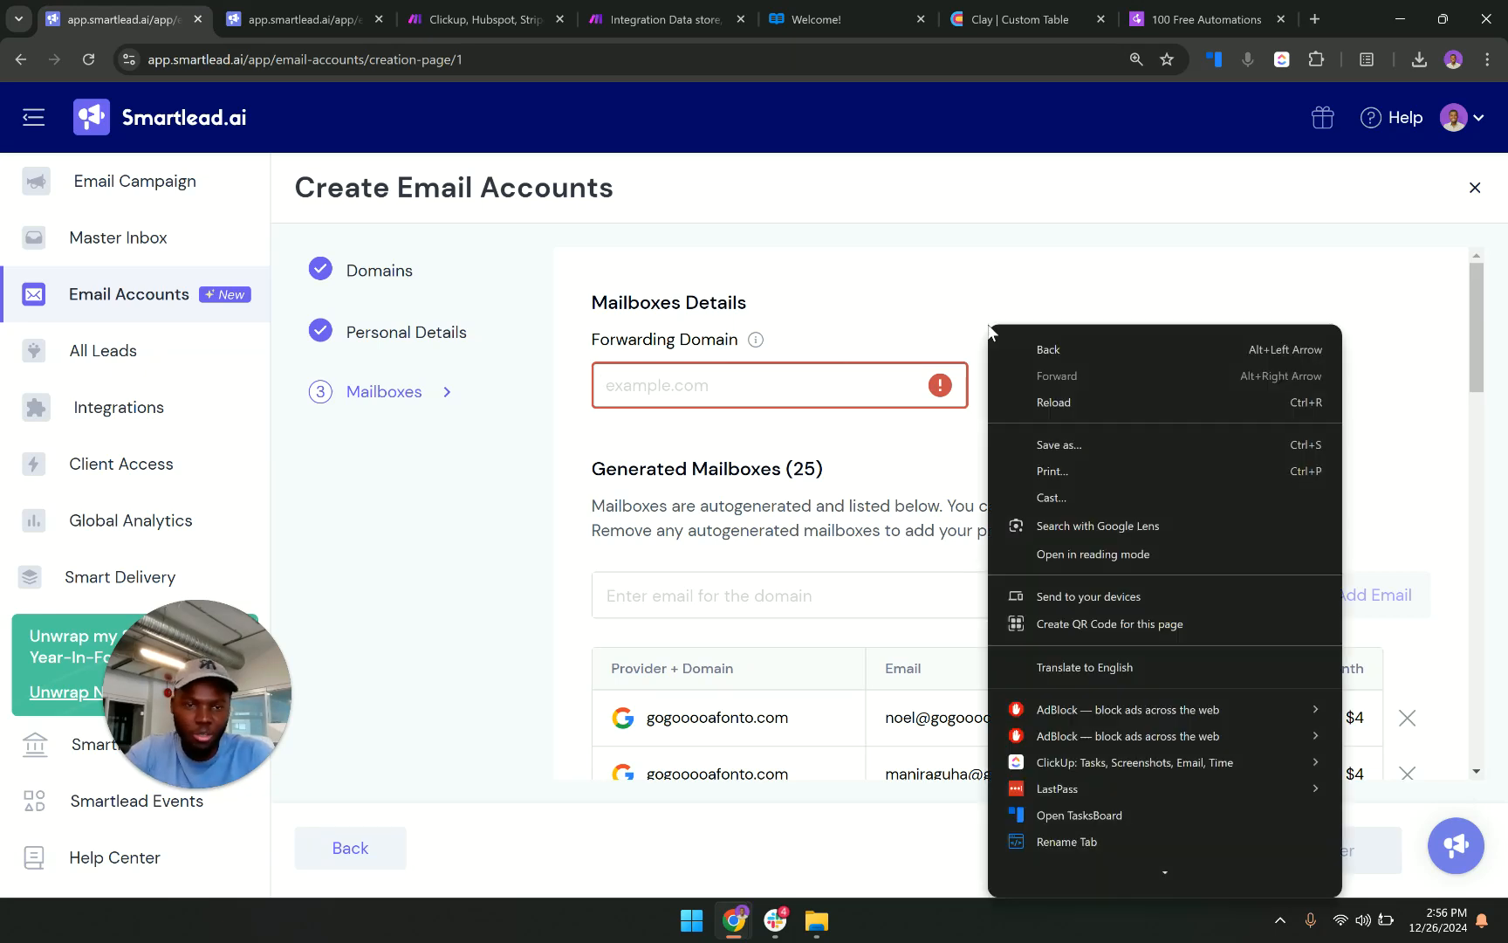
scroll(1087, 778, down, 1)
click(1097, 871)
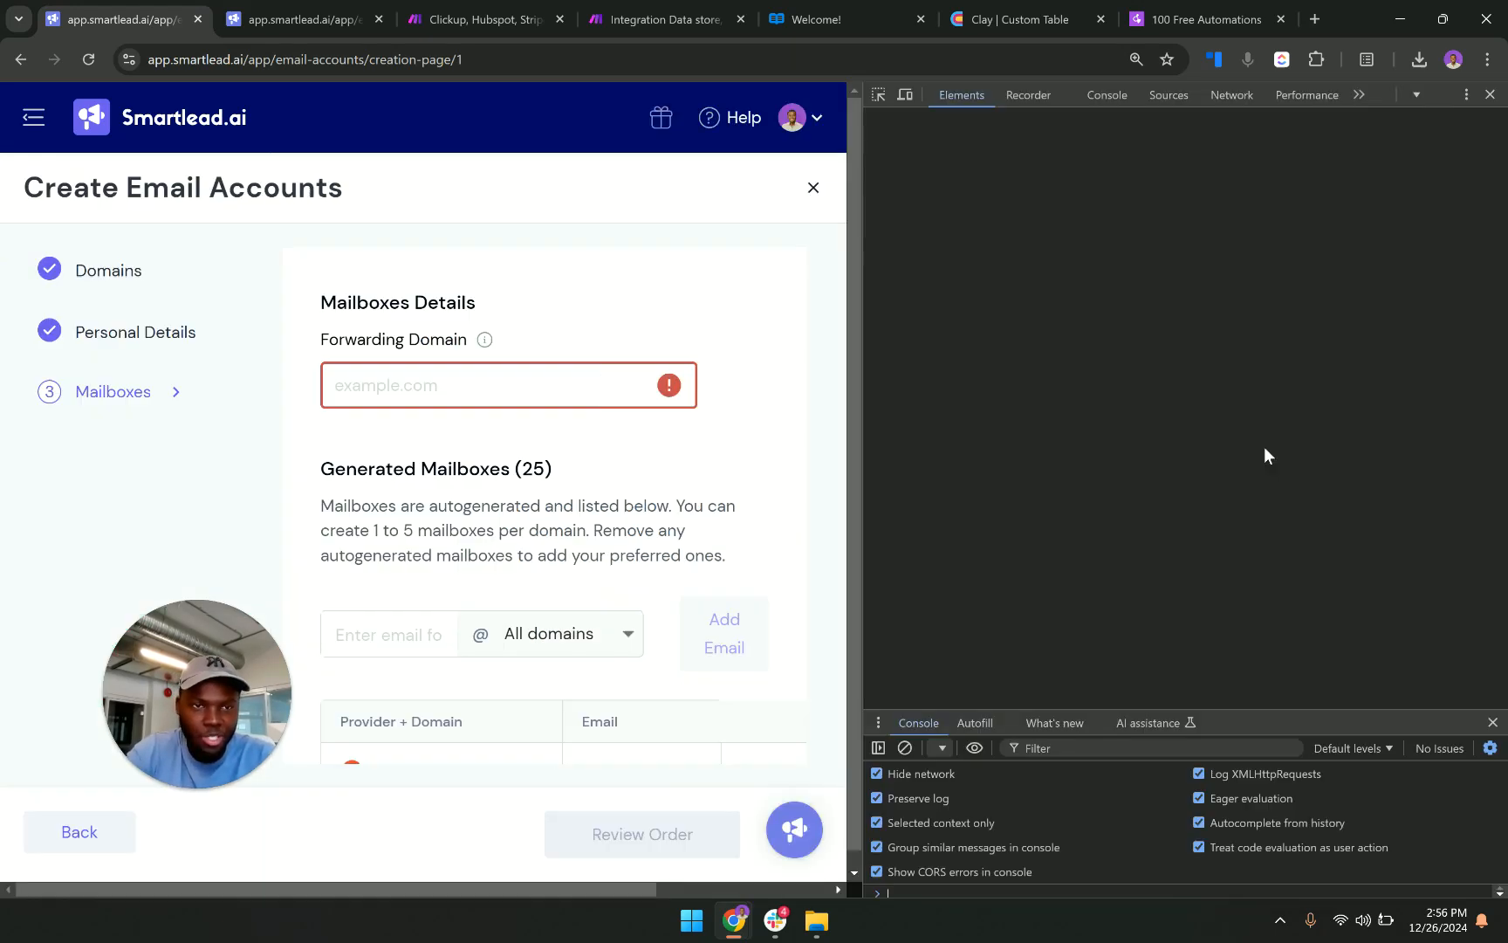
click(1229, 95)
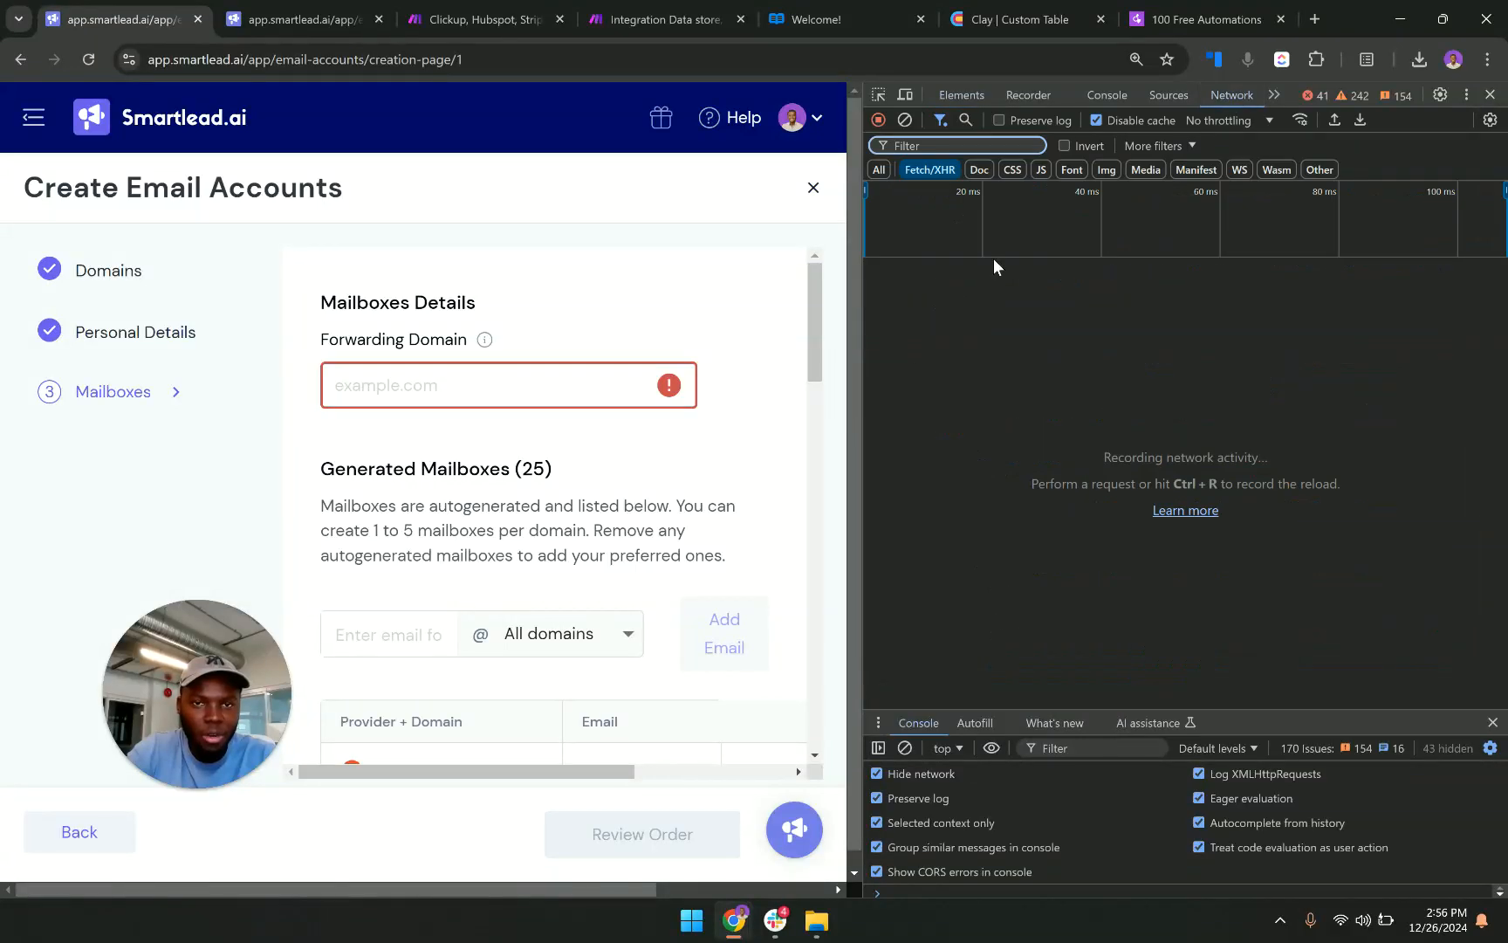
Set the forwarding domain for the generated mailboxes to afonto.com.
click(516, 388)
text(afo)
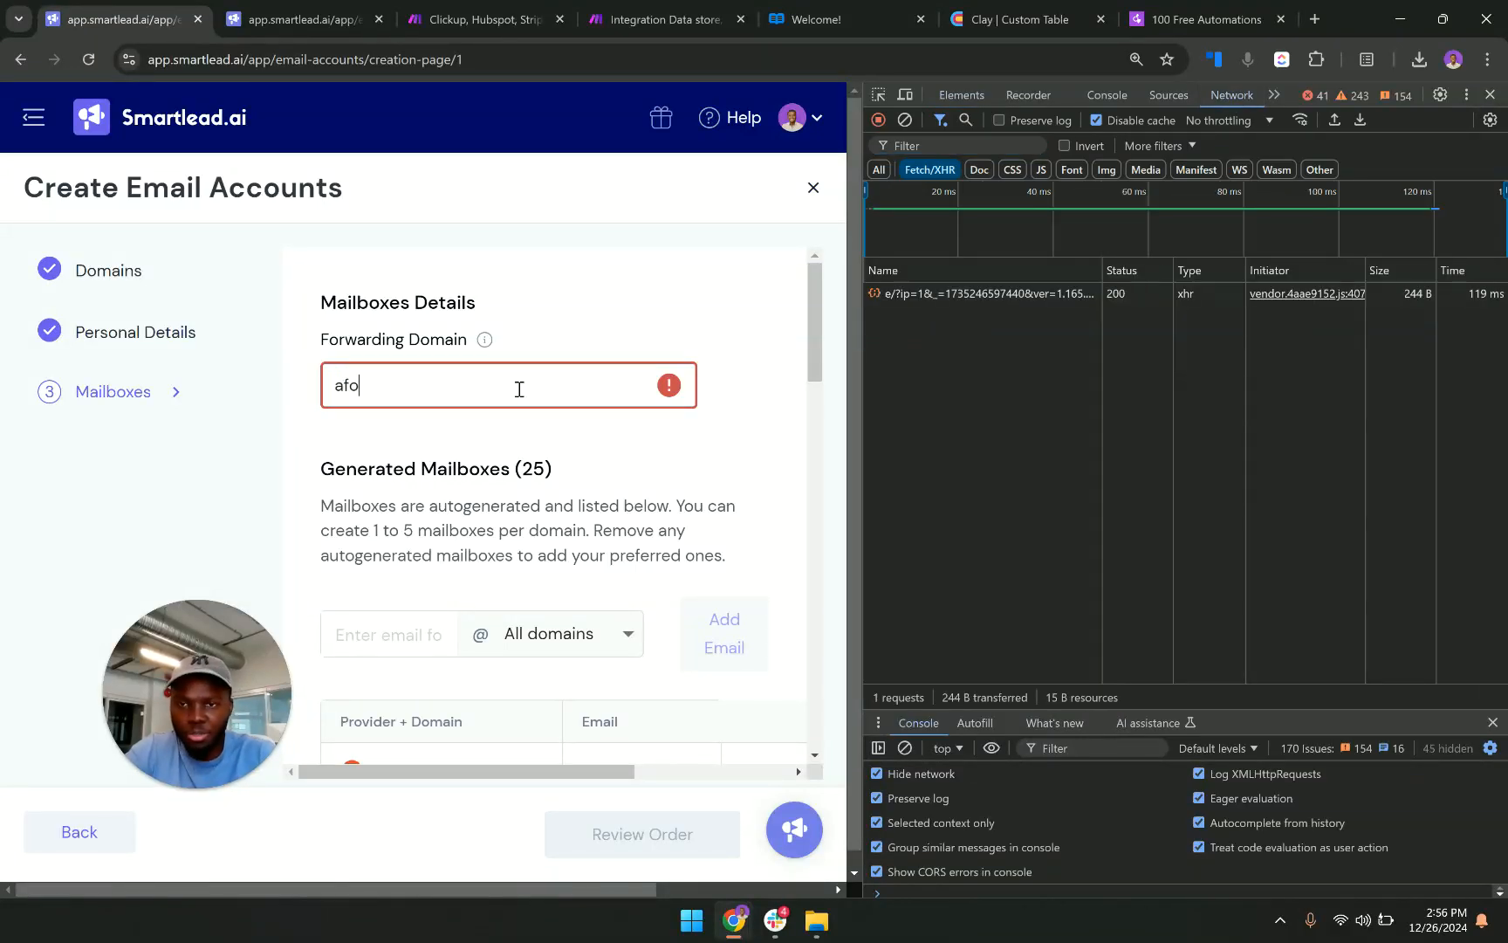
text(nto.com)
click(597, 508)
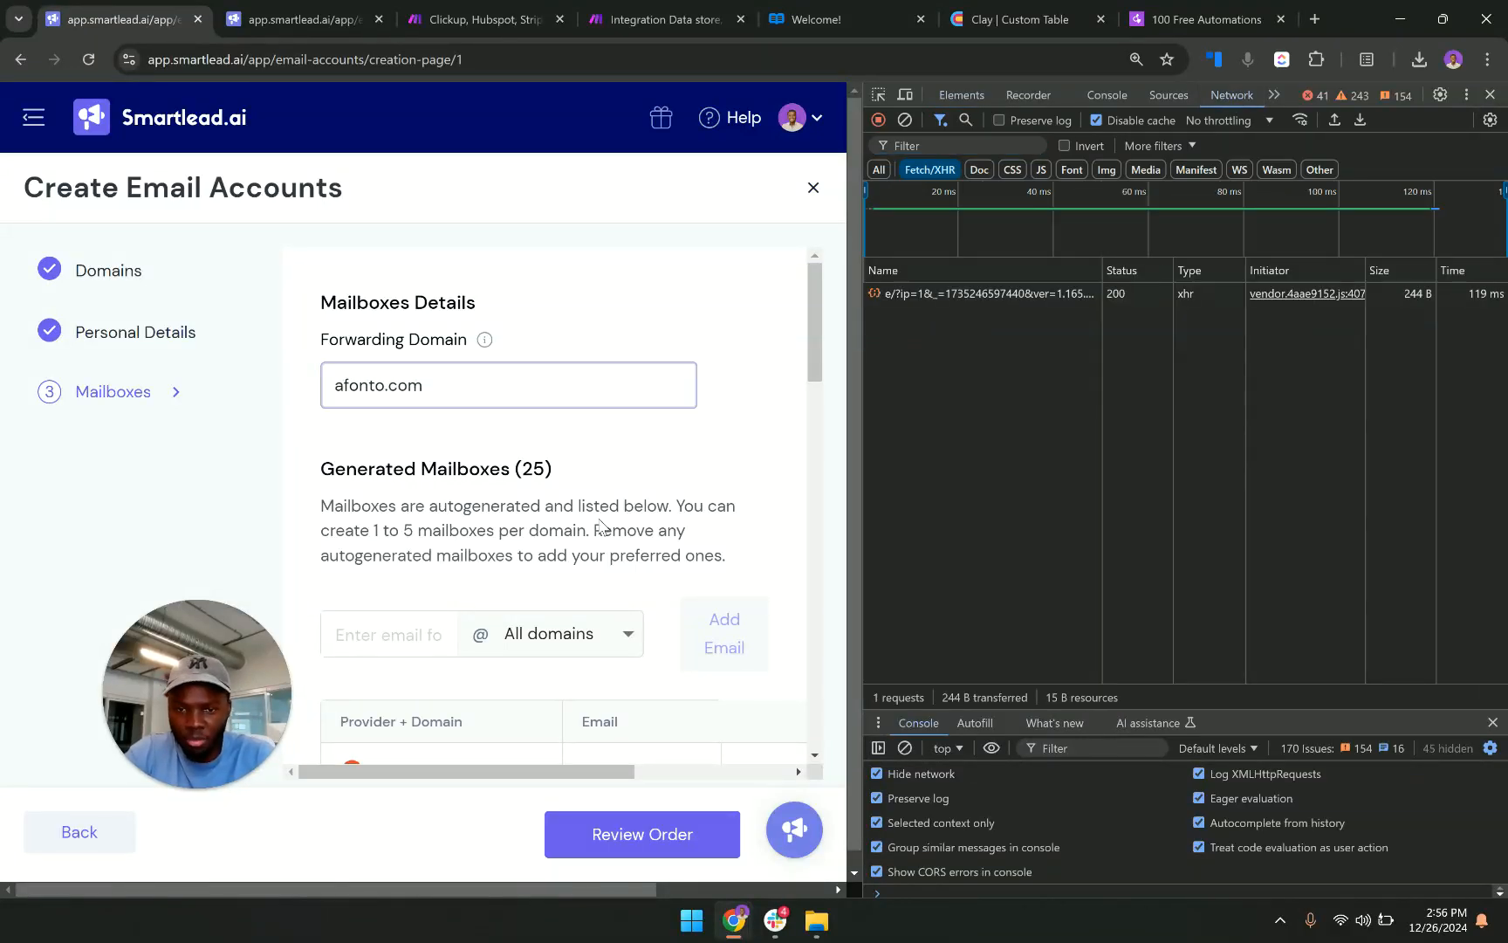
Look over the generated mailboxes, open the order review, and examine its price breakdown, purchase notes and captured network requests.
scroll(599, 515, down, 3)
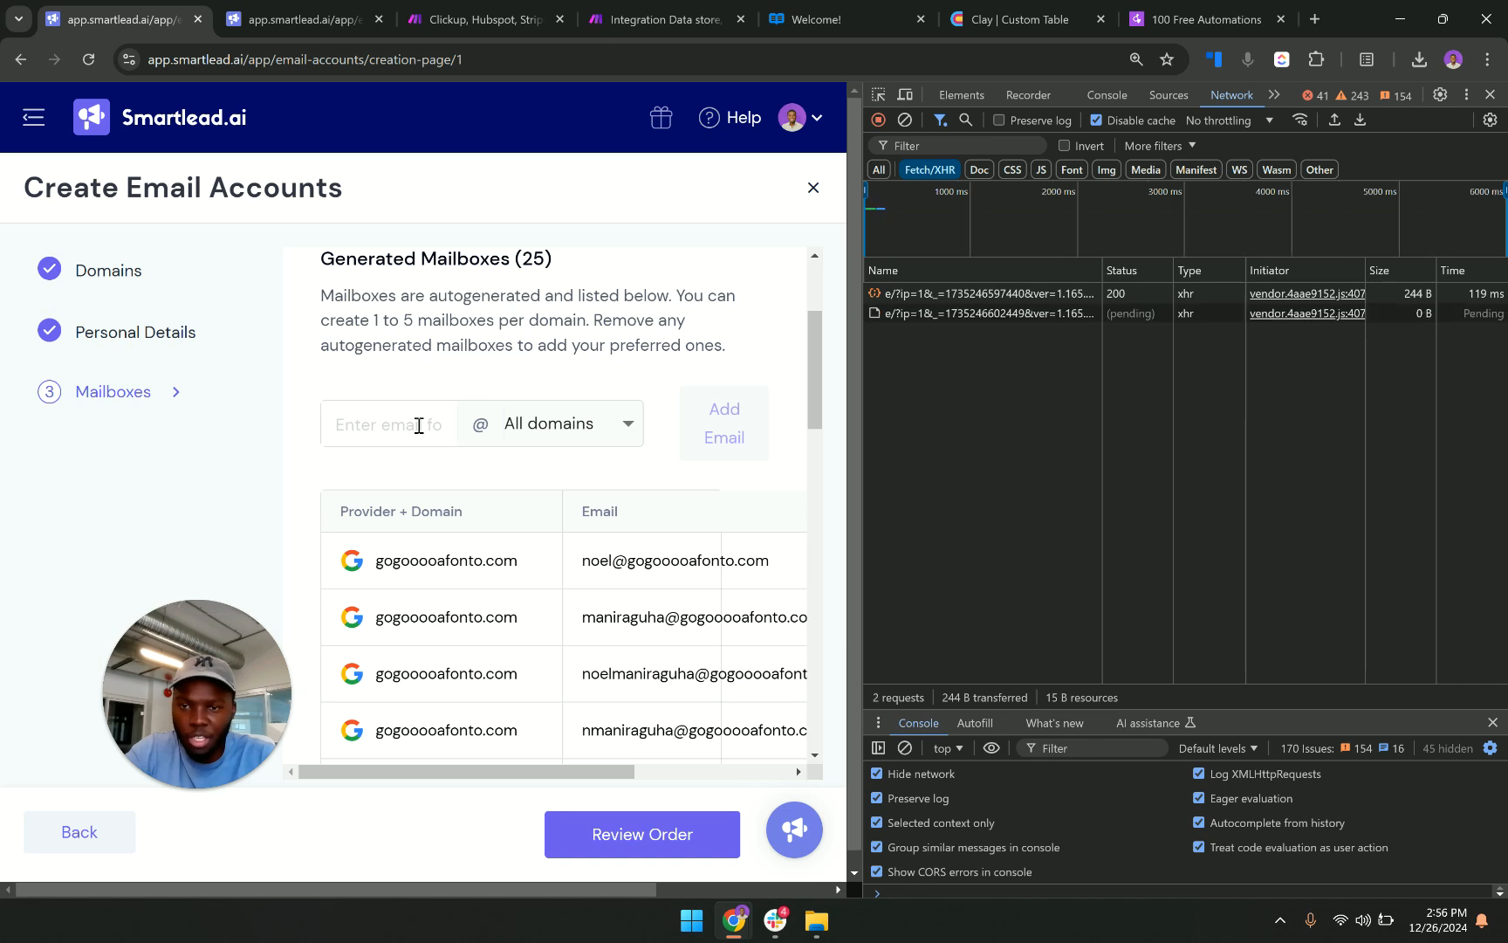
scroll(557, 347, up, 1)
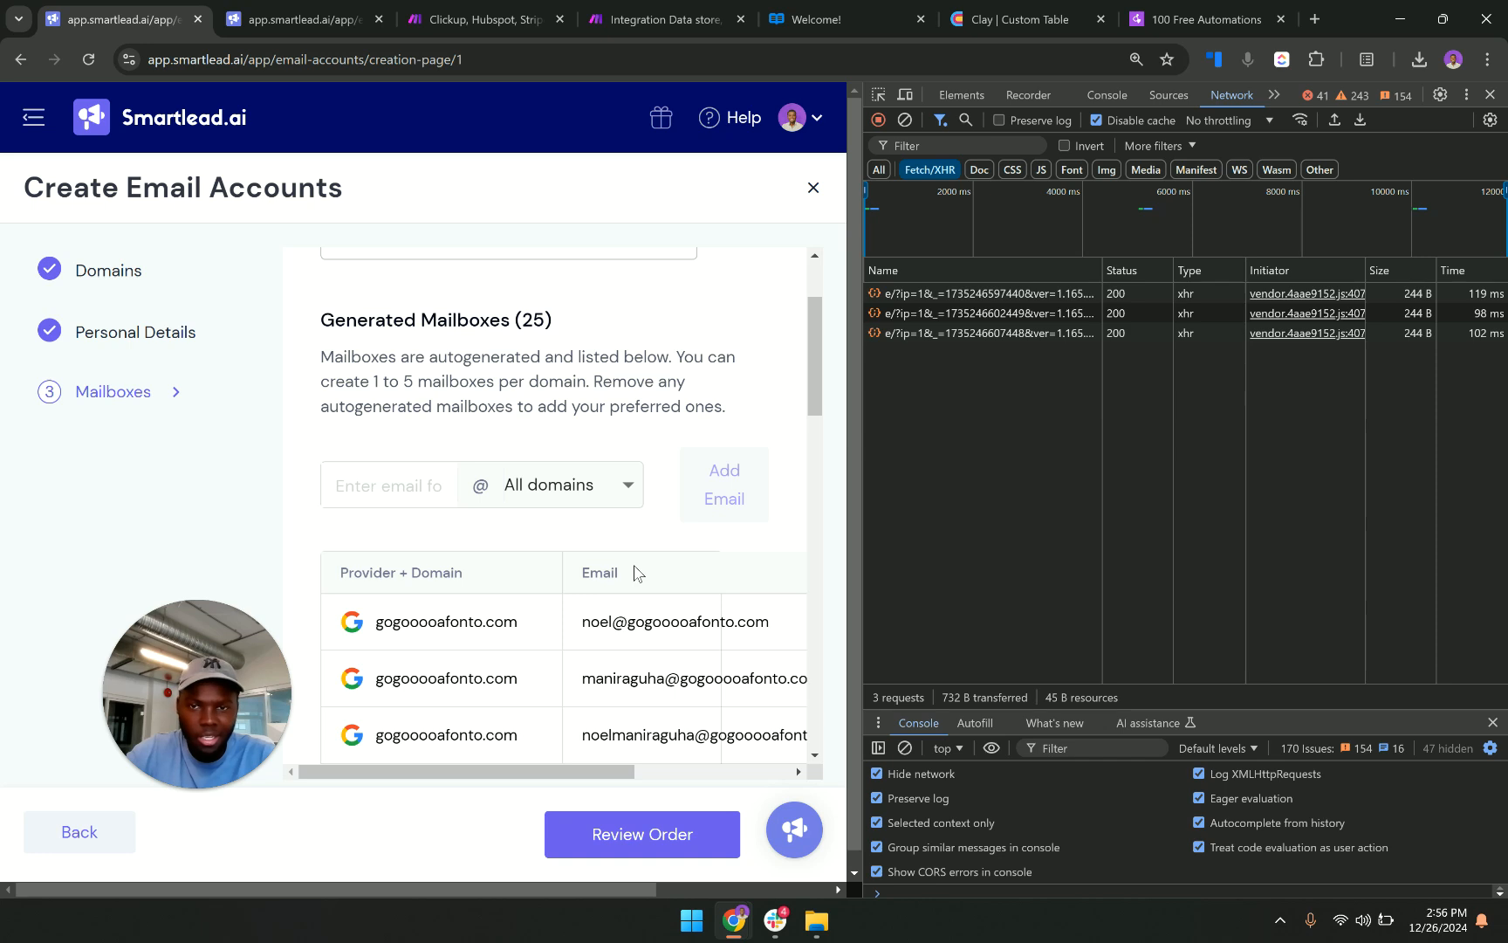
click(723, 826)
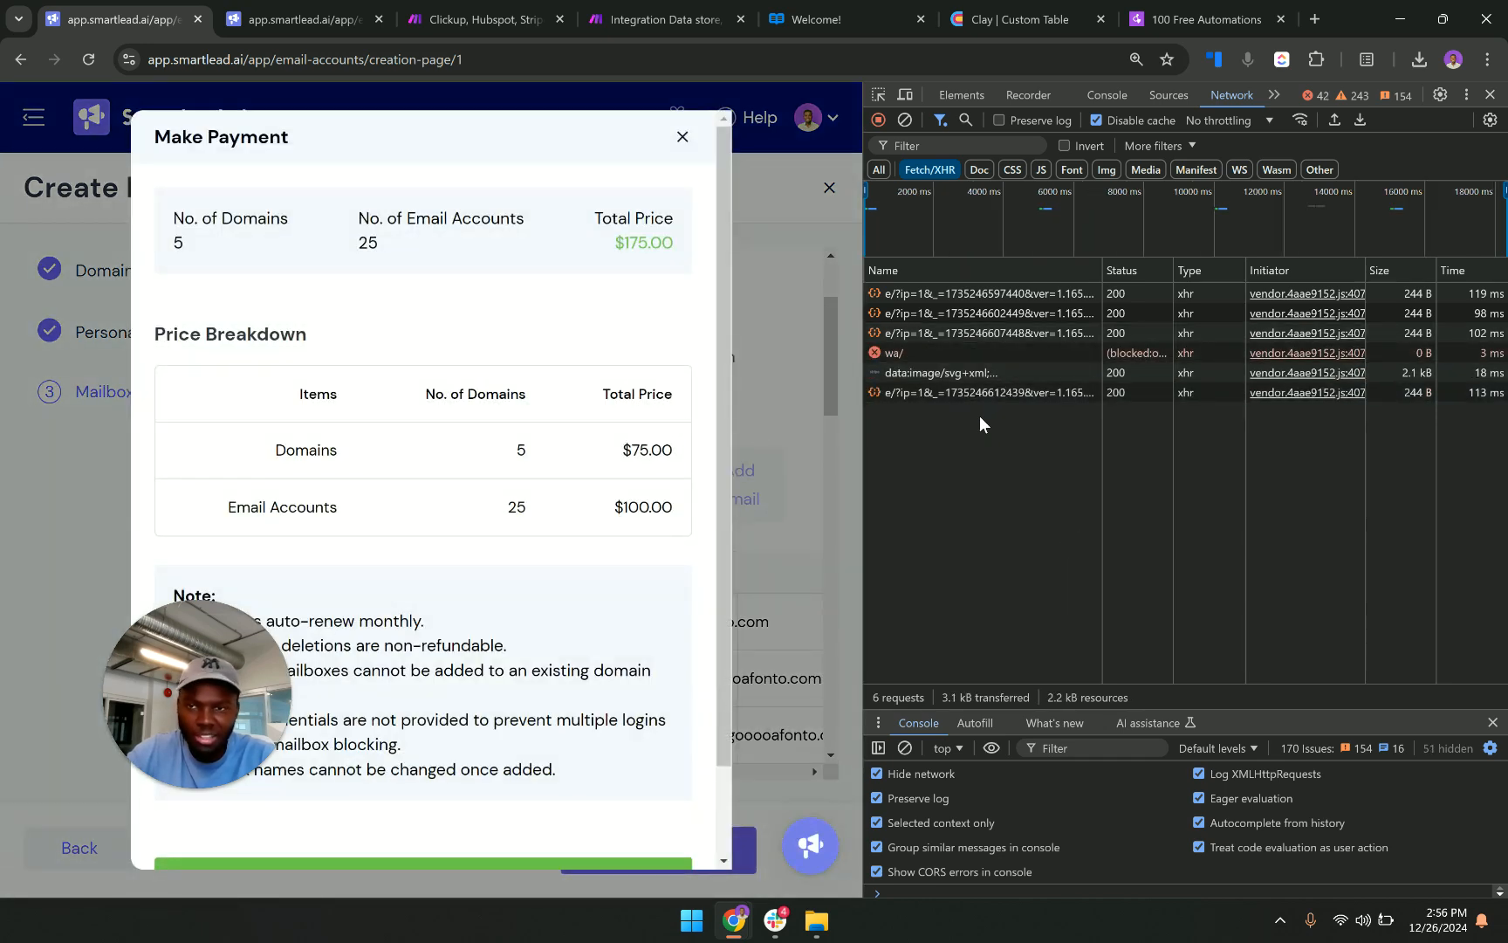
scroll(545, 483, down, 2)
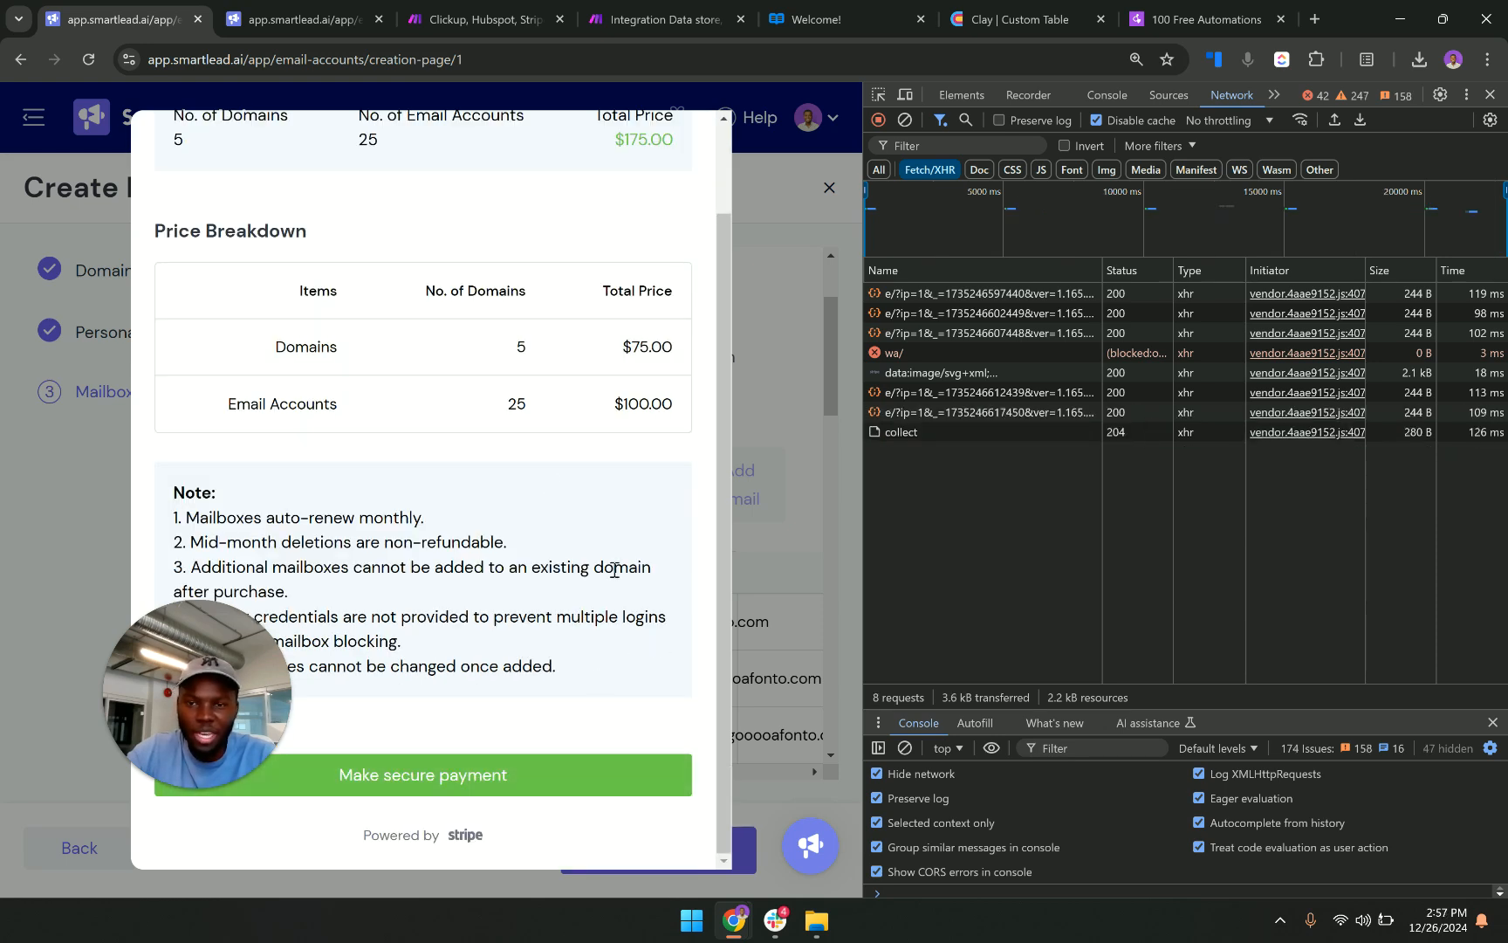
scroll(614, 569, up, 2)
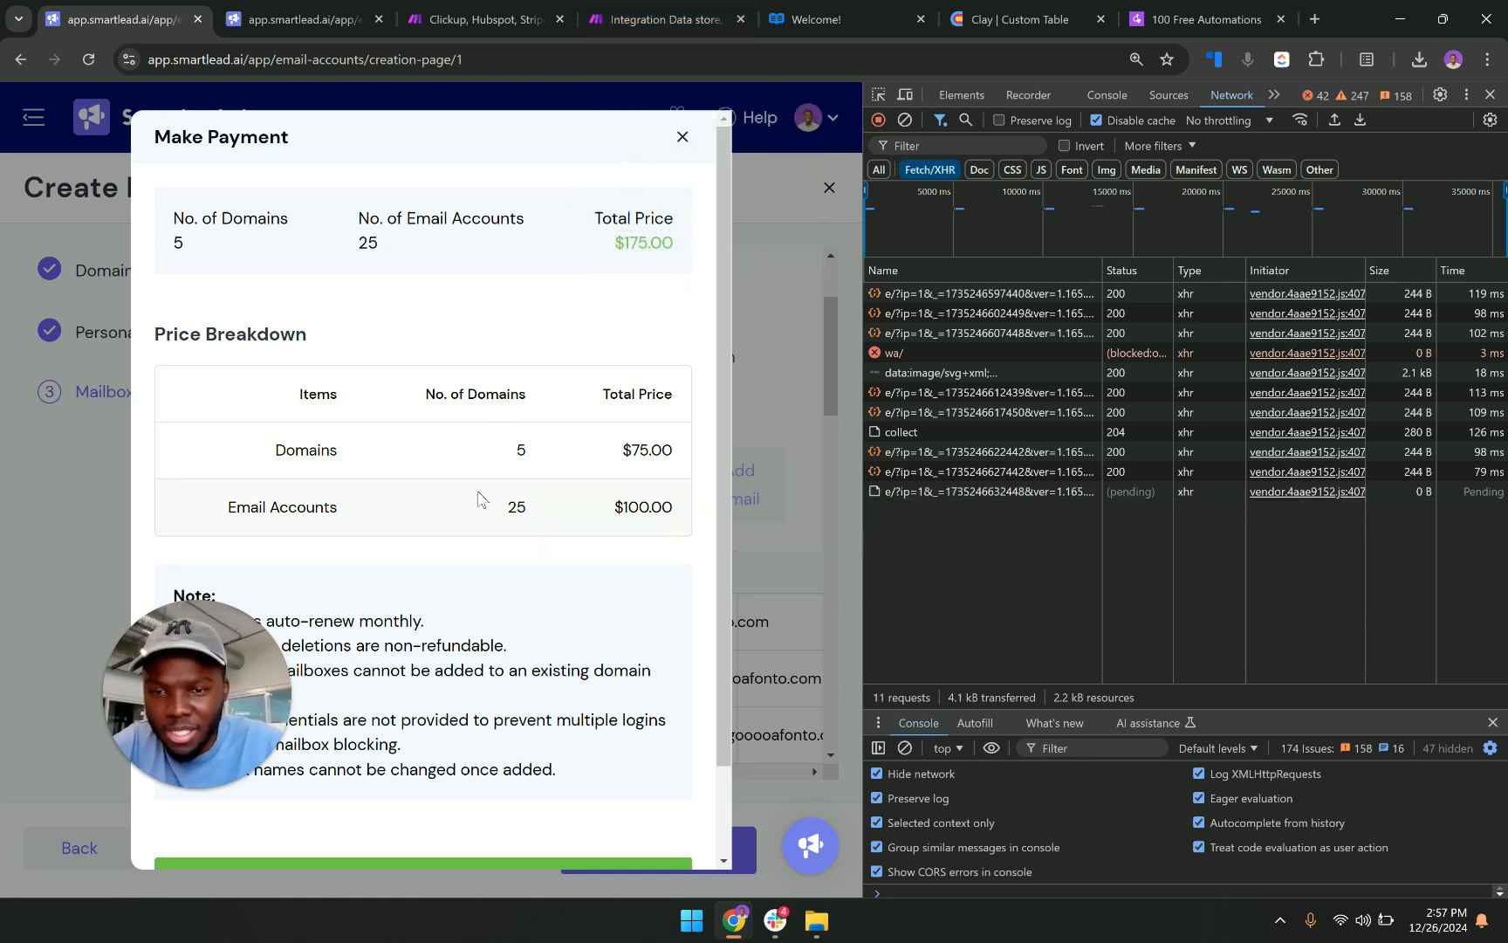
scroll(482, 498, down, 2)
Close the Buy Domains settings in Make, and view afonto's free automation page on associating companies, emails and meetings to new deals.
click(619, 21)
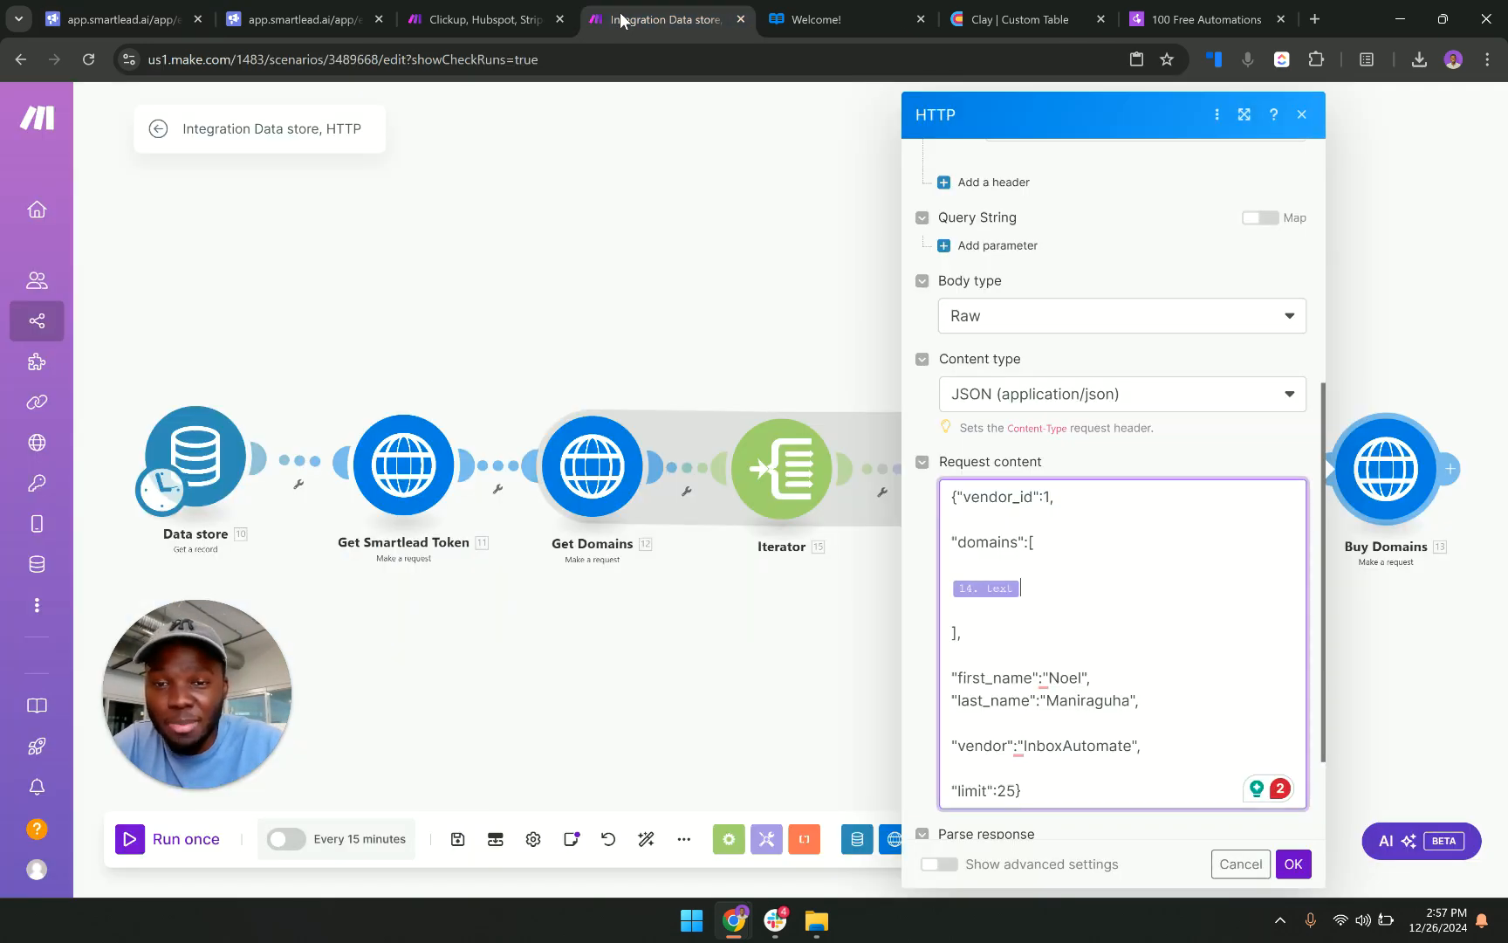
click(722, 297)
click(1167, 13)
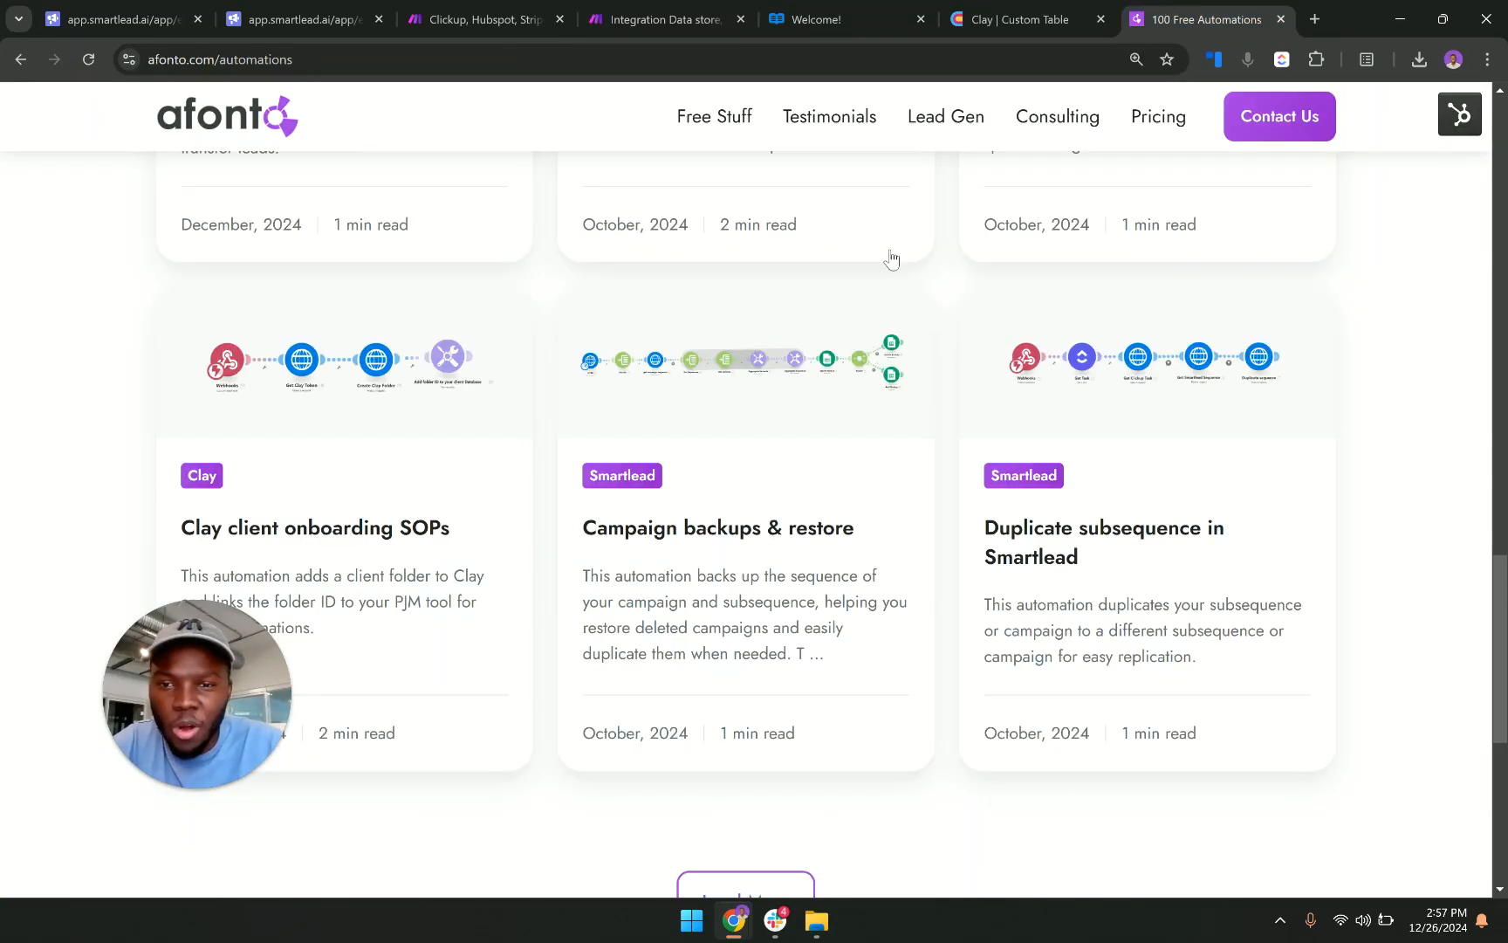
scroll(888, 255, up, 3)
scroll(742, 366, up, 5)
scroll(727, 677, down, 3)
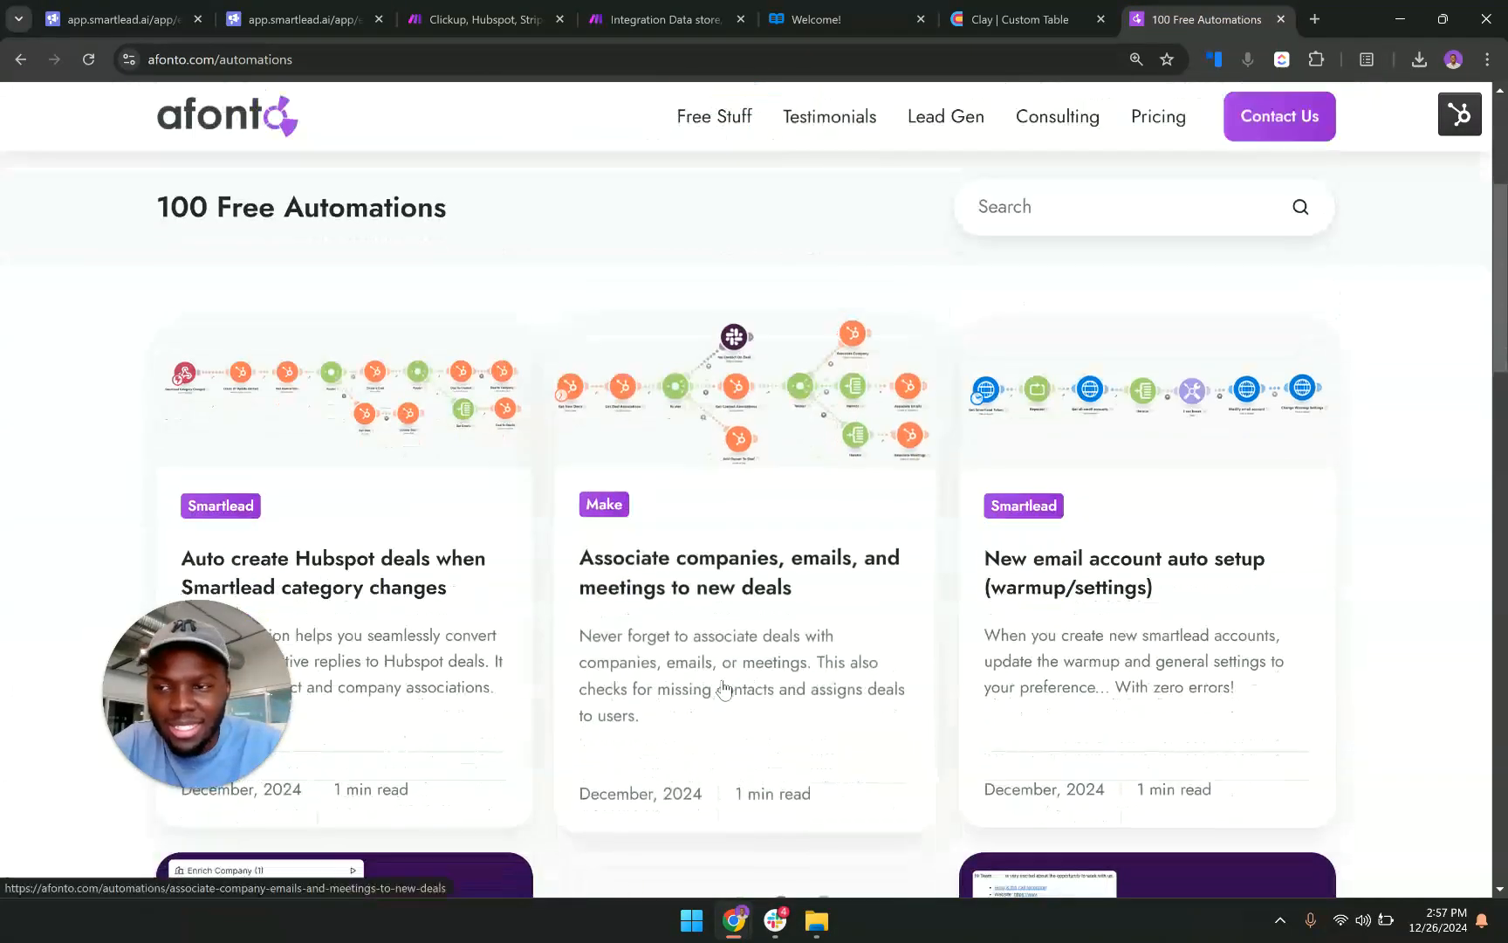
click(759, 637)
scroll(902, 455, down, 5)
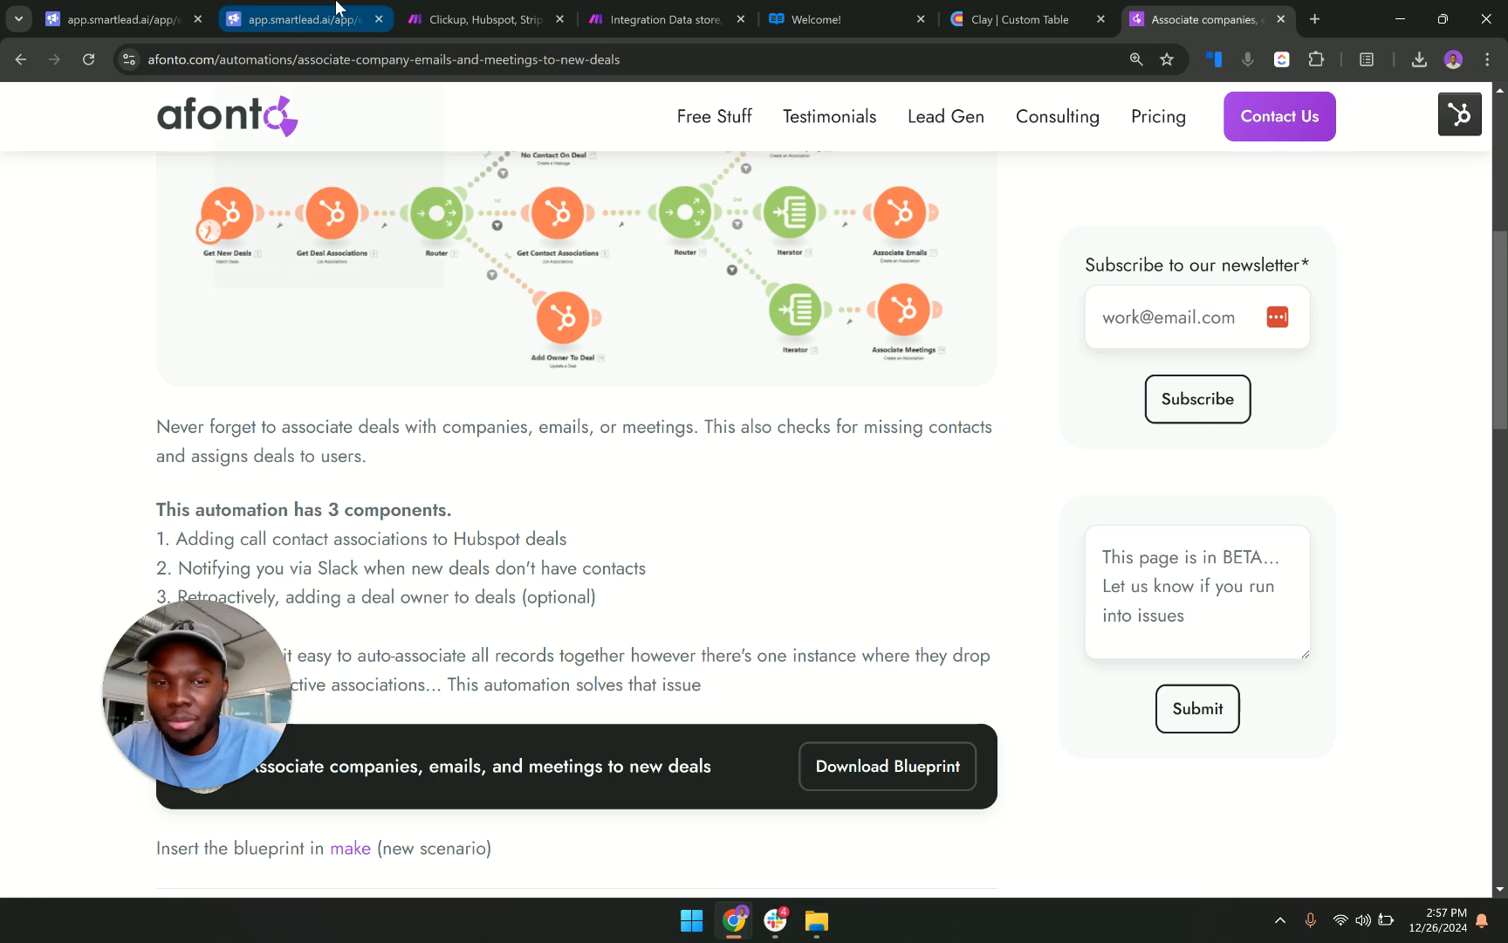
Switch to the Integration Data store, HTTP scenario in Make and add a Tools Set variable module after Buy Domains.
click(448, 8)
click(646, 10)
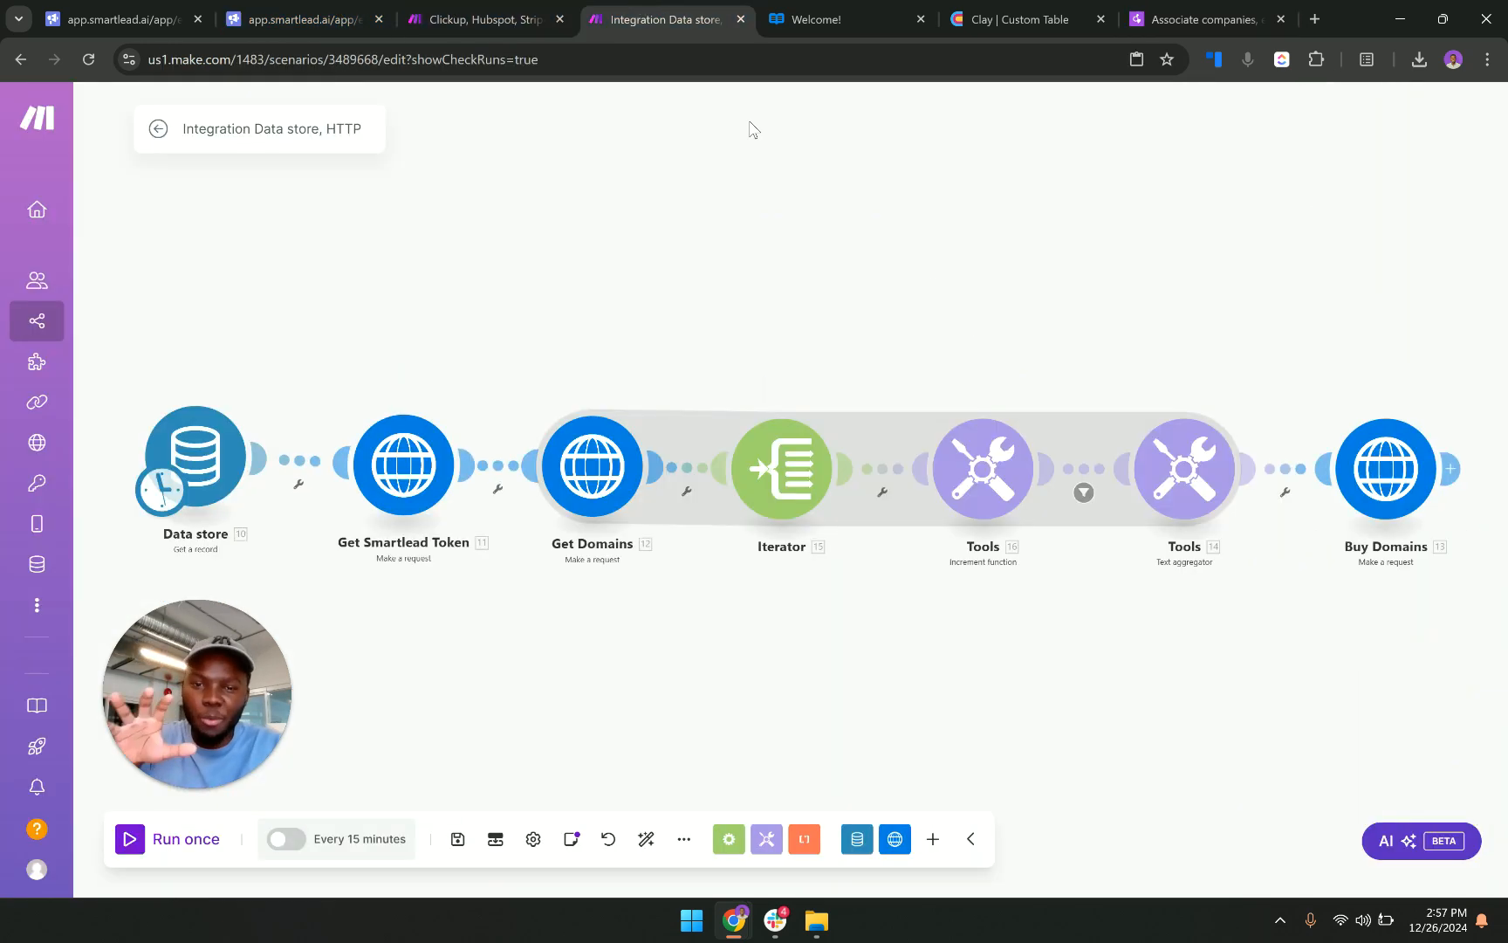
drag(1300, 521, 944, 524)
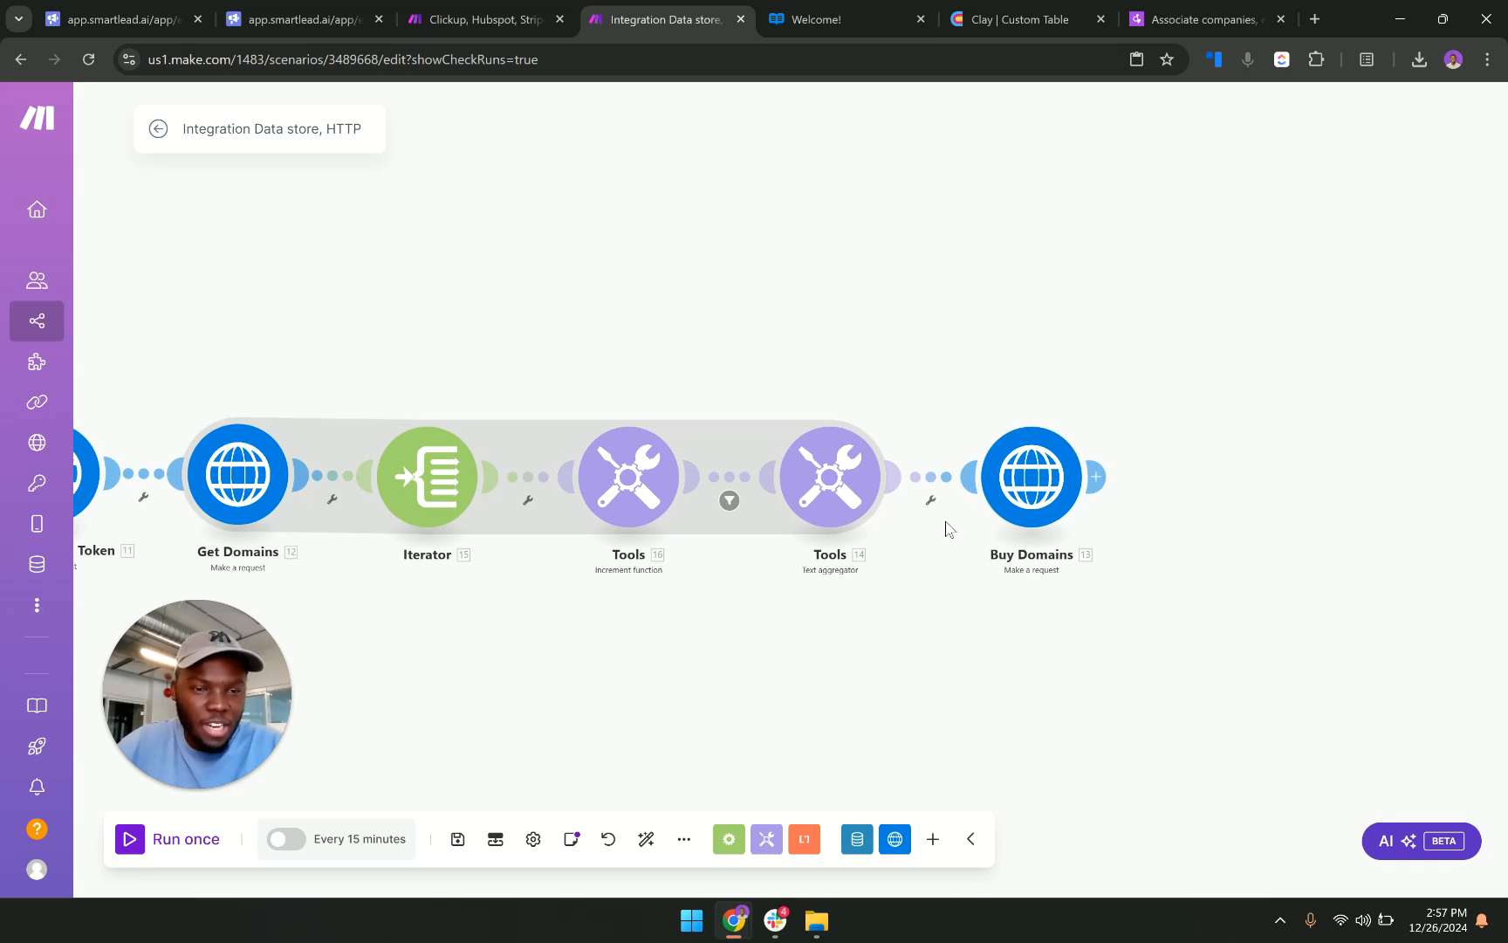
click(1094, 473)
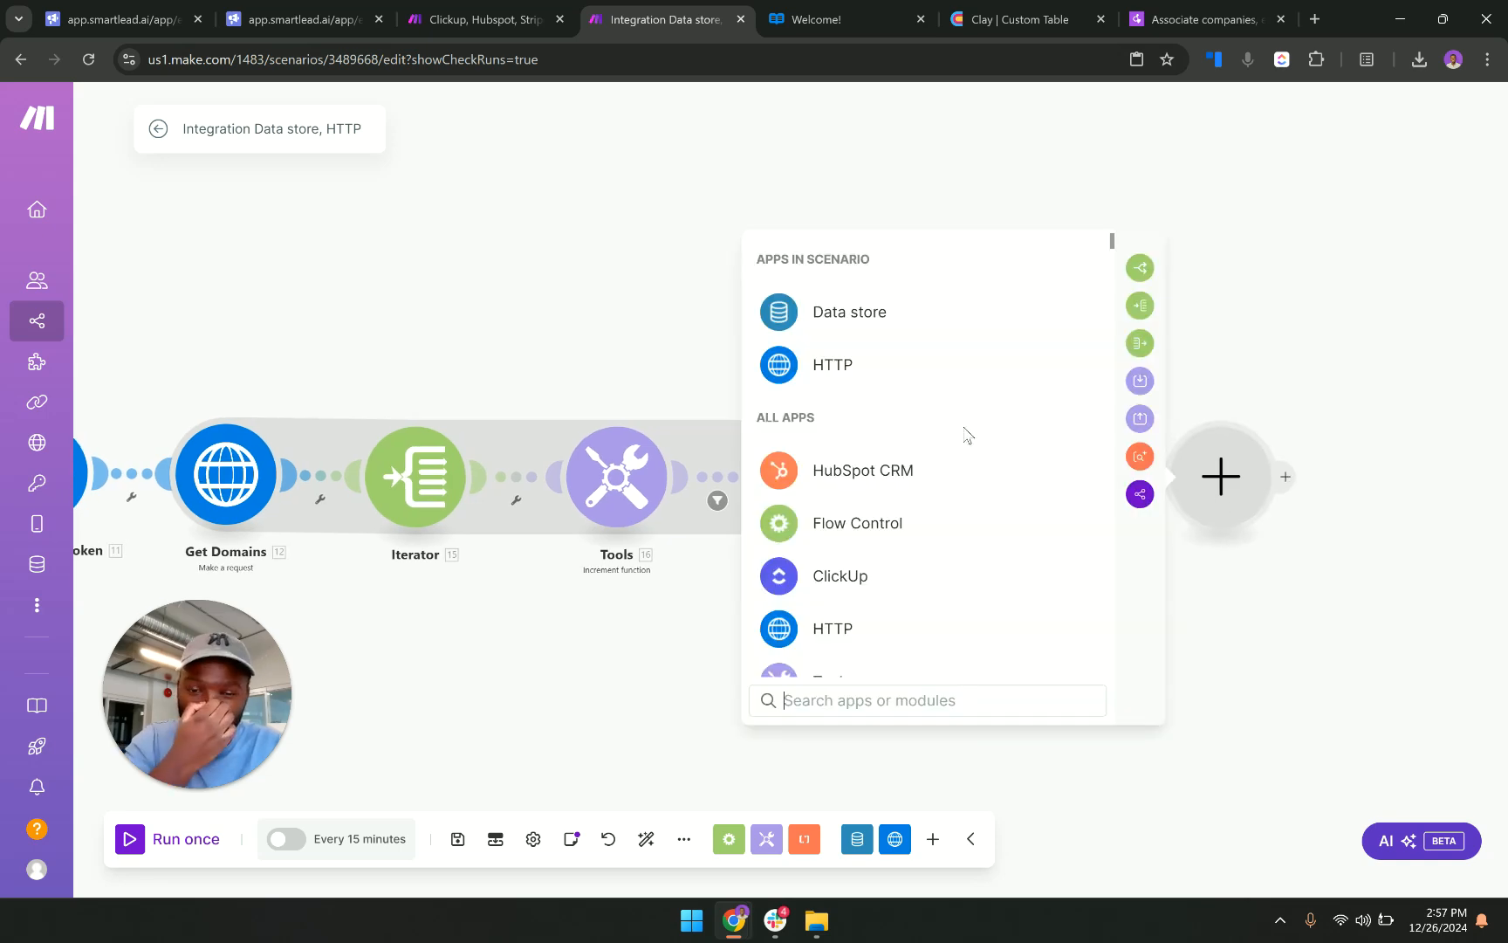
key(Caps_Lock)
text(Set )
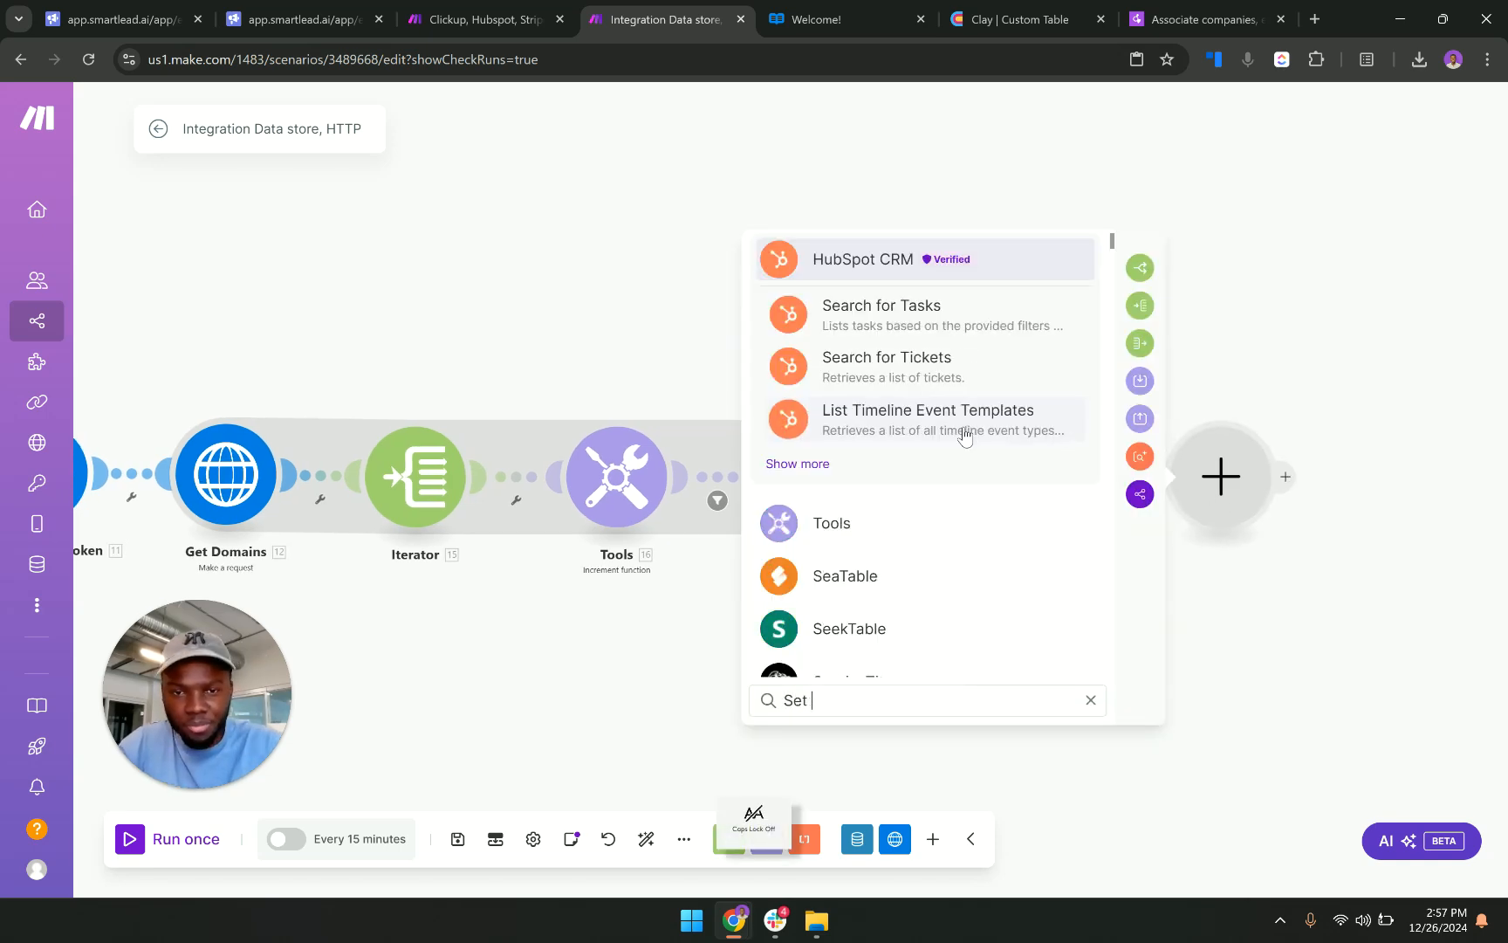
text(V)
key(Caps_Lock)
text(a)
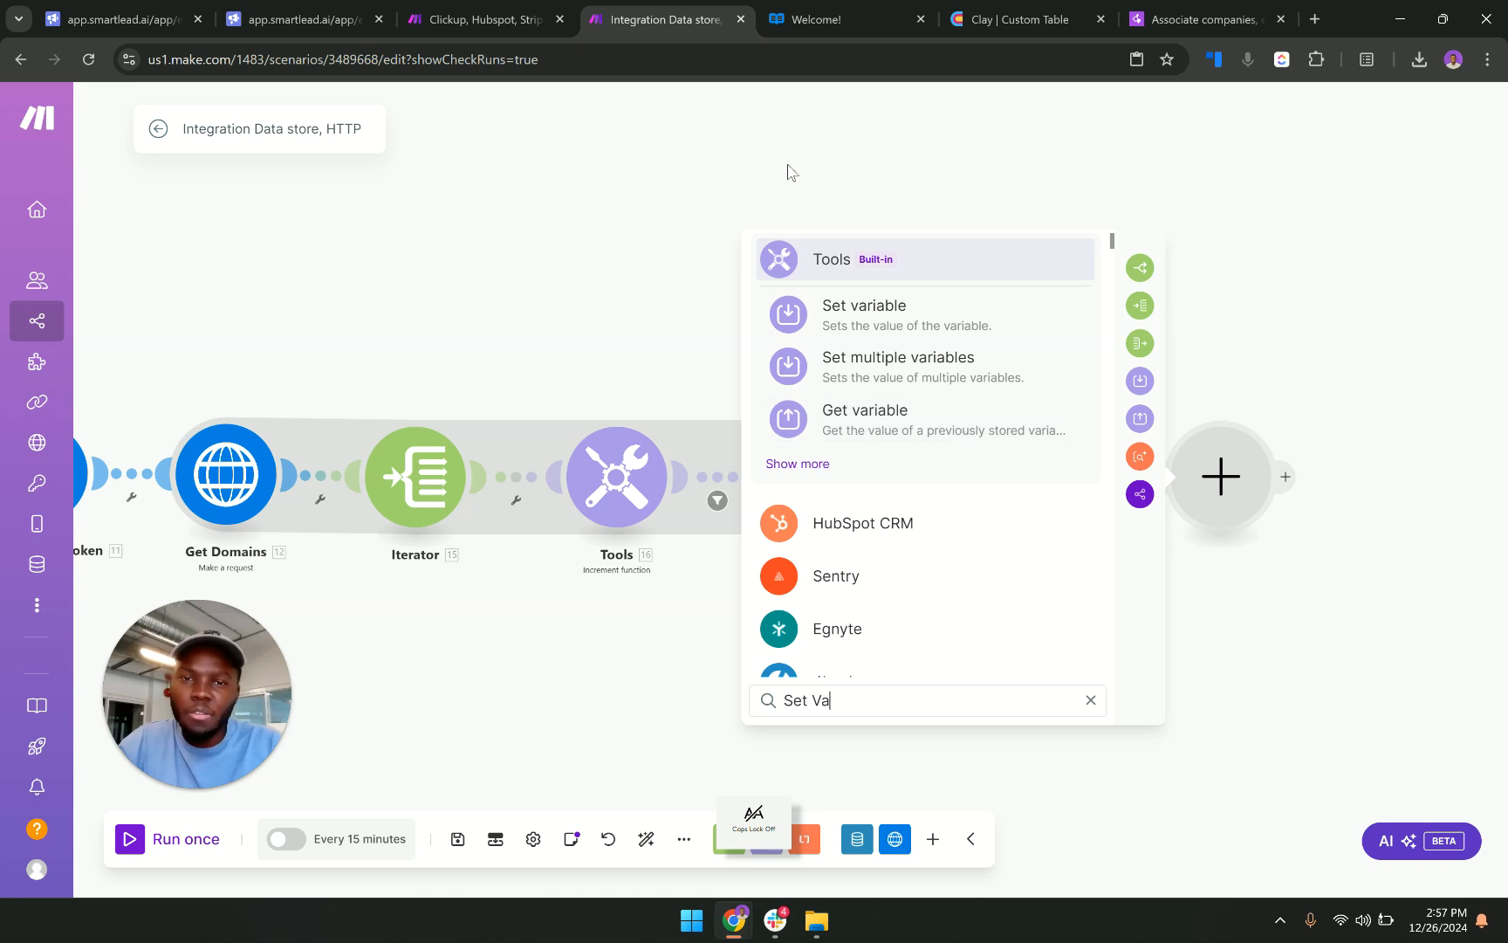
click(861, 312)
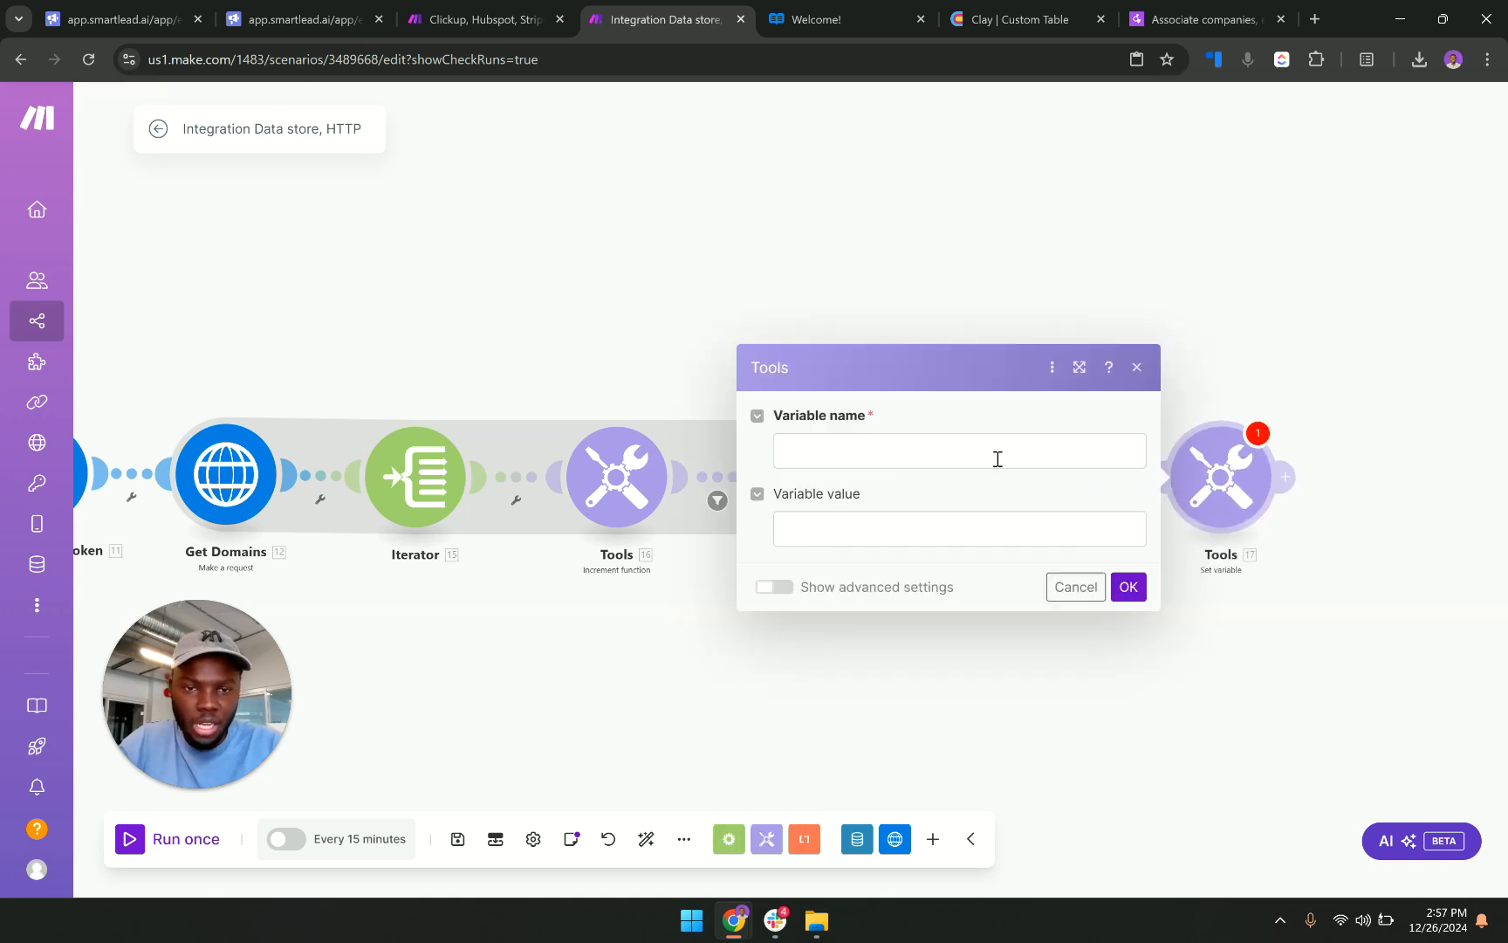
click(997, 458)
key(Caps_Lock)
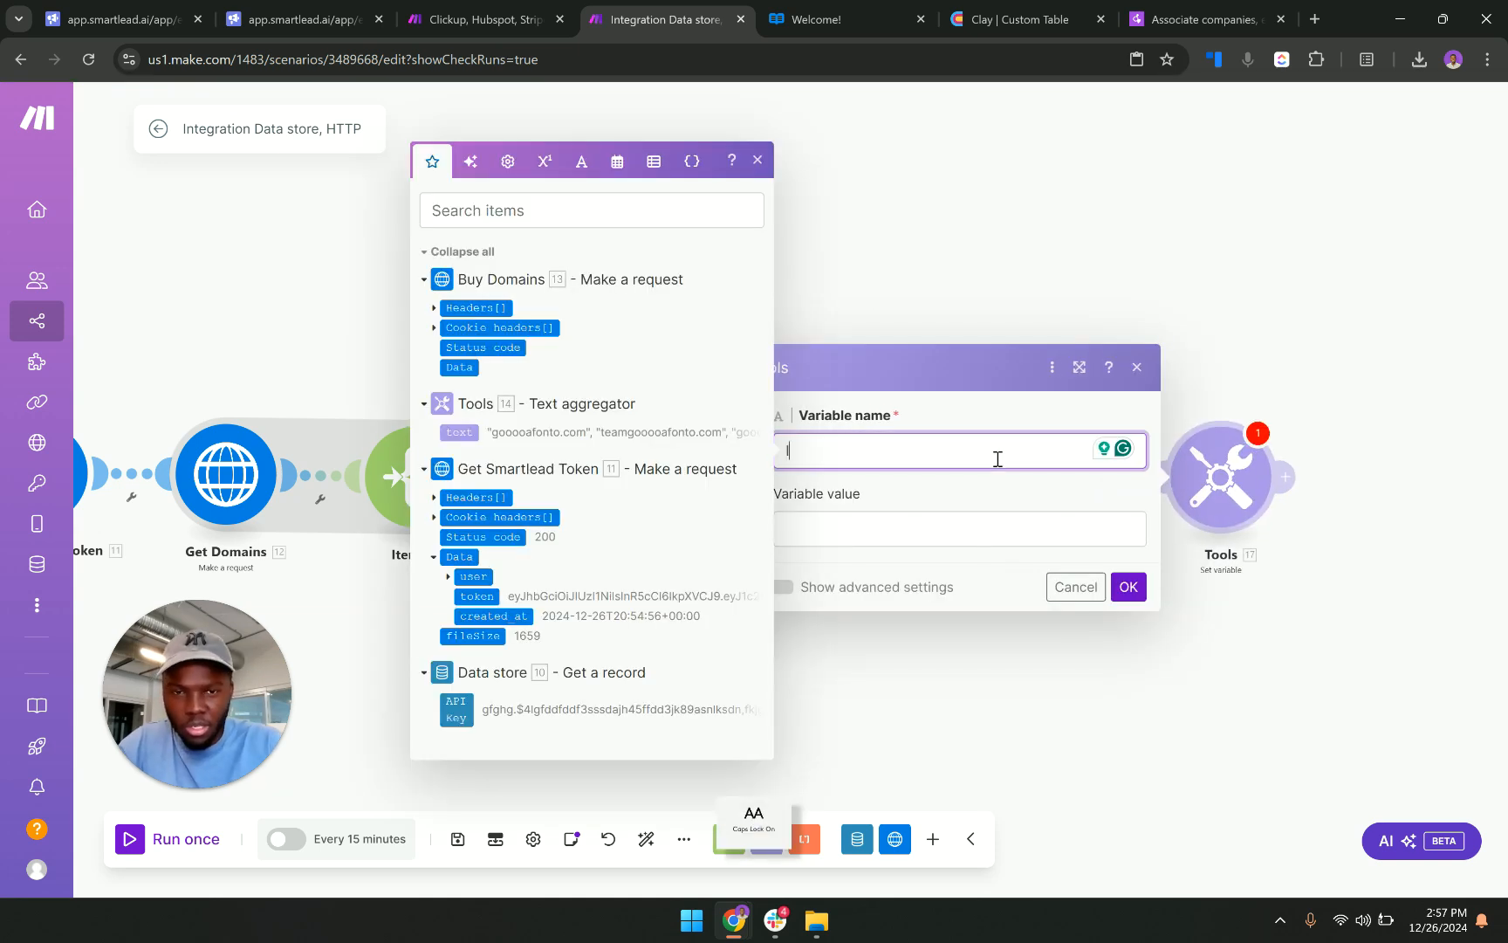
text(INCOMEP)
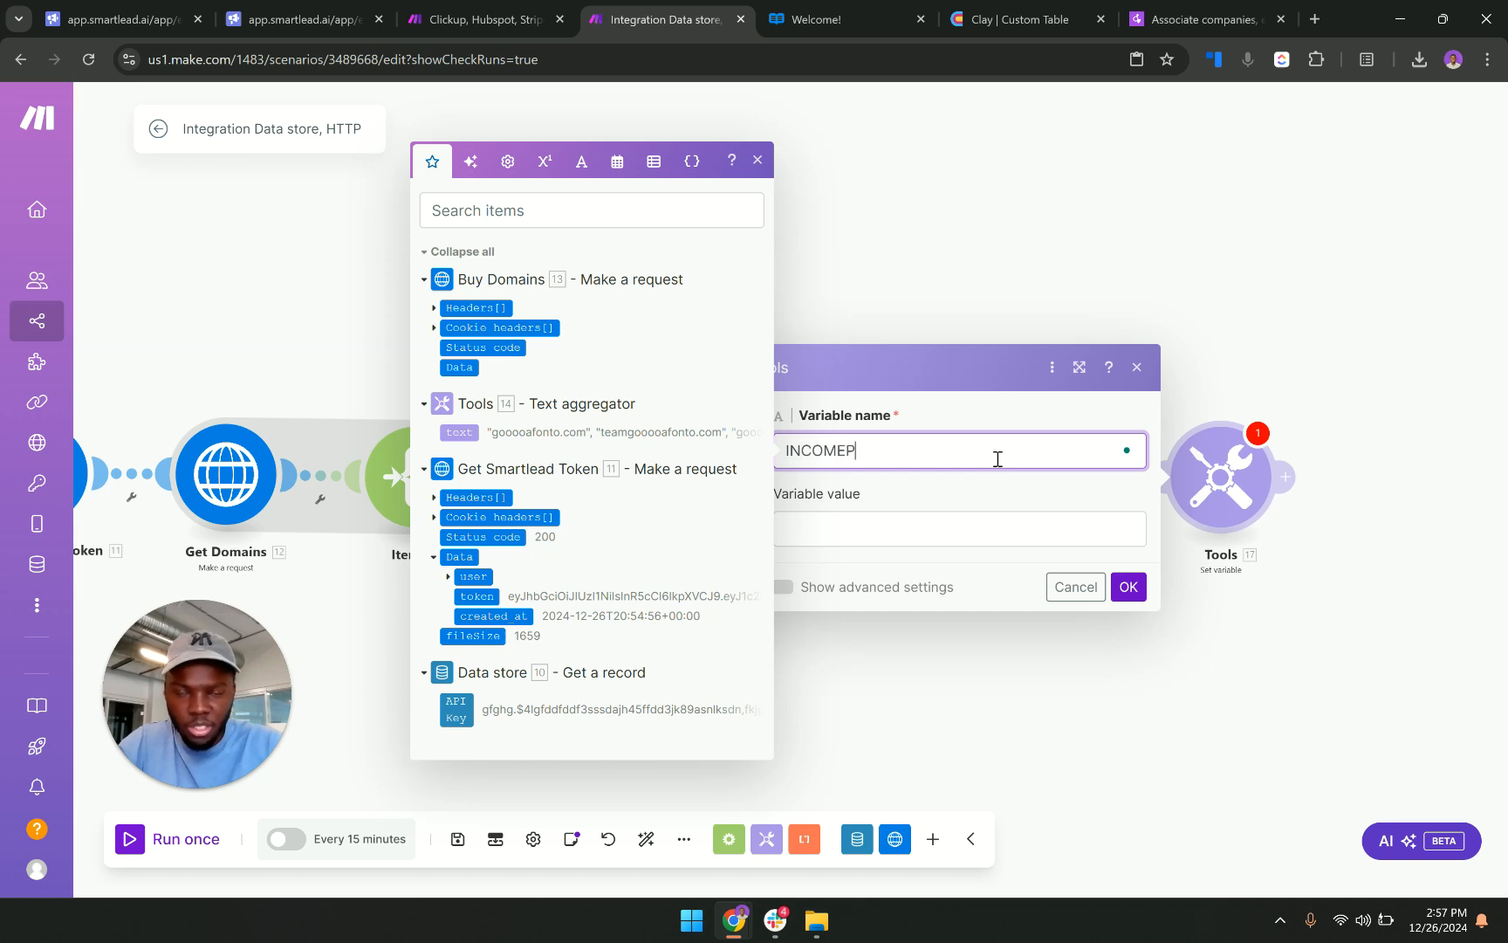
key(BackSpace)
key(BackSpace)
text(PLETE)
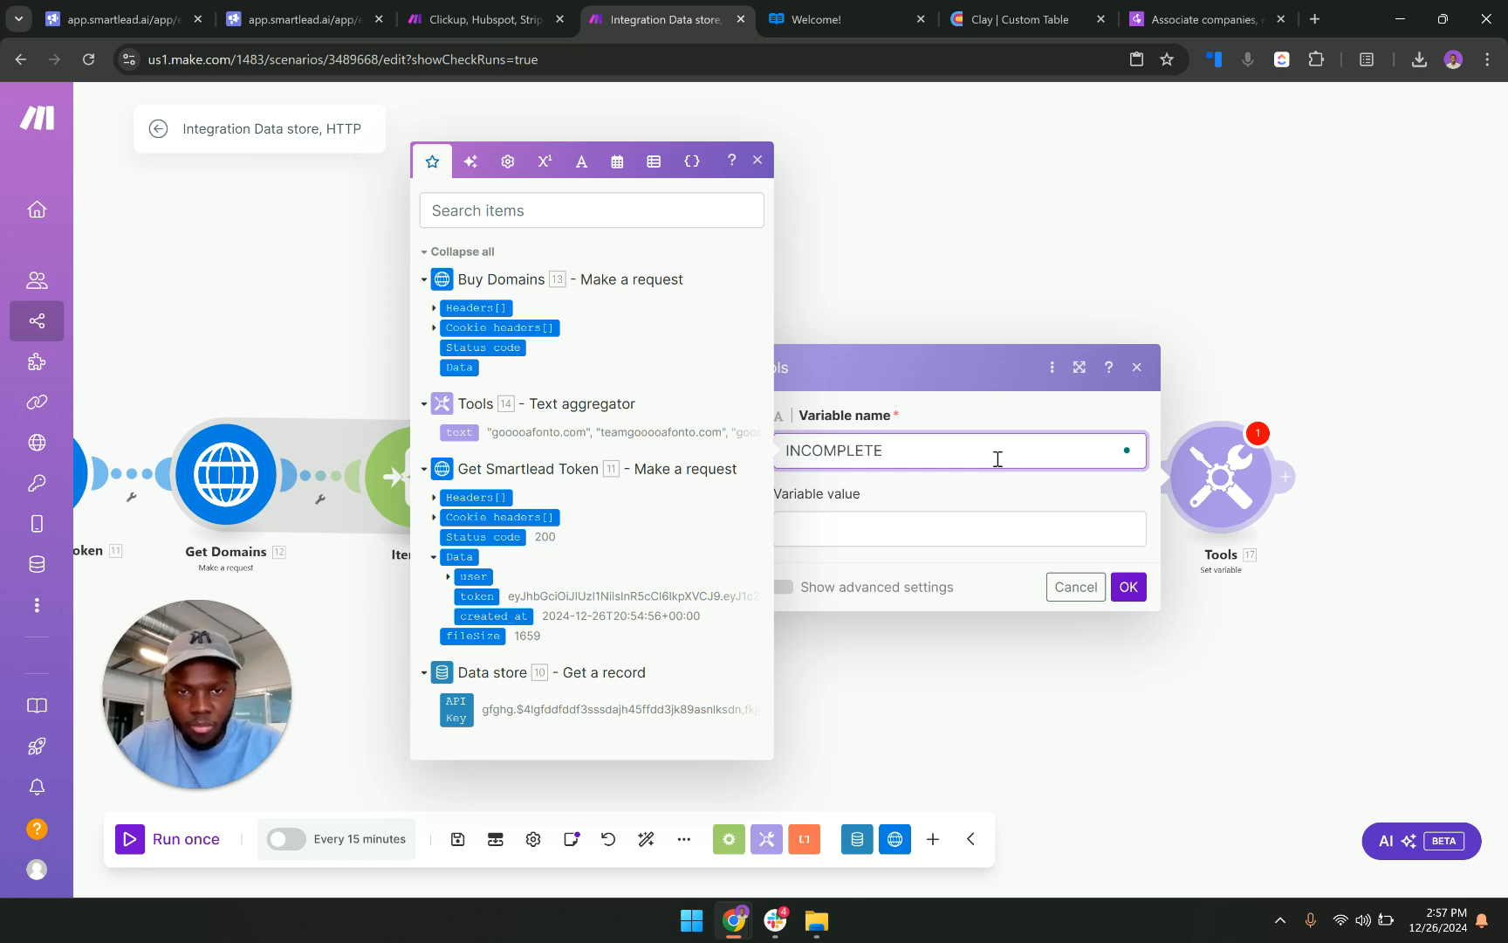
click(1075, 587)
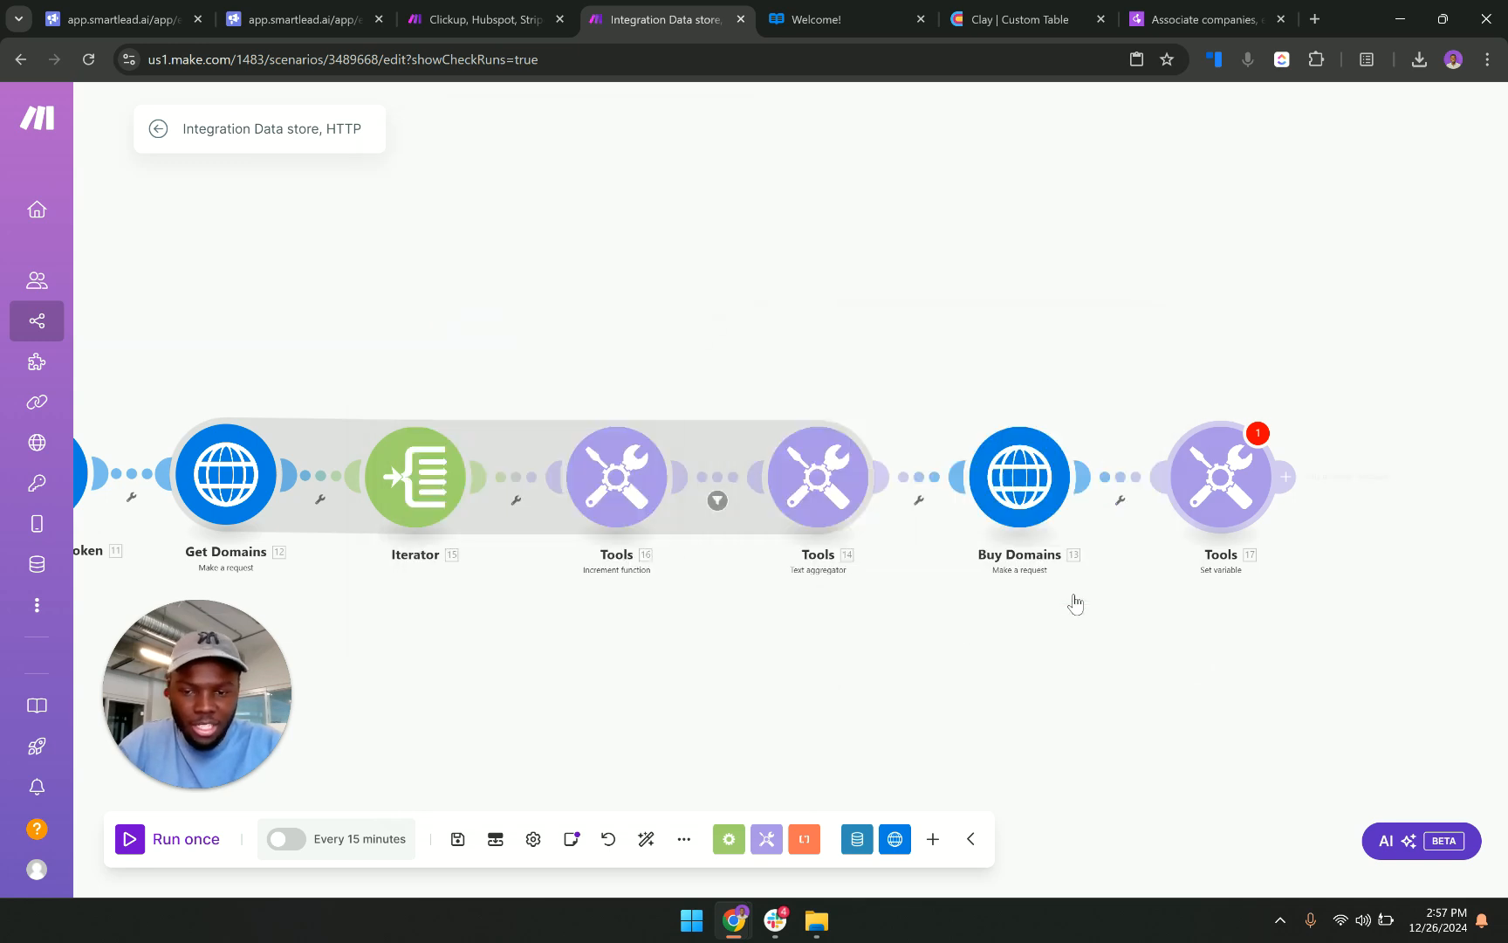
Reopen the Set variable module, name the variable INCOMPLETE and set its value to "WATCH VIDEO TO SEE HOW TO COMPLETE THIS".
click(1220, 495)
click(1078, 462)
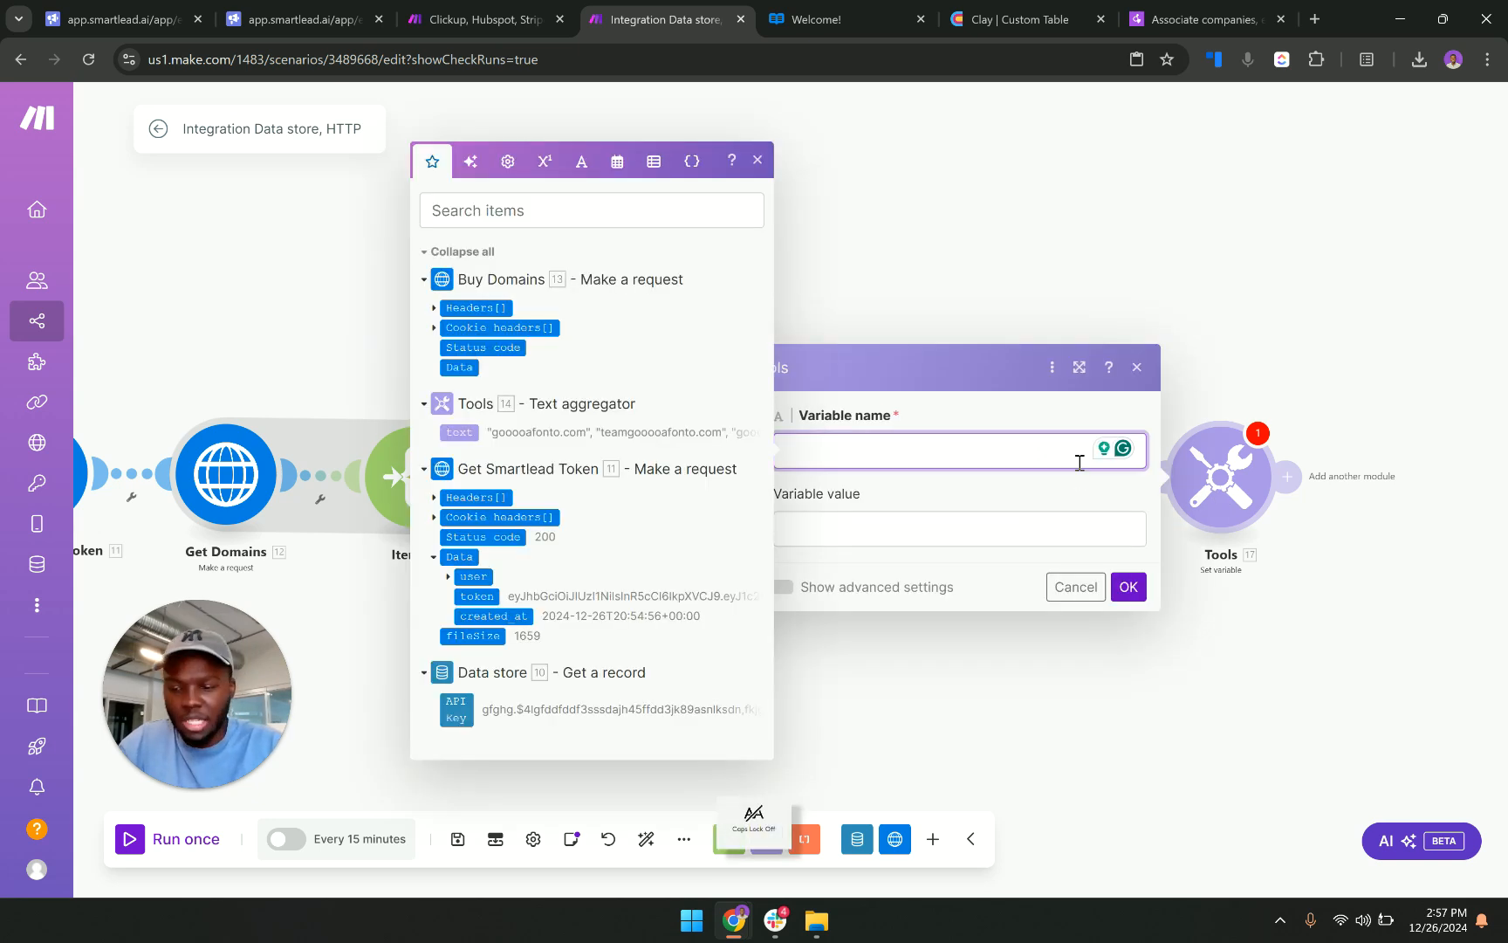
text(INCO)
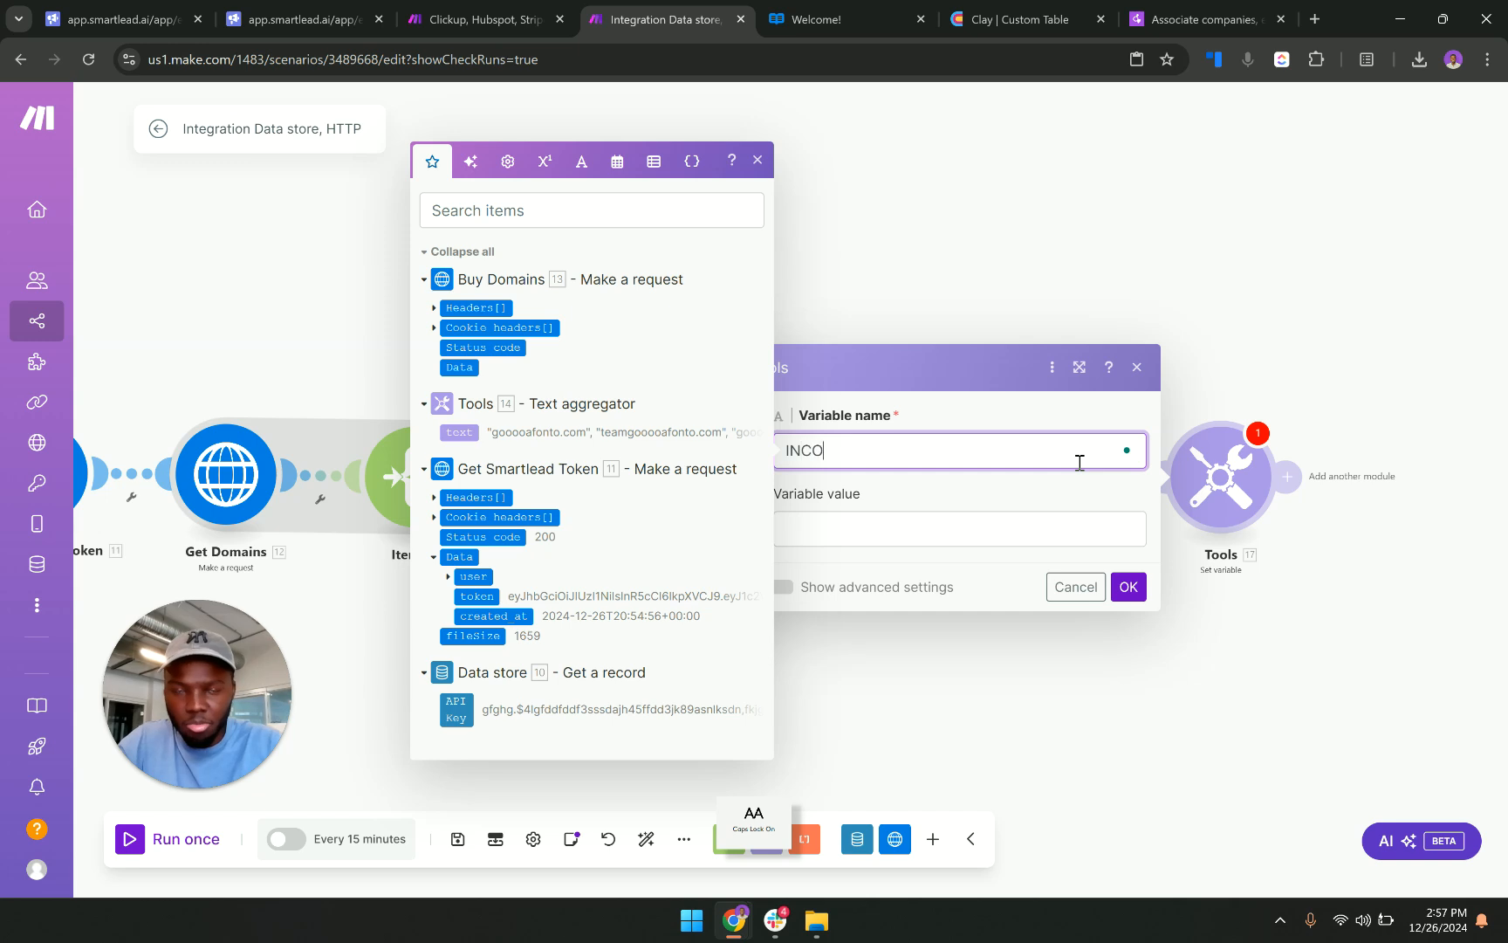
text(MPLETE)
click(1023, 539)
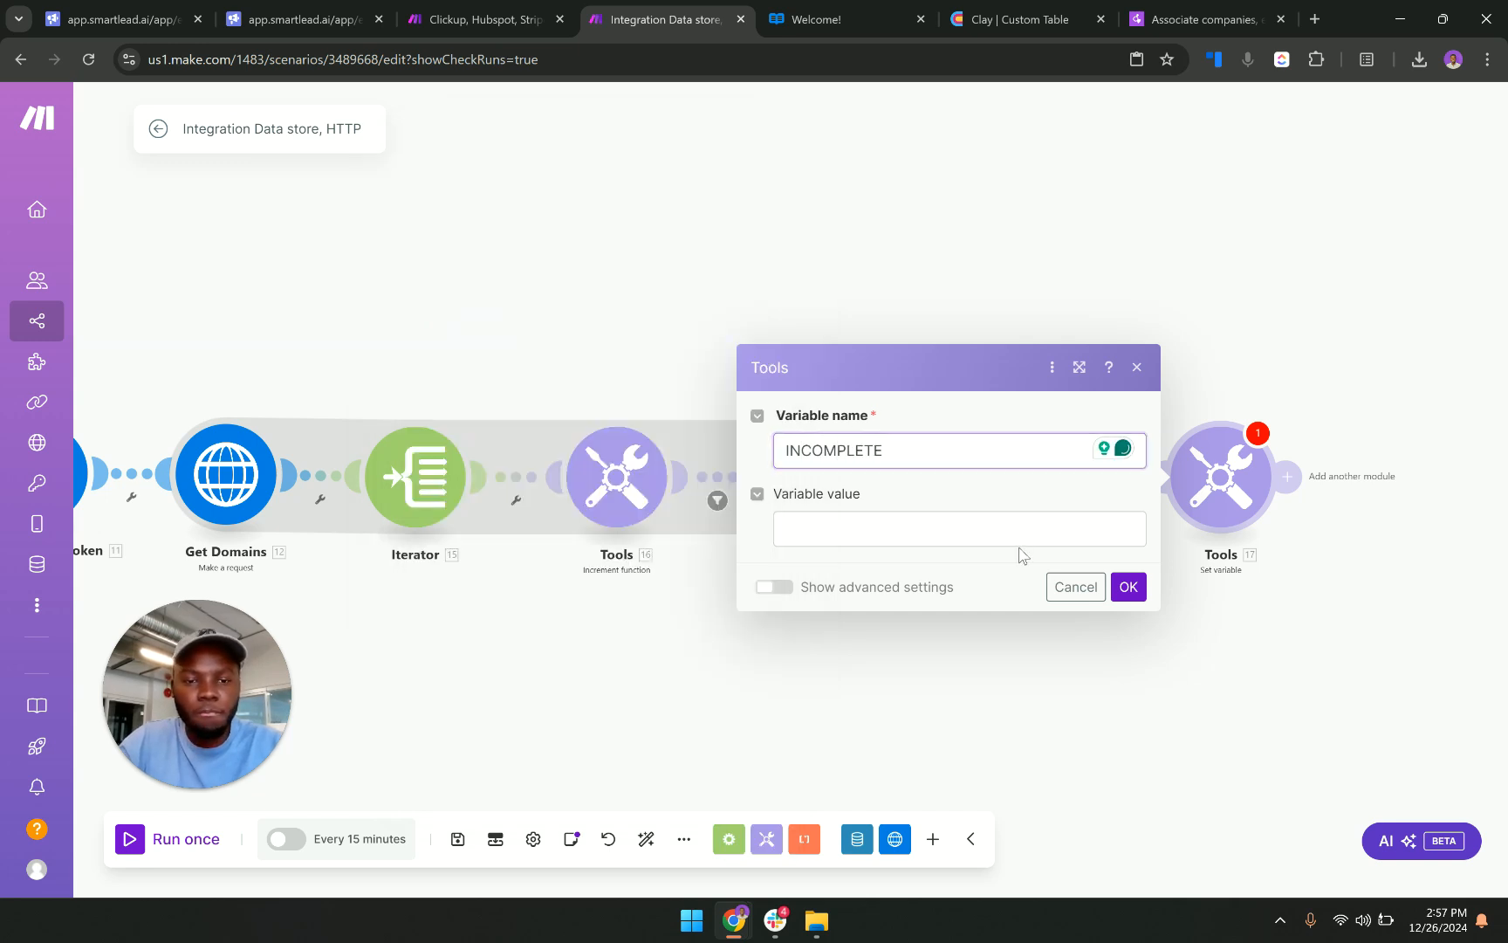
text(WATCH)
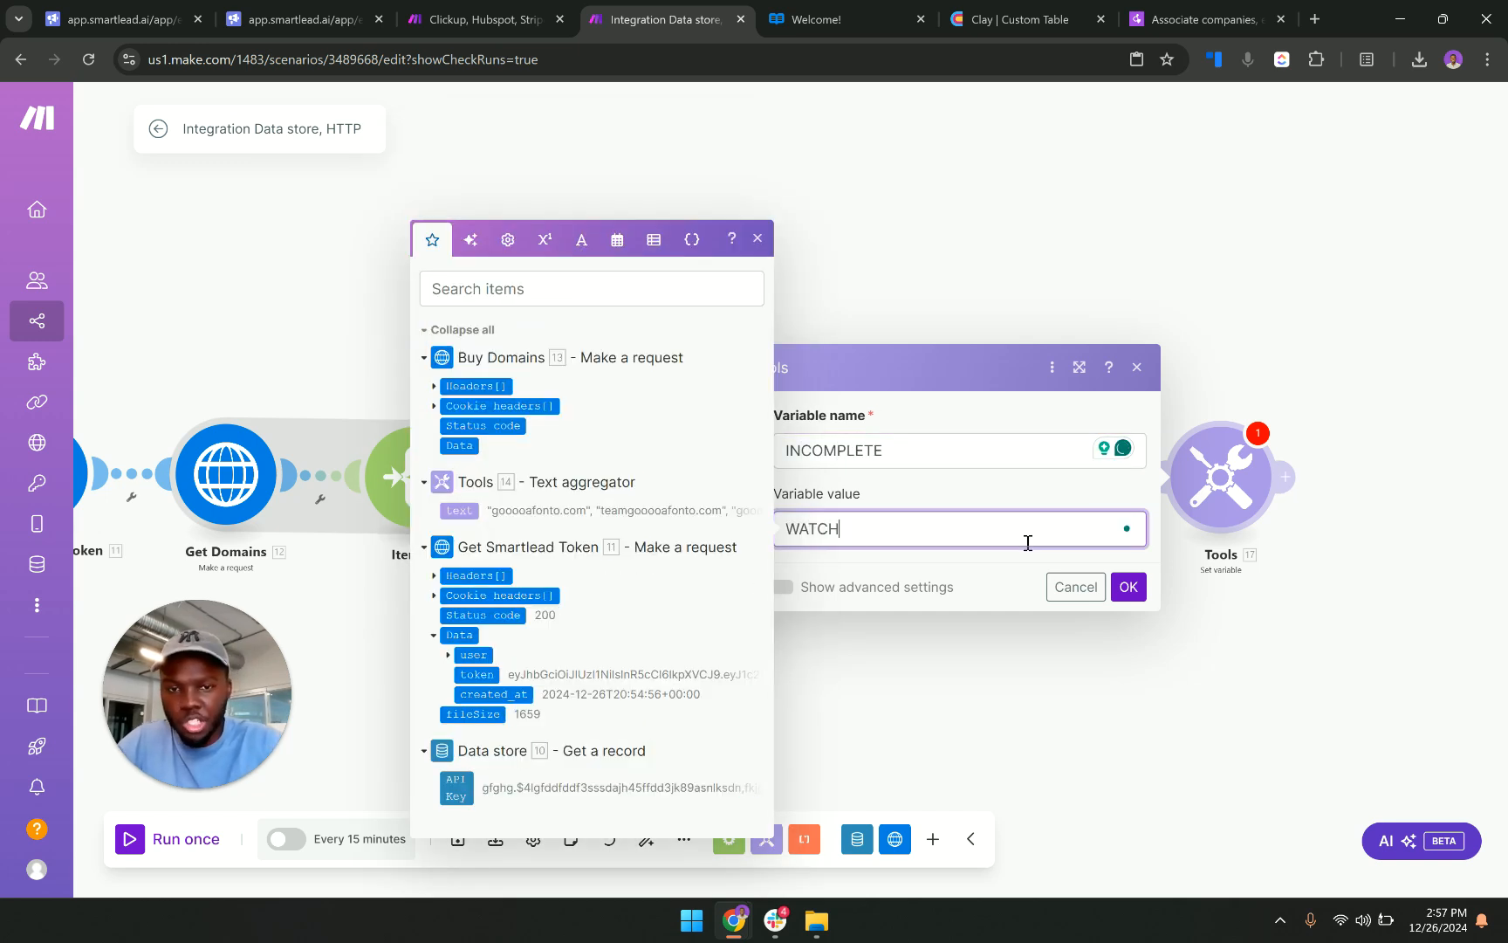
text( VIDEO )
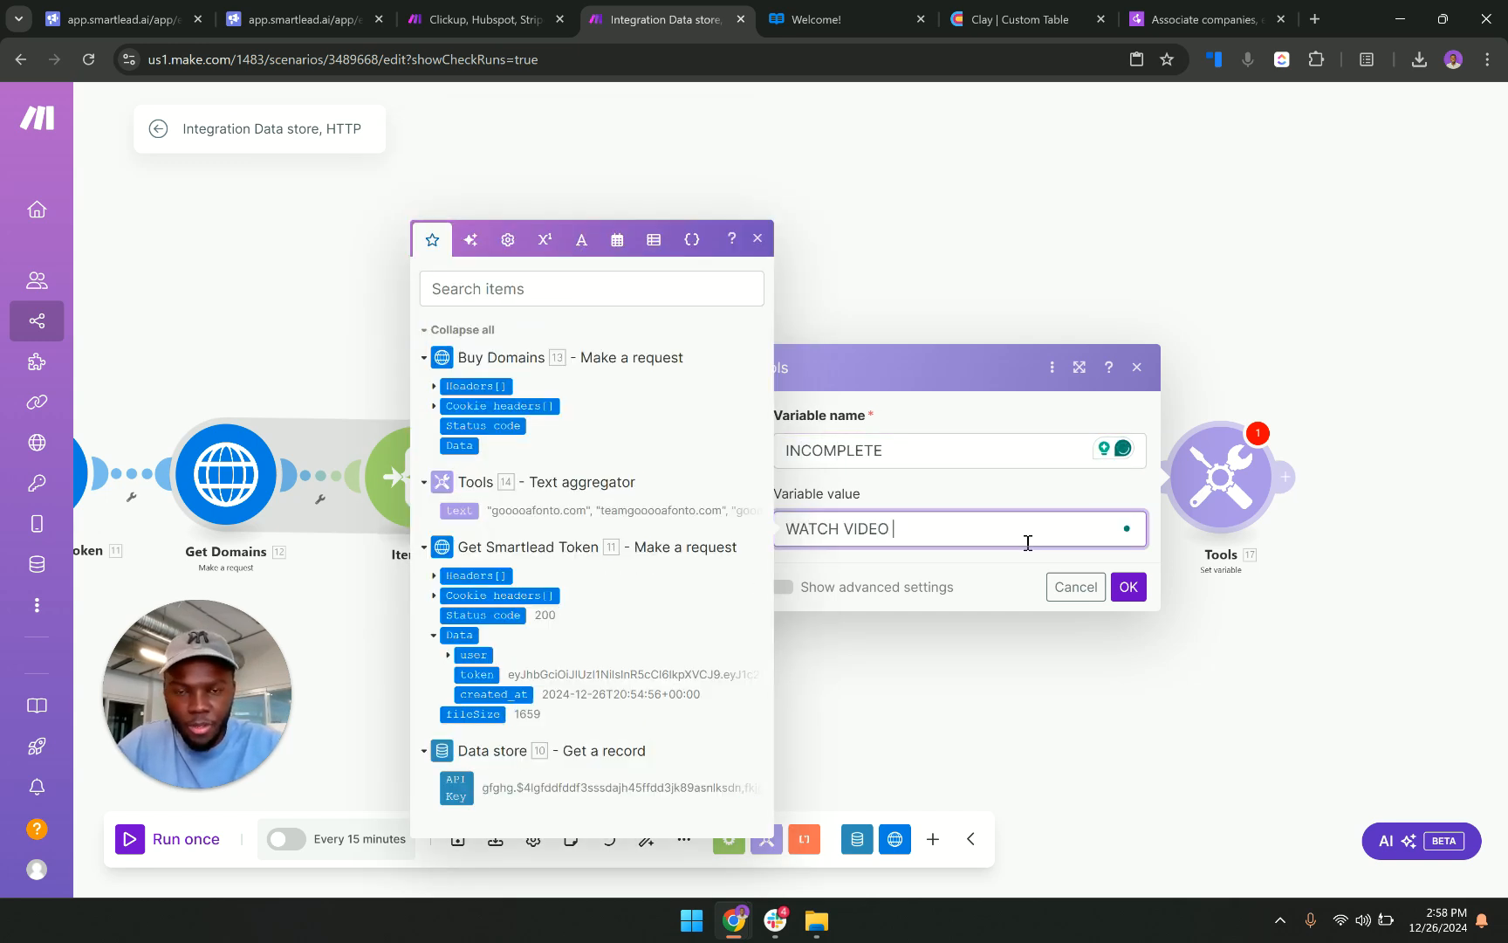
text(TO SEE)
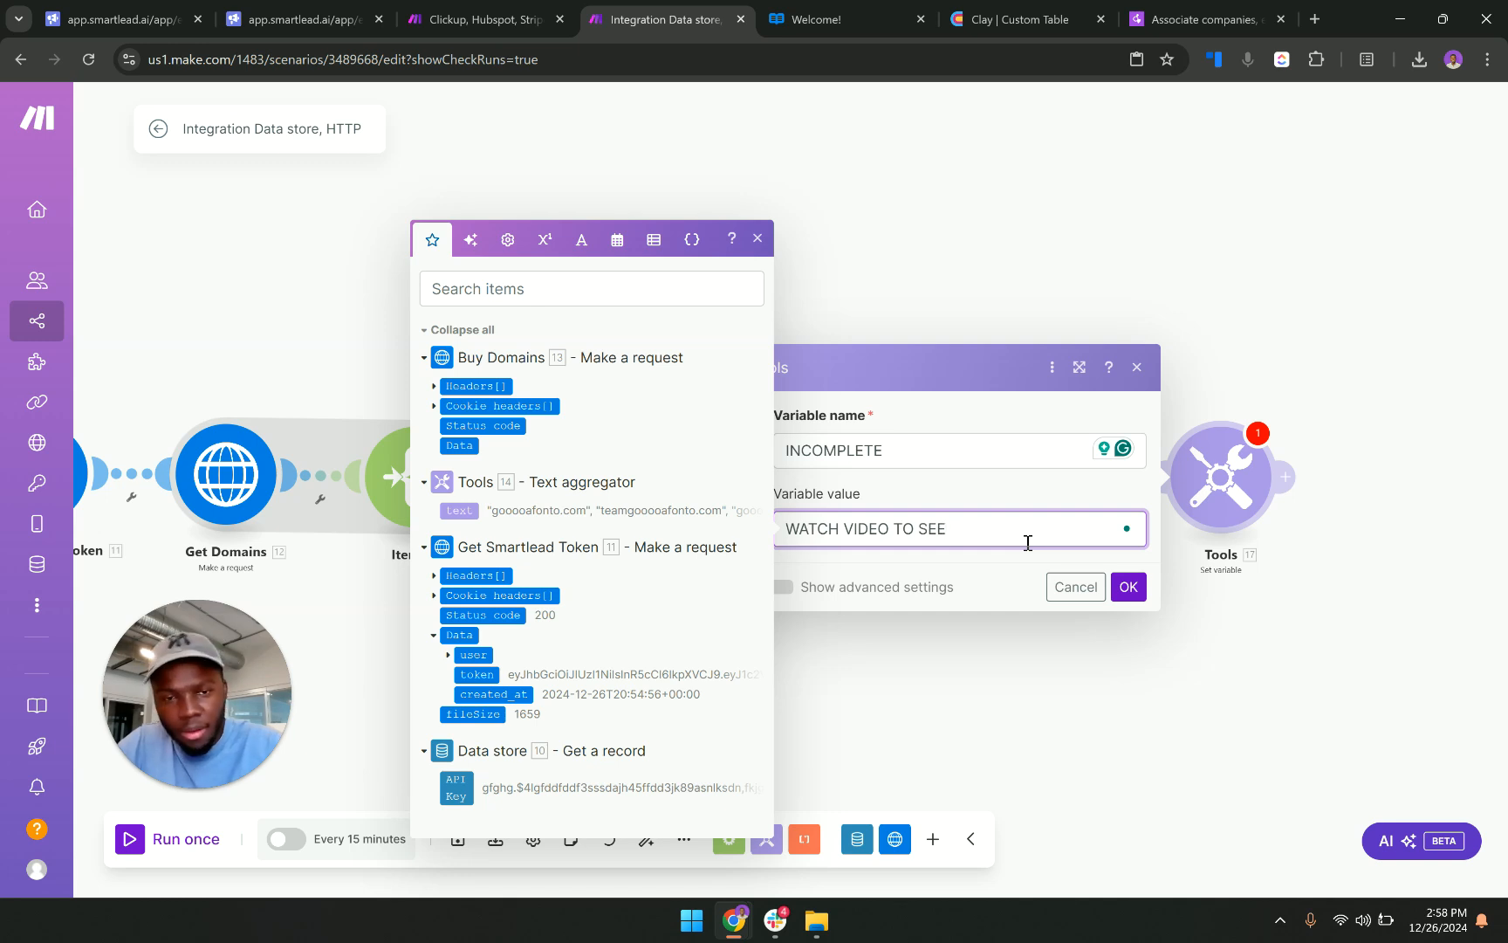
text( HOW TO CO)
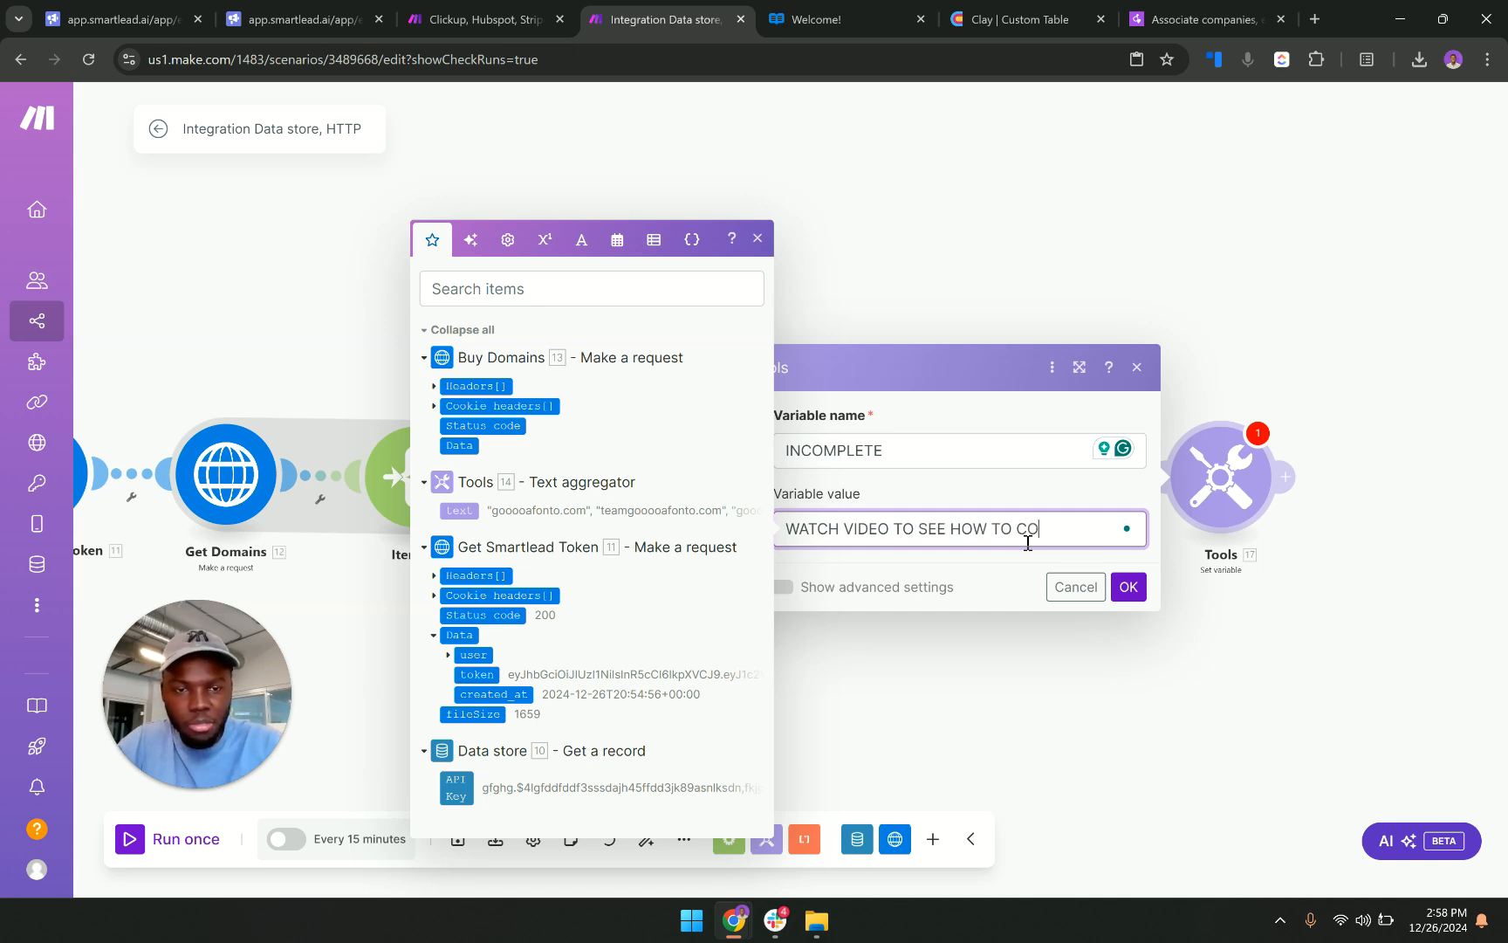
text(MPLETE THIS)
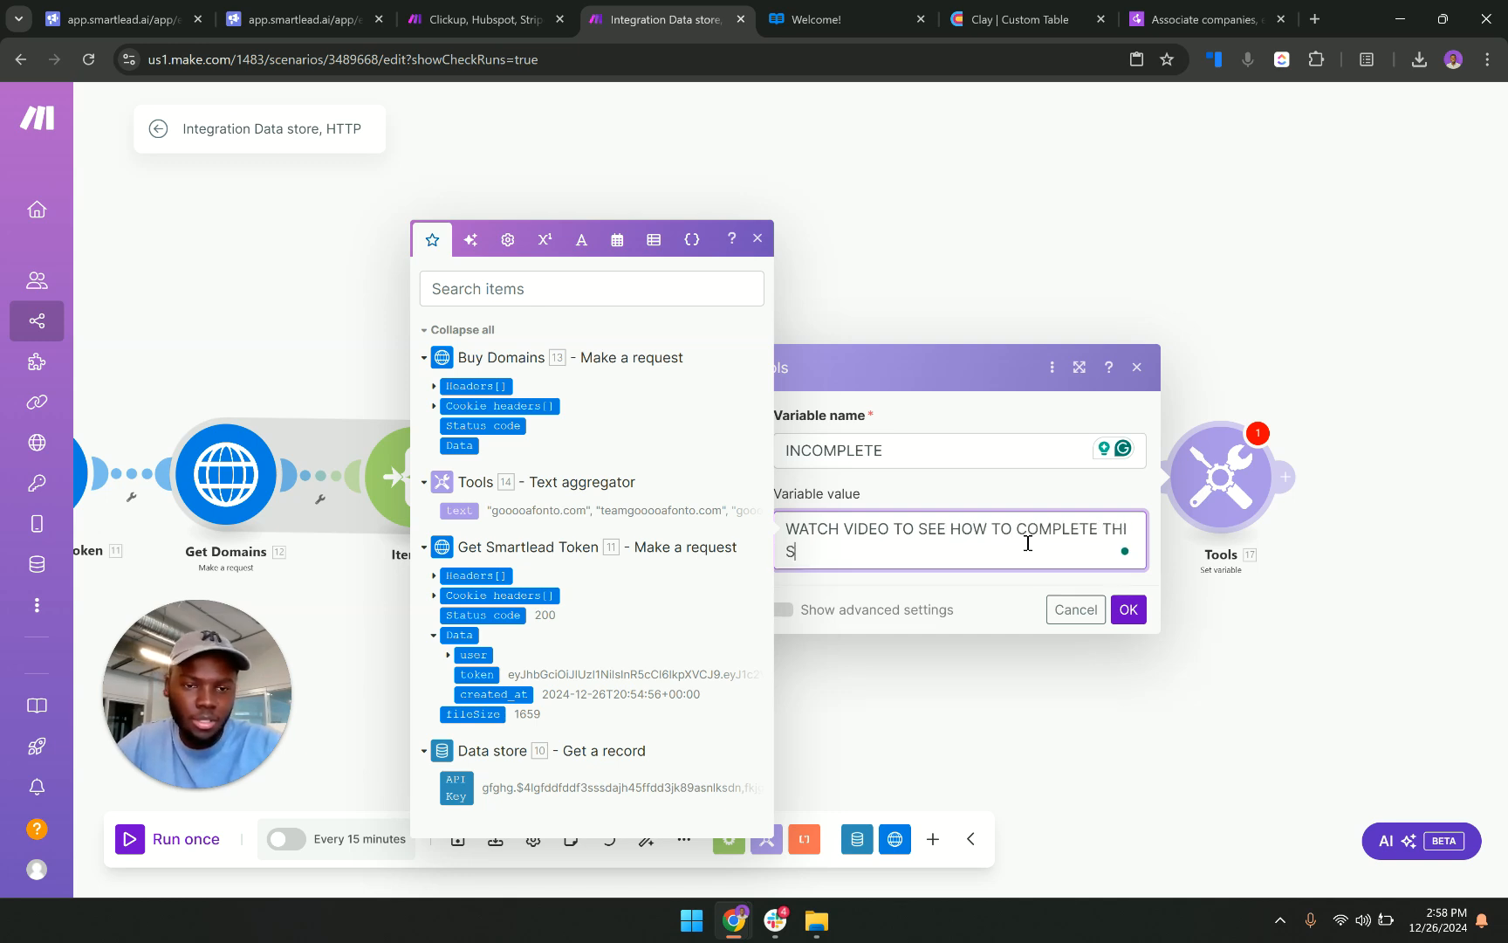
Rename the variable to NOT COMPLETED and save the Set variable module's settings.
double_click(840, 451)
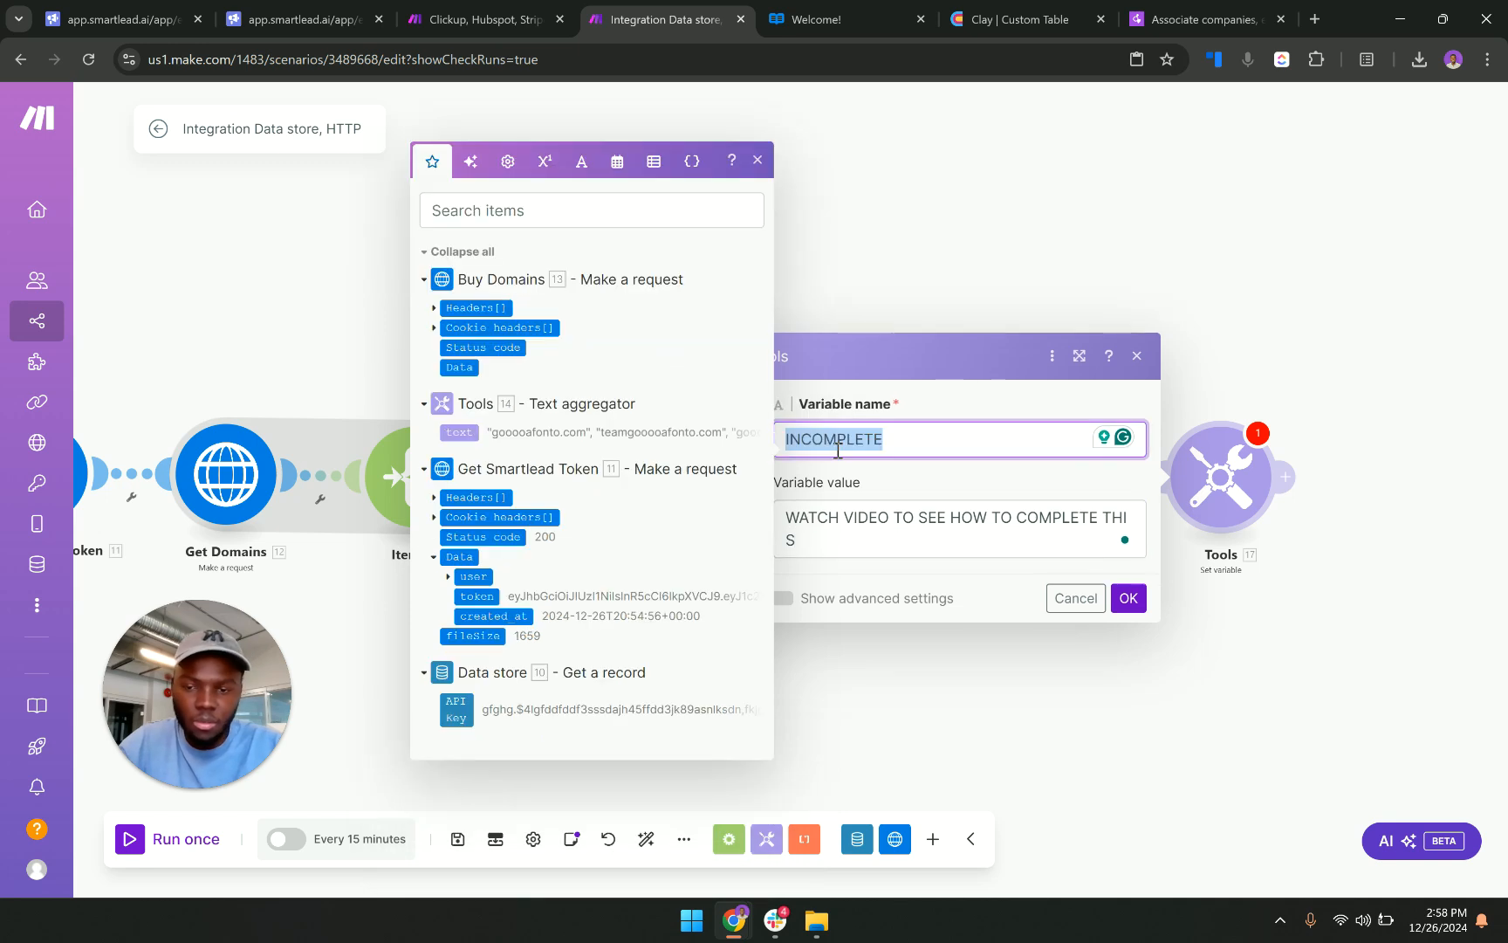
key(Caps_Lock)
text(NOT)
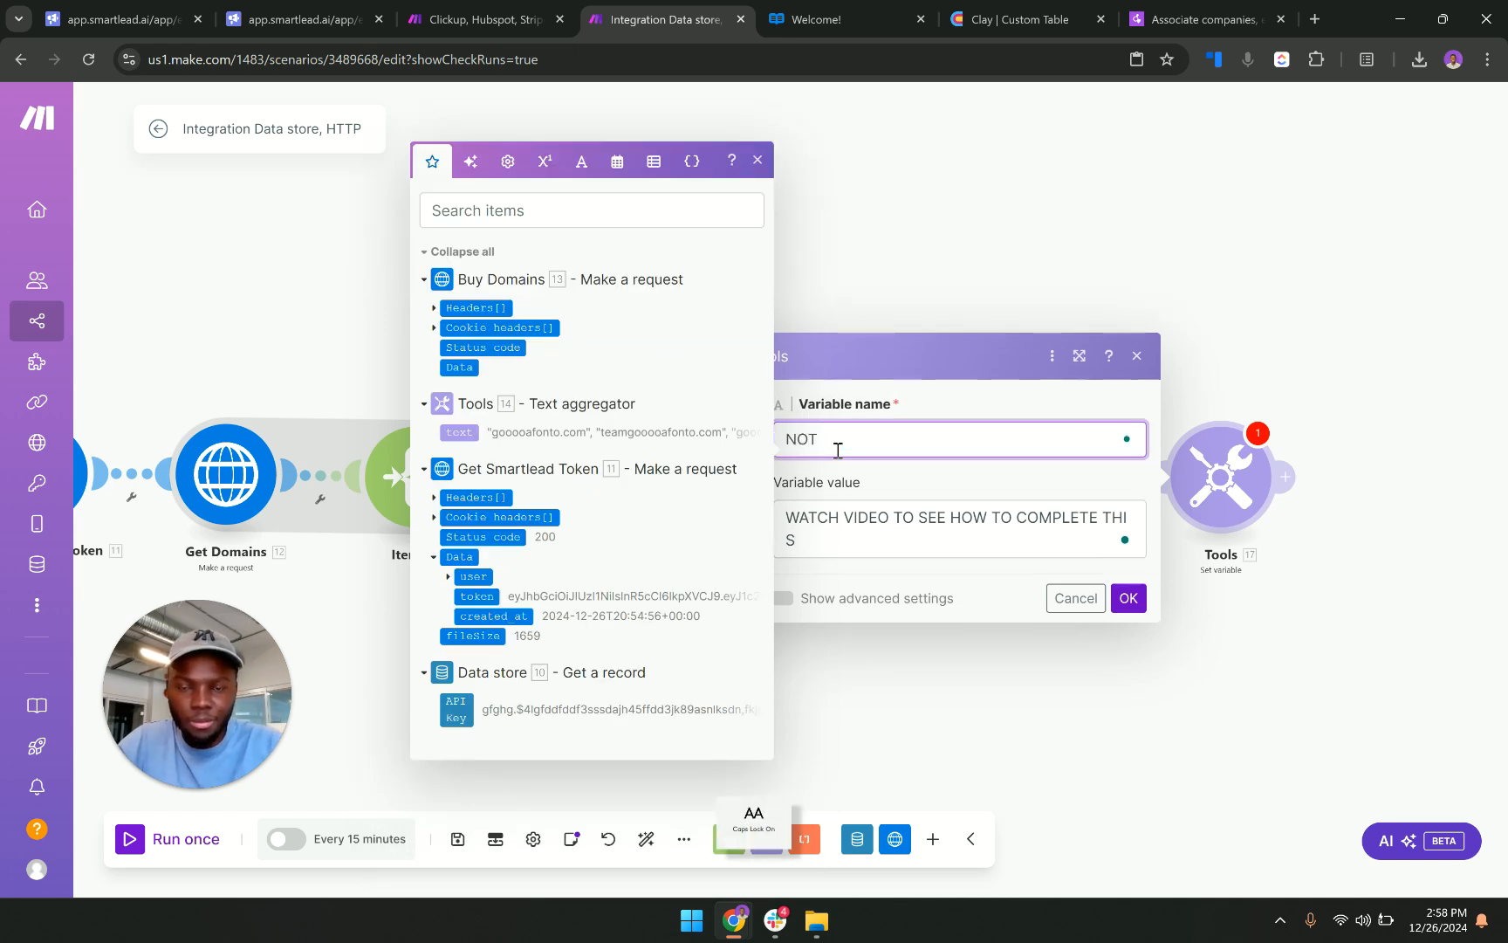
text( COMPLETED)
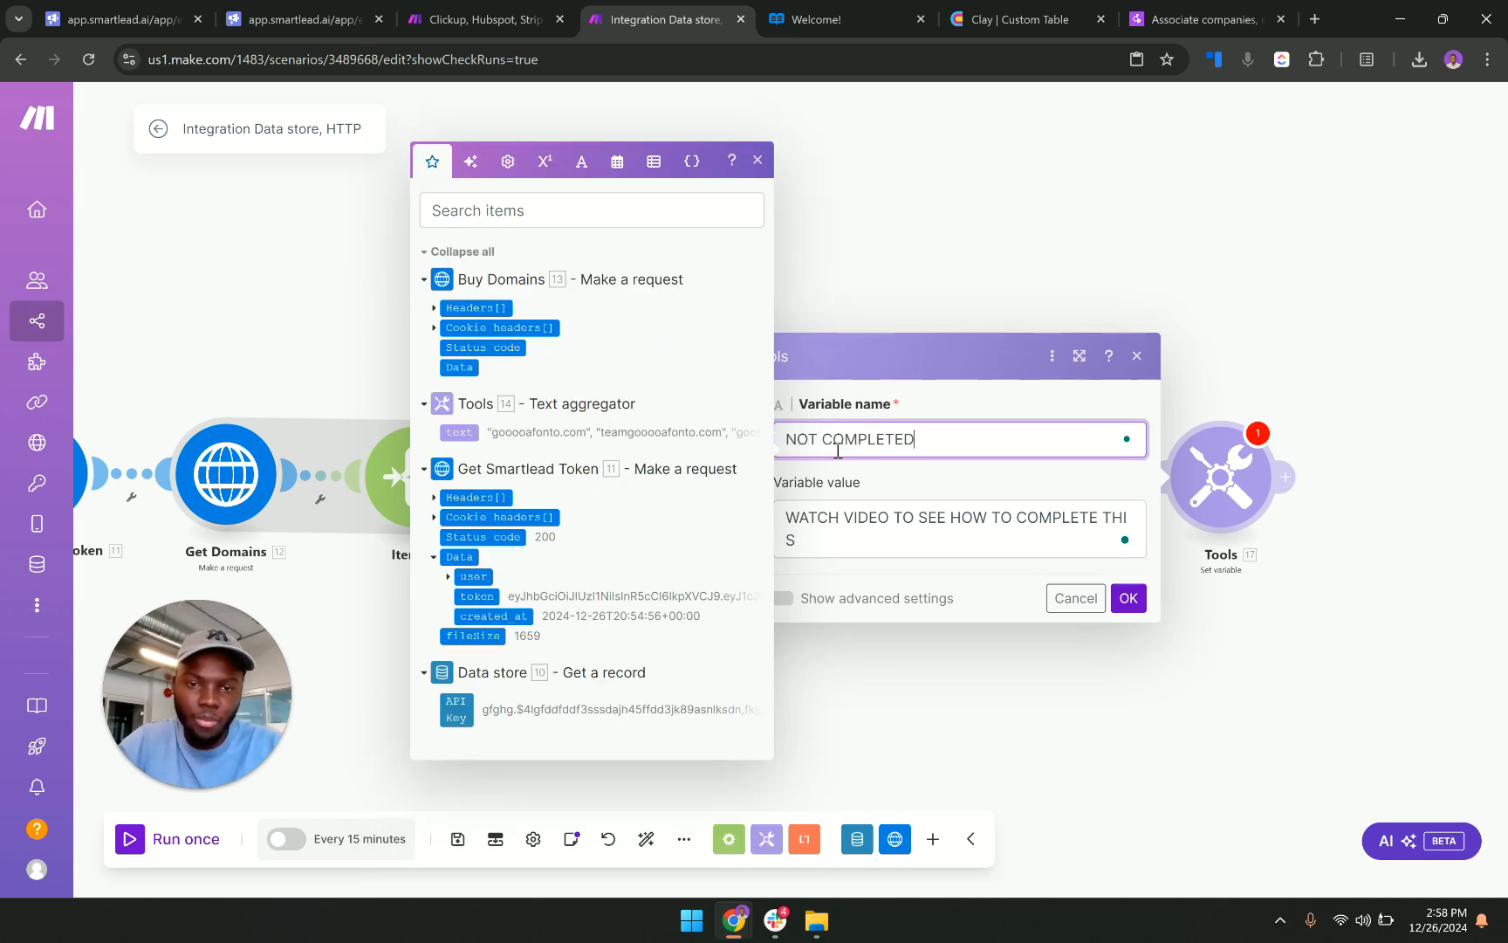
click(939, 579)
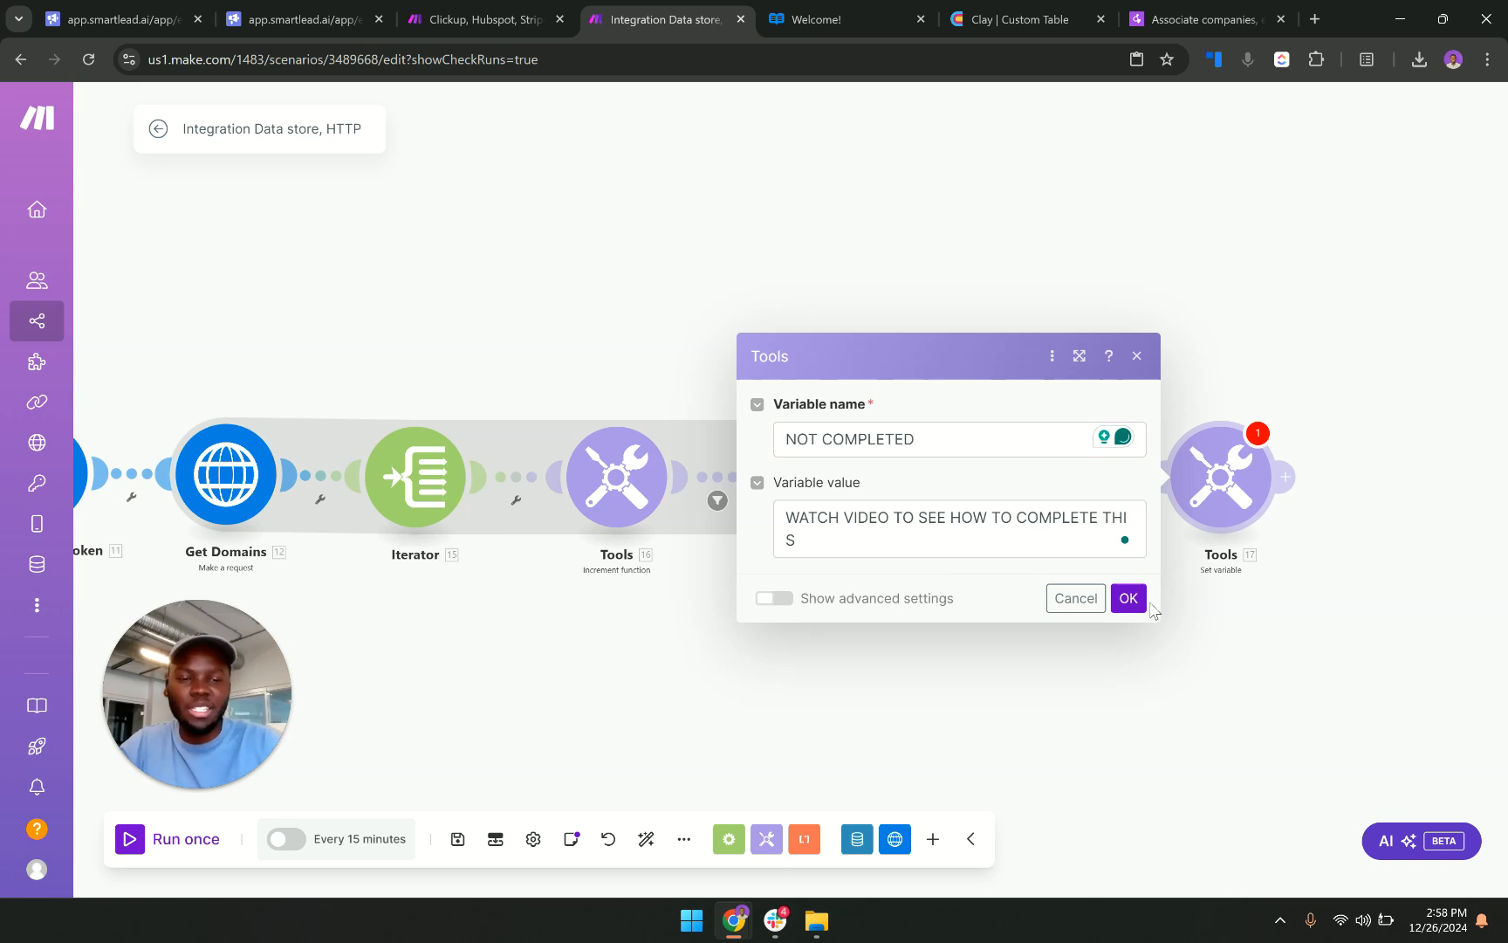
click(1129, 598)
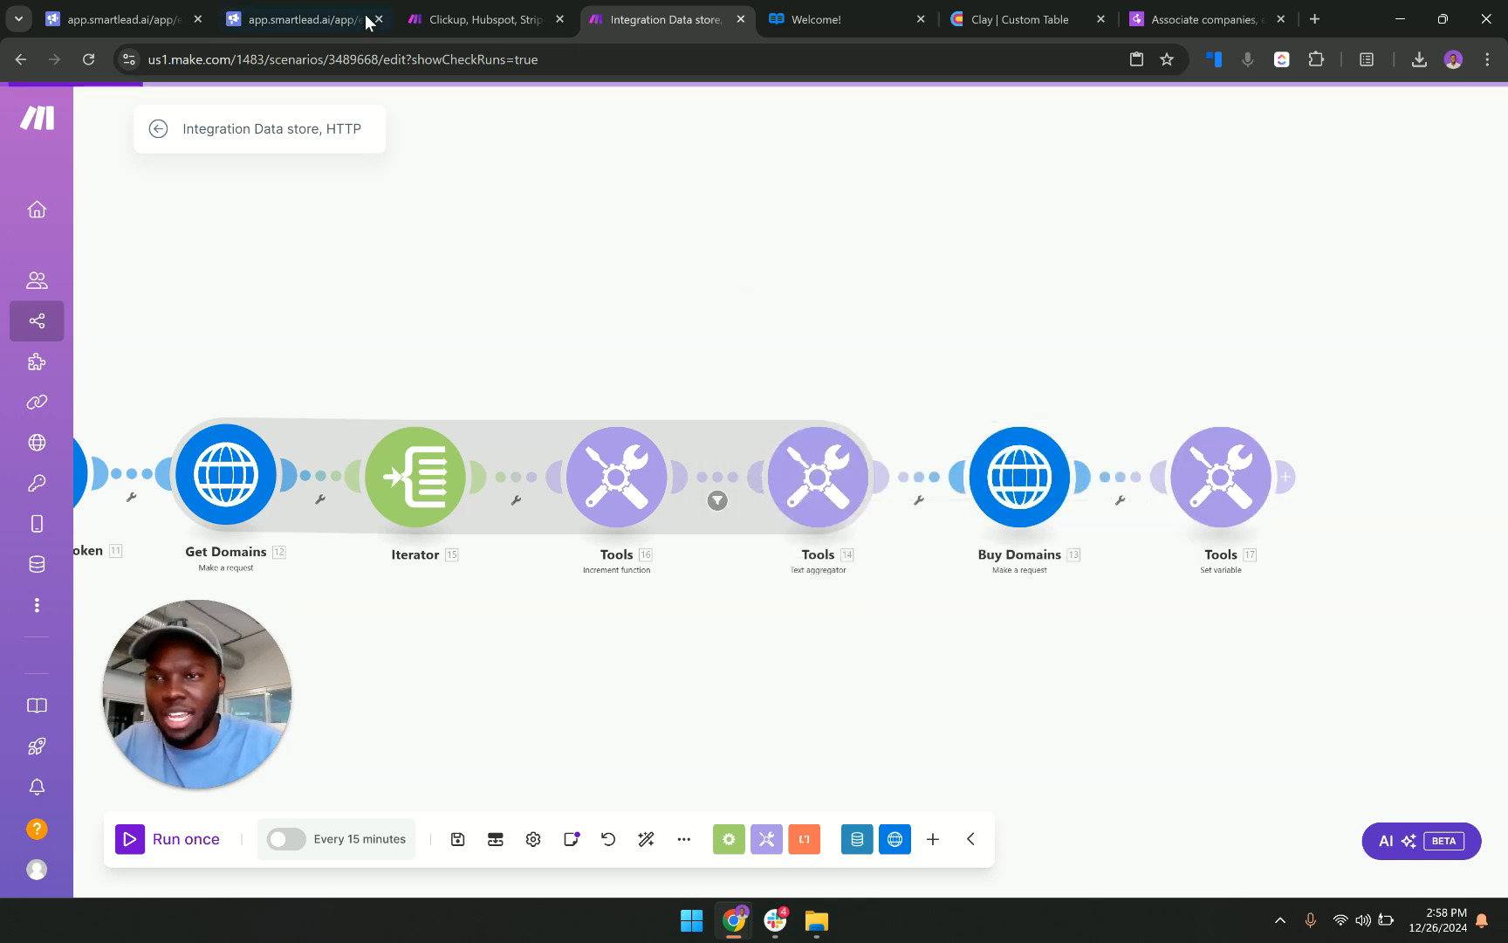
Revisit Smartlead's order review, and open the 100 Free Automations overview on the afonto site.
click(304, 12)
click(152, 11)
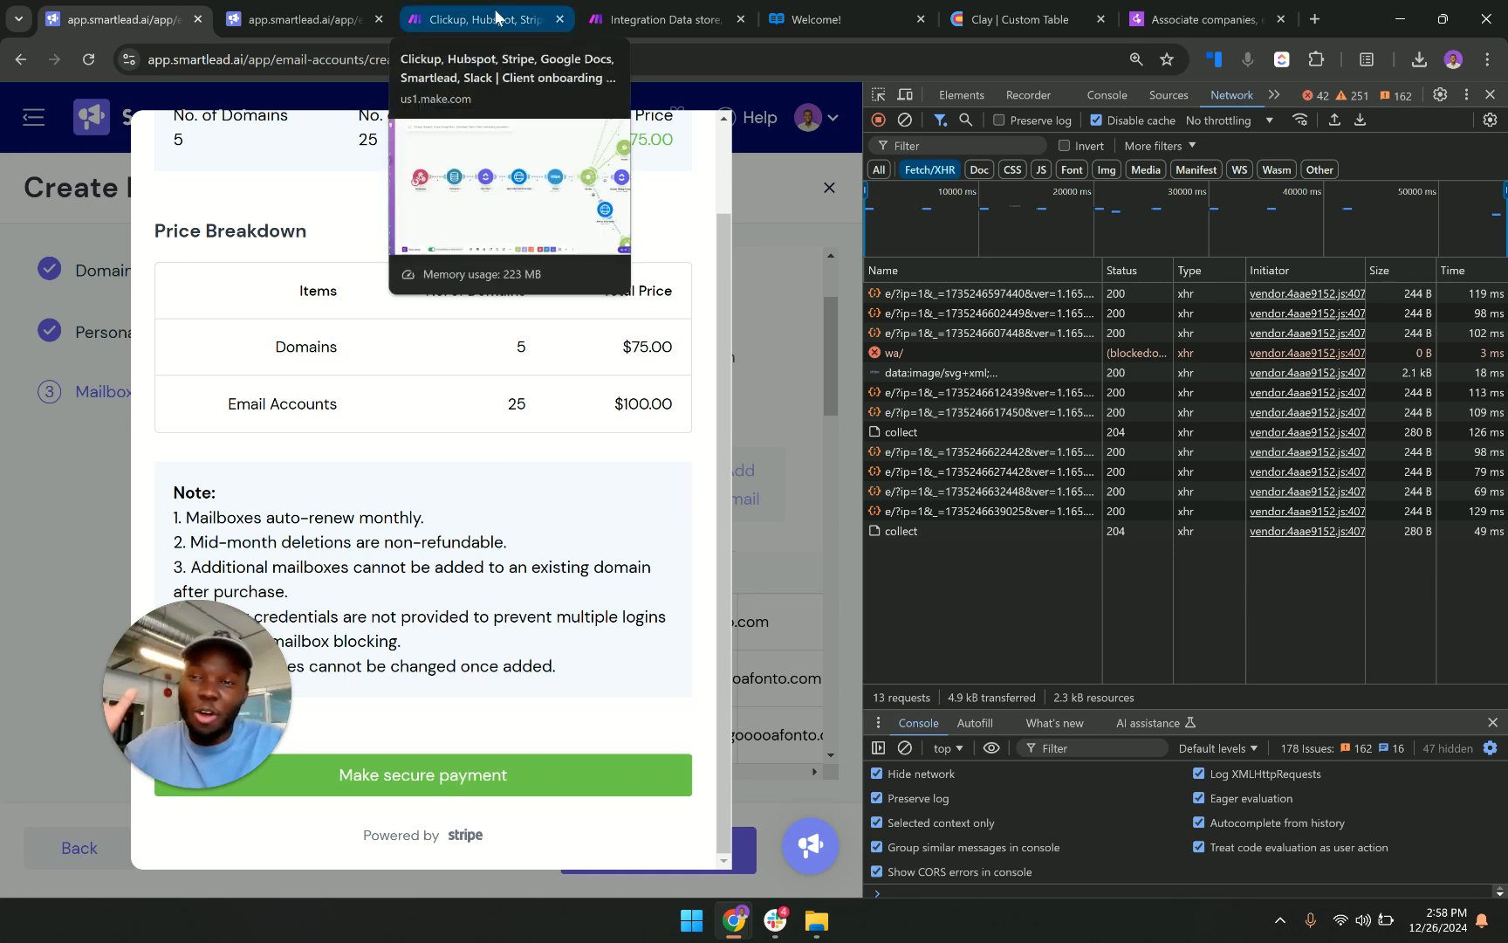
click(1123, 9)
scroll(416, 337, up, 5)
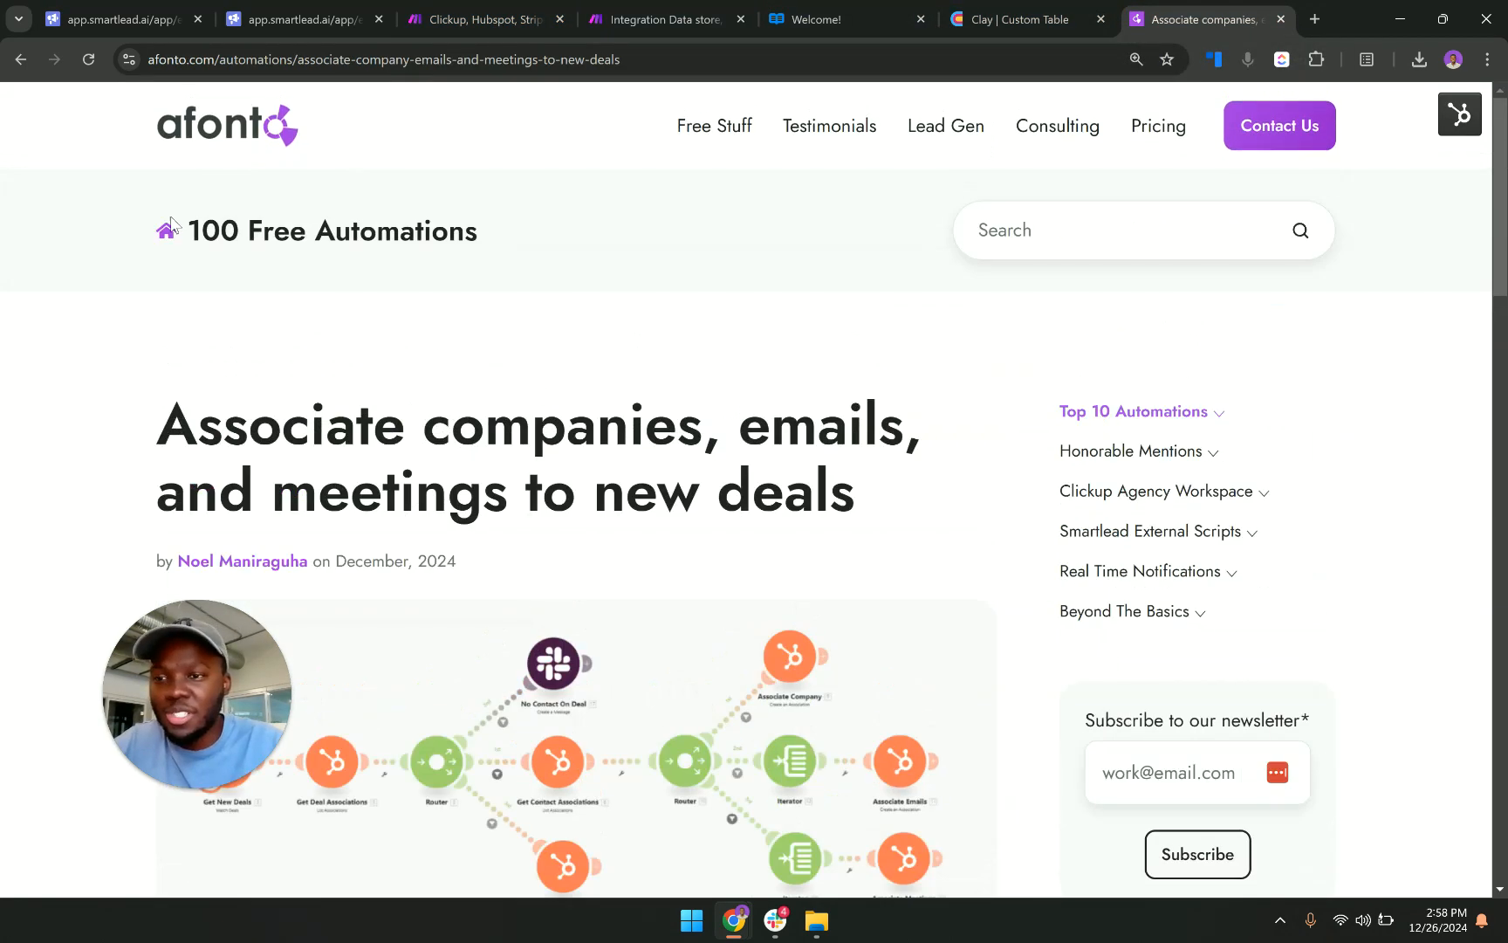
click(169, 228)
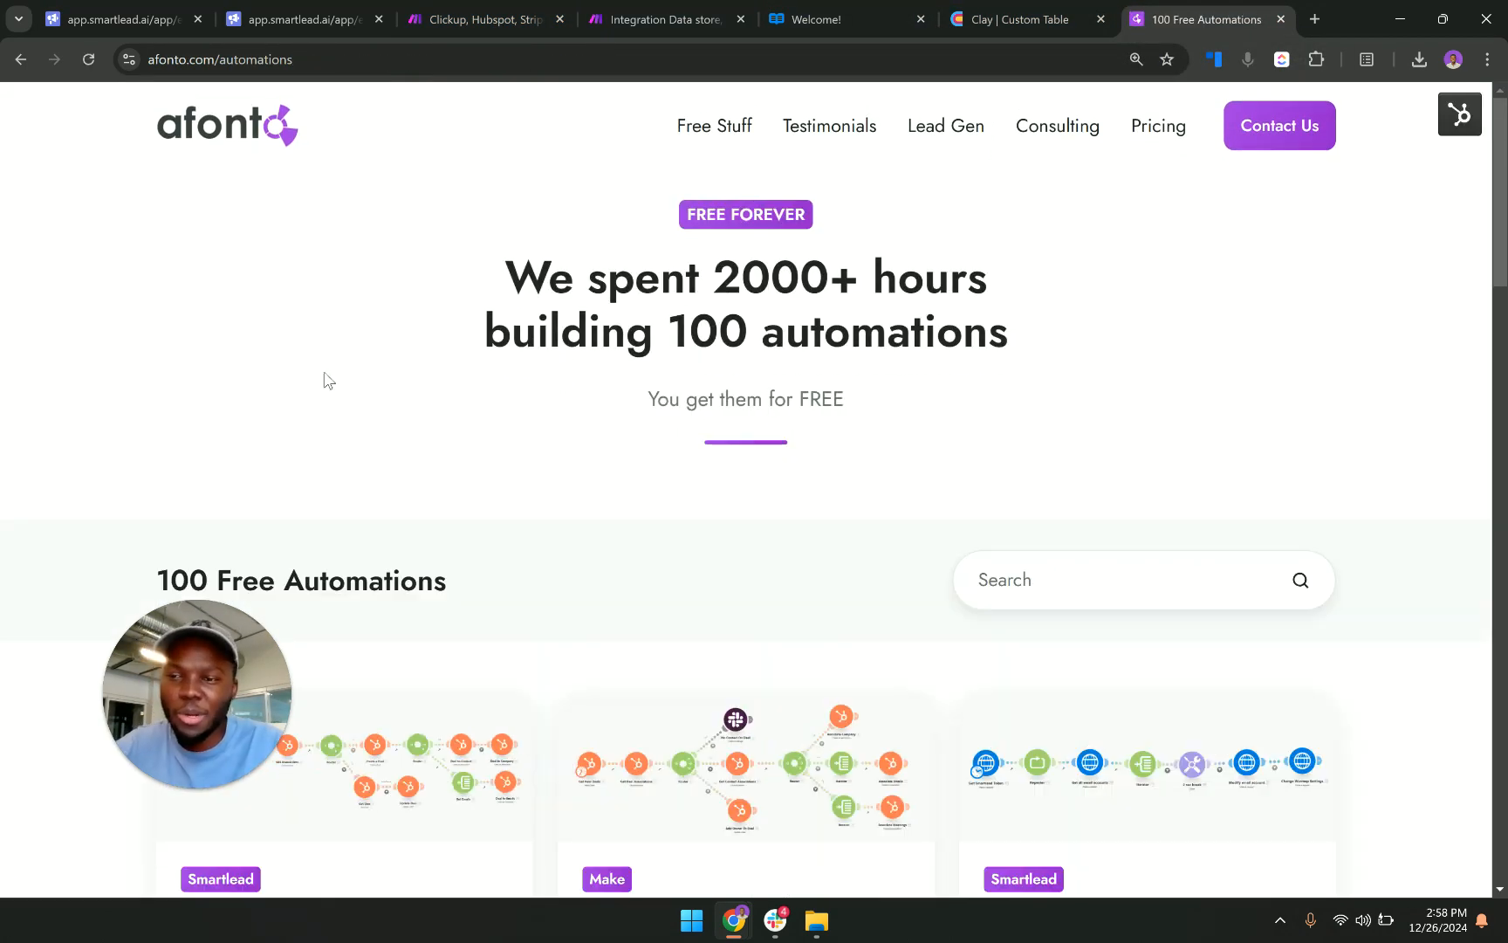